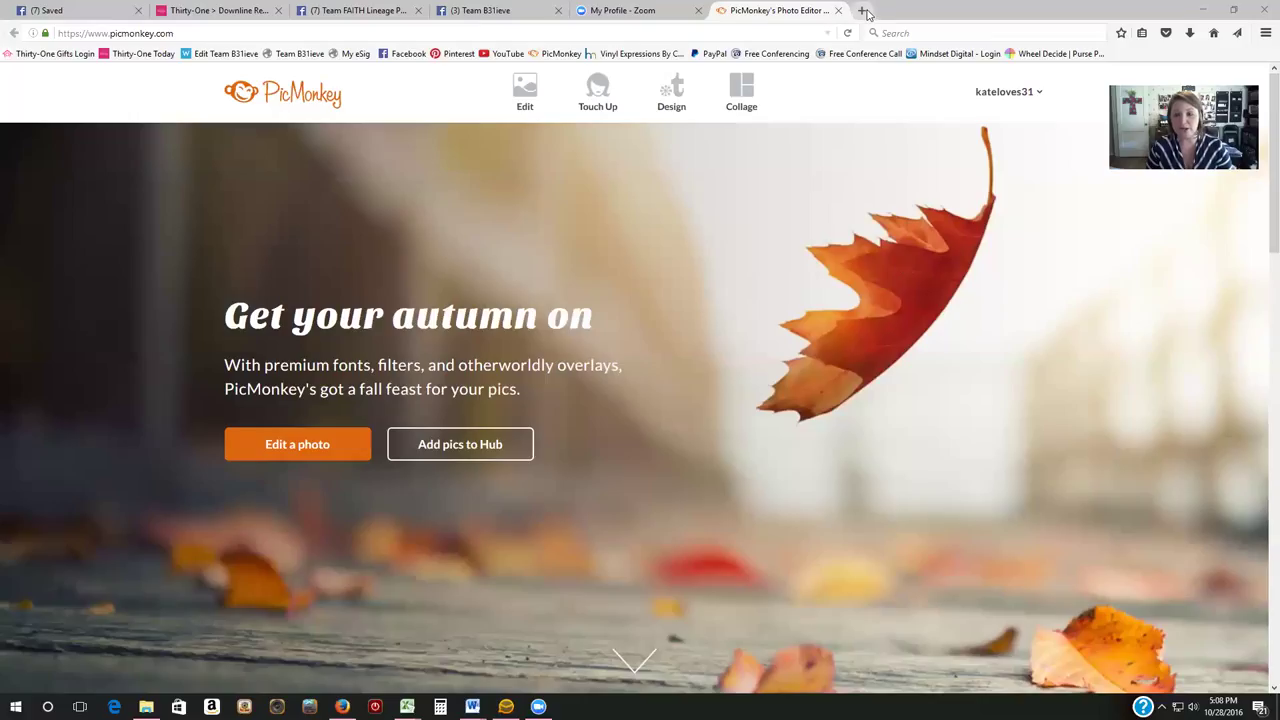
Open dafont.com in a new browser tab and show the Script > Handwritten font category
{"action": "left_click", "coordinate": [863, 11]}
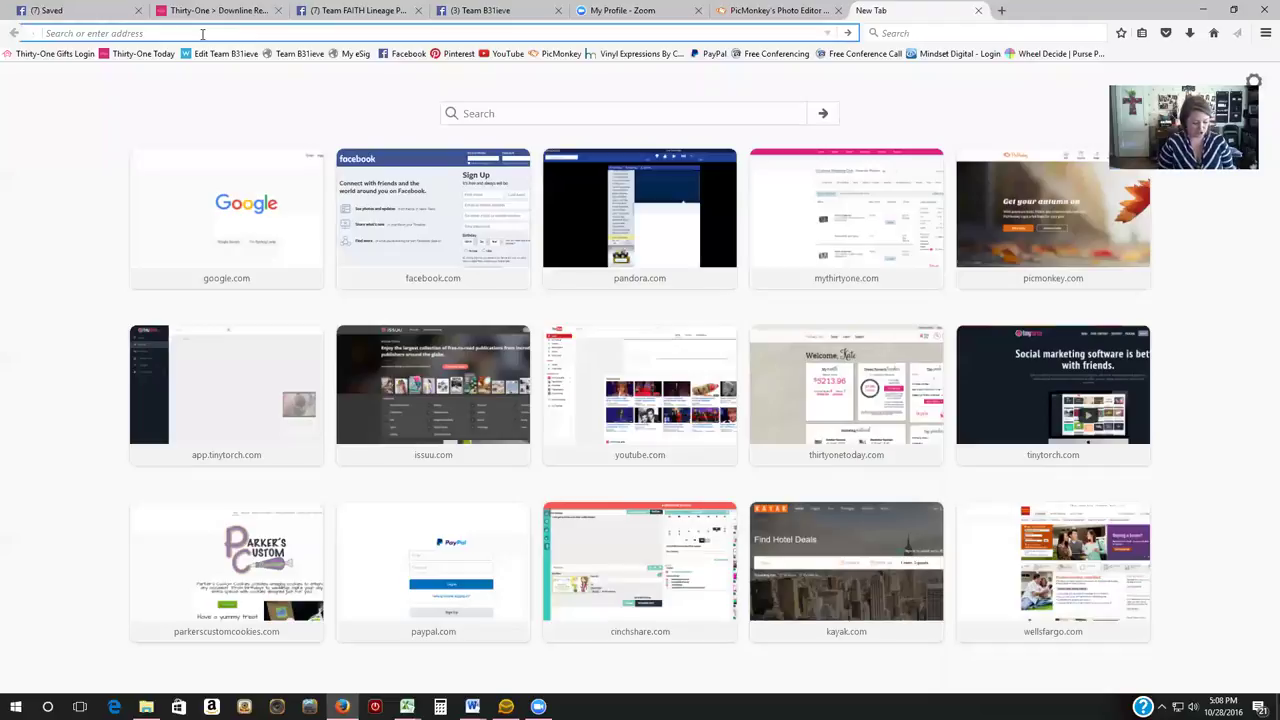
{"action": "type", "text": "dafont.com/"}
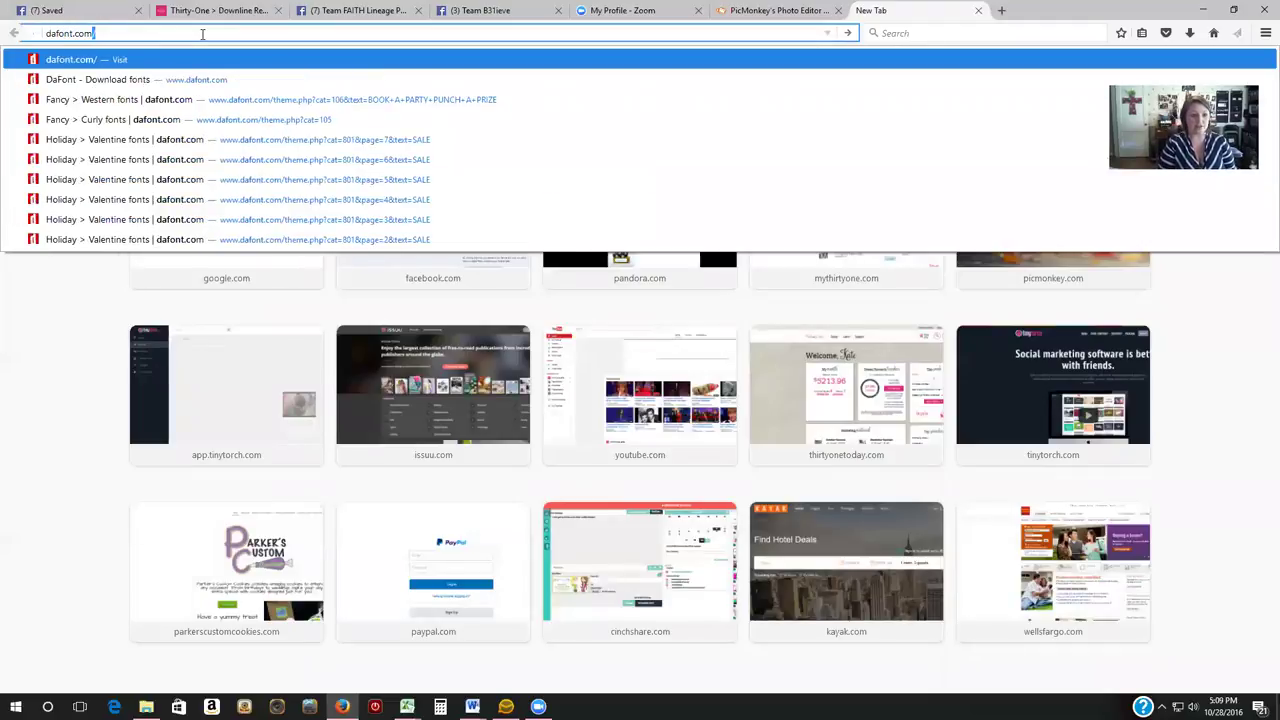
{"action": "key", "text": "Return"}
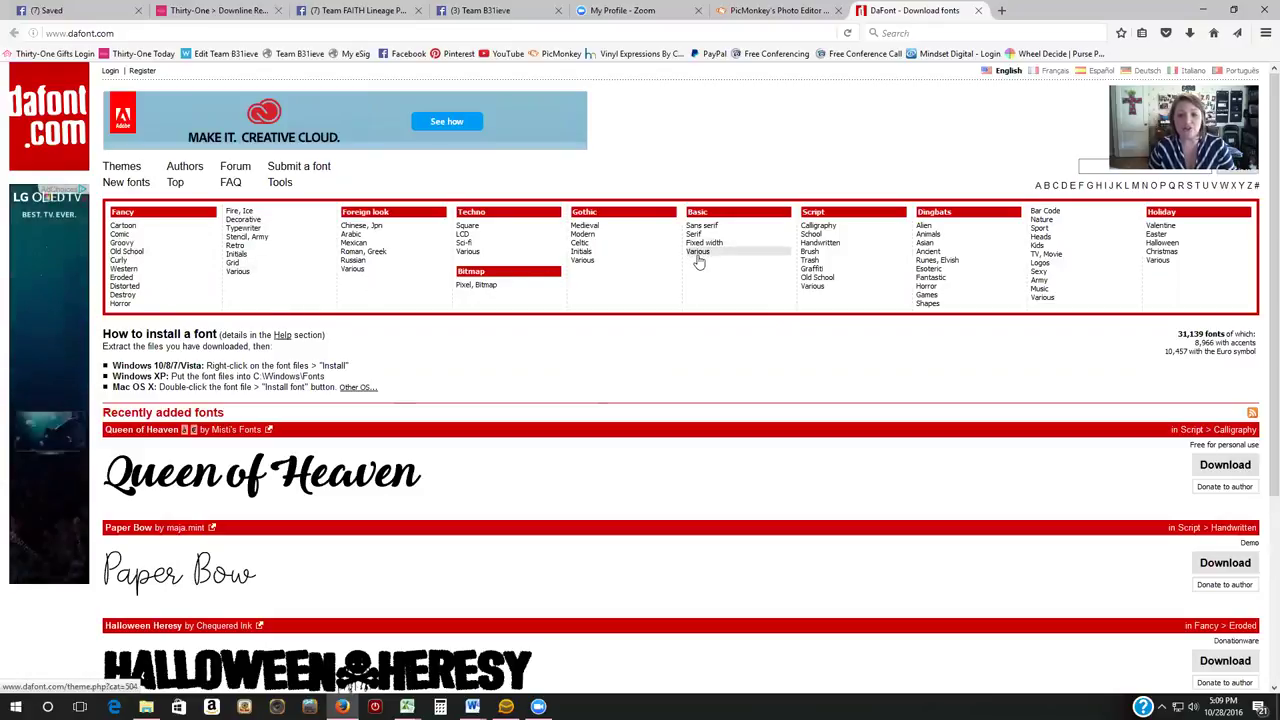
{"action": "left_click", "coordinate": [849, 247]}
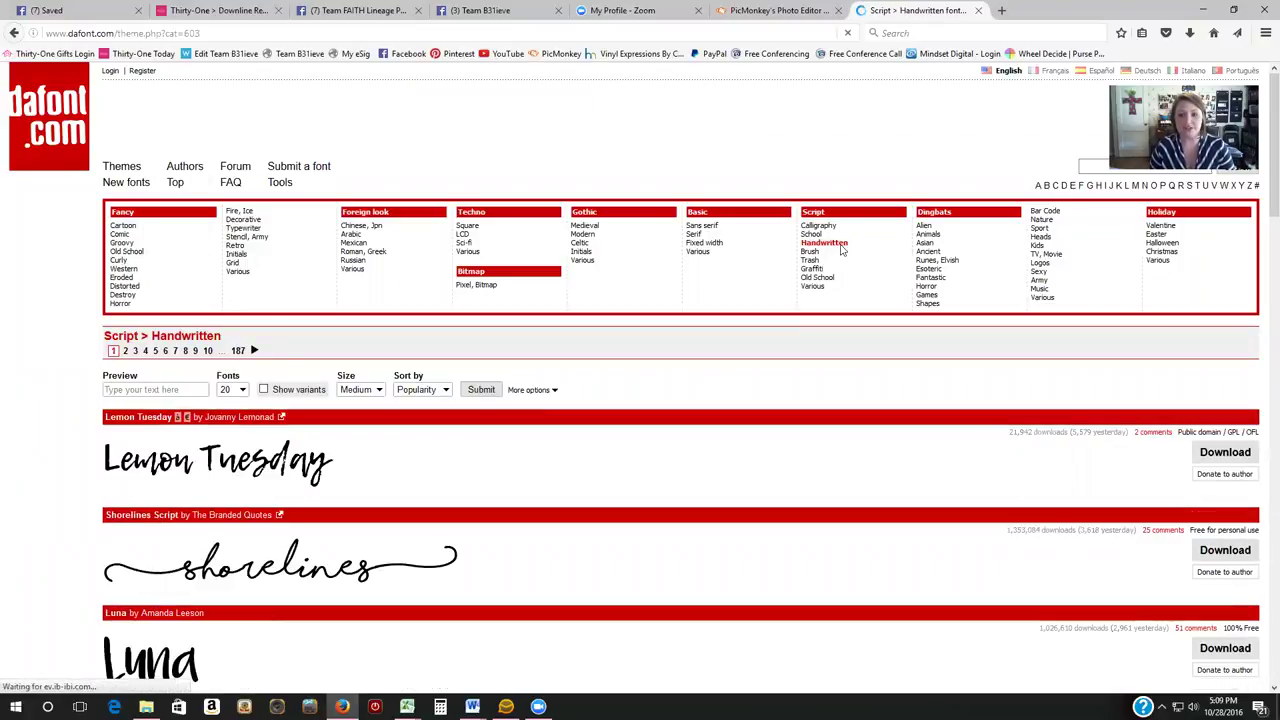
Preview the handwritten fonts with the sample text "Happy Halloween!"
{"action": "scroll", "coordinate": [565, 305], "scroll_direction": "down", "scroll_amount": 3}
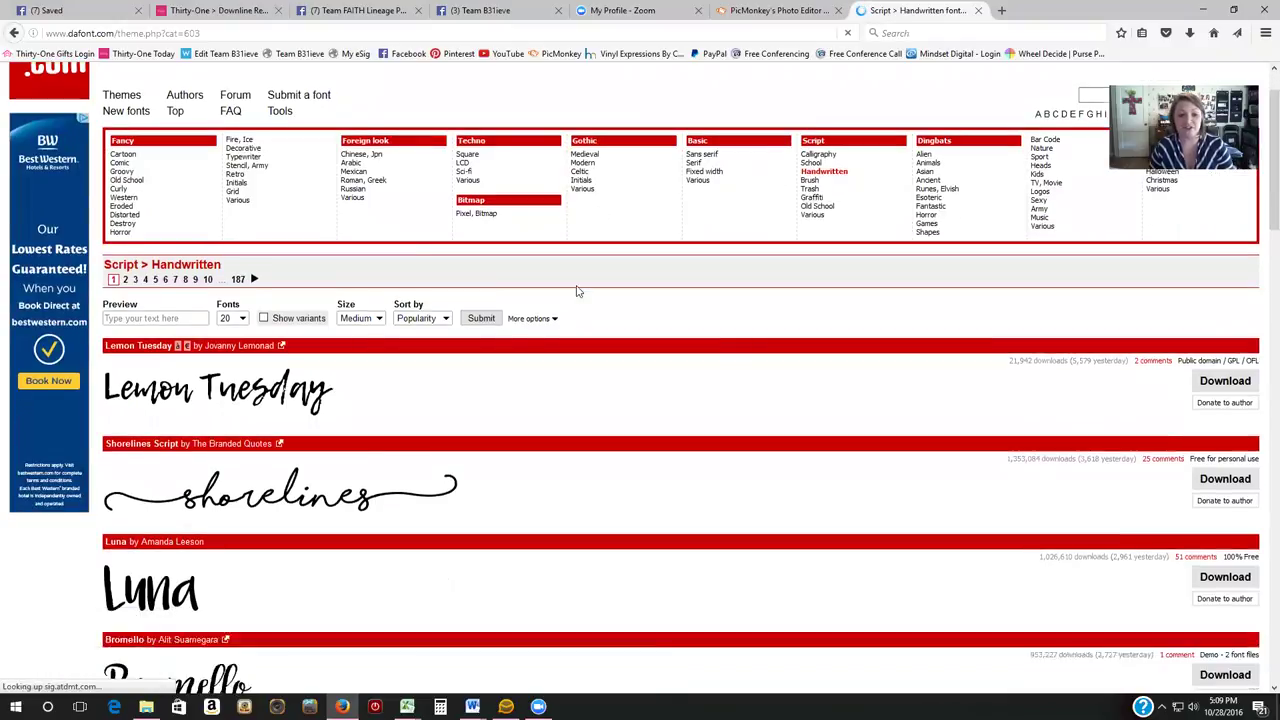
{"action": "scroll", "coordinate": [565, 305], "scroll_direction": "down", "scroll_amount": 1}
{"action": "scroll", "coordinate": [292, 240], "scroll_direction": "down", "scroll_amount": 2}
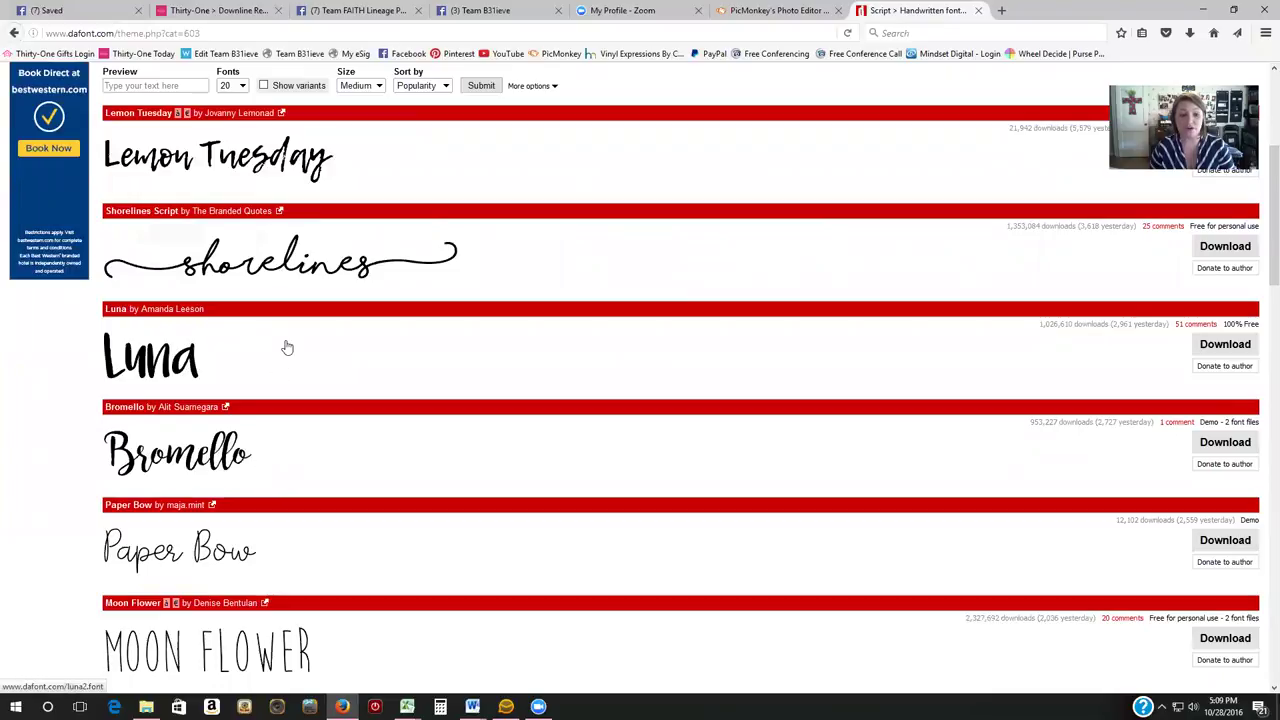
{"action": "scroll", "coordinate": [286, 346], "scroll_direction": "up", "scroll_amount": 1}
{"action": "scroll", "coordinate": [286, 346], "scroll_direction": "up", "scroll_amount": 1}
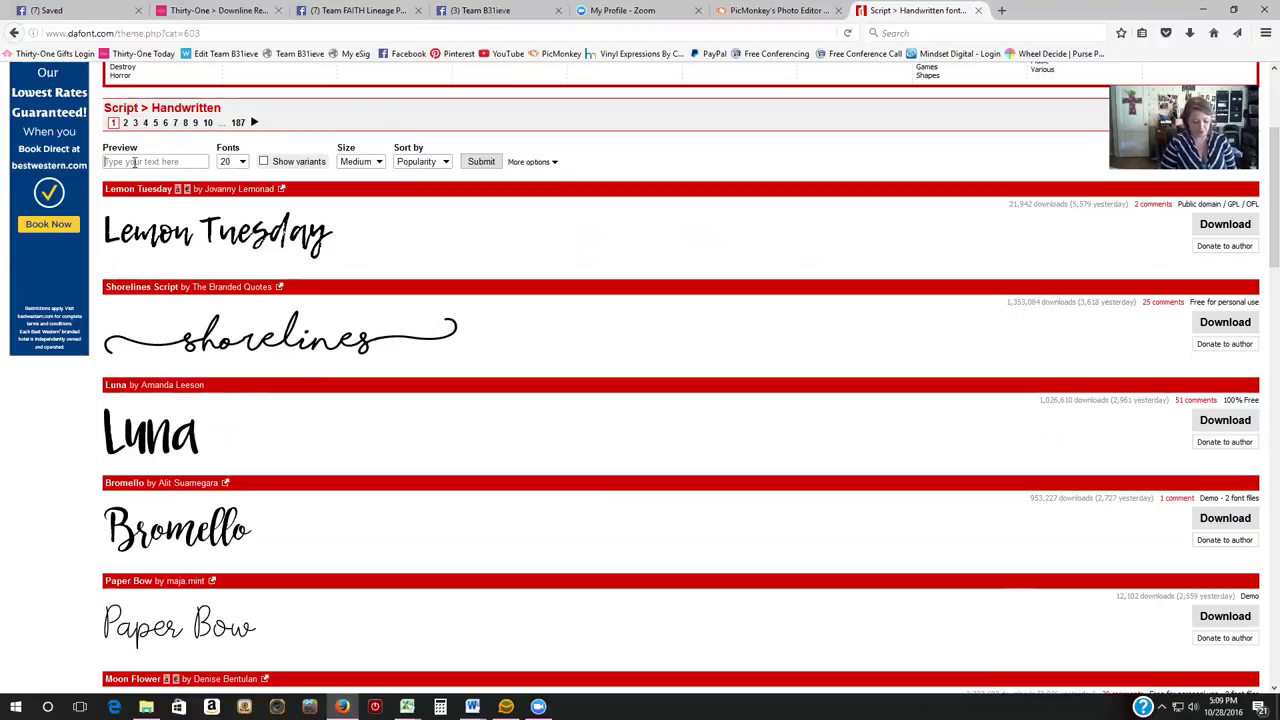
{"action": "type", "text": "Happy Halloween"}
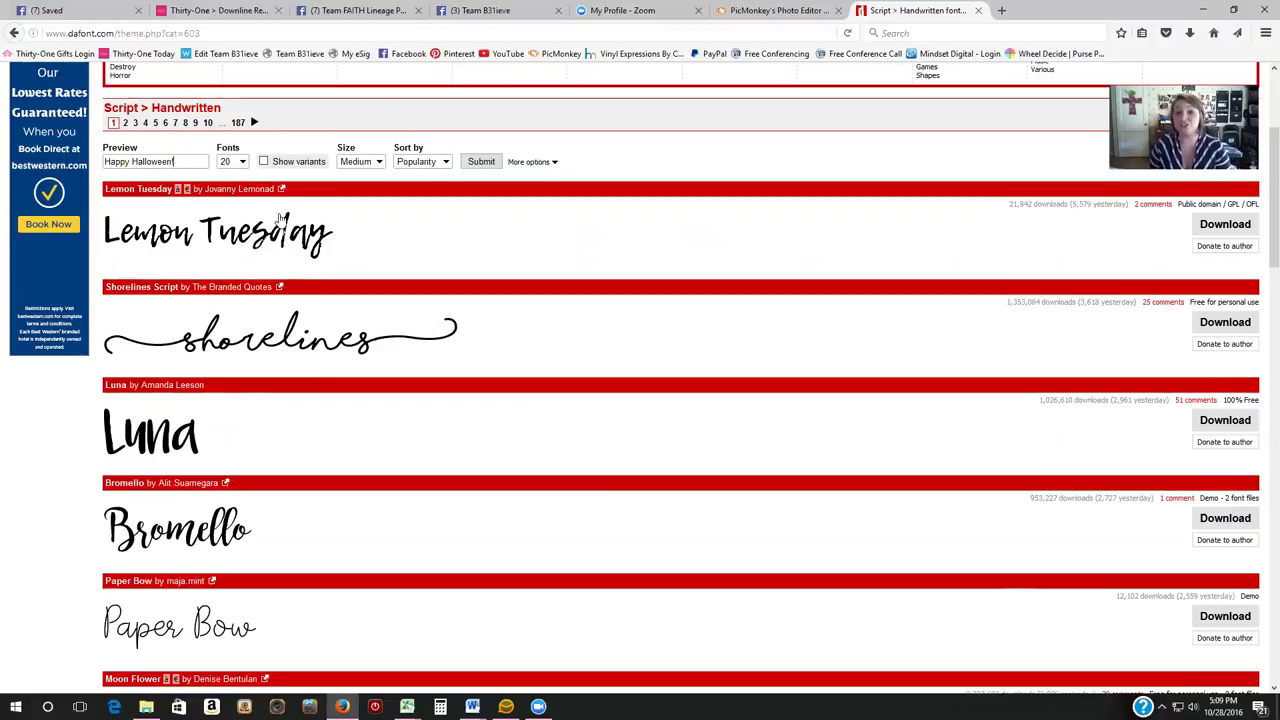
{"action": "type", "text": "!"}
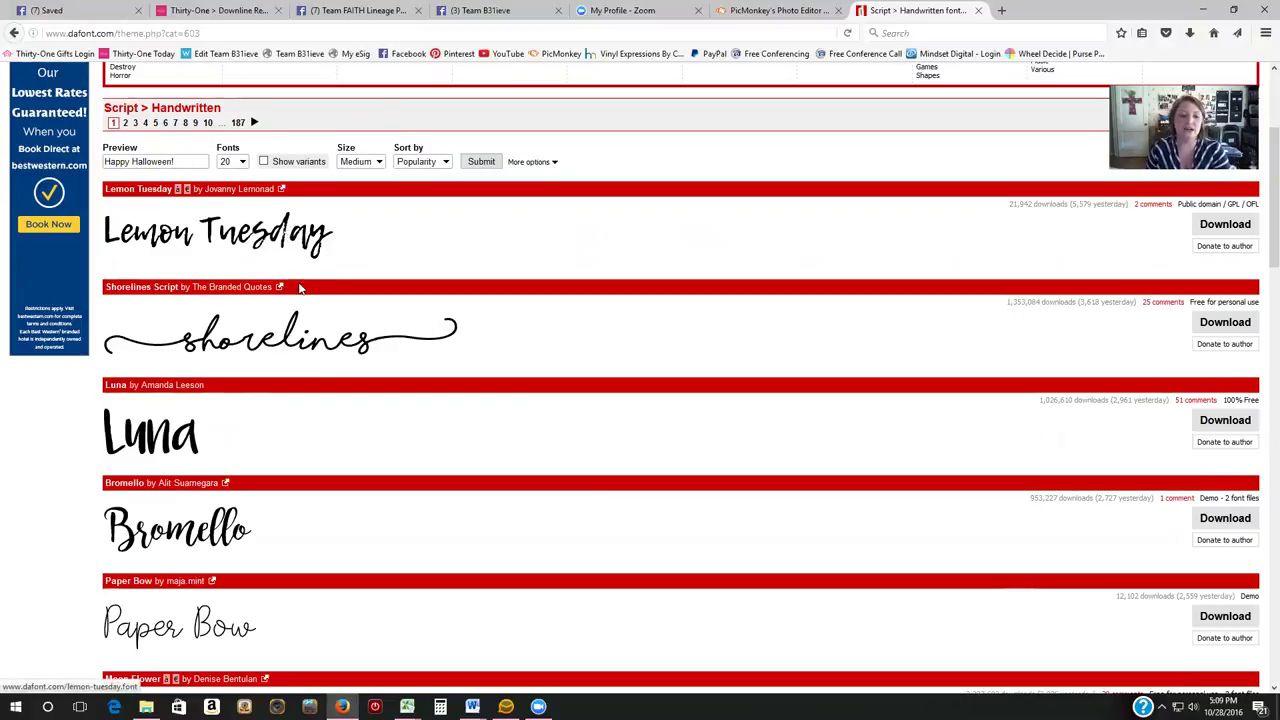
{"action": "left_click", "coordinate": [482, 163]}
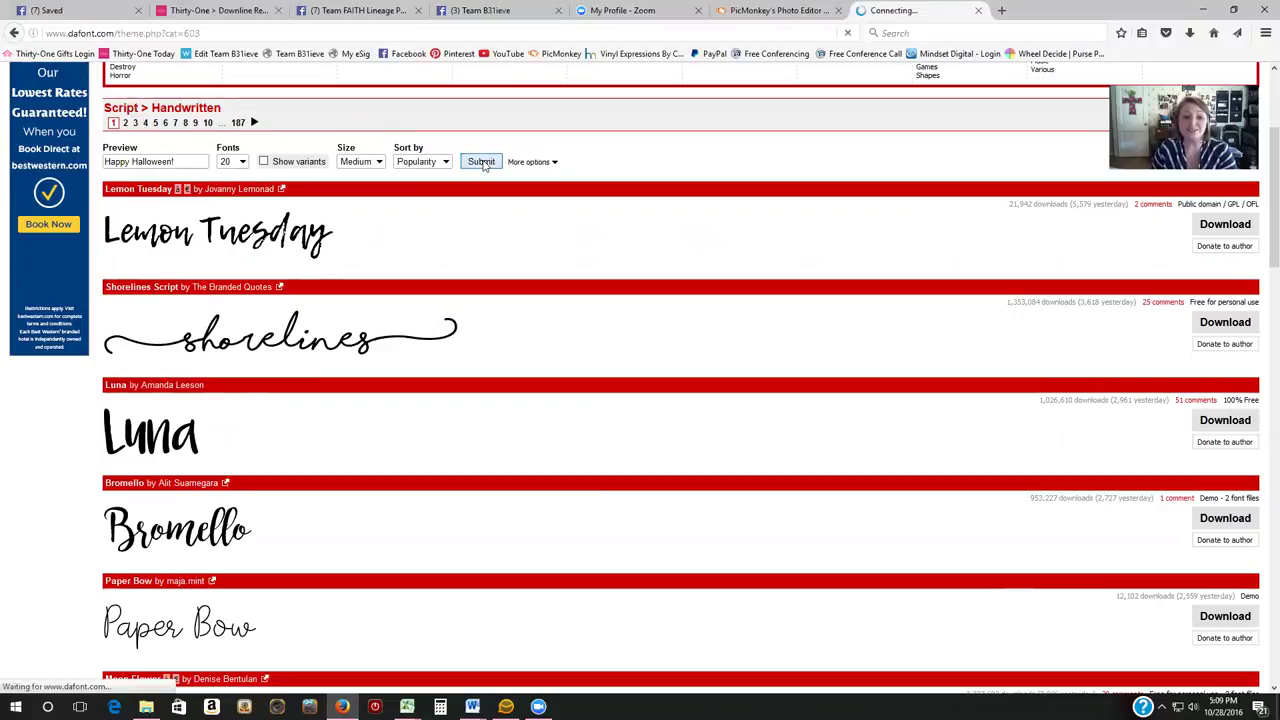
Find the DK Midnight Chalker font among the previews, download it and open its zip archive with Windows Explorer
{"action": "scroll", "coordinate": [420, 305], "scroll_direction": "down", "scroll_amount": 3}
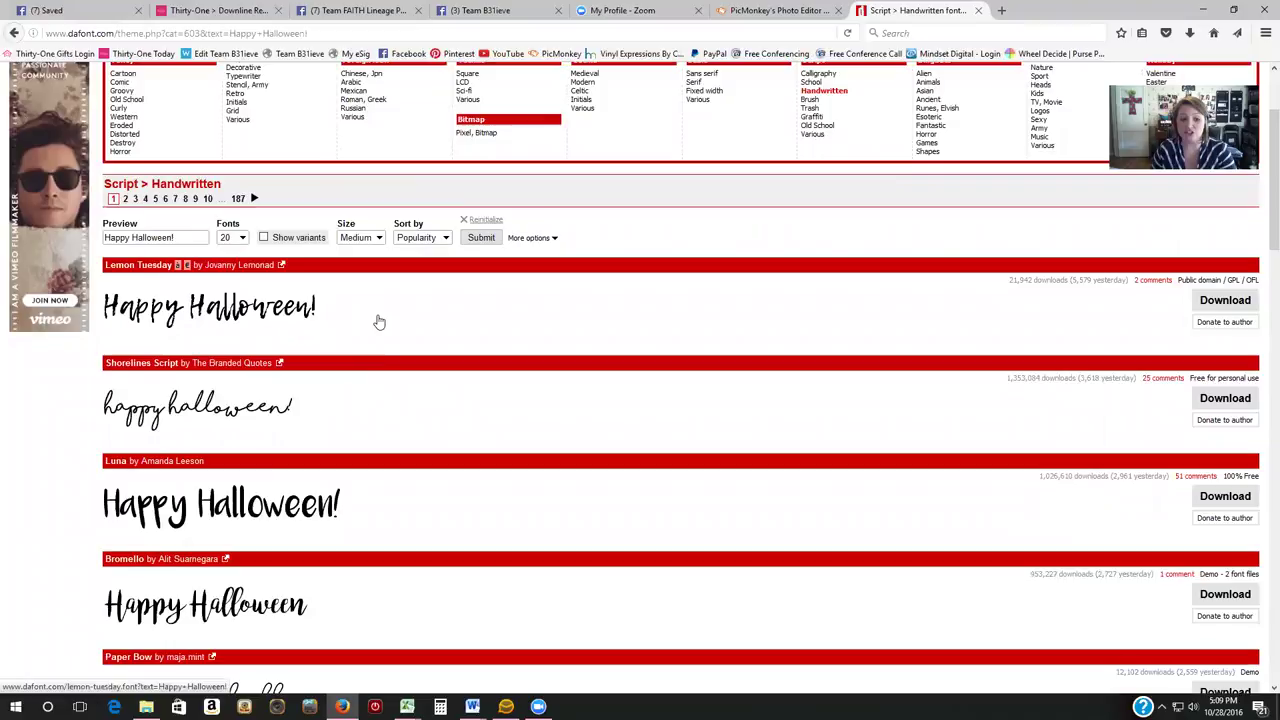
{"action": "scroll", "coordinate": [378, 321], "scroll_direction": "down", "scroll_amount": 1}
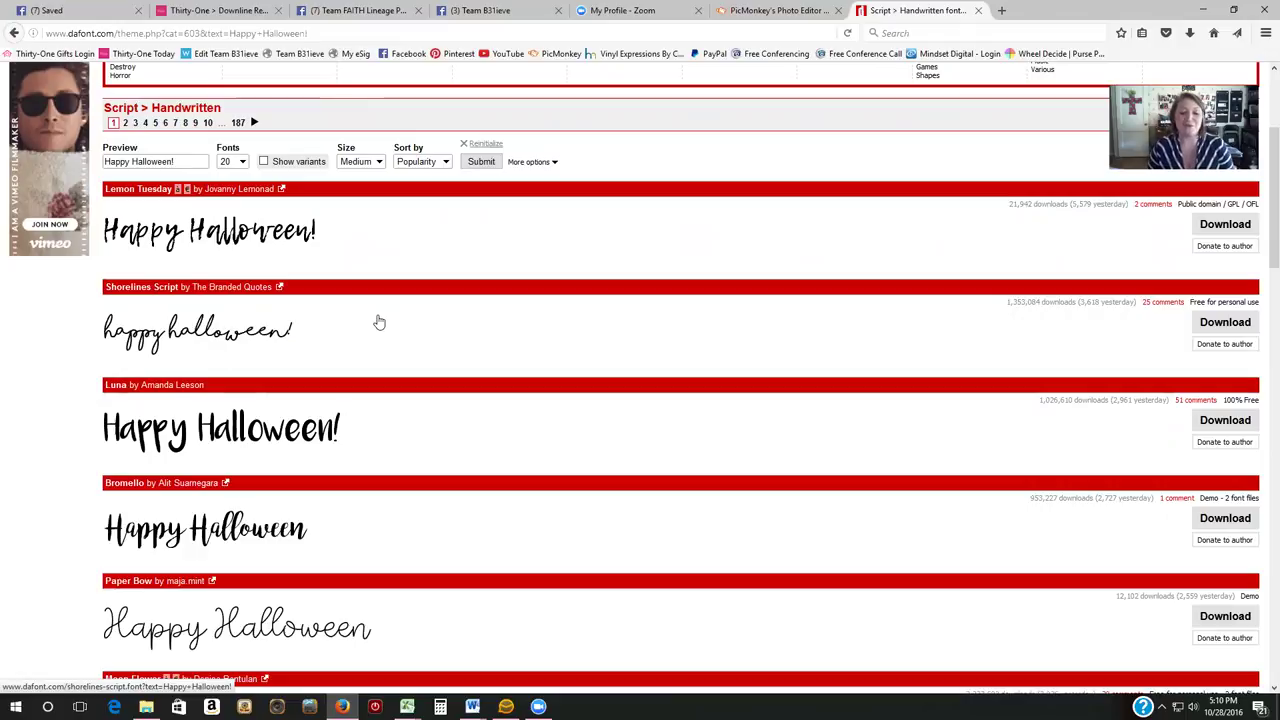
{"action": "scroll", "coordinate": [379, 322], "scroll_direction": "down", "scroll_amount": 3}
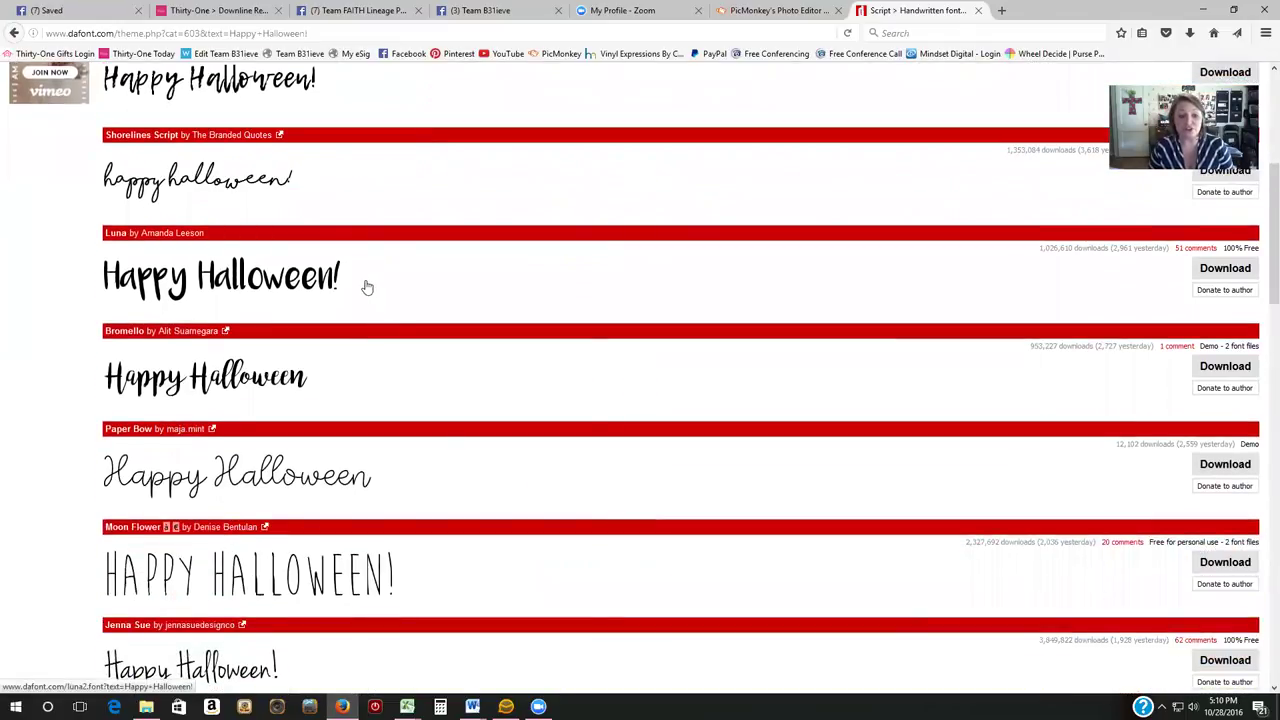
{"action": "scroll", "coordinate": [355, 290], "scroll_direction": "down", "scroll_amount": 2}
{"action": "scroll", "coordinate": [356, 293], "scroll_direction": "down", "scroll_amount": 2}
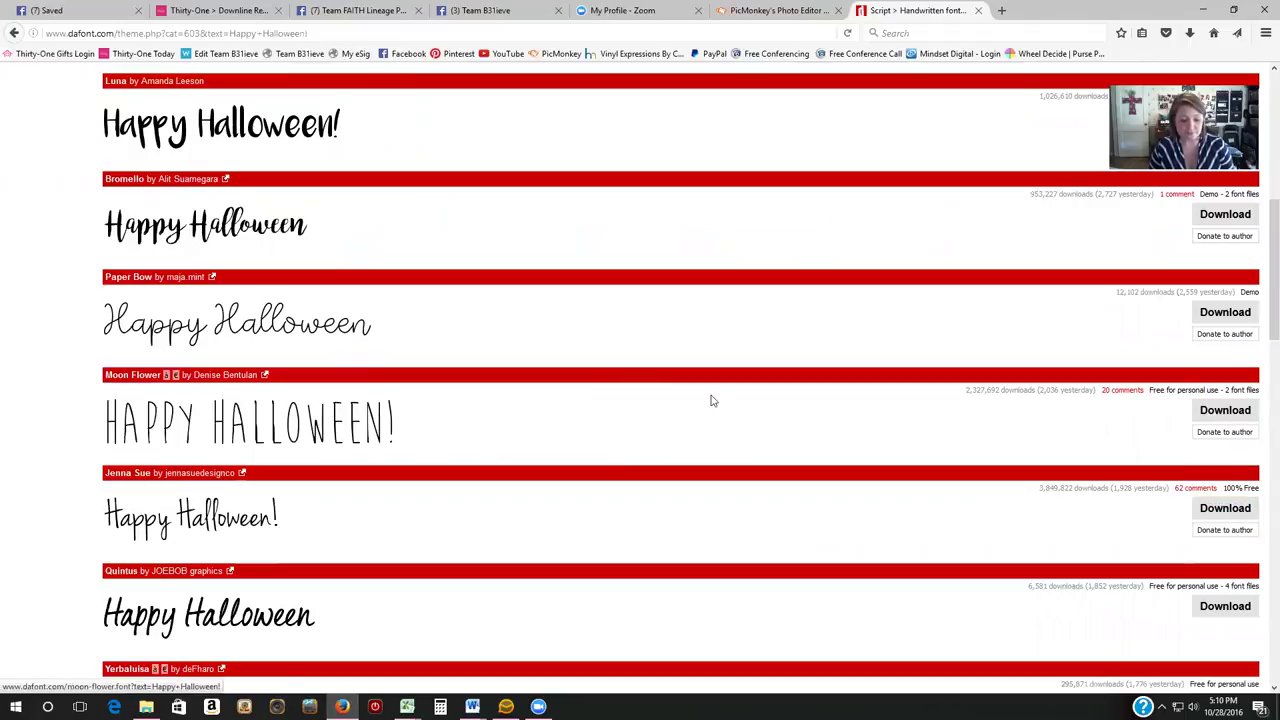
{"action": "scroll", "coordinate": [694, 434], "scroll_direction": "down", "scroll_amount": 2}
{"action": "scroll", "coordinate": [698, 435], "scroll_direction": "down", "scroll_amount": 2}
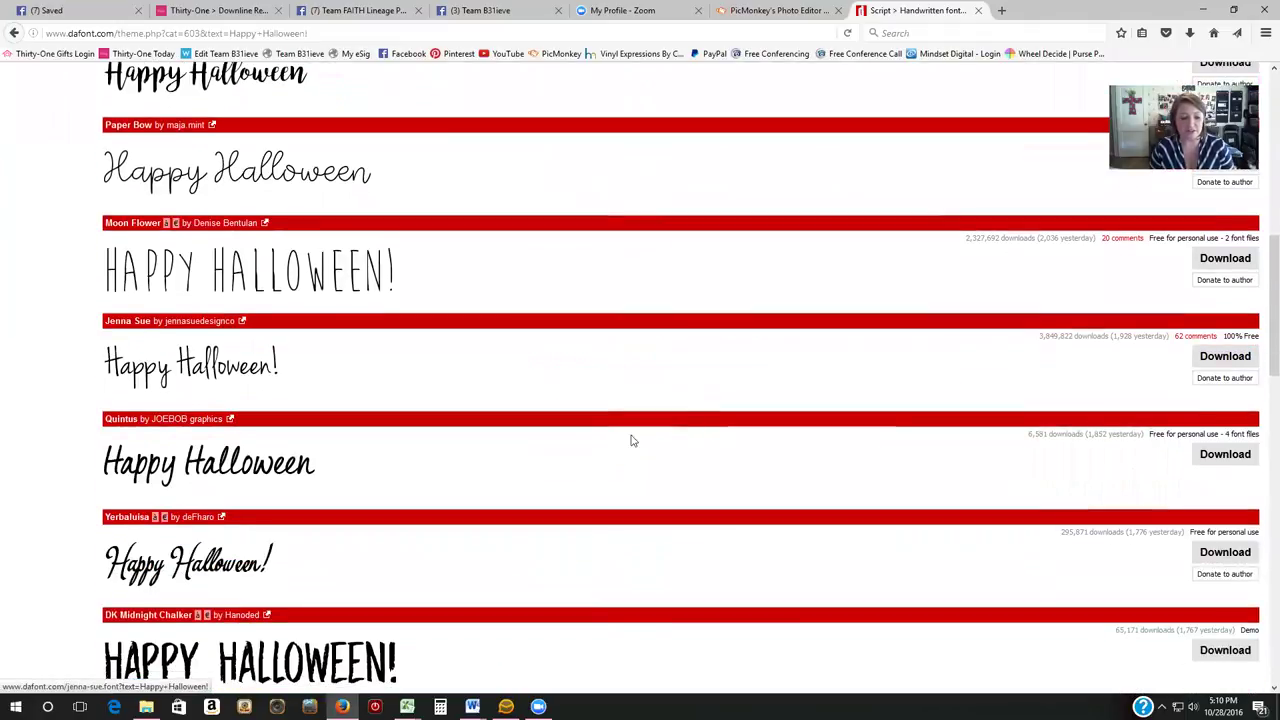
{"action": "scroll", "coordinate": [617, 452], "scroll_direction": "down", "scroll_amount": 2}
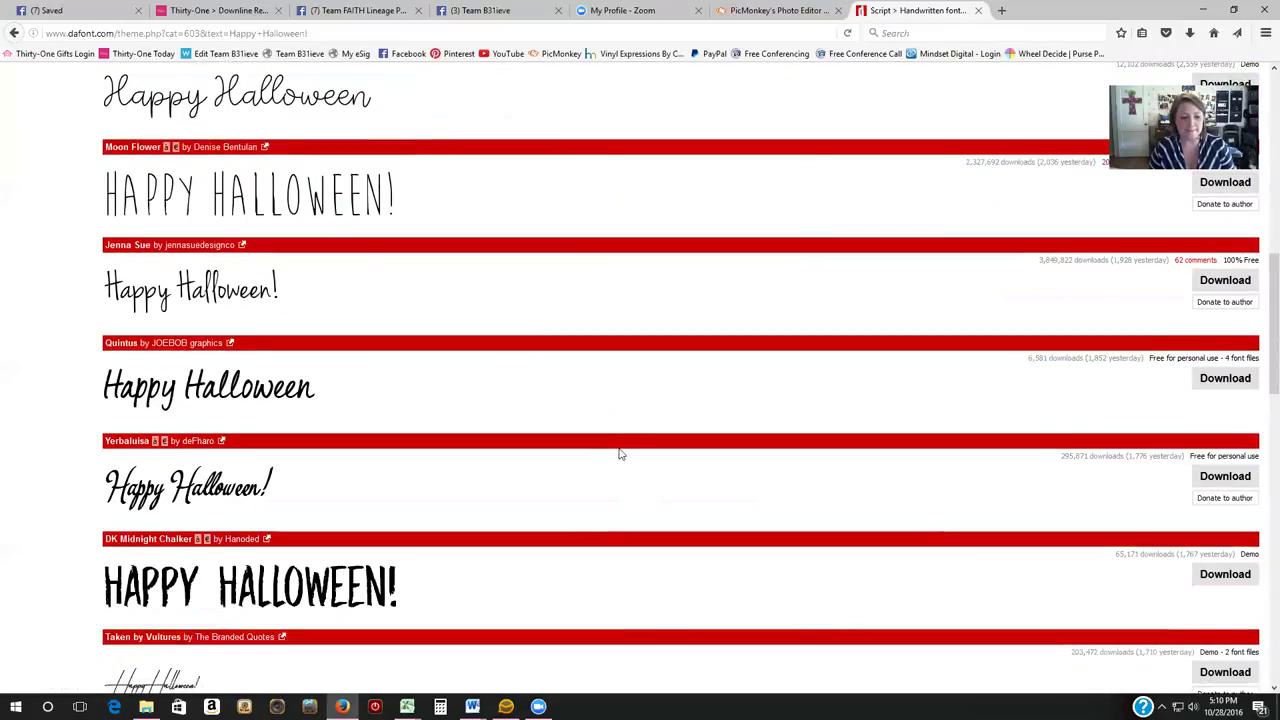
{"action": "scroll", "coordinate": [617, 454], "scroll_direction": "down", "scroll_amount": 4}
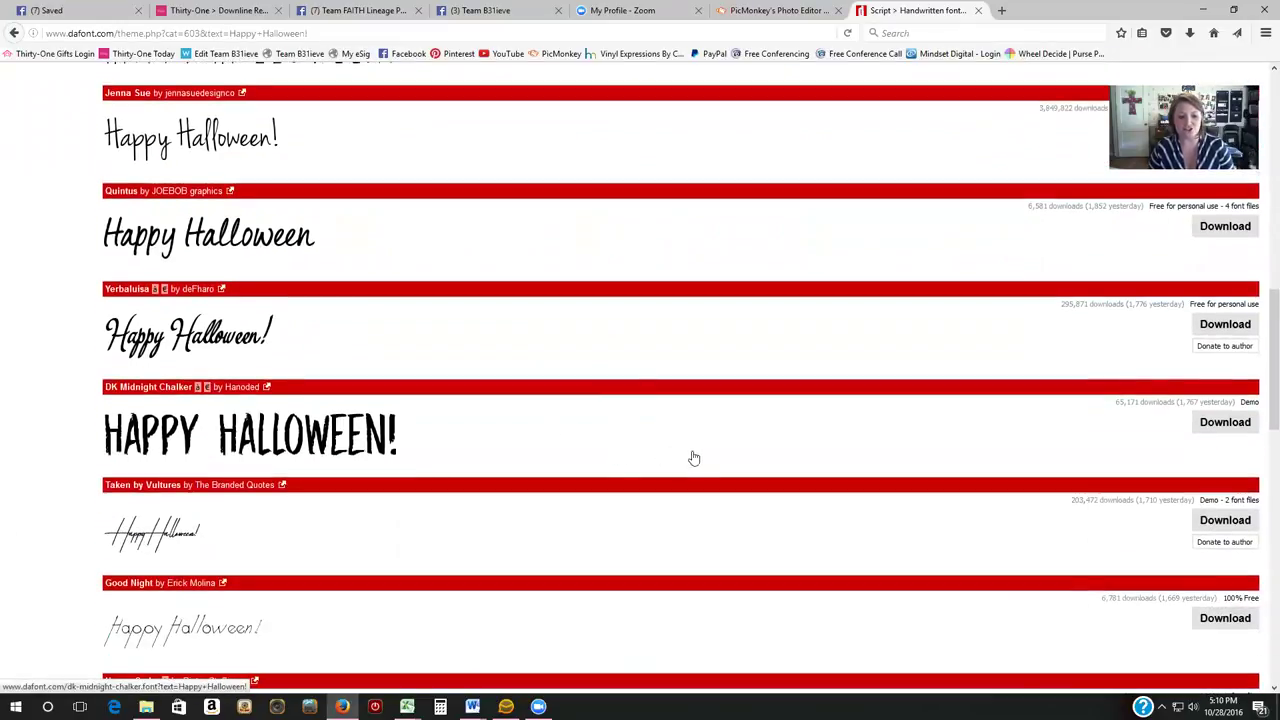
{"action": "left_click", "coordinate": [1222, 424]}
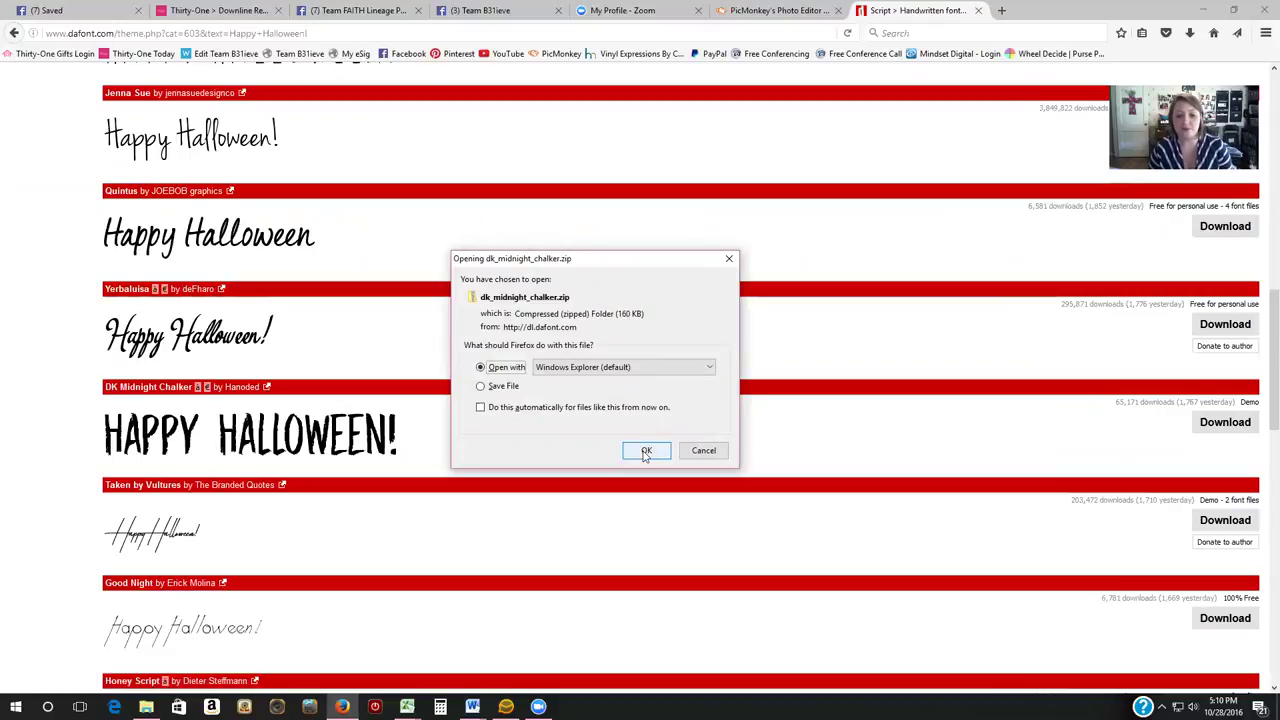
{"action": "left_click", "coordinate": [645, 452]}
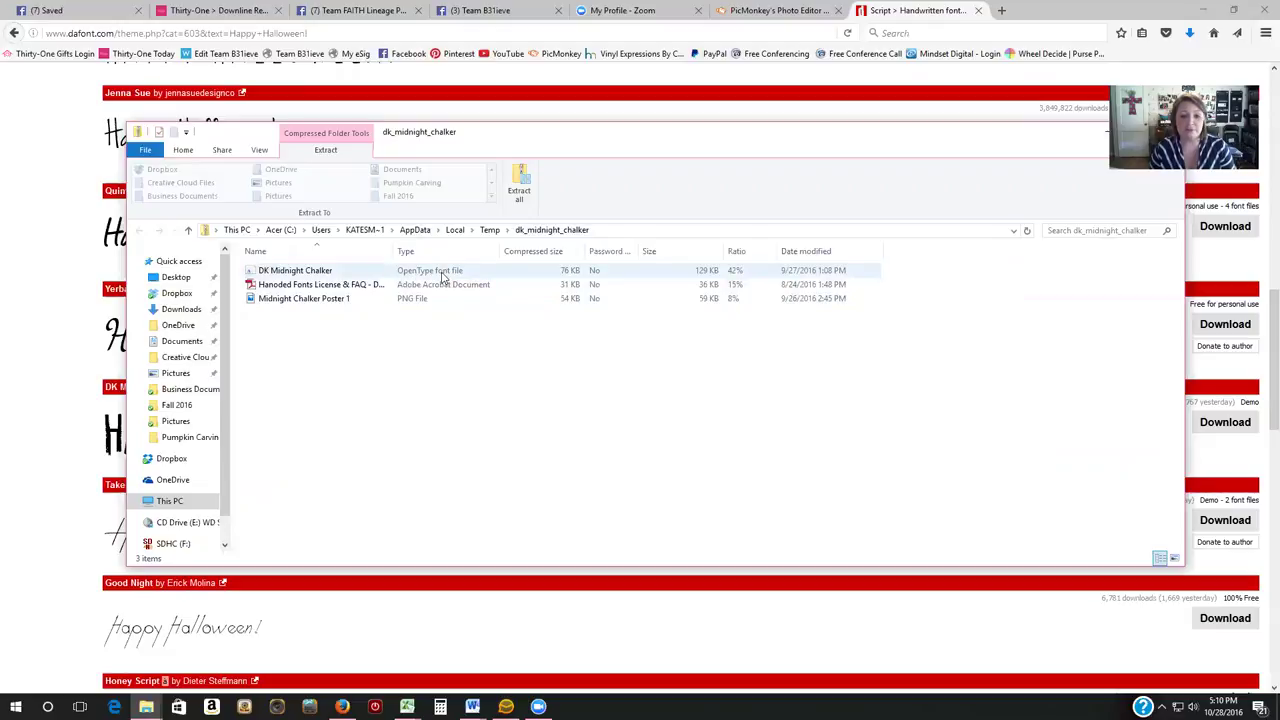
Install the DK Midnight Chalker OpenType font from the archive, and close the font preview and the archive folder
{"action": "double_click", "coordinate": [296, 271]}
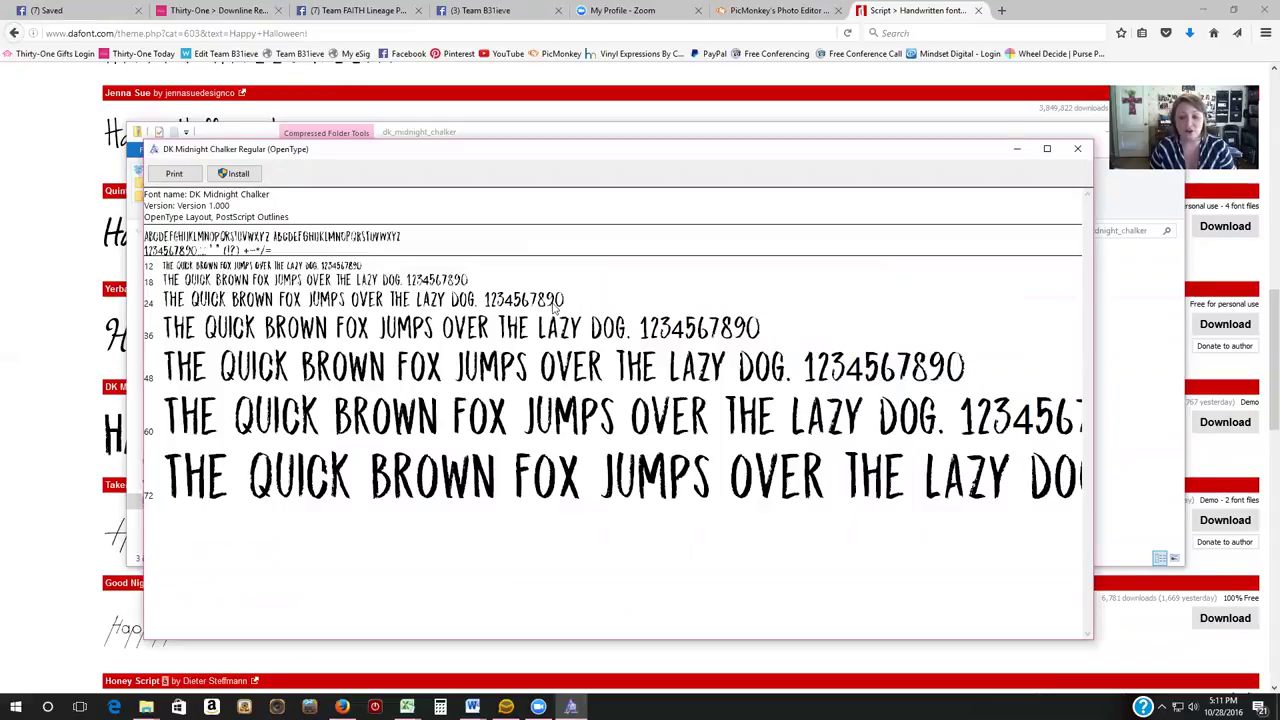
{"action": "left_click", "coordinate": [240, 175]}
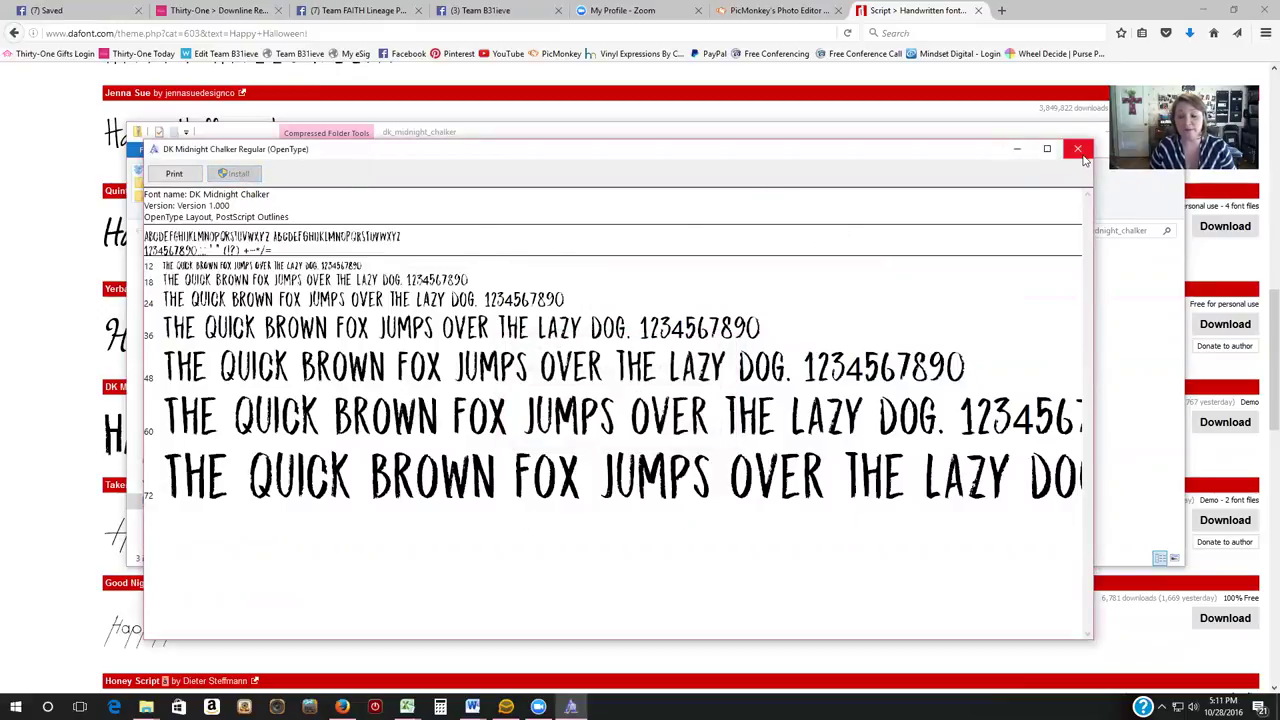
{"action": "left_click", "coordinate": [1078, 150]}
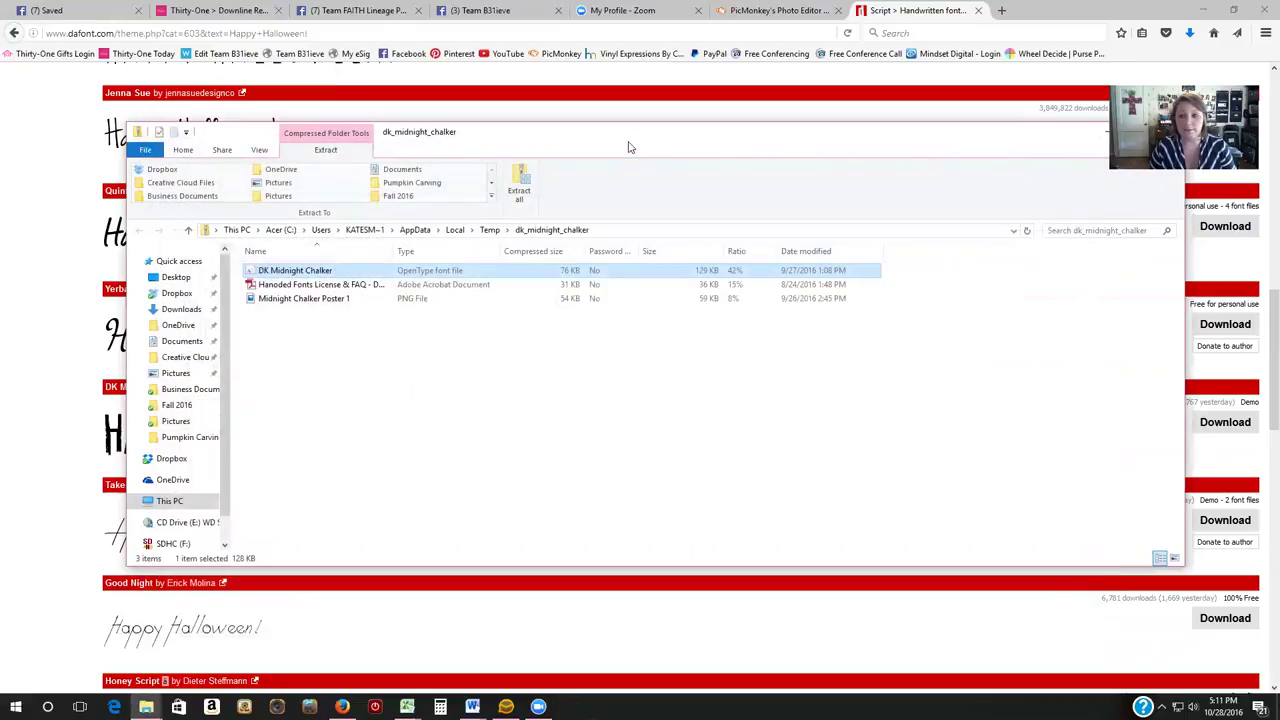
{"action": "left_click_drag", "start_coordinate": [629, 147], "coordinate": [621, 220]}
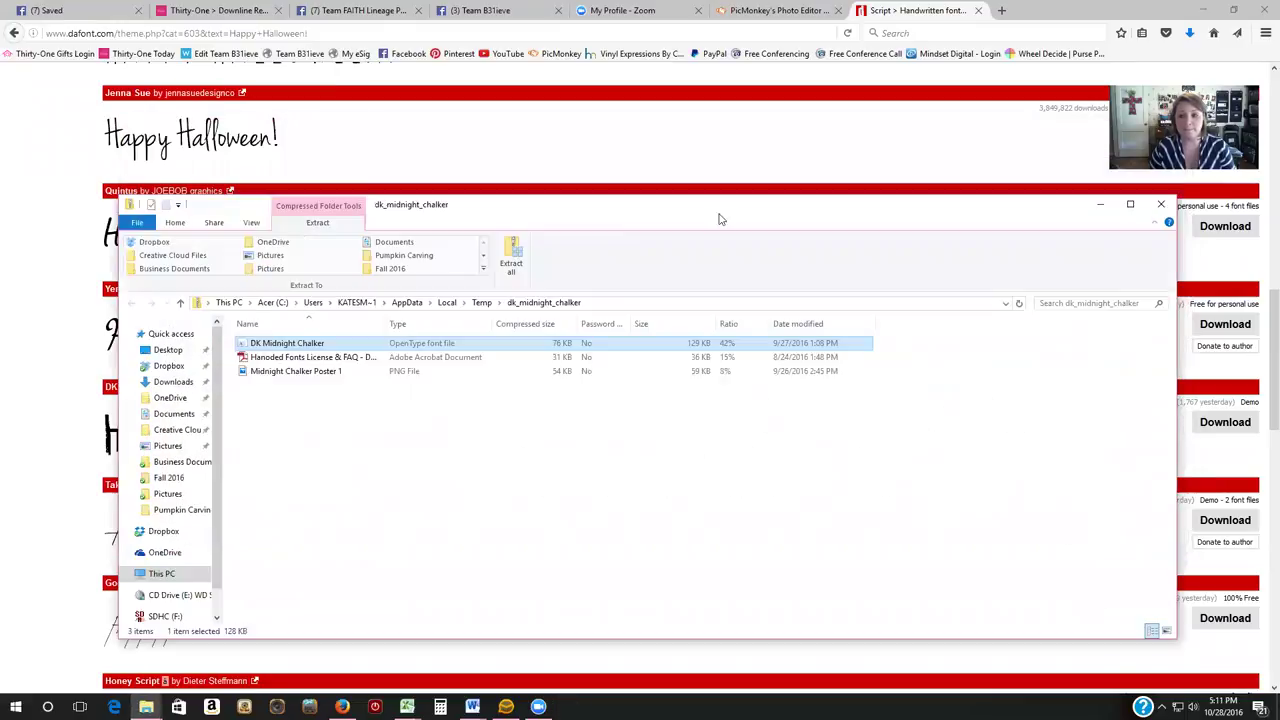
{"action": "left_click", "coordinate": [1160, 206]}
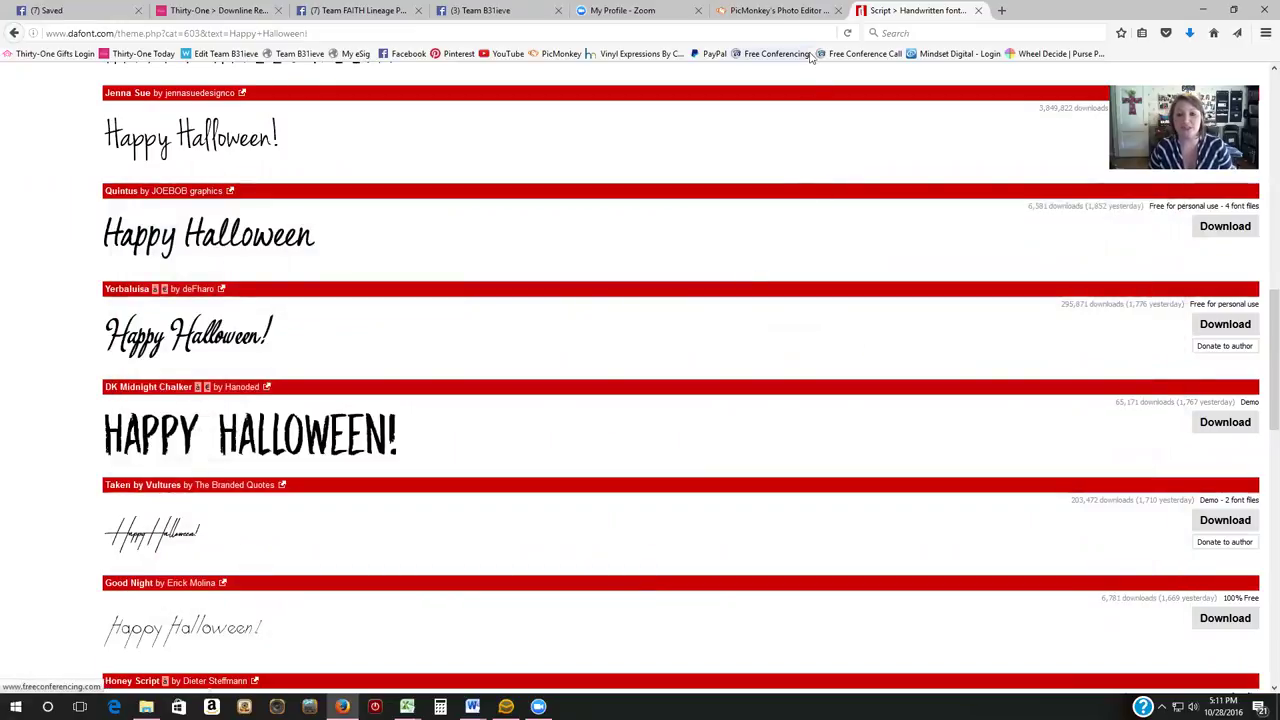
Switch back to PicMonkey and bring up the sources for choosing a photo to edit
{"action": "left_click", "coordinate": [780, 10]}
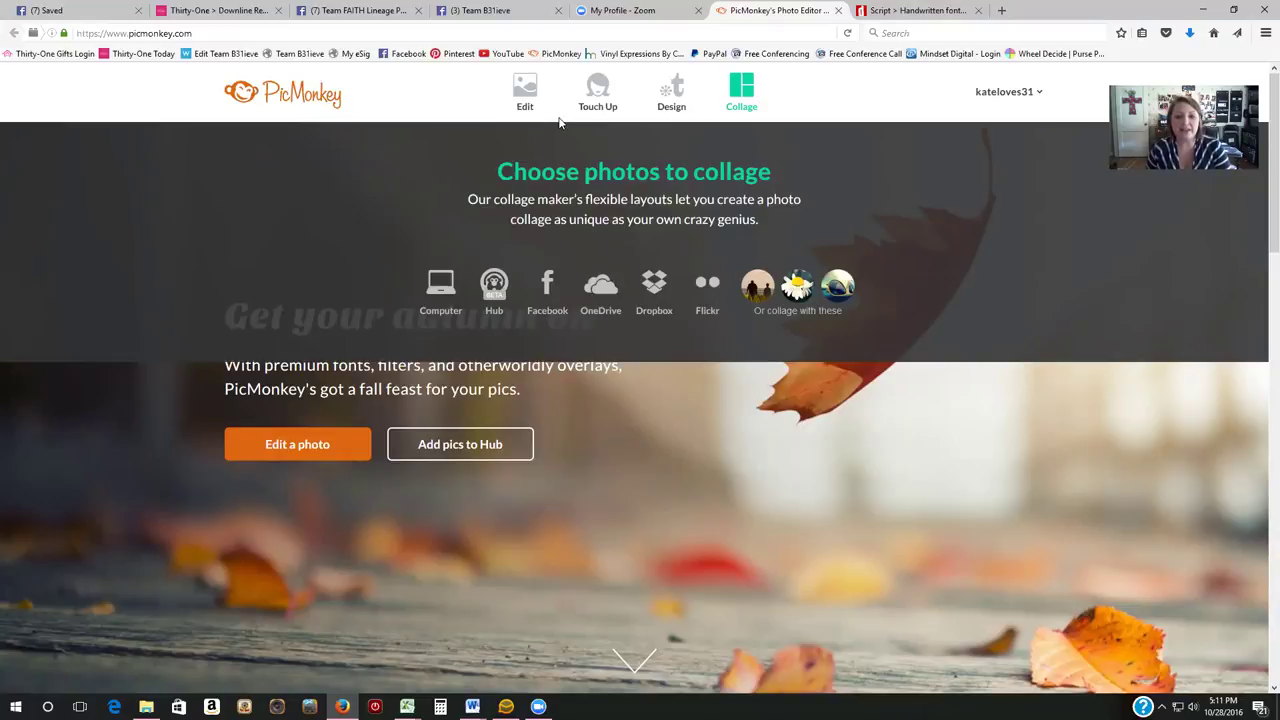
{"action": "mouse_move", "coordinate": [740, 124]}
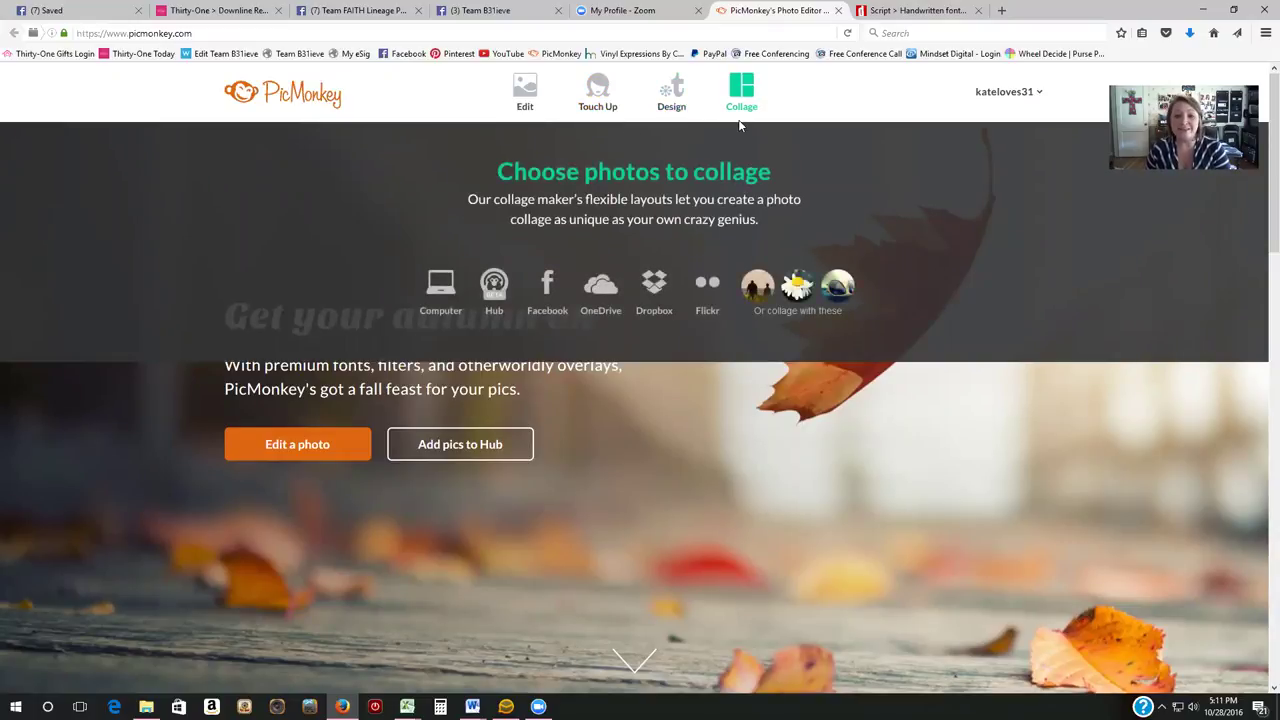
{"action": "mouse_move", "coordinate": [535, 117]}
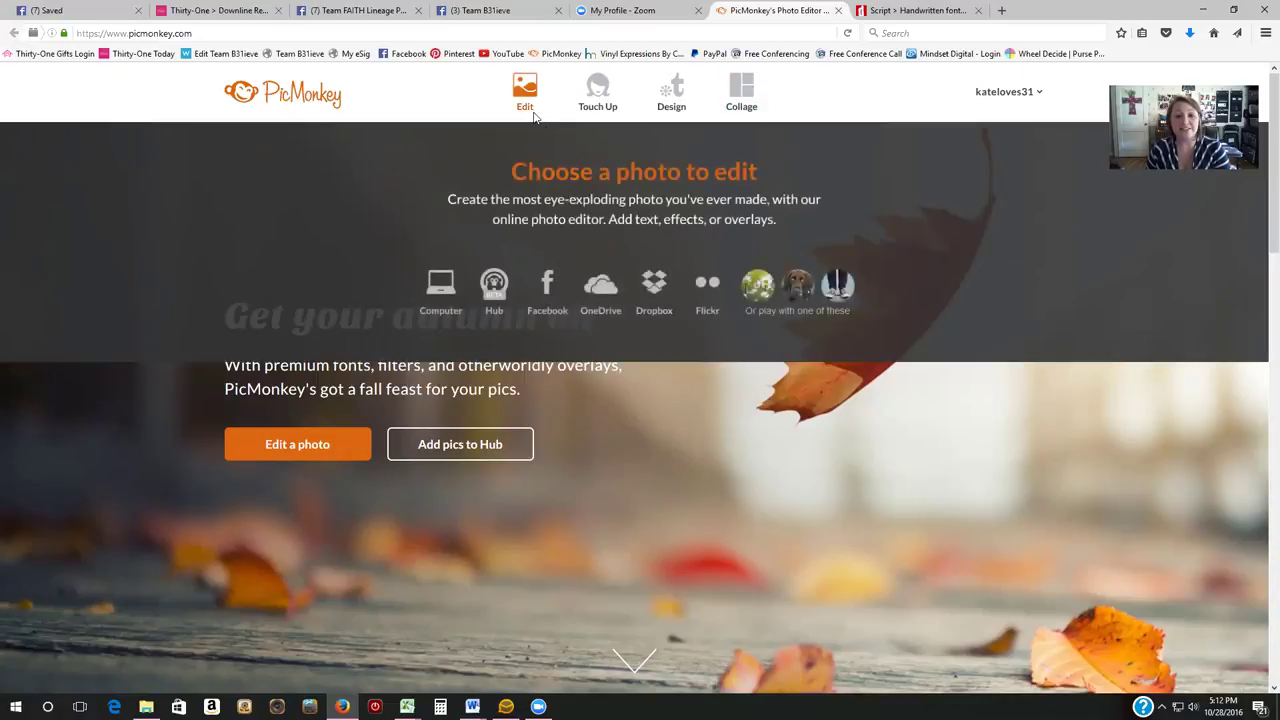
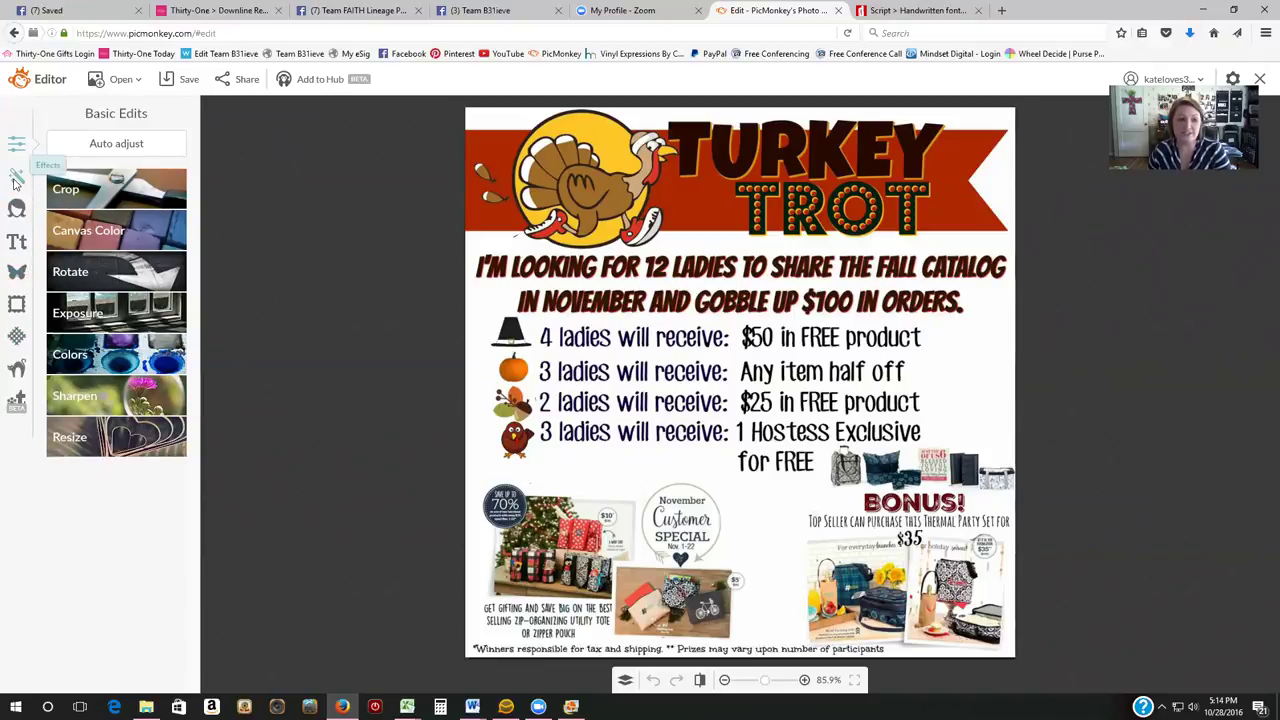
Paint over the winners' tax and shipping disclaimer at the flyer's bottom edge using the Draw effect in white with brush size 28, and apply it
{"action": "left_click", "coordinate": [16, 178]}
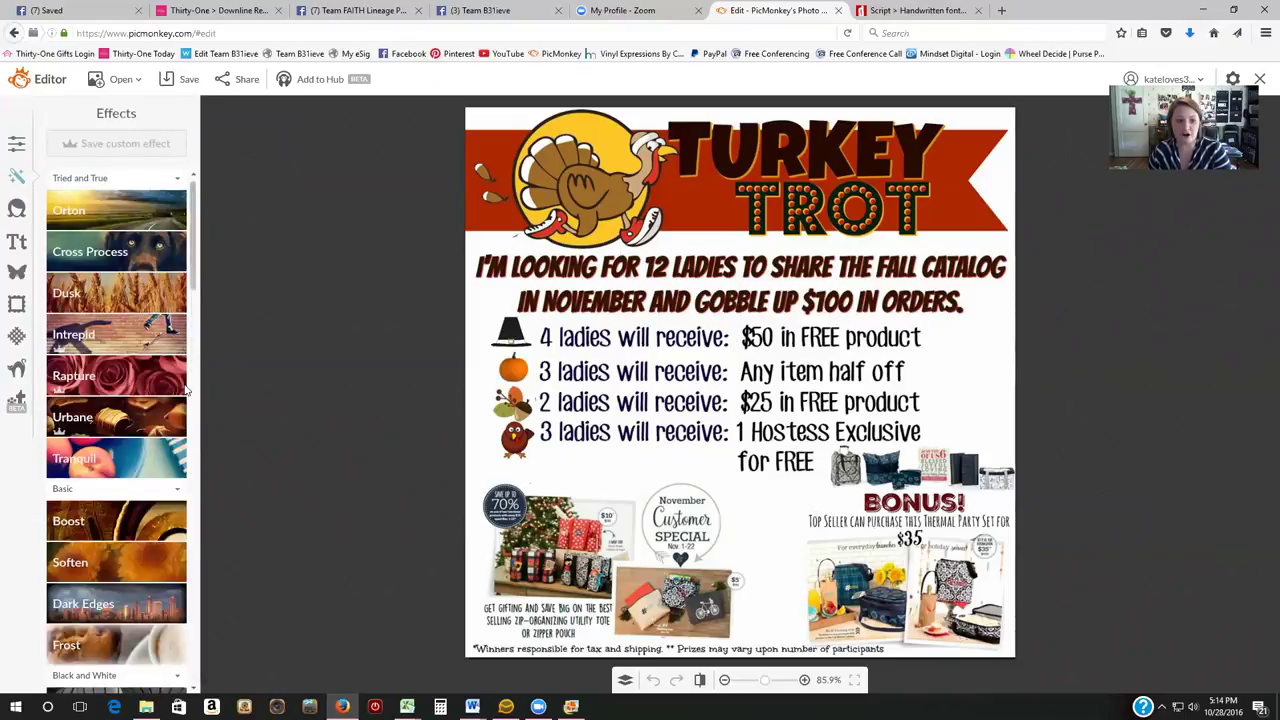
{"action": "left_click_drag", "start_coordinate": [192, 218], "coordinate": [200, 606]}
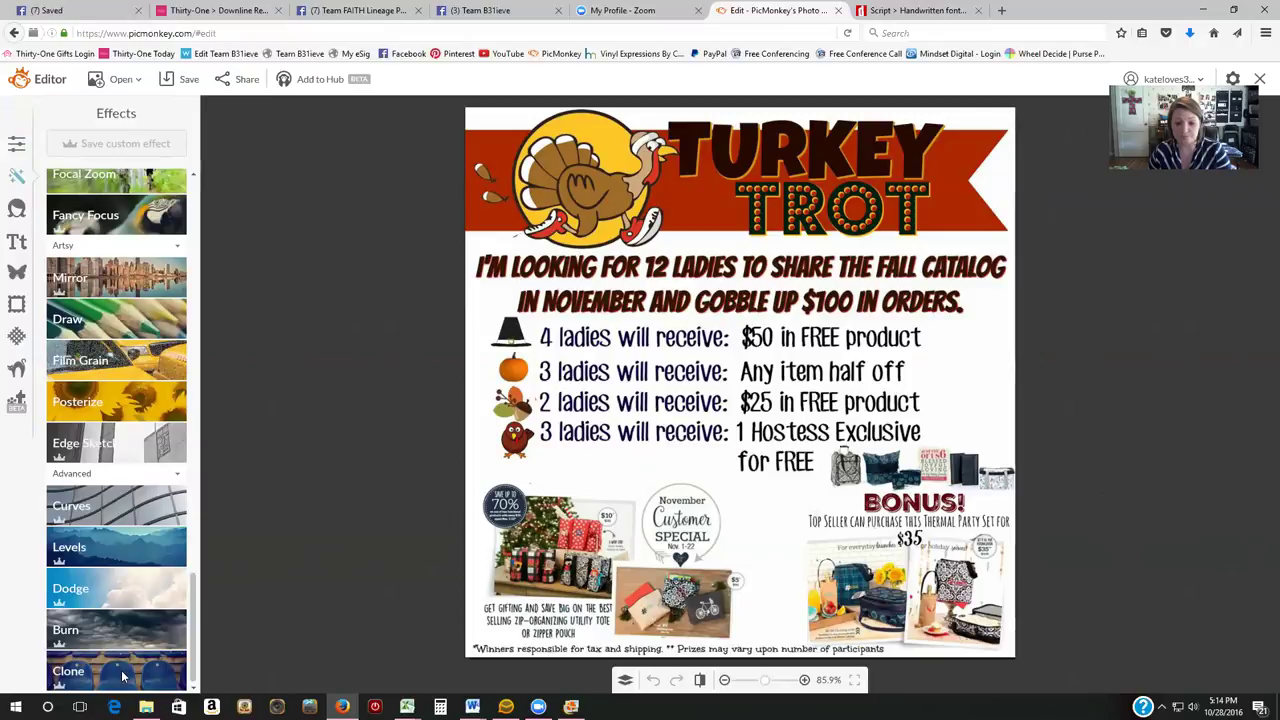
{"action": "left_click", "coordinate": [150, 322]}
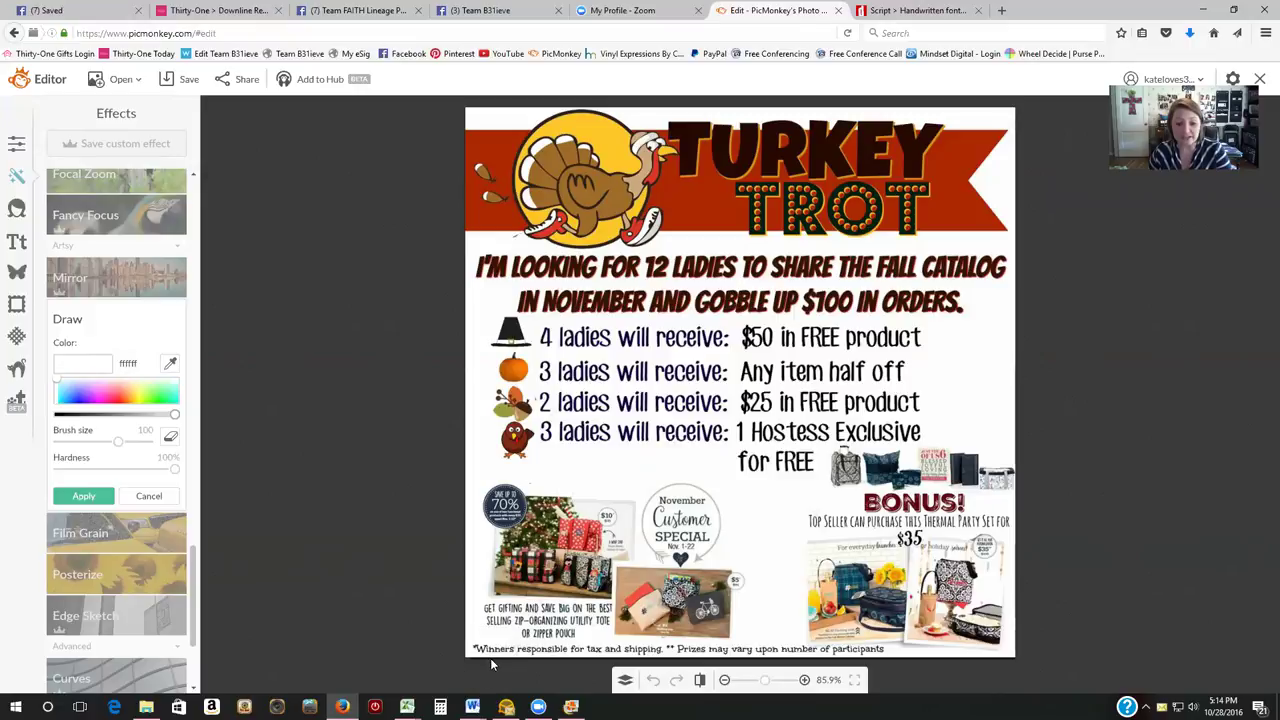
{"action": "left_click_drag", "start_coordinate": [117, 442], "coordinate": [90, 443]}
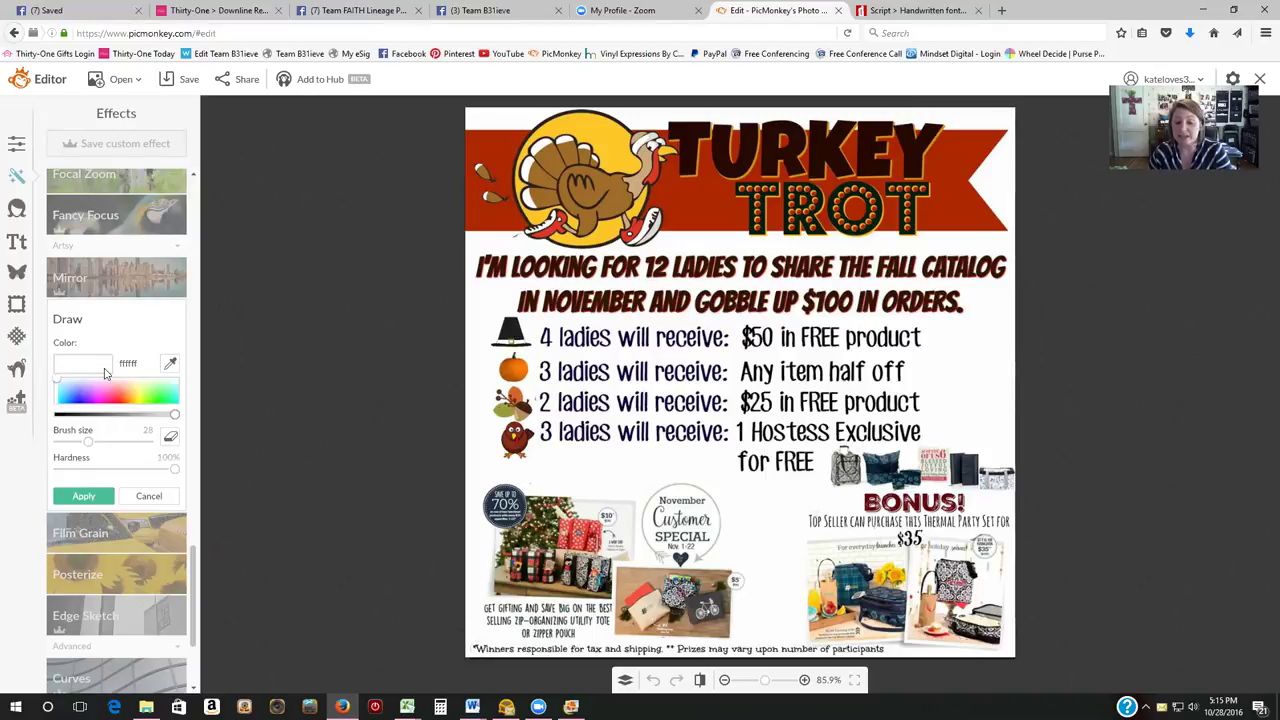
{"action": "mouse_move", "coordinate": [470, 648]}
{"action": "left_mouse_down"}
{"action": "mouse_move", "coordinate": [892, 658]}
{"action": "mouse_move", "coordinate": [816, 652]}
{"action": "left_mouse_up"}
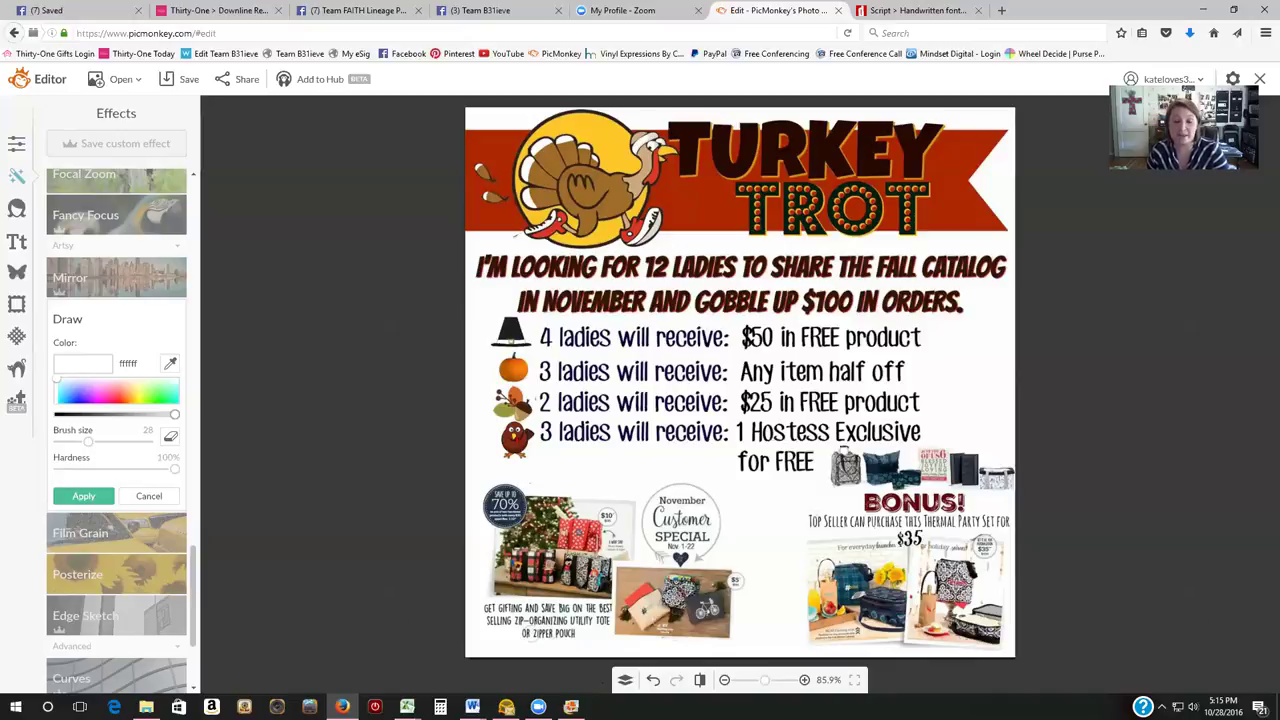
{"action": "left_click", "coordinate": [83, 496]}
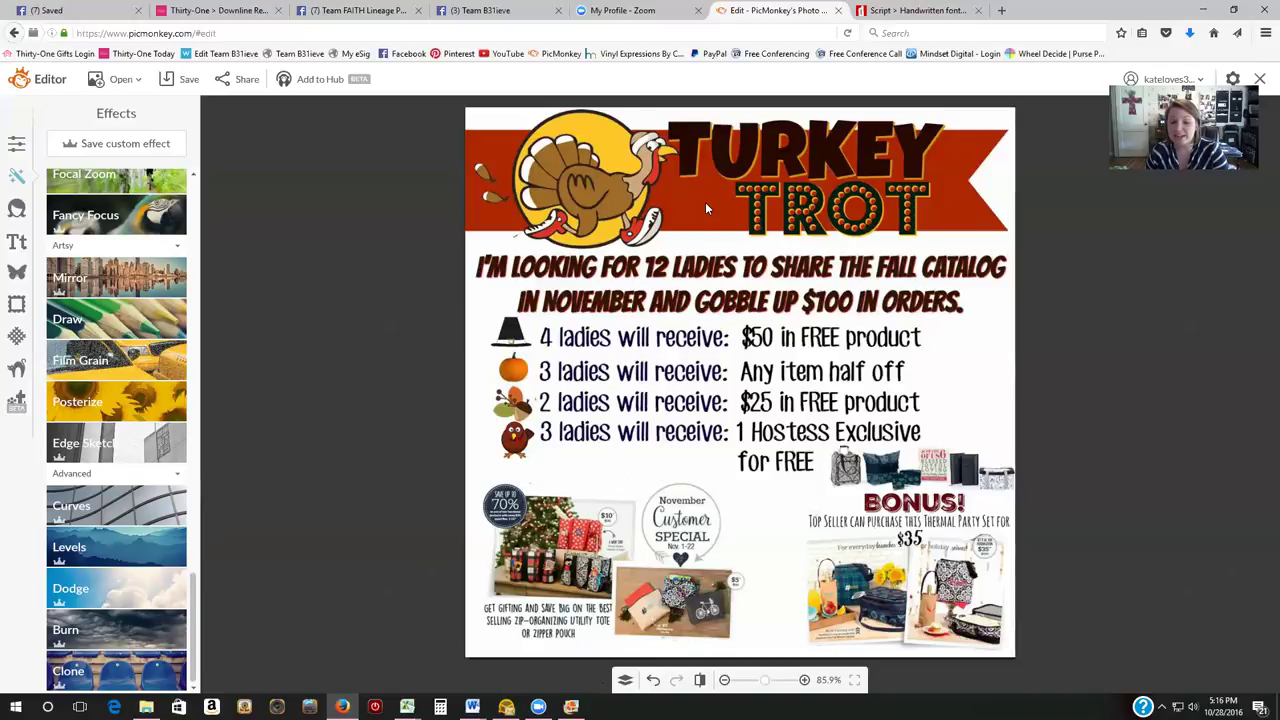
Try painting above the banner's left end with the Draw effect in the sampled banner red ae2800 at brush size 37, and discard it
{"action": "left_click", "coordinate": [167, 321]}
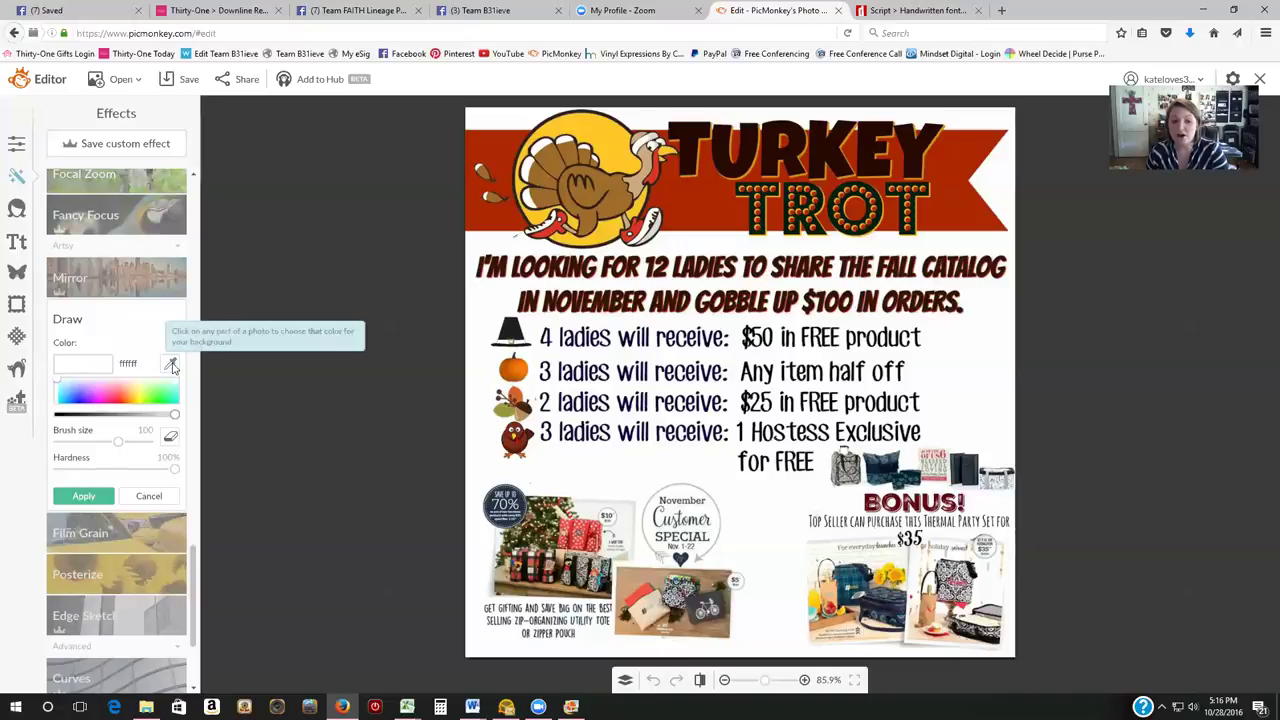
{"action": "left_click", "coordinate": [171, 365]}
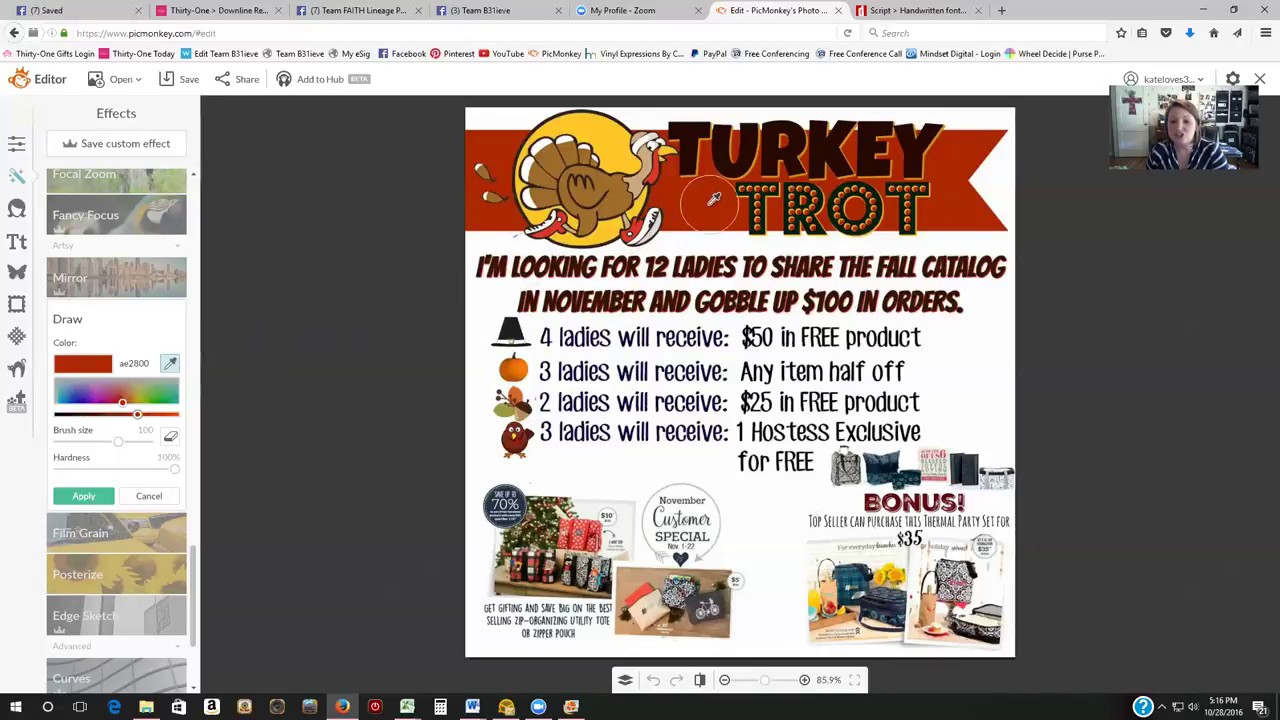
{"action": "left_click", "coordinate": [118, 441]}
{"action": "left_click_drag", "start_coordinate": [114, 443], "coordinate": [94, 446]}
{"action": "left_click", "coordinate": [170, 363]}
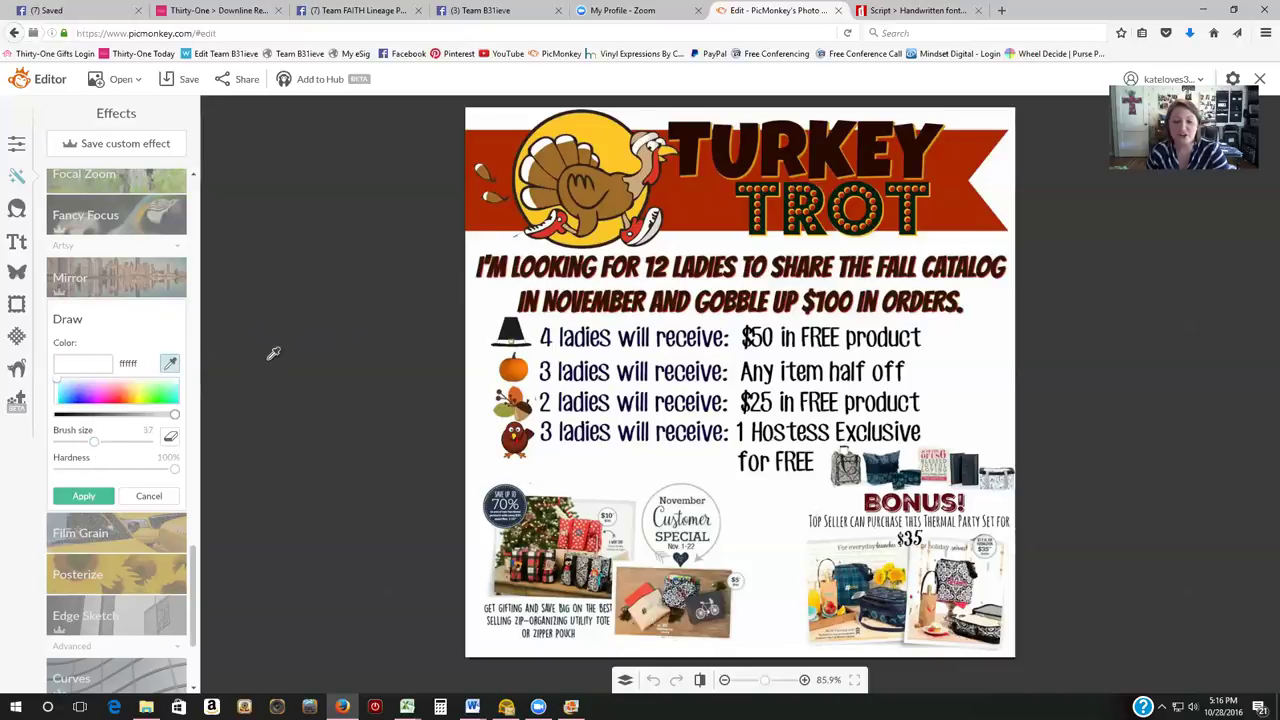
{"action": "left_click", "coordinate": [698, 202]}
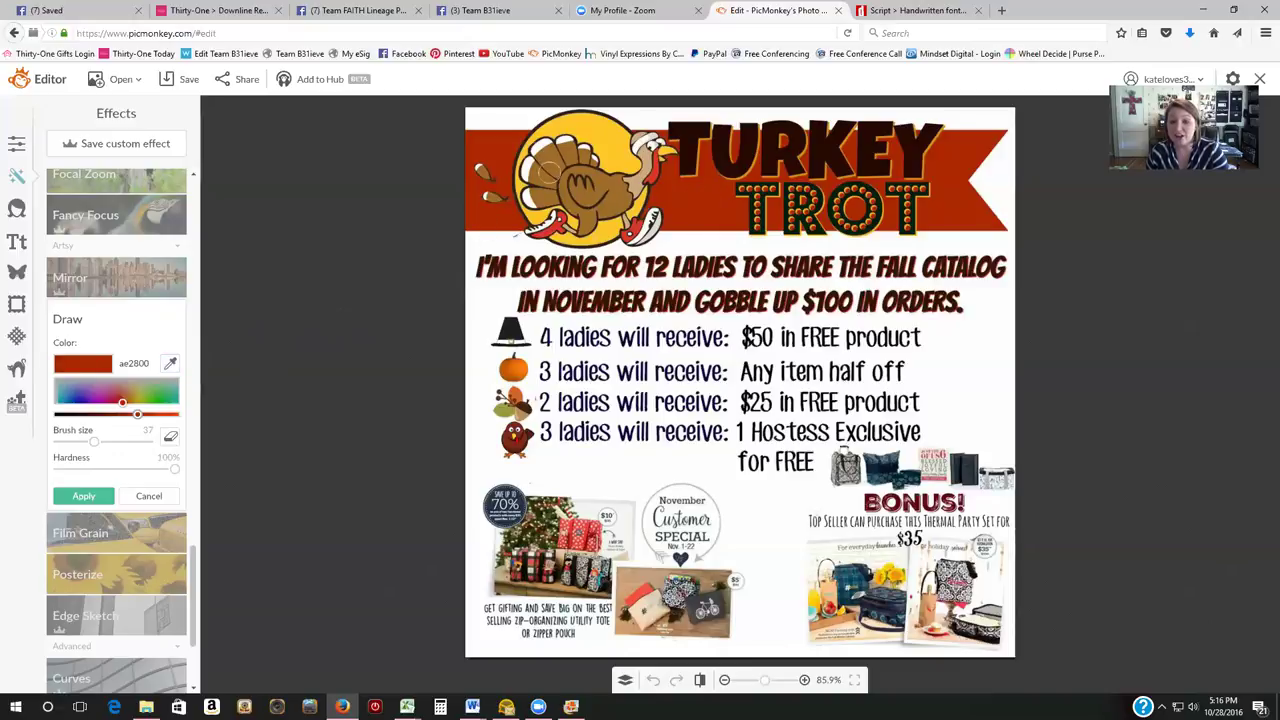
{"action": "left_click_drag", "start_coordinate": [473, 121], "coordinate": [527, 122]}
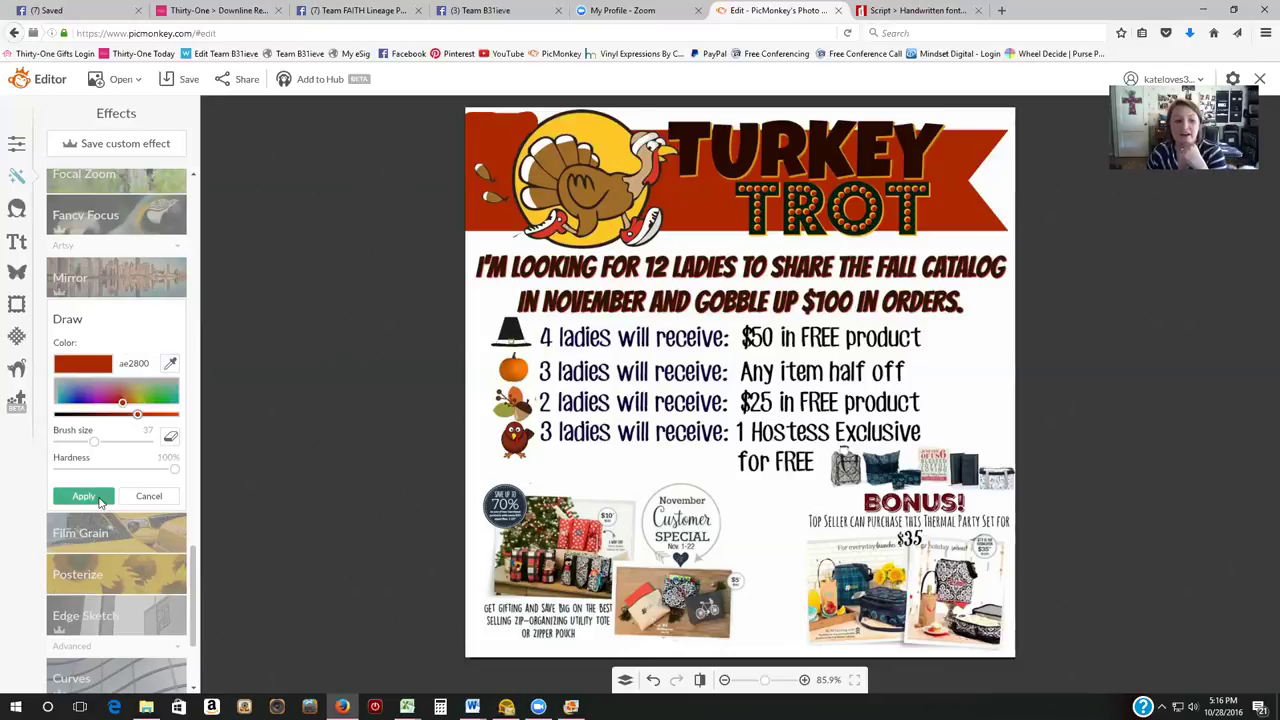
{"action": "left_click", "coordinate": [148, 497]}
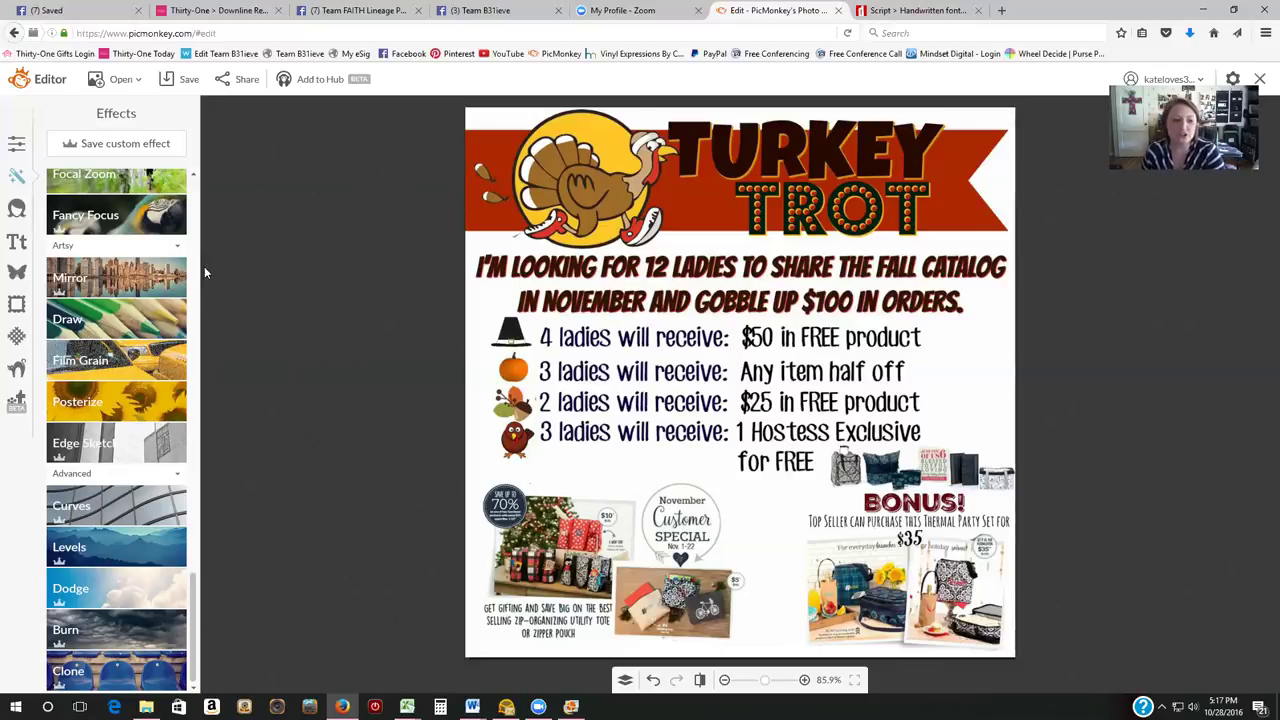
Paint over the November customer special pictures and text below the prize list using the Draw effect in white at brush size 100, and apply it
{"action": "left_click", "coordinate": [125, 319]}
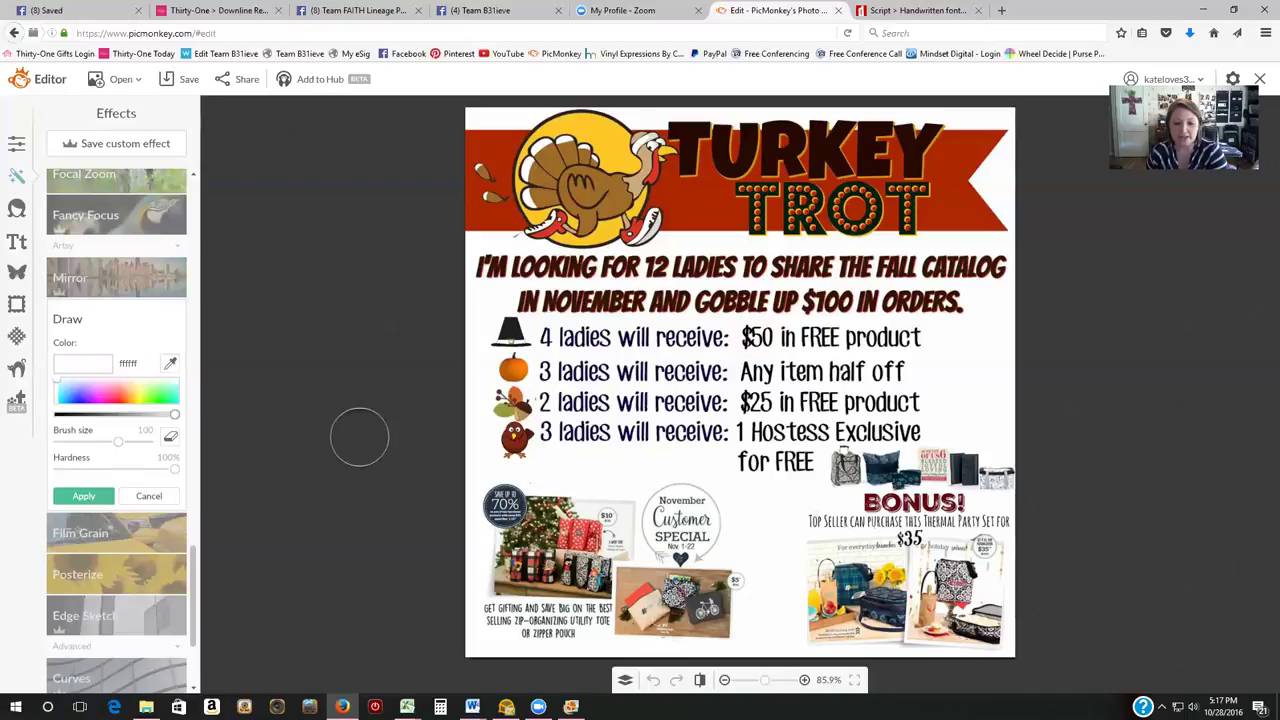
{"action": "left_click", "coordinate": [503, 505]}
{"action": "mouse_move", "coordinate": [502, 503]}
{"action": "left_mouse_down"}
{"action": "mouse_move", "coordinate": [590, 517]}
{"action": "mouse_move", "coordinate": [688, 502]}
{"action": "mouse_move", "coordinate": [727, 603]}
{"action": "mouse_move", "coordinate": [655, 635]}
{"action": "mouse_move", "coordinate": [505, 630]}
{"action": "mouse_move", "coordinate": [511, 545]}
{"action": "mouse_move", "coordinate": [665, 545]}
{"action": "mouse_move", "coordinate": [633, 528]}
{"action": "mouse_move", "coordinate": [673, 546]}
{"action": "mouse_move", "coordinate": [675, 590]}
{"action": "mouse_move", "coordinate": [690, 590]}
{"action": "mouse_move", "coordinate": [546, 597]}
{"action": "mouse_move", "coordinate": [594, 571]}
{"action": "mouse_move", "coordinate": [582, 590]}
{"action": "left_mouse_up"}
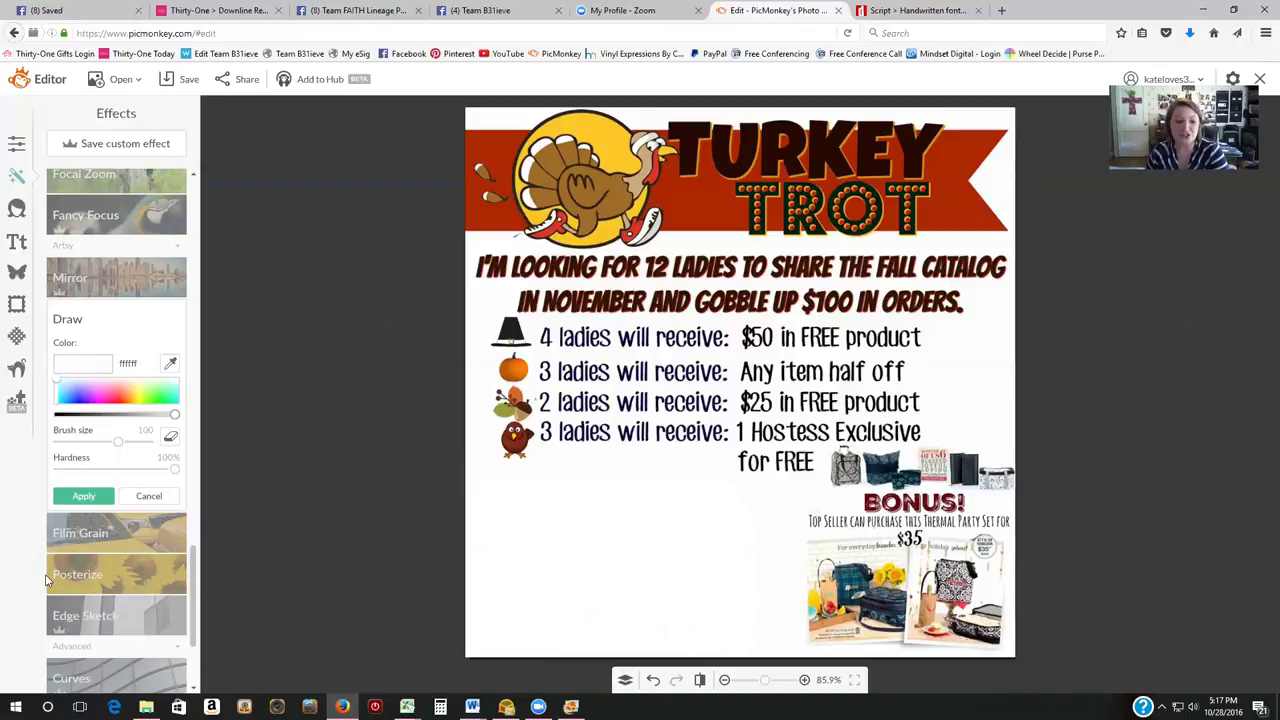
{"action": "left_click", "coordinate": [84, 497]}
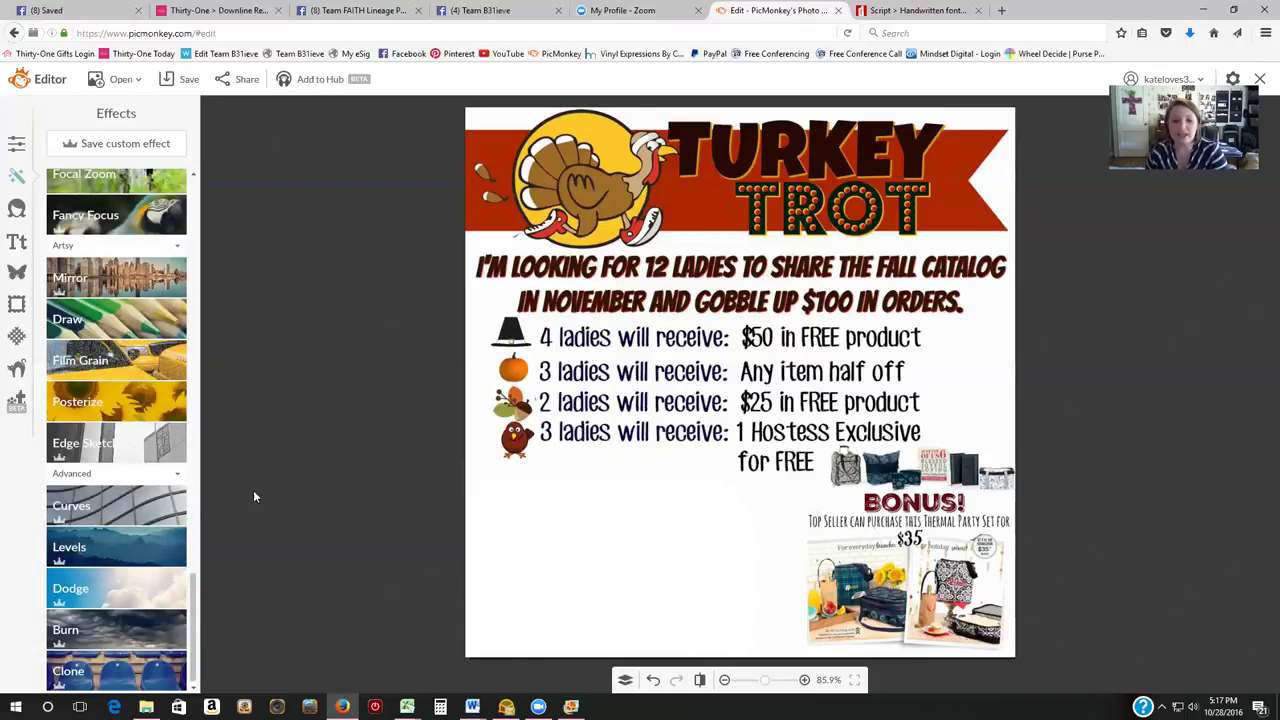
Clone the header's running turkey into the blank area below the prize list with the Clone effect at brush size 45, and apply it
{"action": "left_click", "coordinate": [114, 675]}
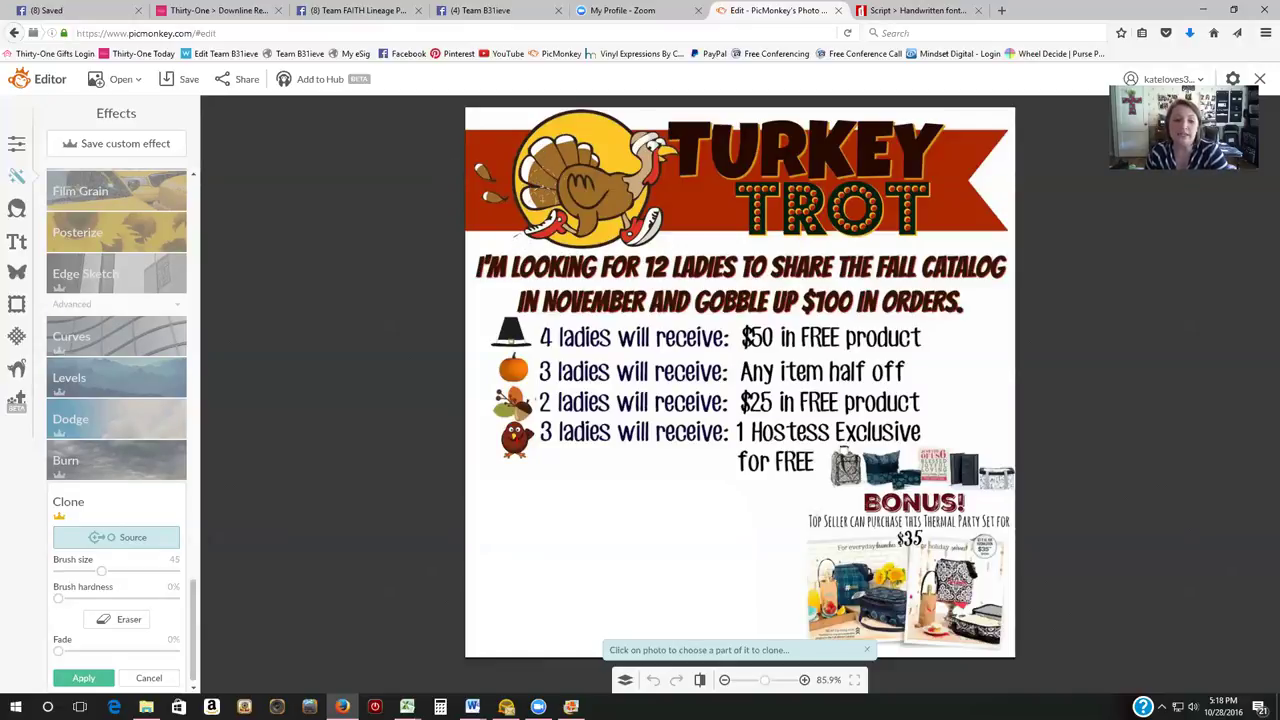
{"action": "left_click", "coordinate": [528, 135]}
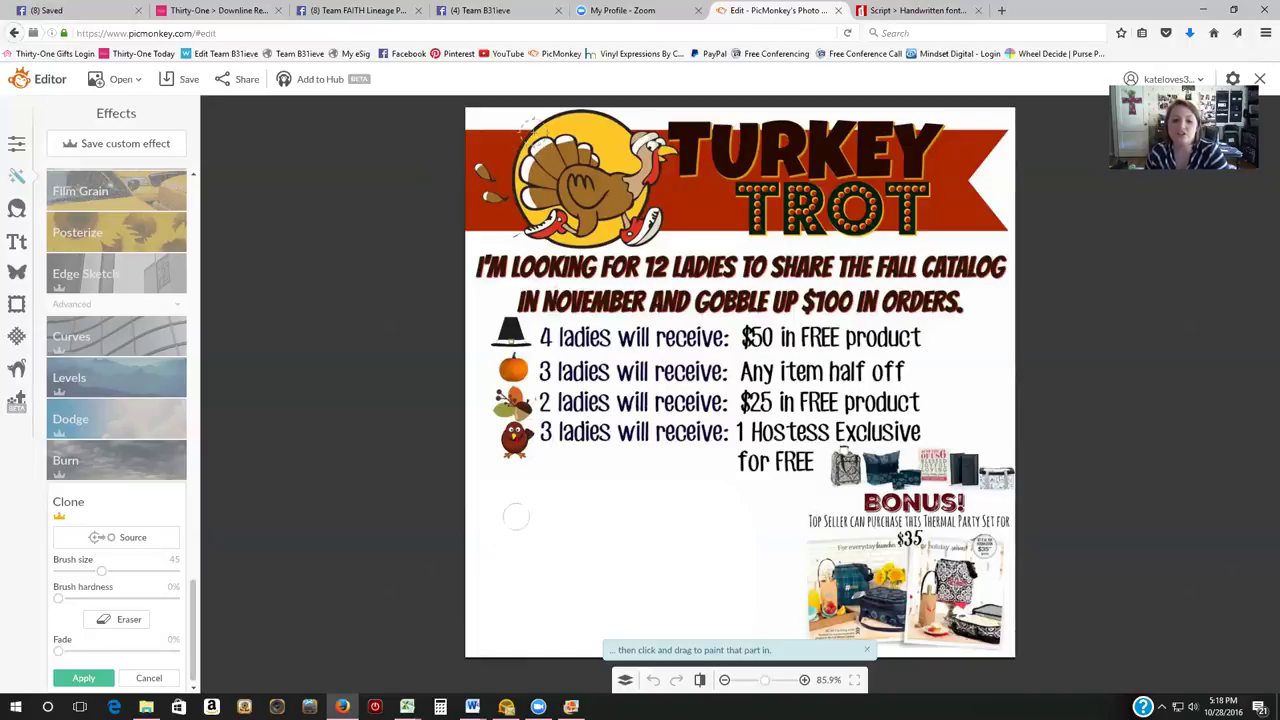
{"action": "mouse_move", "coordinate": [506, 502]}
{"action": "left_mouse_down"}
{"action": "mouse_move", "coordinate": [574, 490]}
{"action": "mouse_move", "coordinate": [630, 505]}
{"action": "mouse_move", "coordinate": [646, 522]}
{"action": "mouse_move", "coordinate": [612, 518]}
{"action": "mouse_move", "coordinate": [605, 532]}
{"action": "mouse_move", "coordinate": [618, 586]}
{"action": "mouse_move", "coordinate": [632, 592]}
{"action": "mouse_move", "coordinate": [555, 610]}
{"action": "mouse_move", "coordinate": [490, 600]}
{"action": "mouse_move", "coordinate": [515, 575]}
{"action": "mouse_move", "coordinate": [465, 567]}
{"action": "mouse_move", "coordinate": [468, 522]}
{"action": "mouse_move", "coordinate": [452, 546]}
{"action": "mouse_move", "coordinate": [520, 512]}
{"action": "mouse_move", "coordinate": [506, 550]}
{"action": "mouse_move", "coordinate": [534, 568]}
{"action": "mouse_move", "coordinate": [528, 530]}
{"action": "mouse_move", "coordinate": [548, 515]}
{"action": "mouse_move", "coordinate": [620, 545]}
{"action": "mouse_move", "coordinate": [598, 562]}
{"action": "mouse_move", "coordinate": [600, 605]}
{"action": "mouse_move", "coordinate": [585, 550]}
{"action": "mouse_move", "coordinate": [540, 545]}
{"action": "mouse_move", "coordinate": [562, 538]}
{"action": "mouse_move", "coordinate": [530, 590]}
{"action": "mouse_move", "coordinate": [490, 585]}
{"action": "mouse_move", "coordinate": [564, 558]}
{"action": "mouse_move", "coordinate": [558, 590]}
{"action": "mouse_move", "coordinate": [575, 600]}
{"action": "mouse_move", "coordinate": [557, 624]}
{"action": "mouse_move", "coordinate": [556, 592]}
{"action": "mouse_move", "coordinate": [484, 588]}
{"action": "mouse_move", "coordinate": [512, 566]}
{"action": "mouse_move", "coordinate": [525, 522]}
{"action": "mouse_move", "coordinate": [548, 518]}
{"action": "mouse_move", "coordinate": [500, 505]}
{"action": "left_mouse_up"}
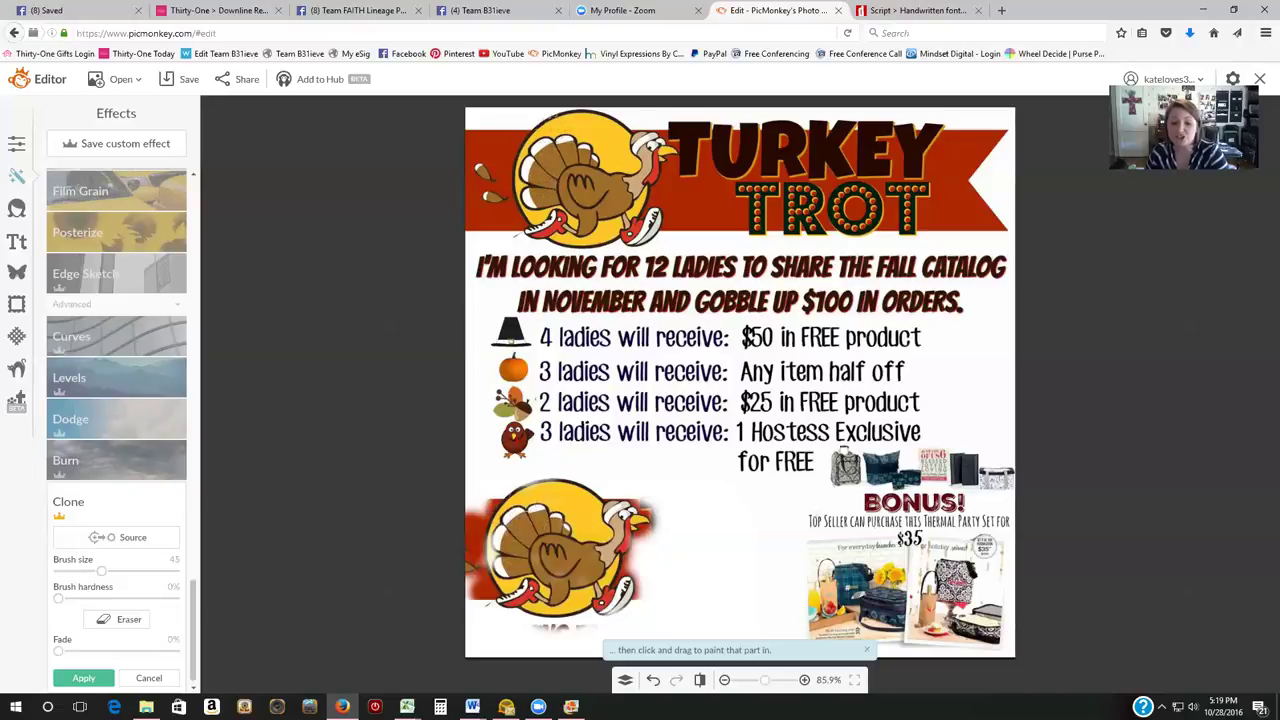
{"action": "left_click", "coordinate": [85, 678]}
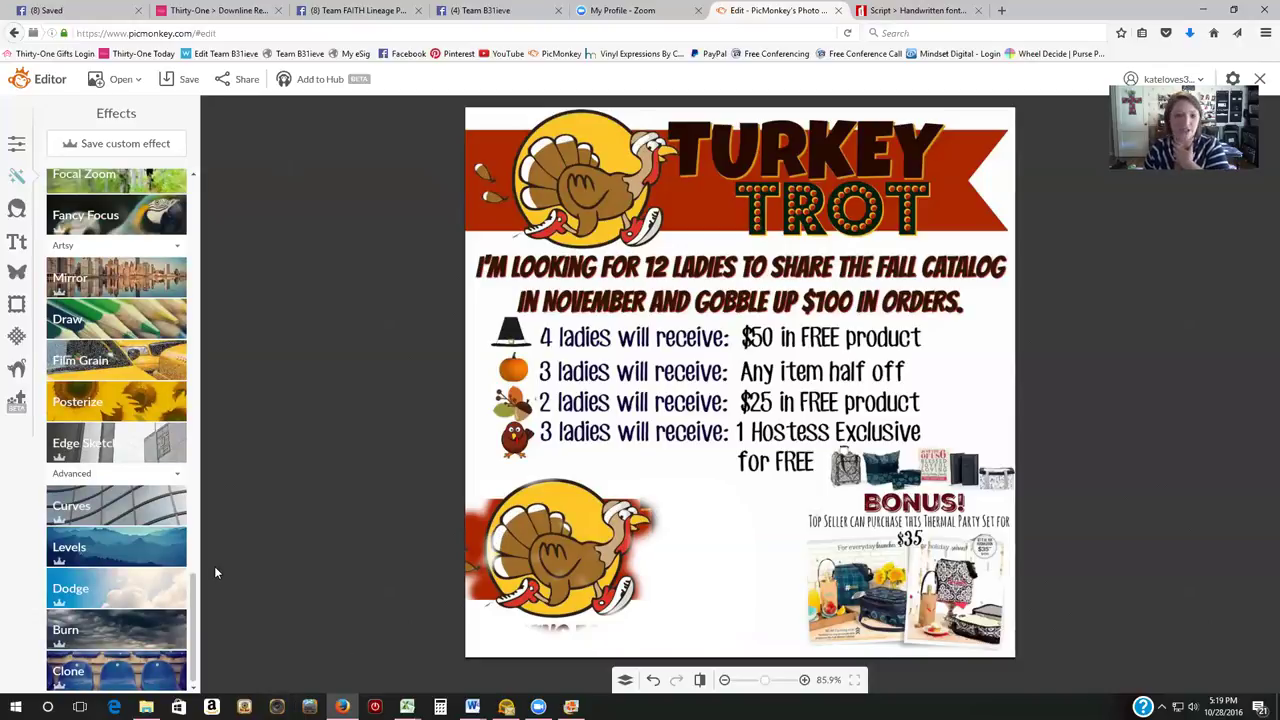
{"action": "left_click", "coordinate": [125, 325]}
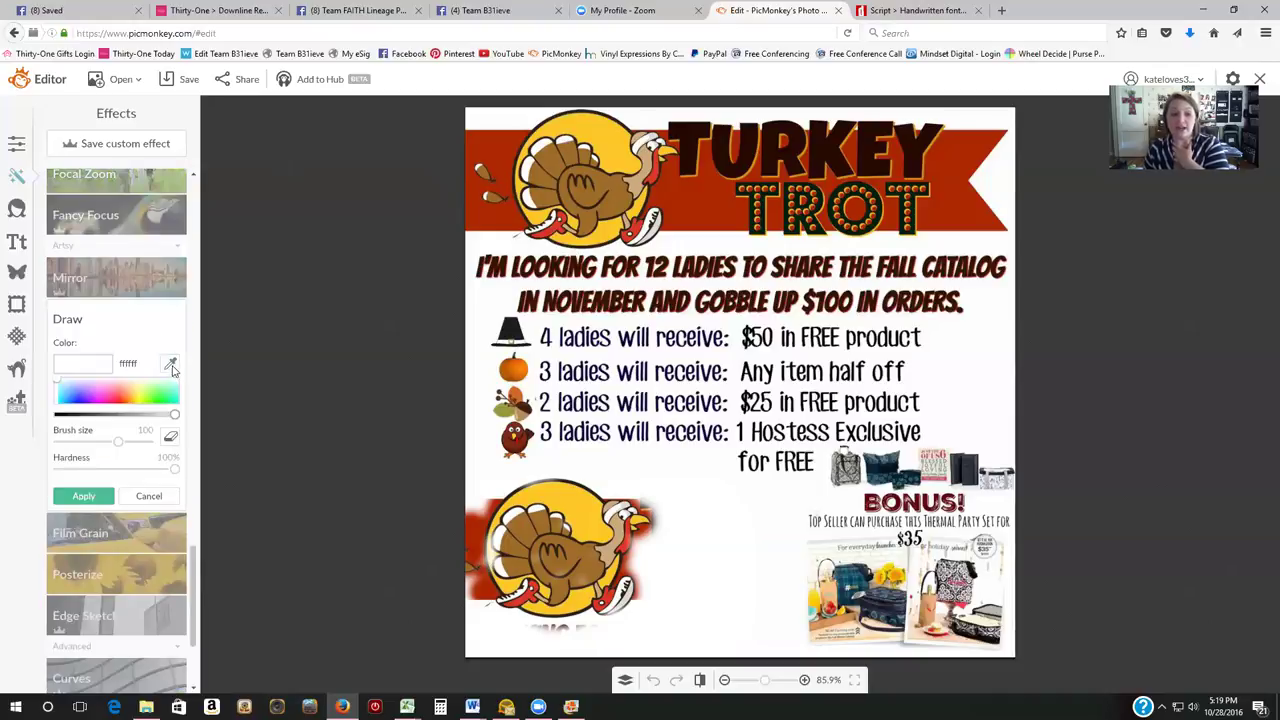
{"action": "left_click", "coordinate": [170, 366]}
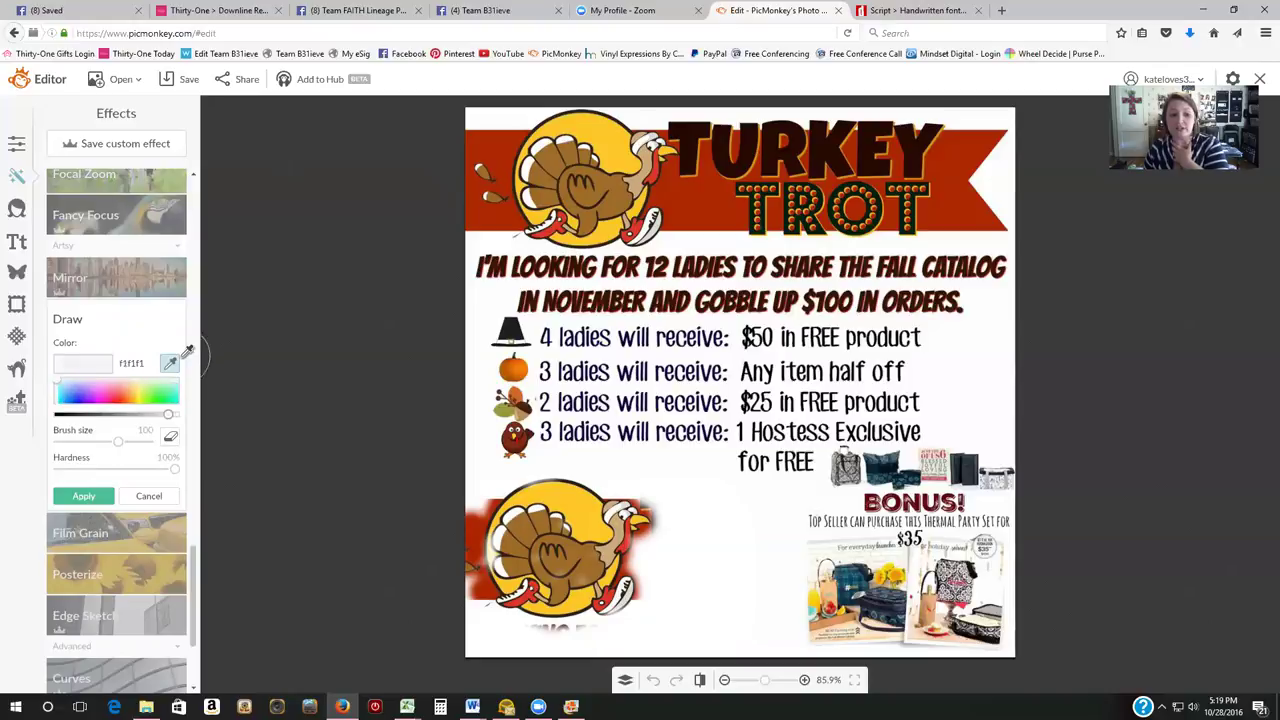
{"action": "left_click", "coordinate": [119, 451]}
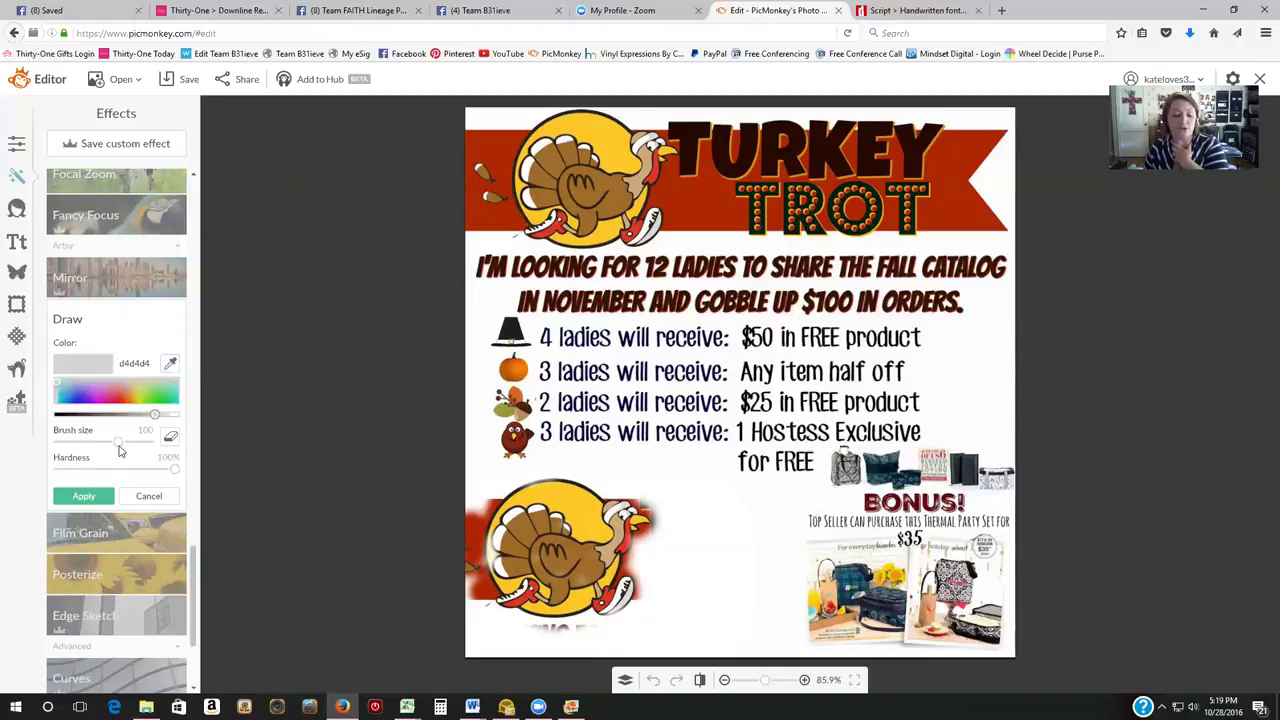
{"action": "left_click_drag", "start_coordinate": [115, 448], "coordinate": [104, 441]}
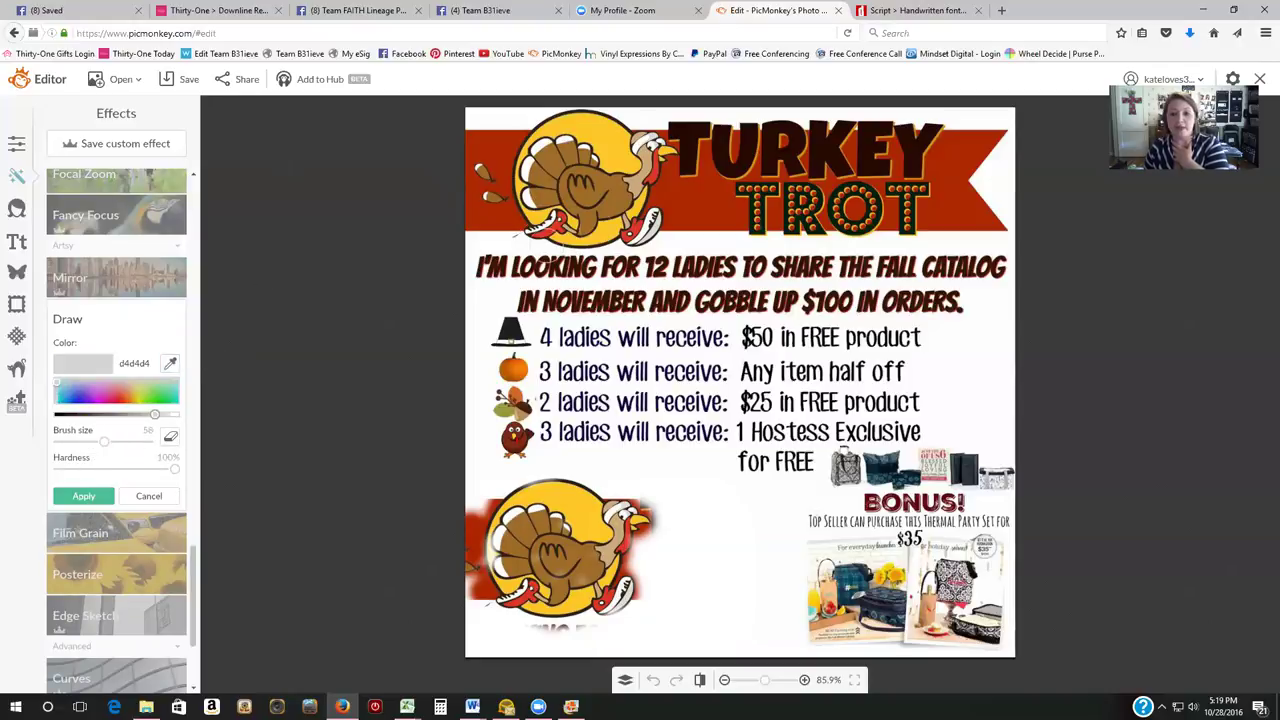
{"action": "left_click", "coordinate": [692, 201]}
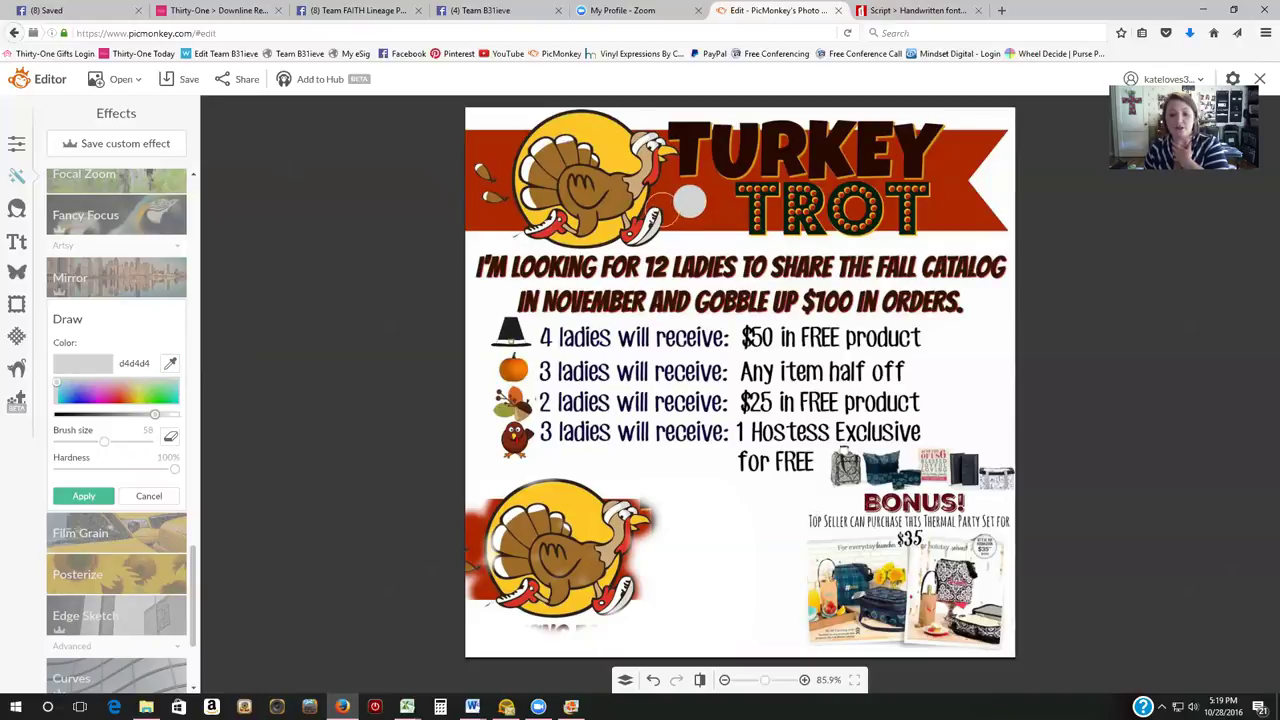
{"action": "left_click", "coordinate": [150, 498]}
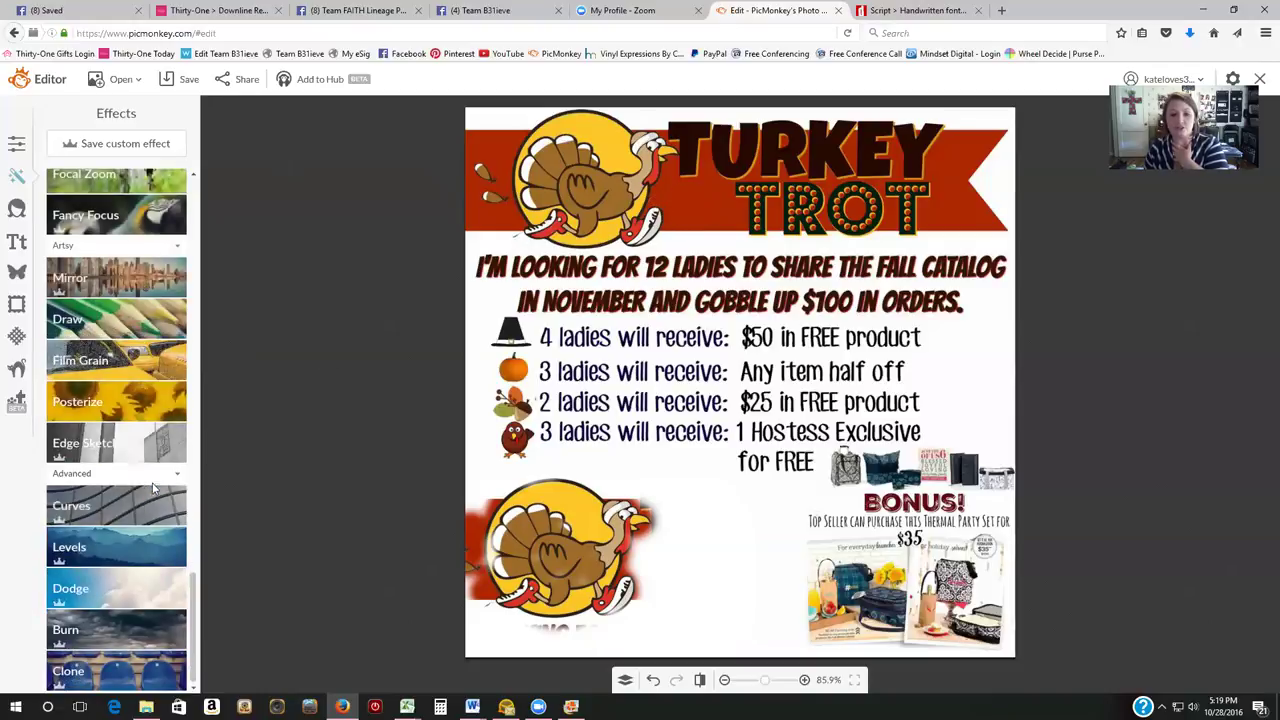
Paint over the turkey in the header banner using the Draw effect in the sampled banner red ae2800 at brush size 49
{"action": "left_click", "coordinate": [118, 318]}
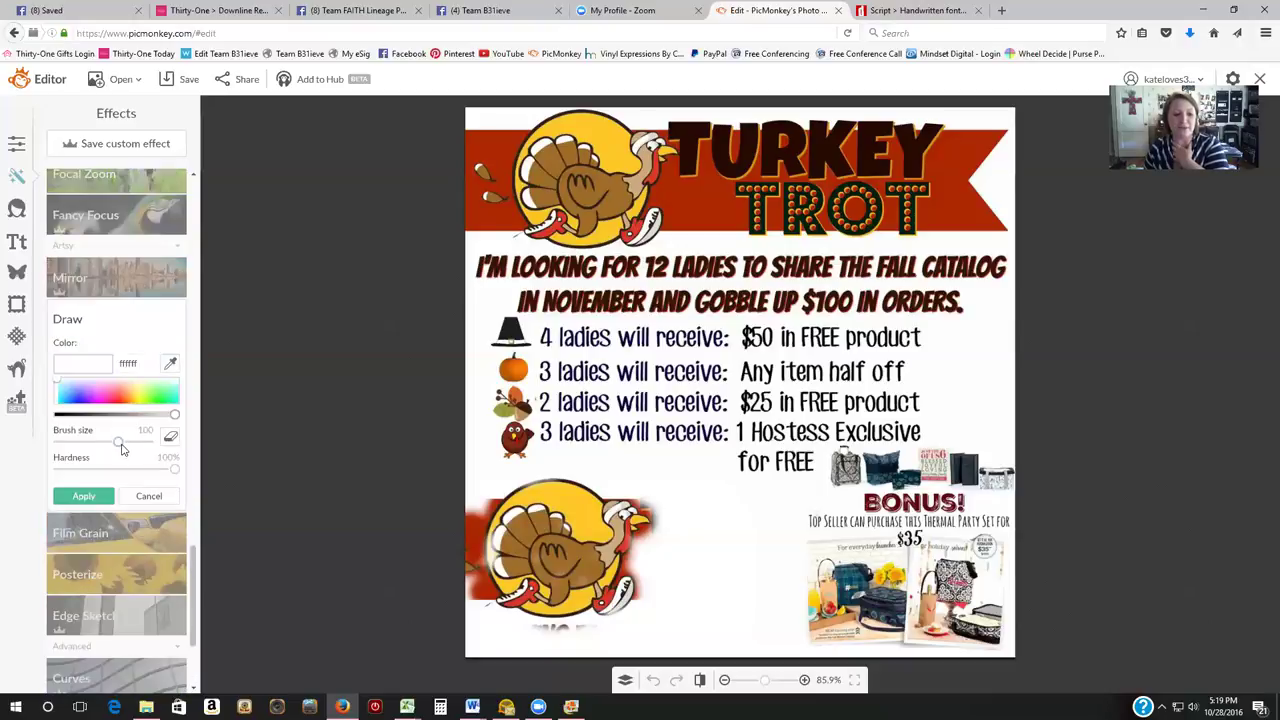
{"action": "left_click_drag", "start_coordinate": [106, 447], "coordinate": [100, 442]}
{"action": "left_click", "coordinate": [170, 364]}
{"action": "left_click", "coordinate": [698, 204]}
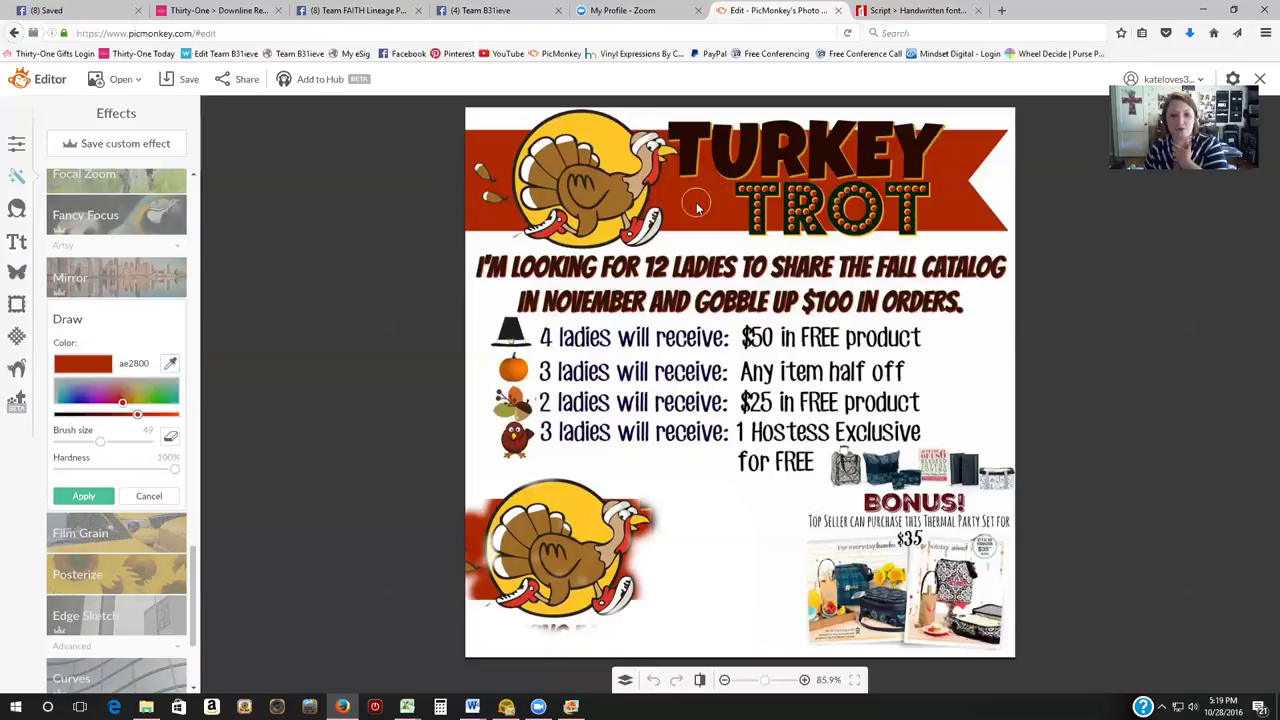
{"action": "mouse_move", "coordinate": [698, 204]}
{"action": "left_mouse_down"}
{"action": "mouse_move", "coordinate": [645, 206]}
{"action": "mouse_move", "coordinate": [627, 190]}
{"action": "mouse_move", "coordinate": [645, 188]}
{"action": "mouse_move", "coordinate": [662, 156]}
{"action": "mouse_move", "coordinate": [650, 145]}
{"action": "mouse_move", "coordinate": [530, 155]}
{"action": "mouse_move", "coordinate": [478, 184]}
{"action": "mouse_move", "coordinate": [612, 162]}
{"action": "mouse_move", "coordinate": [642, 170]}
{"action": "mouse_move", "coordinate": [628, 162]}
{"action": "mouse_move", "coordinate": [520, 203]}
{"action": "mouse_move", "coordinate": [625, 205]}
{"action": "mouse_move", "coordinate": [682, 224]}
{"action": "mouse_move", "coordinate": [512, 222]}
{"action": "mouse_move", "coordinate": [666, 230]}
{"action": "mouse_move", "coordinate": [628, 238]}
{"action": "left_mouse_up"}
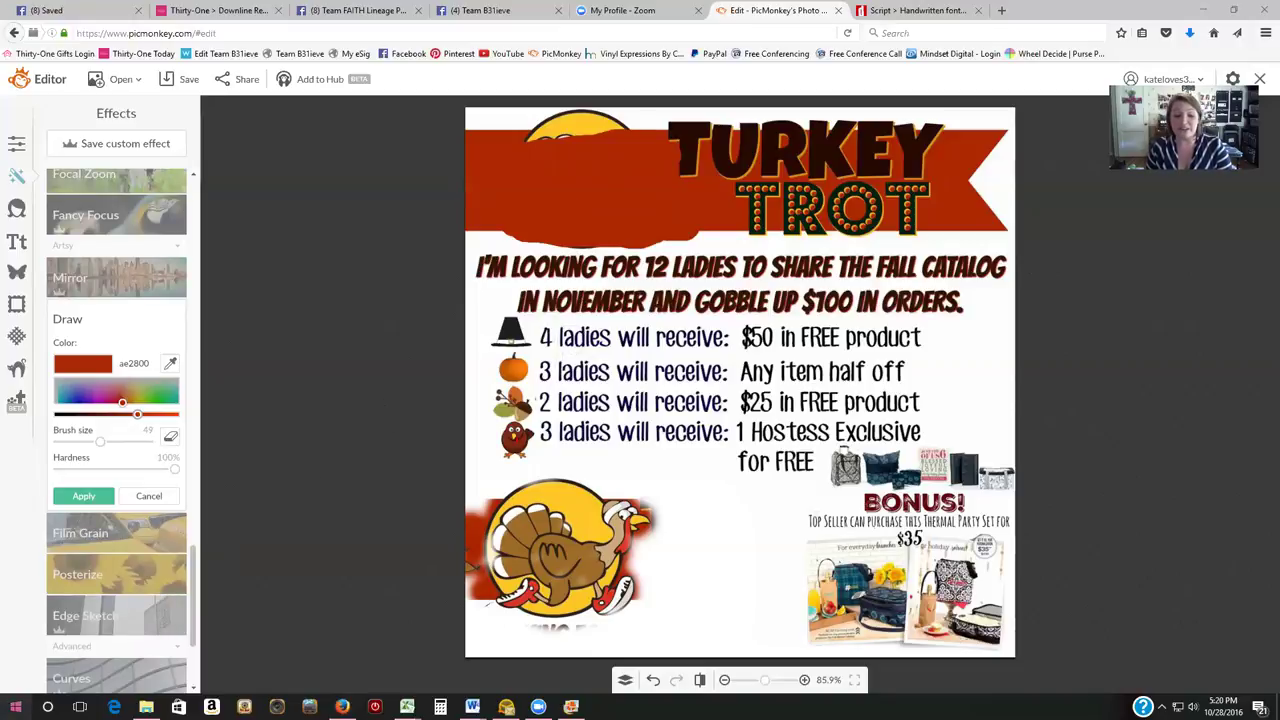
Launch the Windows Snipping Tool
{"action": "left_click", "coordinate": [15, 706]}
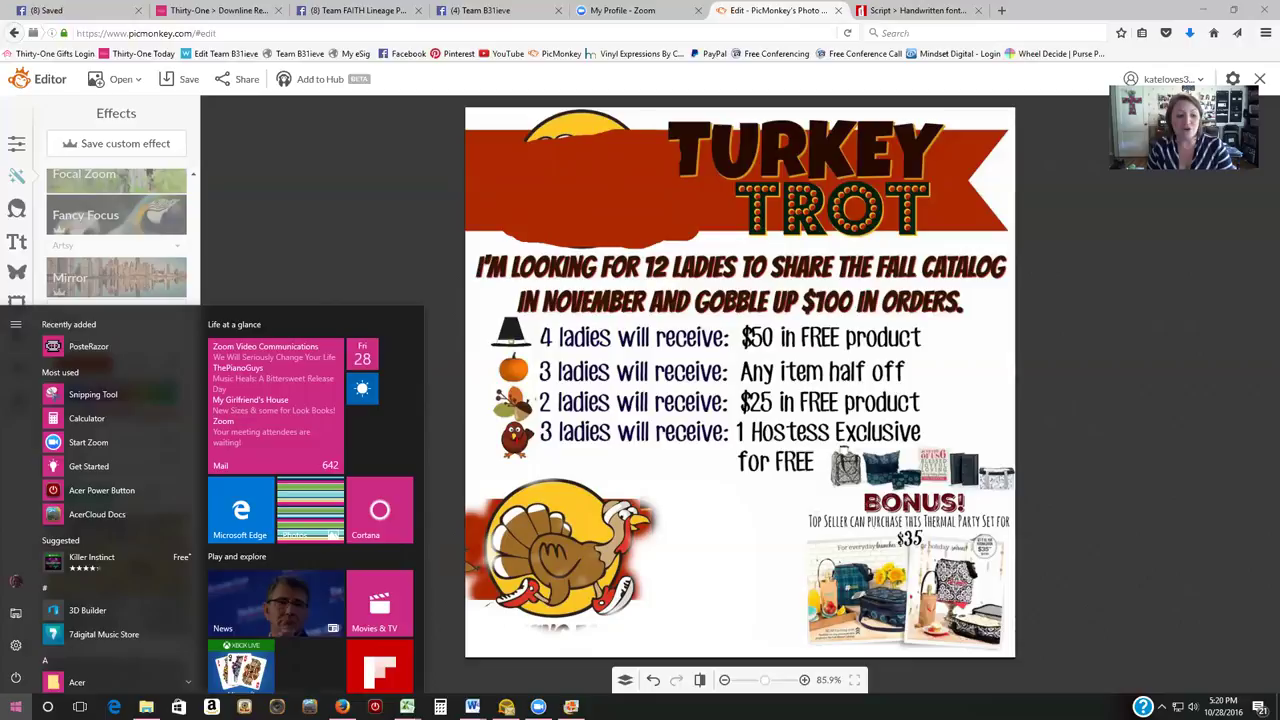
{"action": "left_click", "coordinate": [47, 706]}
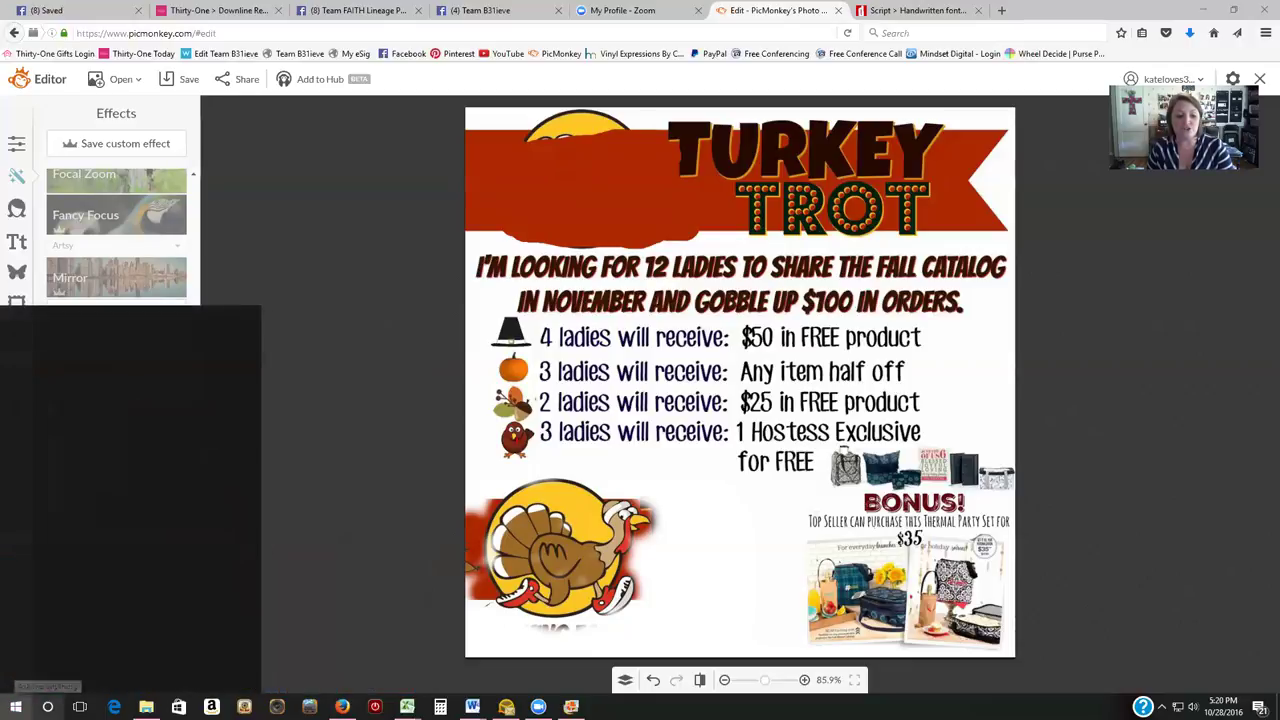
{"action": "left_click", "coordinate": [15, 706]}
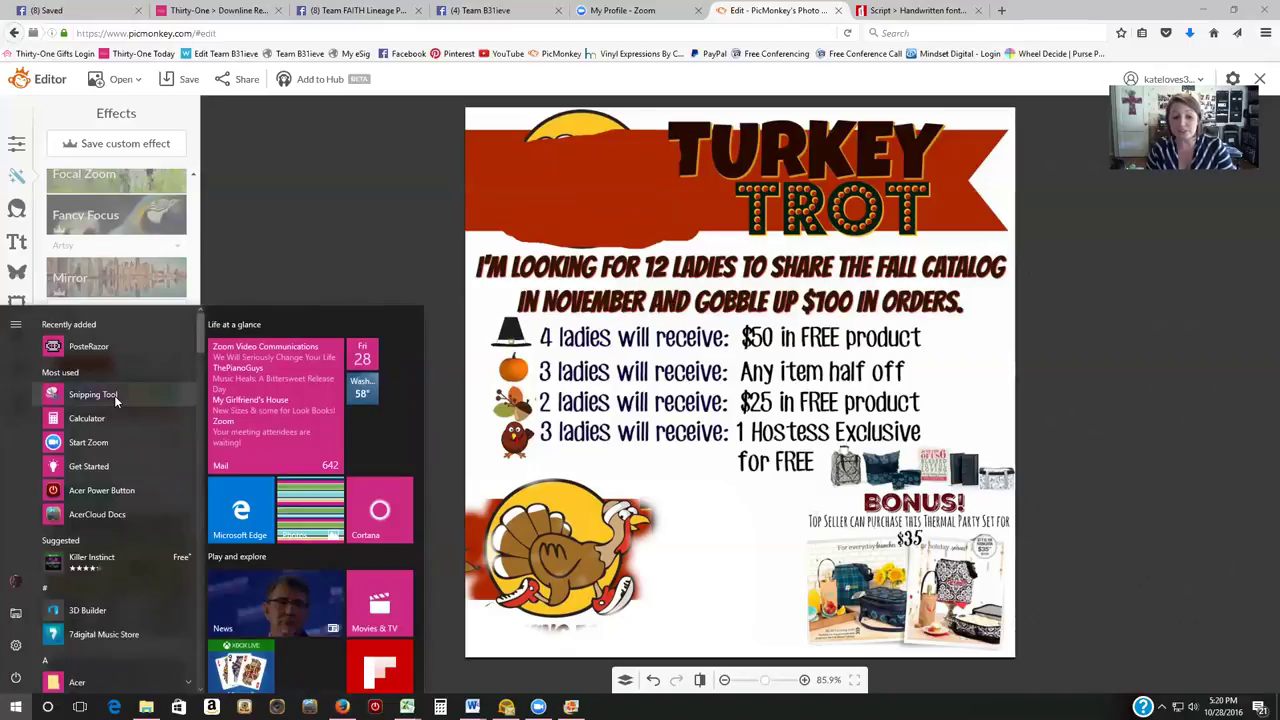
{"action": "left_click", "coordinate": [114, 395]}
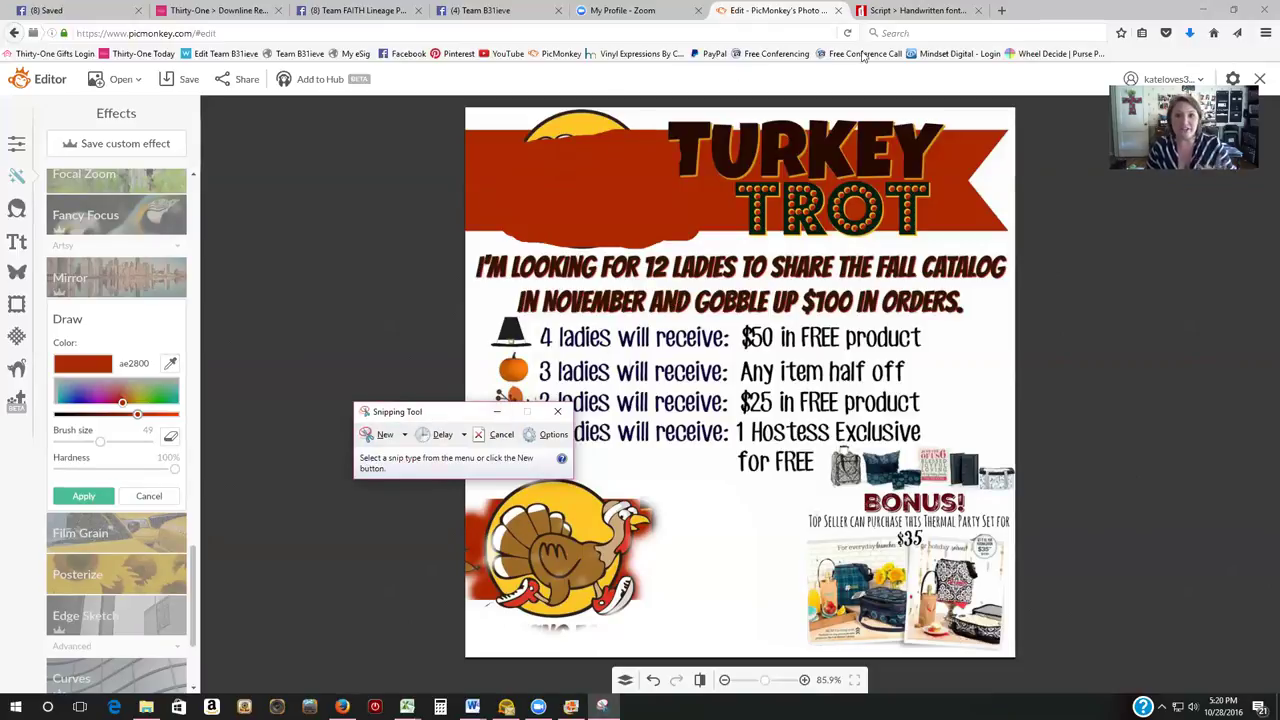
Open the consultant's Thirty-One shop website in a new browser tab, search its products for item 3121, and dismiss the party notice
{"action": "left_click", "coordinate": [1001, 12]}
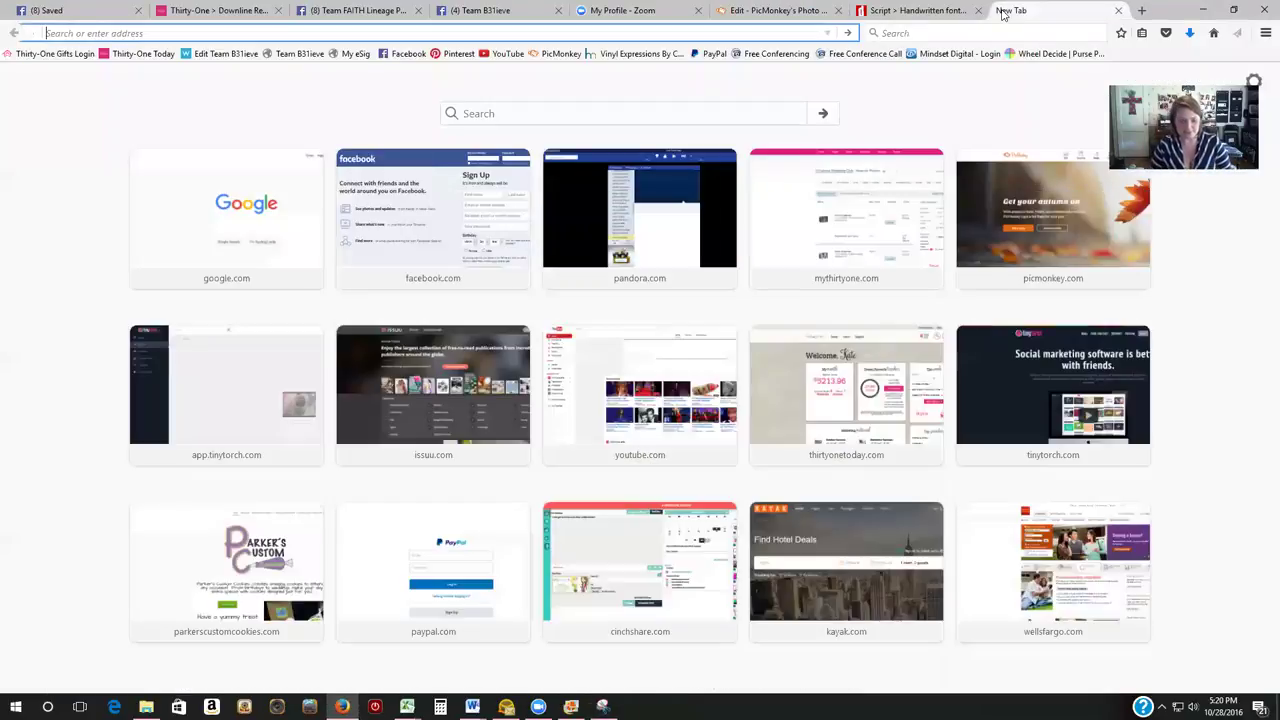
{"action": "type", "text": "ishopwithkate.com/"}
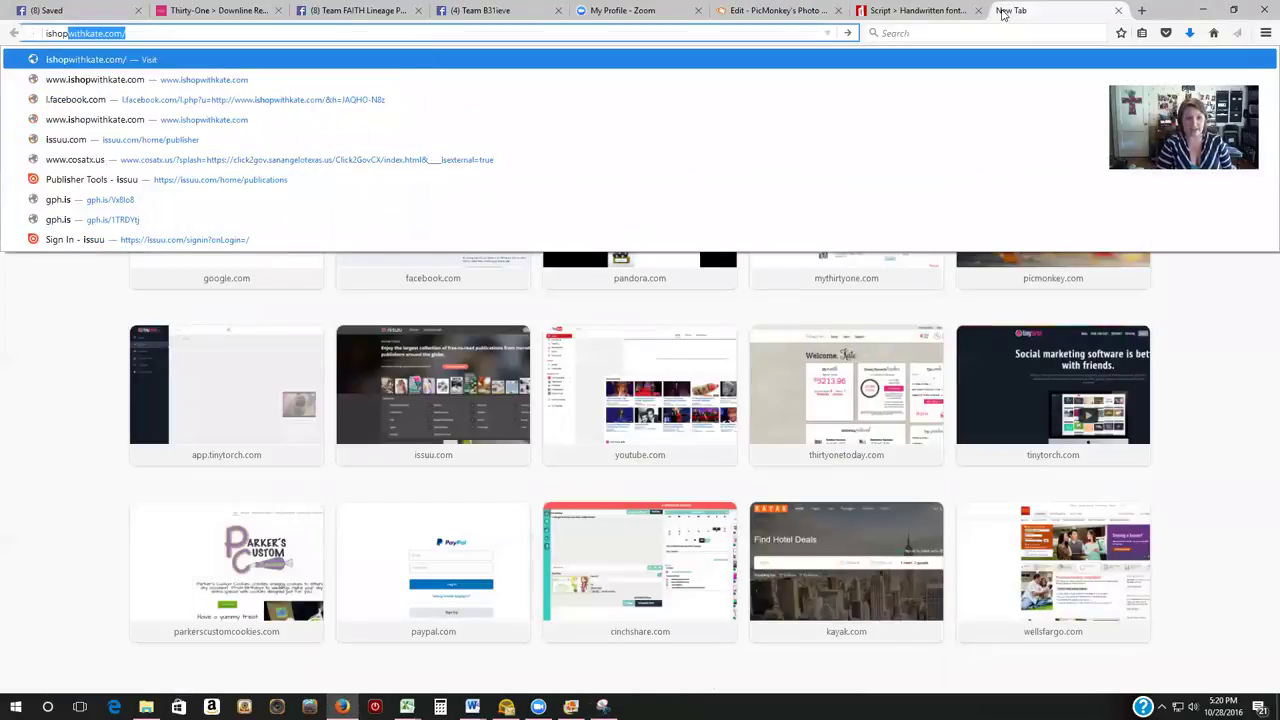
{"action": "key", "text": "Return"}
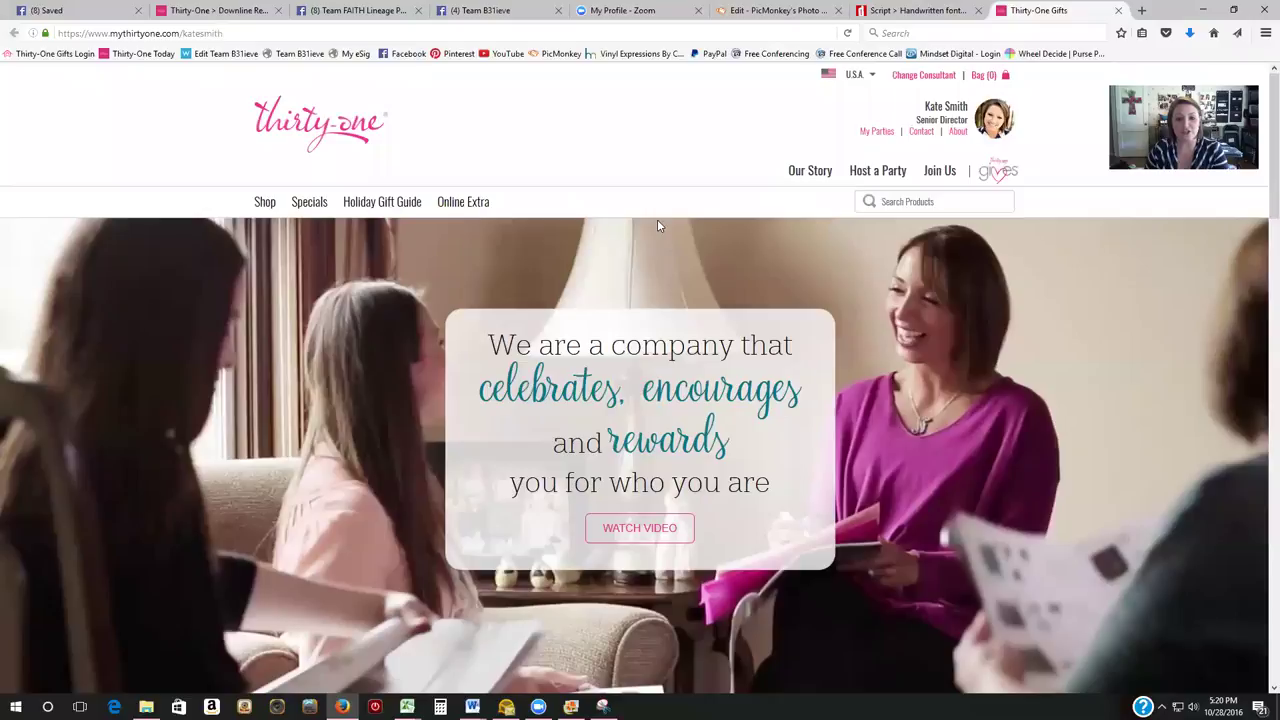
{"action": "left_click", "coordinate": [924, 205]}
{"action": "type", "text": "3121"}
{"action": "key", "text": "Return"}
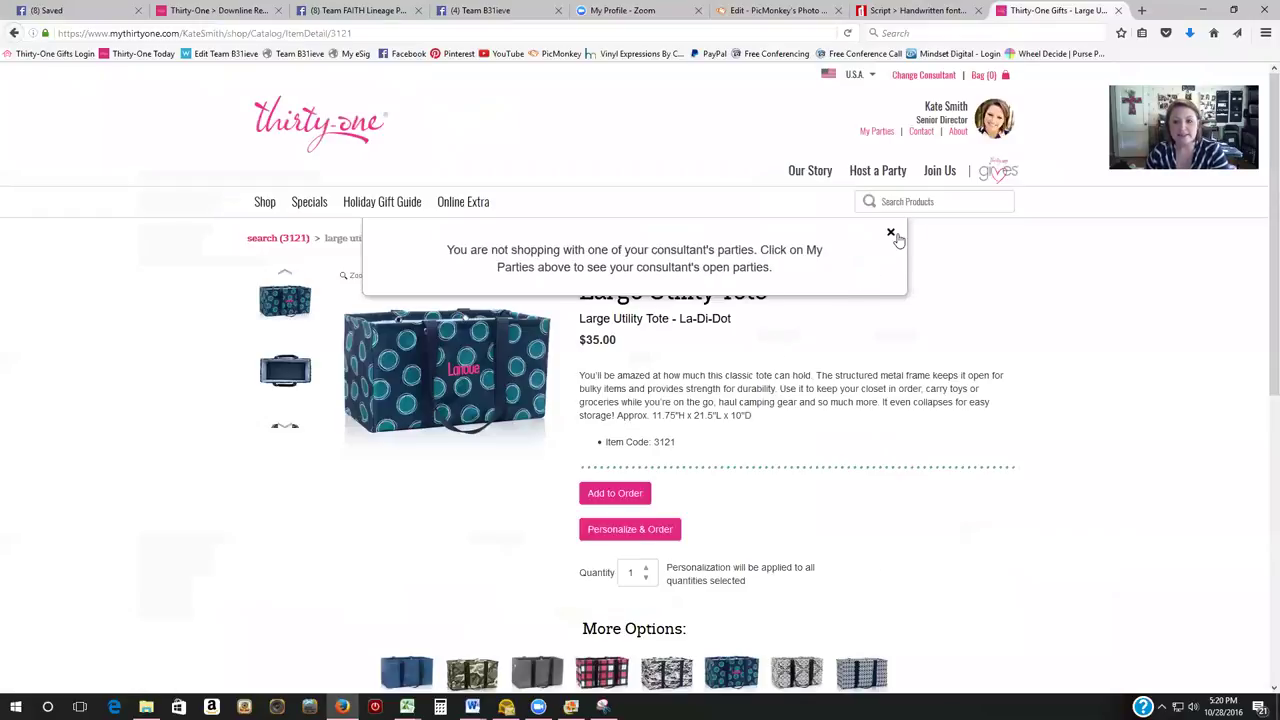
{"action": "left_click", "coordinate": [891, 235]}
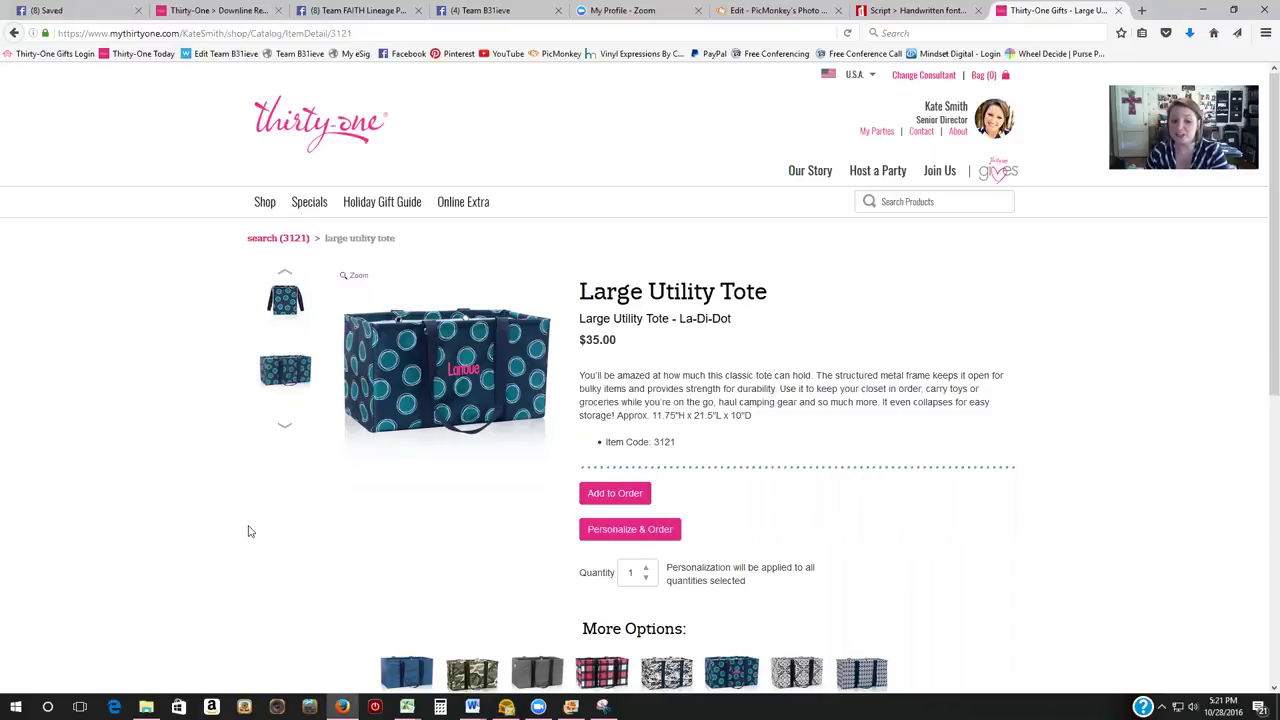
Switch to the Snipping Tool, move it clear of the product picture, and capture a snip of the La-Di-Dot Large Utility Tote image
{"action": "left_click", "coordinate": [602, 705]}
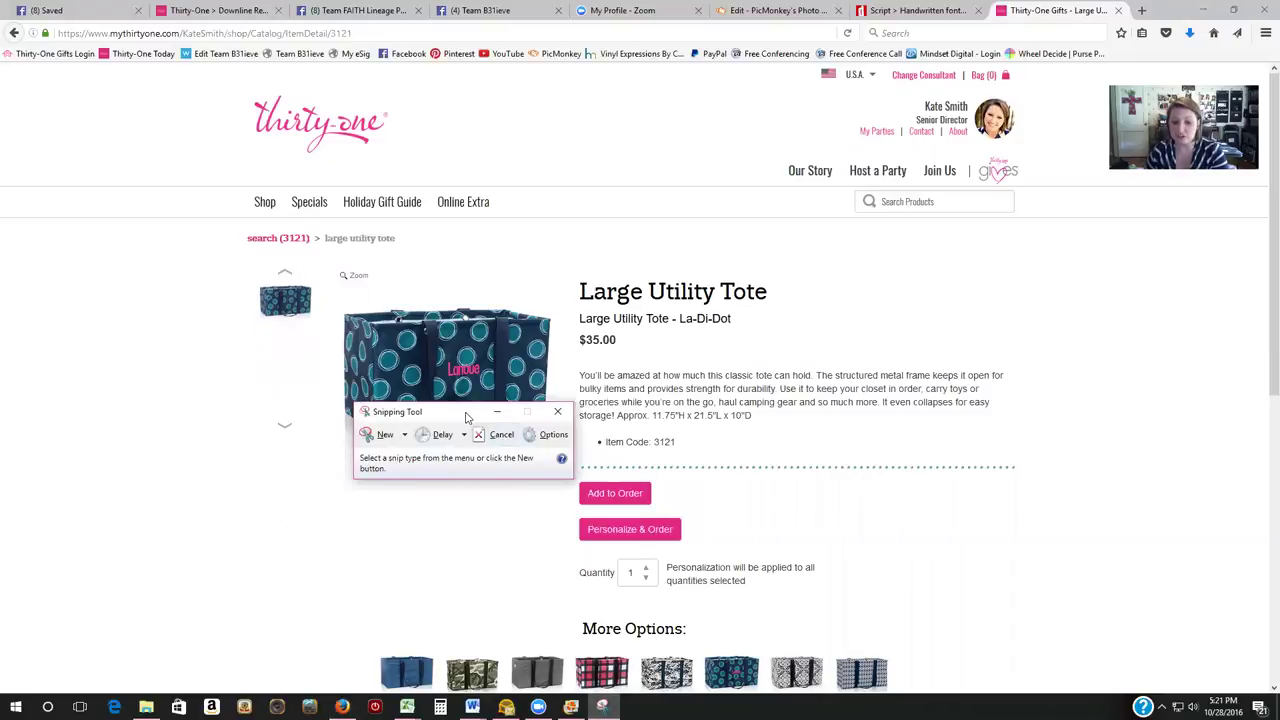
{"action": "left_click_drag", "start_coordinate": [466, 418], "coordinate": [737, 386]}
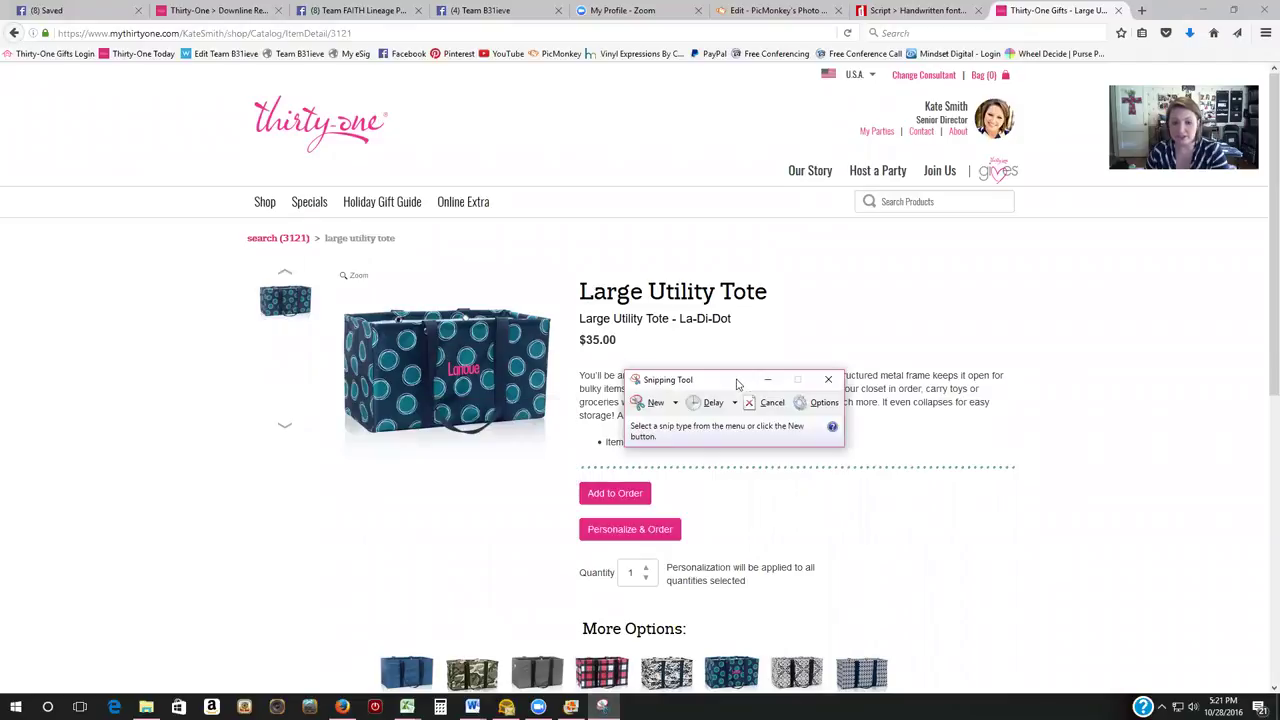
{"action": "left_click", "coordinate": [650, 405]}
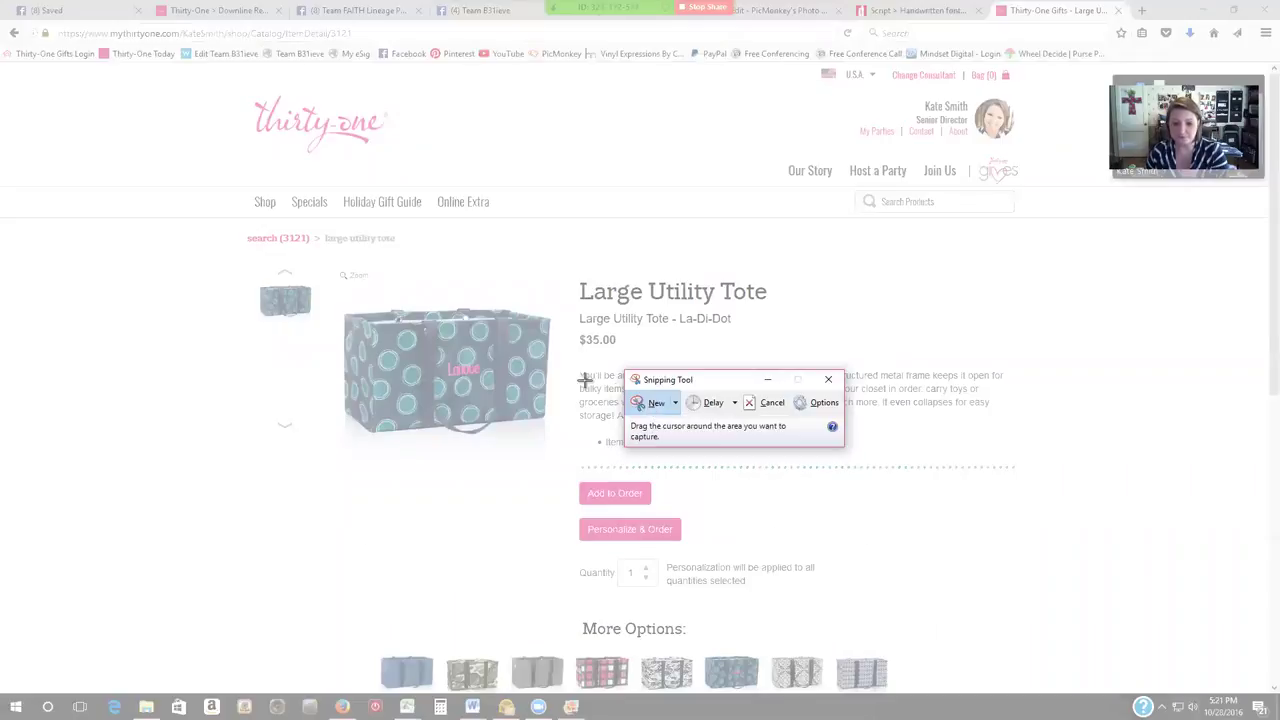
{"action": "left_click_drag", "start_coordinate": [331, 296], "coordinate": [561, 448]}
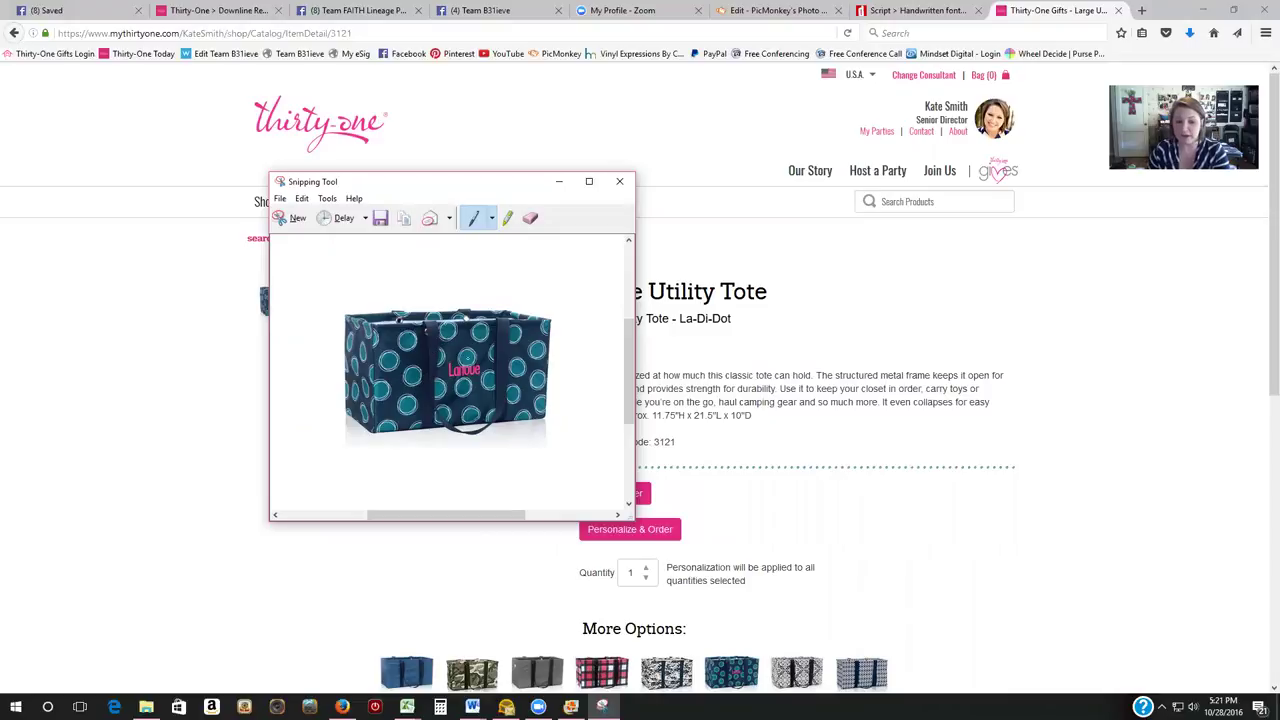
Save the tote snip to the Desktop as a JPEG named LUT s, and close the Snipping Tool
{"action": "left_click", "coordinate": [381, 219]}
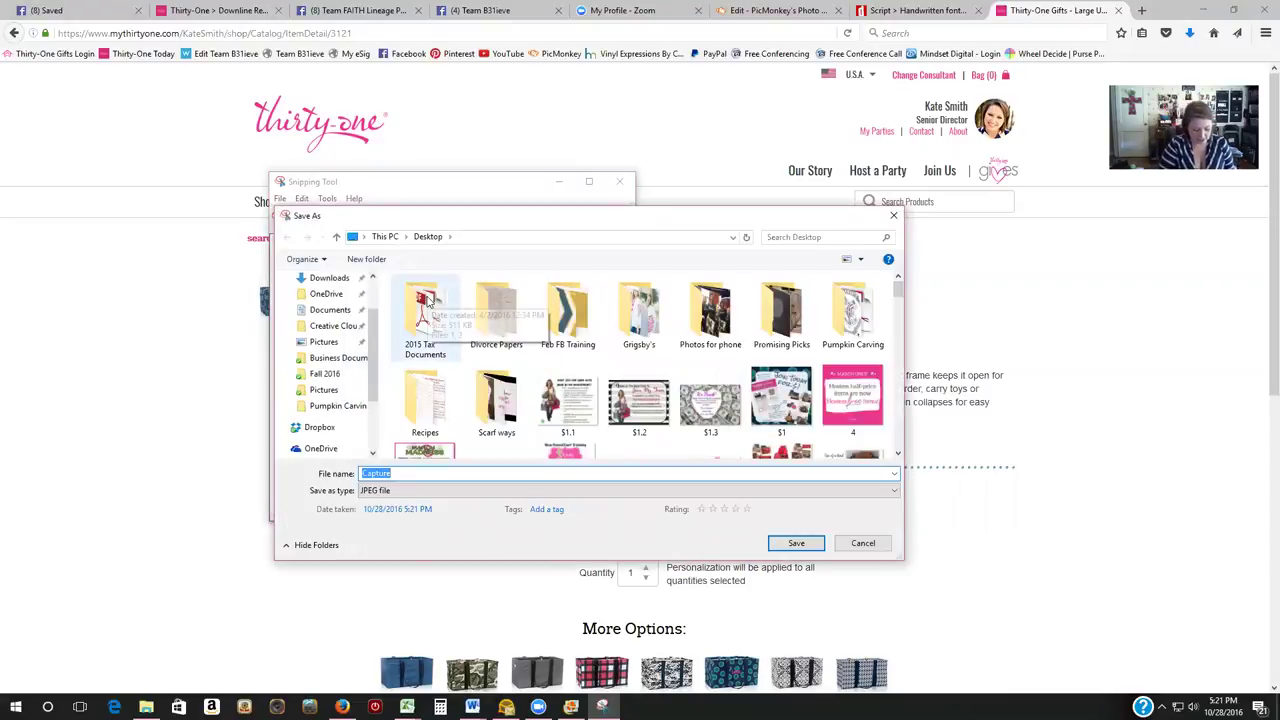
{"action": "type", "text": "LUT"}
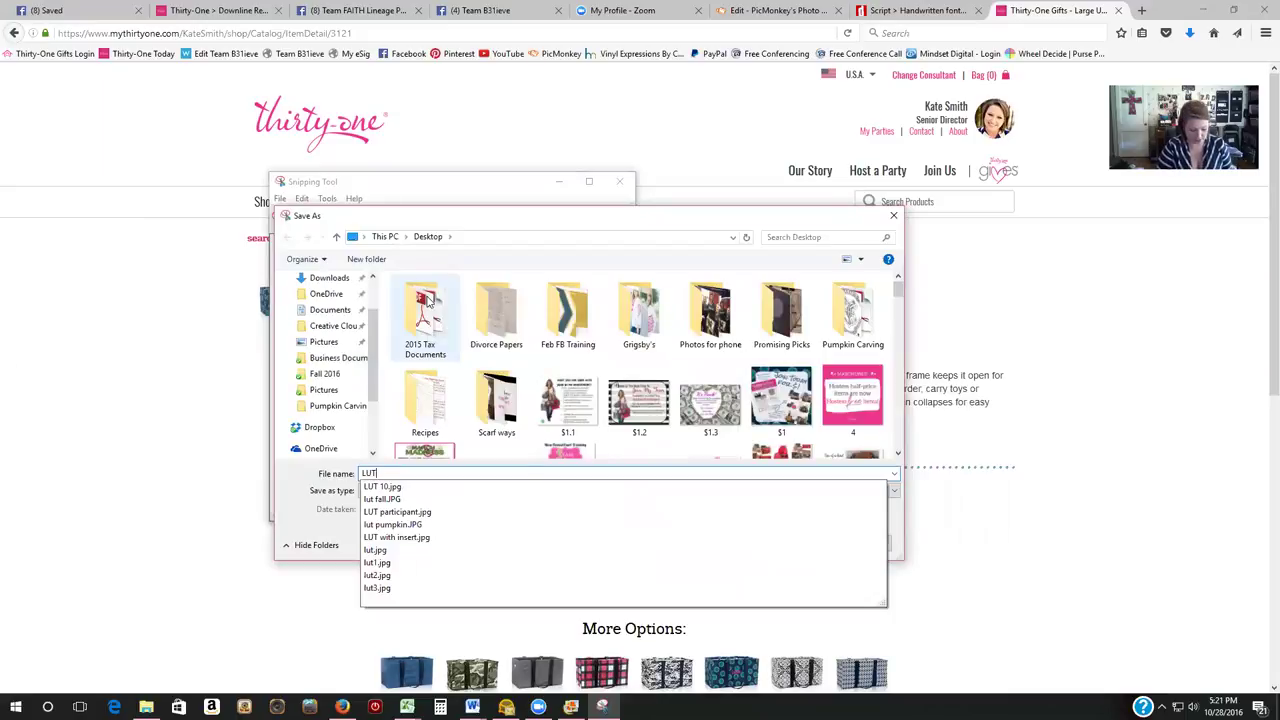
{"action": "type", "text": " s"}
{"action": "key", "text": "Return"}
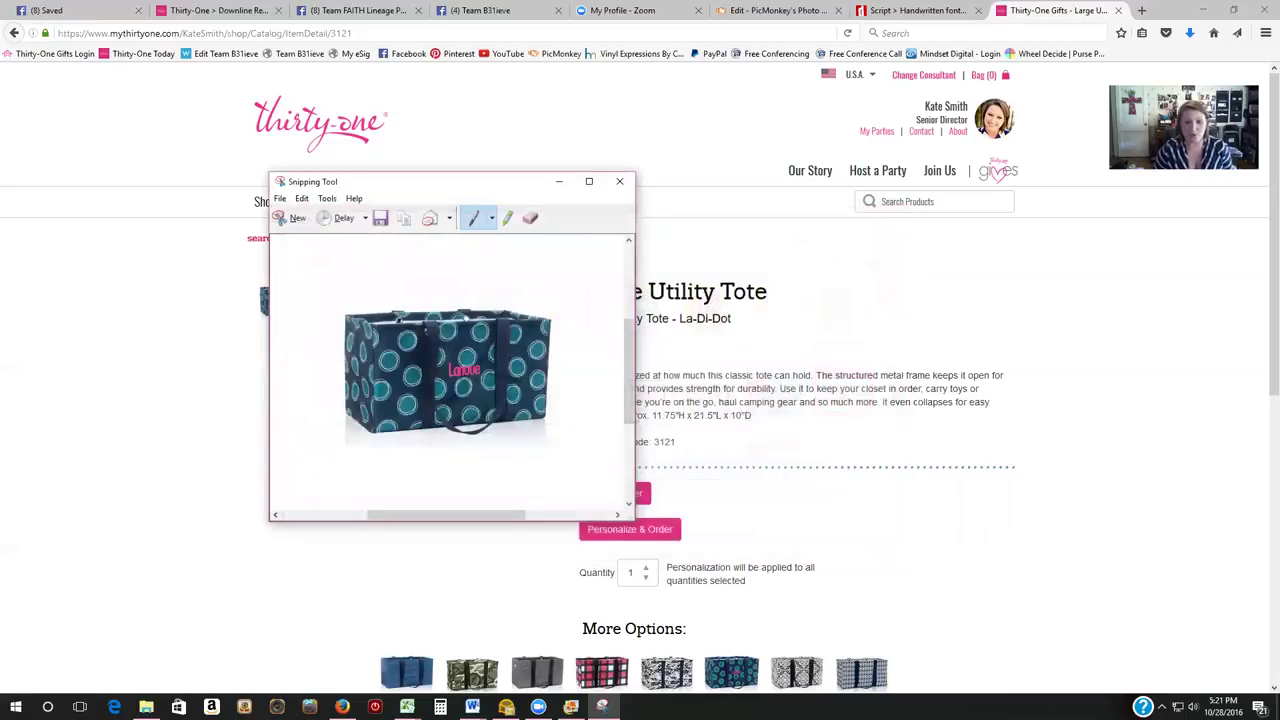
{"action": "left_click", "coordinate": [621, 185]}
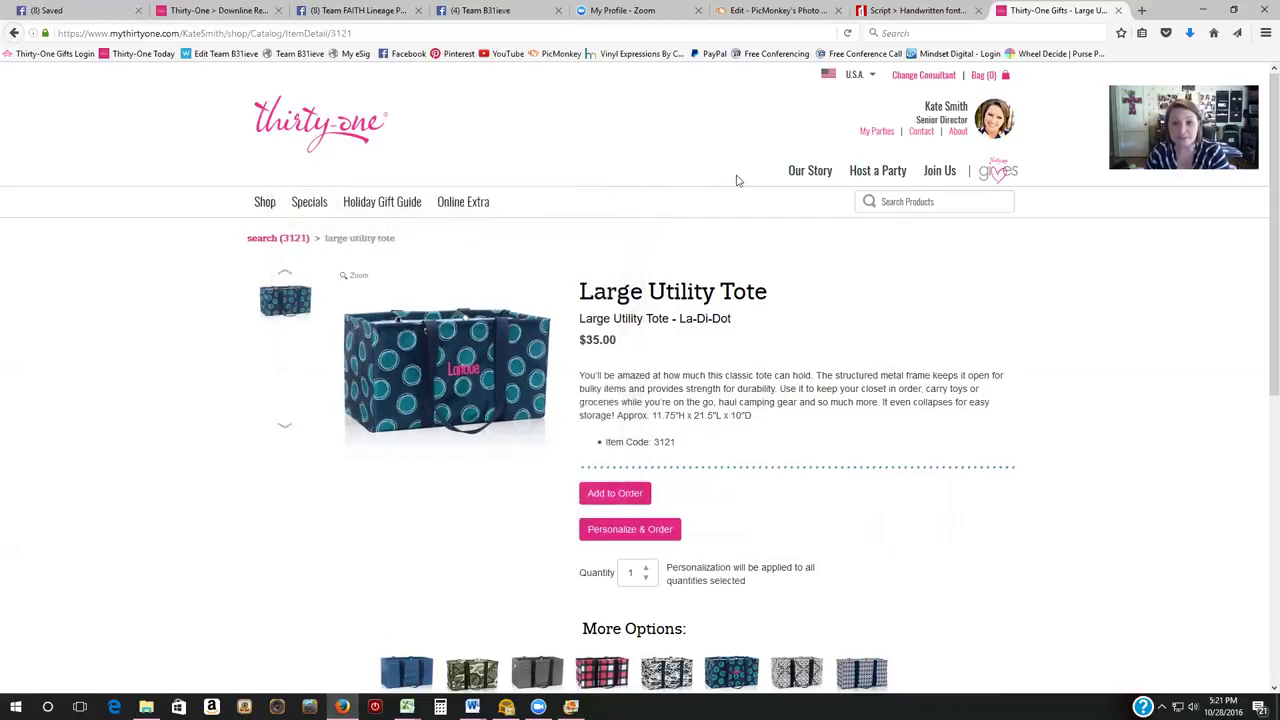
Return to the flyer in PicMonkey, touch up the left part of the header banner in red, and apply the Draw effect
{"action": "left_click", "coordinate": [798, 12]}
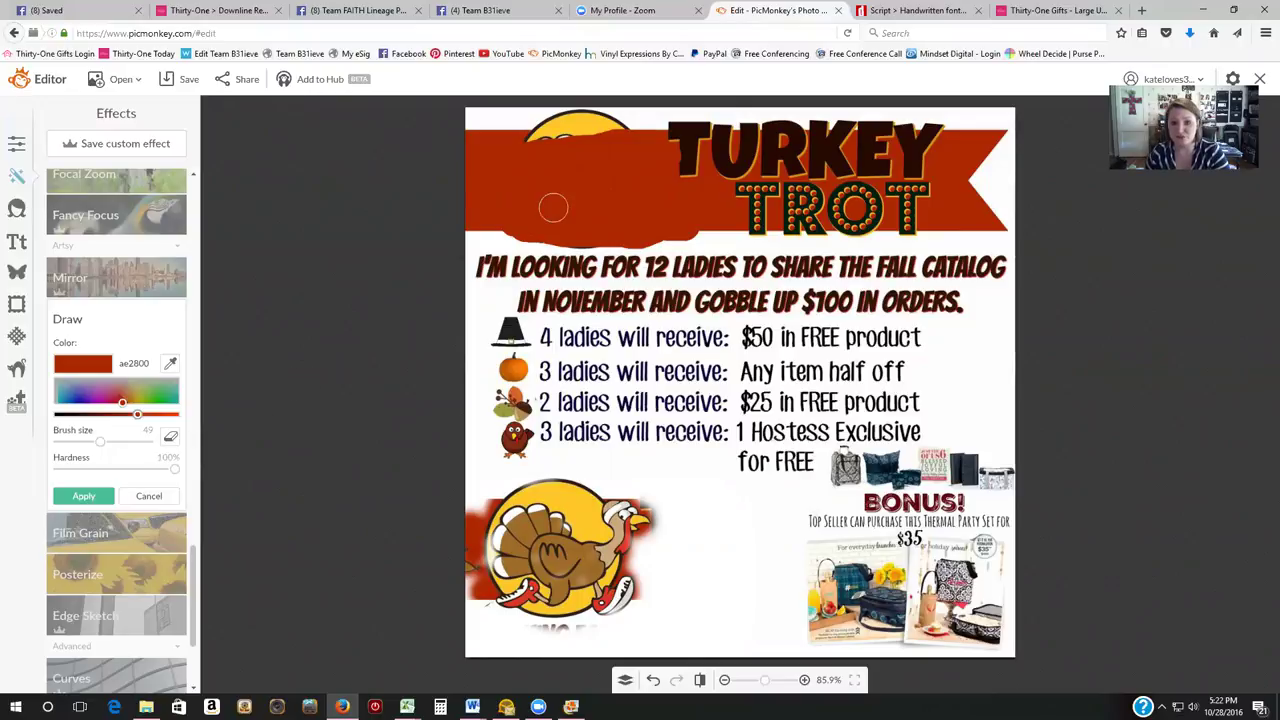
{"action": "left_click_drag", "start_coordinate": [596, 148], "coordinate": [460, 150]}
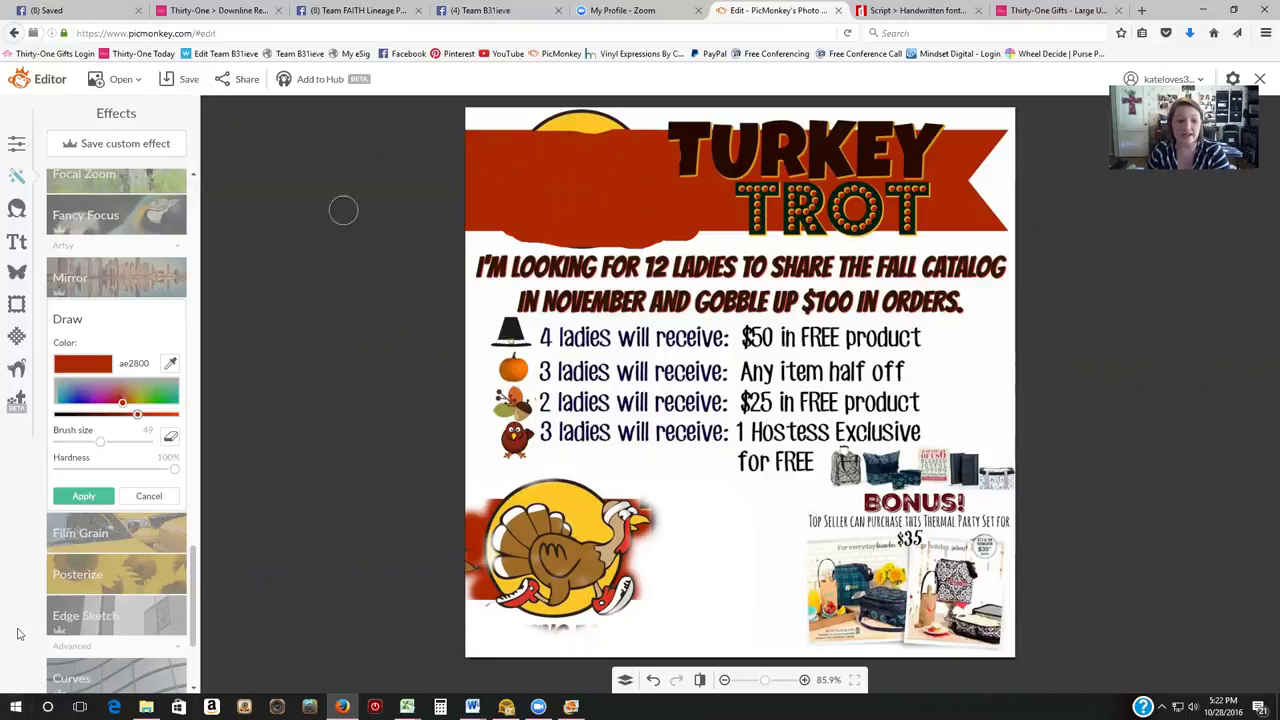
{"action": "left_click", "coordinate": [84, 497]}
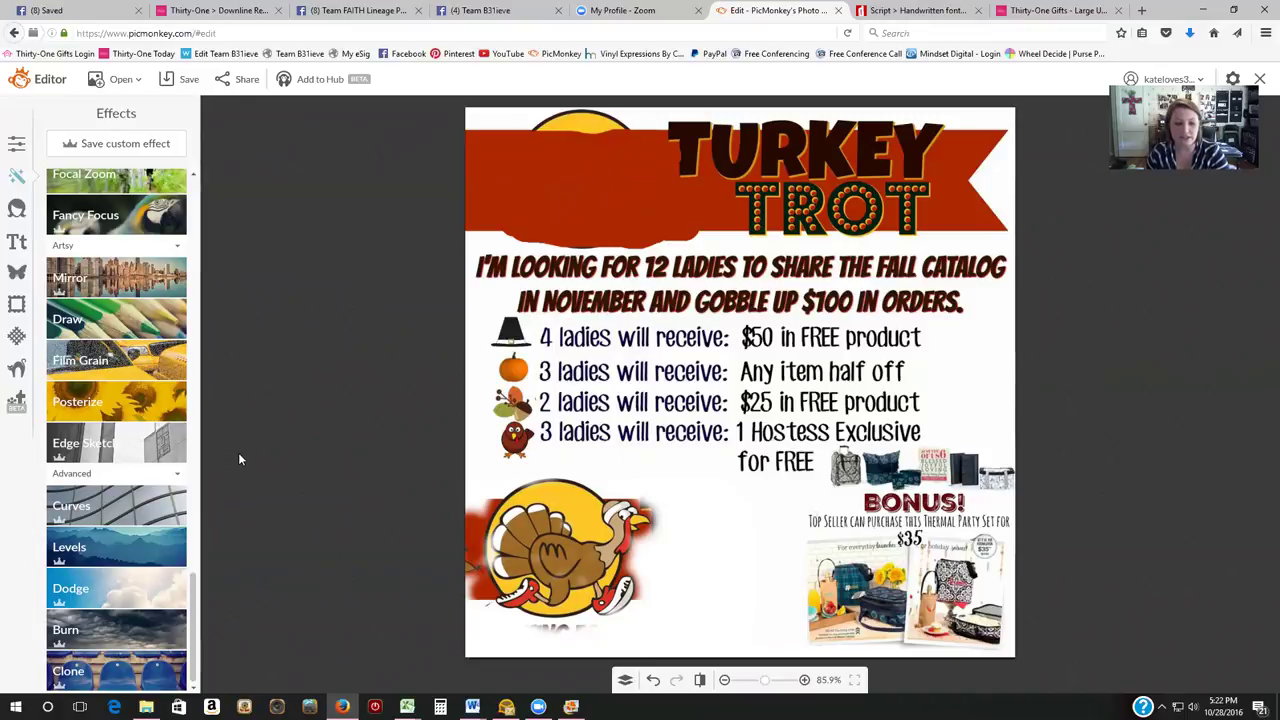
Try painting out the cloned turkey below the list with the Draw effect in white ffffff at brush size 100, and cancel it
{"action": "left_click", "coordinate": [150, 338]}
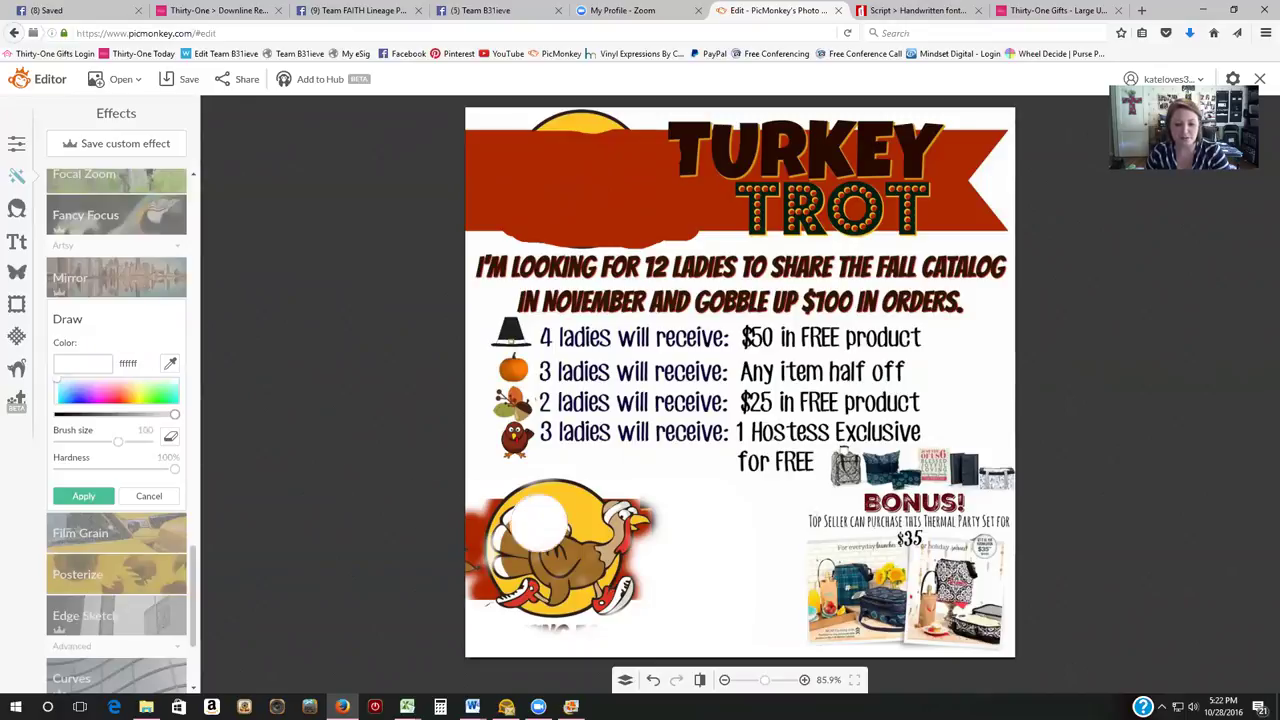
{"action": "mouse_move", "coordinate": [537, 508]}
{"action": "left_mouse_down"}
{"action": "mouse_move", "coordinate": [458, 542]}
{"action": "mouse_move", "coordinate": [548, 496]}
{"action": "mouse_move", "coordinate": [620, 492]}
{"action": "mouse_move", "coordinate": [690, 510]}
{"action": "mouse_move", "coordinate": [742, 551]}
{"action": "mouse_move", "coordinate": [719, 620]}
{"action": "left_mouse_up"}
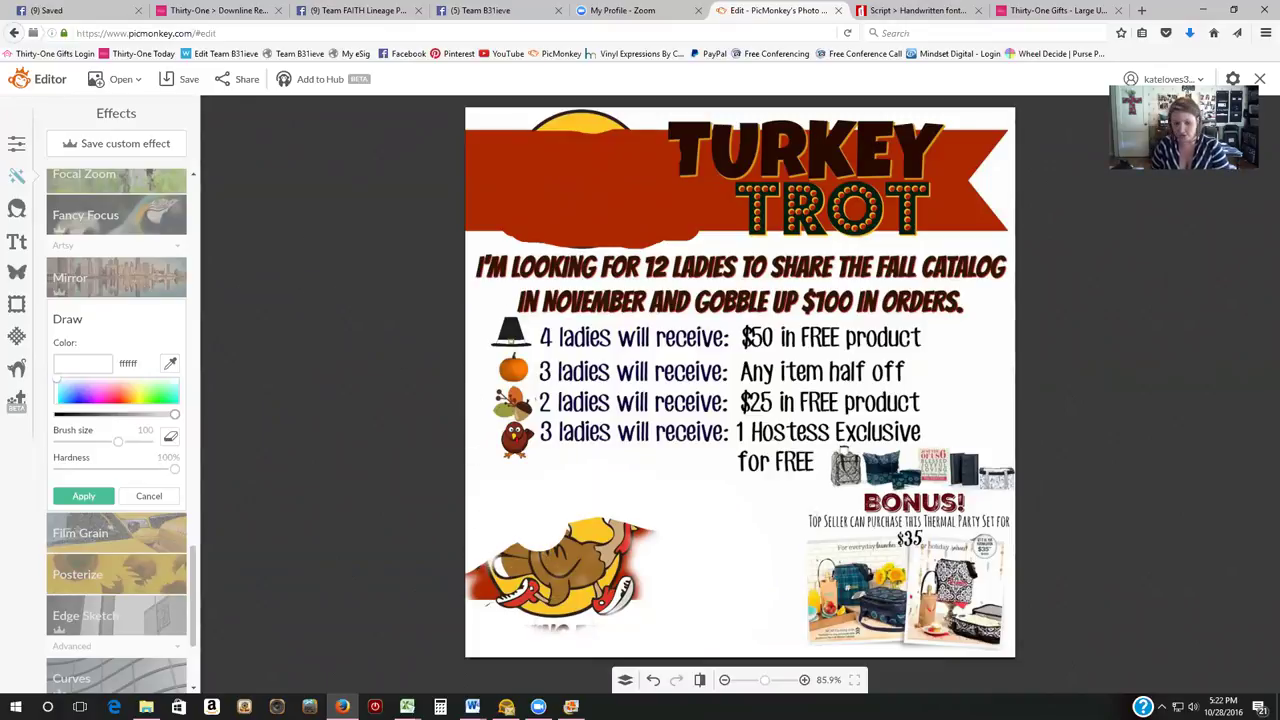
{"action": "left_click", "coordinate": [610, 595]}
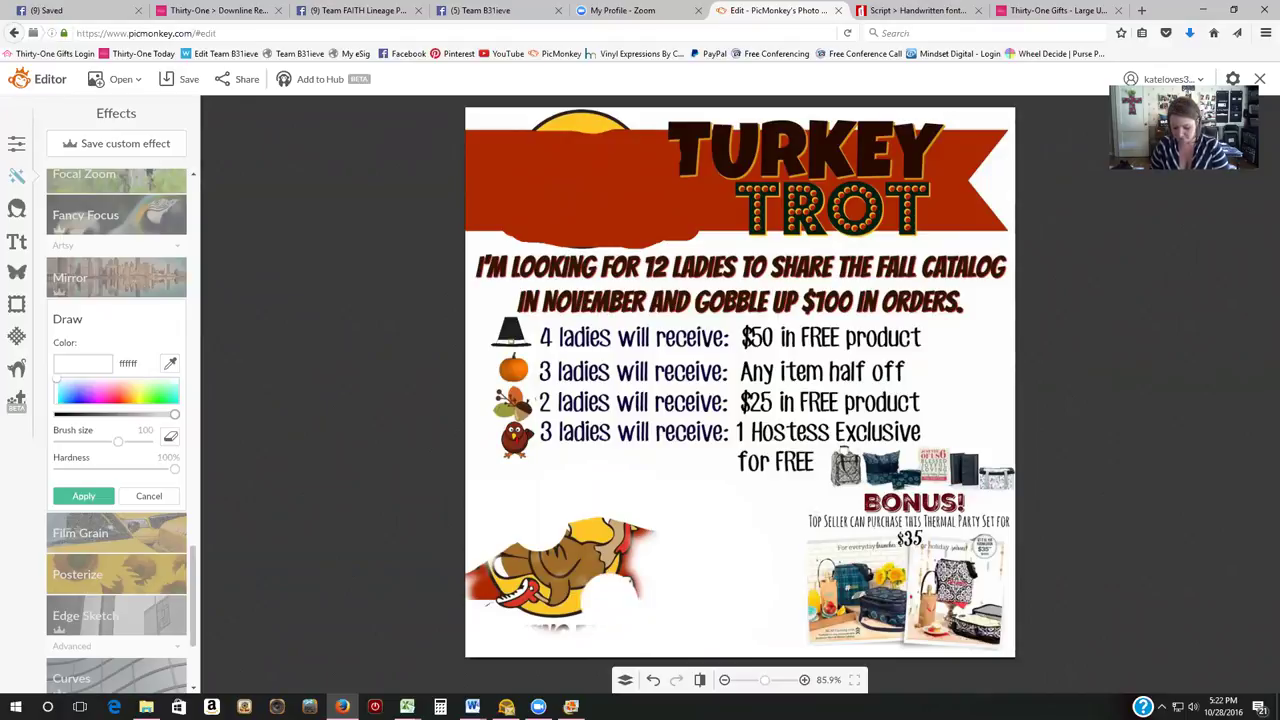
{"action": "mouse_move", "coordinate": [565, 570]}
{"action": "left_mouse_down"}
{"action": "mouse_move", "coordinate": [585, 535]}
{"action": "mouse_move", "coordinate": [610, 545]}
{"action": "mouse_move", "coordinate": [640, 590]}
{"action": "mouse_move", "coordinate": [637, 545]}
{"action": "mouse_move", "coordinate": [615, 570]}
{"action": "mouse_move", "coordinate": [565, 585]}
{"action": "mouse_move", "coordinate": [550, 615]}
{"action": "mouse_move", "coordinate": [565, 650]}
{"action": "left_mouse_up"}
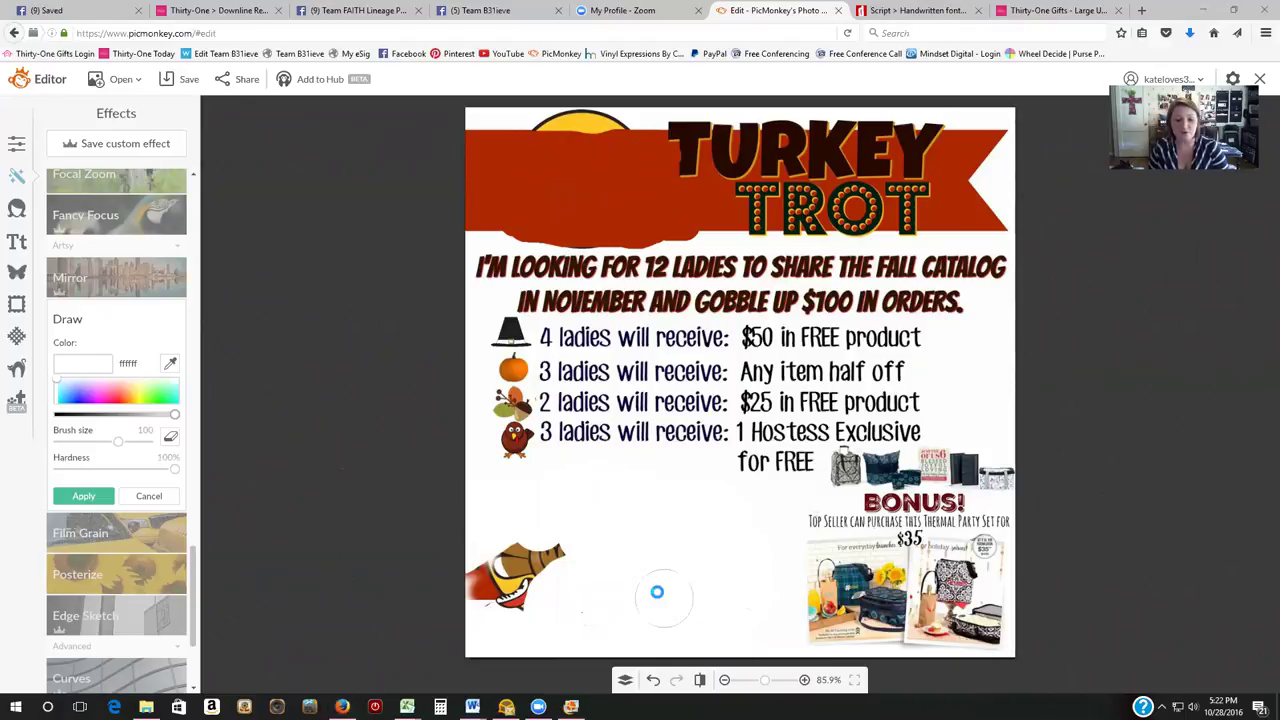
{"action": "mouse_move", "coordinate": [577, 563]}
{"action": "left_mouse_down"}
{"action": "mouse_move", "coordinate": [525, 560]}
{"action": "mouse_move", "coordinate": [452, 590]}
{"action": "mouse_move", "coordinate": [462, 608]}
{"action": "mouse_move", "coordinate": [529, 636]}
{"action": "mouse_move", "coordinate": [545, 623]}
{"action": "mouse_move", "coordinate": [617, 632]}
{"action": "left_mouse_up"}
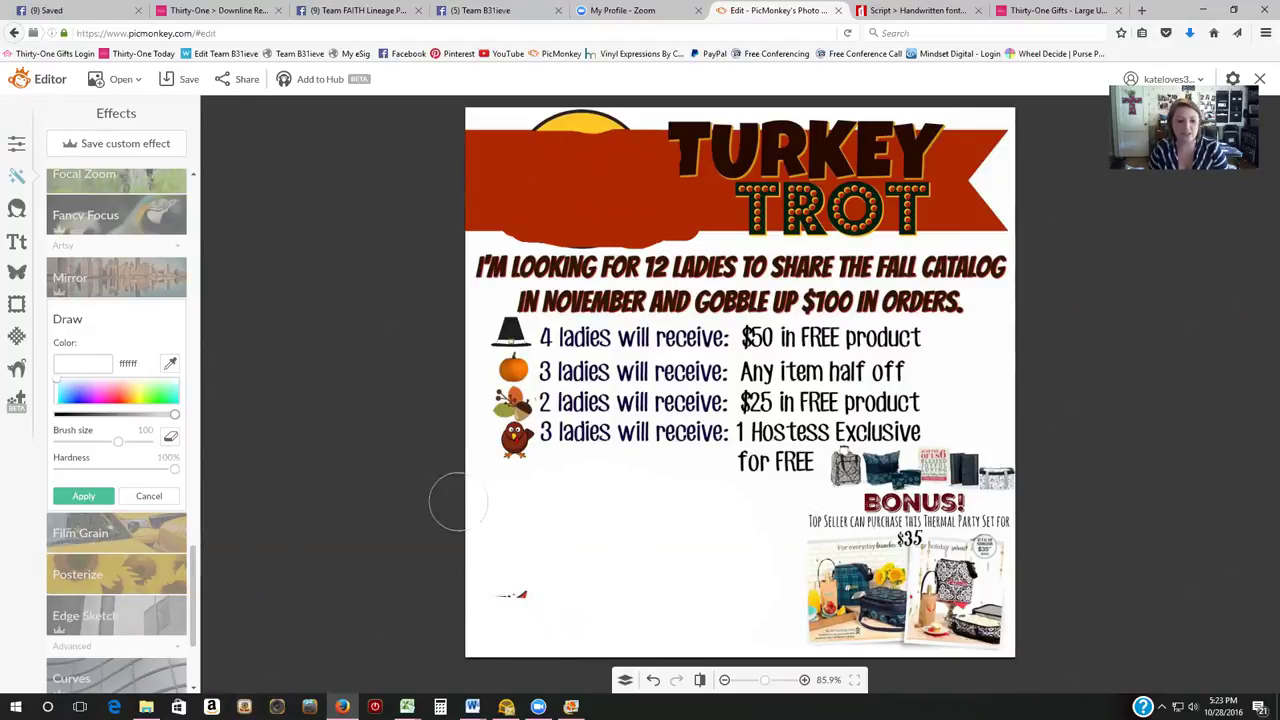
{"action": "mouse_move", "coordinate": [342, 706]}
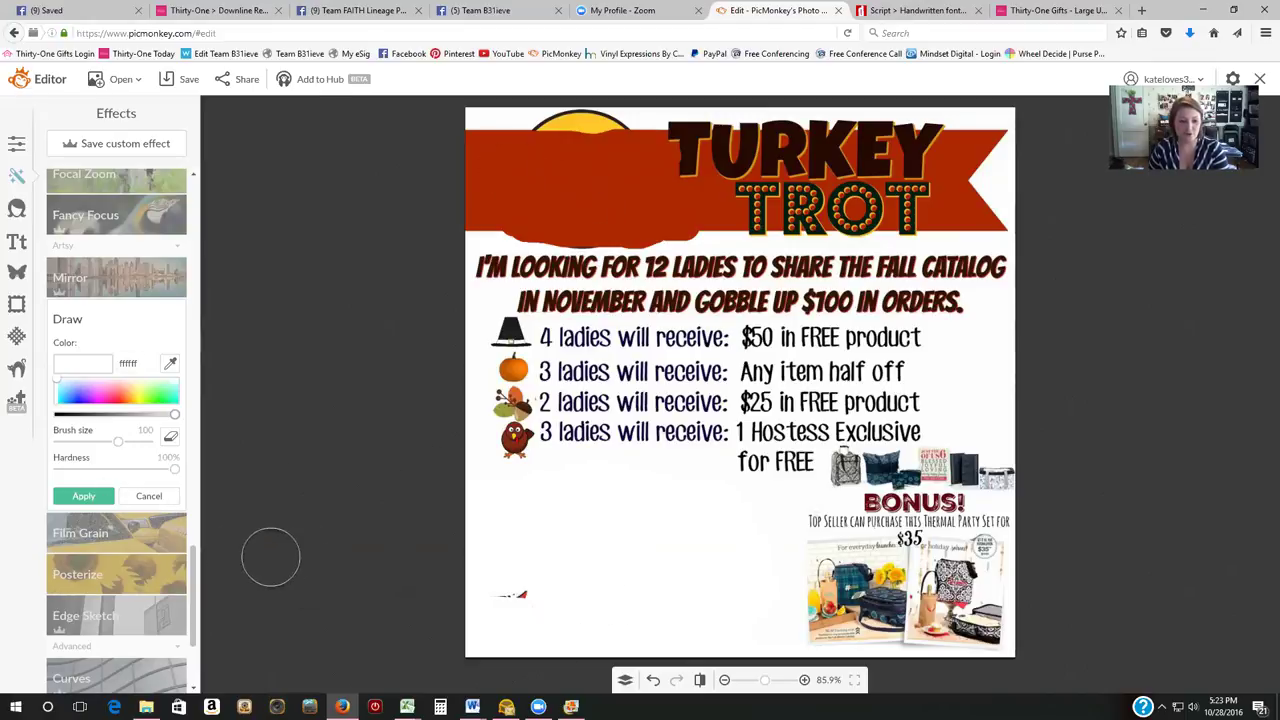
{"action": "left_click", "coordinate": [149, 496]}
{"action": "left_click", "coordinate": [122, 476]}
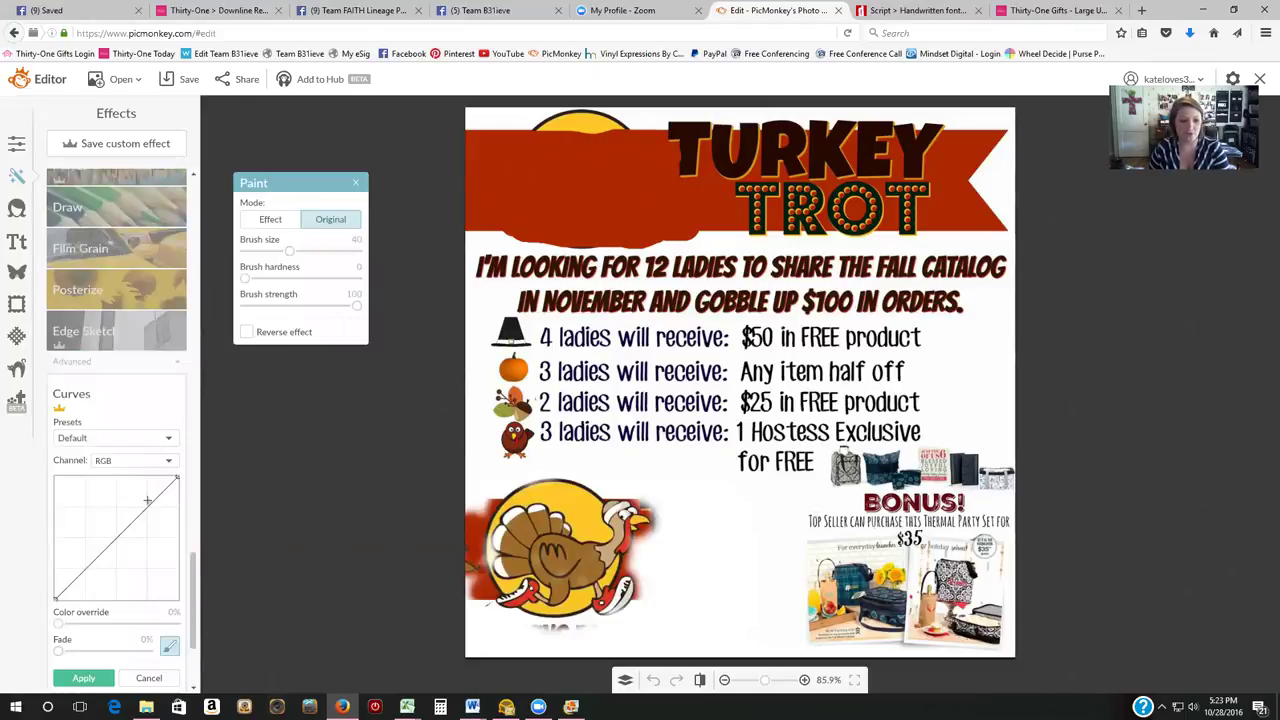
{"action": "left_click", "coordinate": [110, 330]}
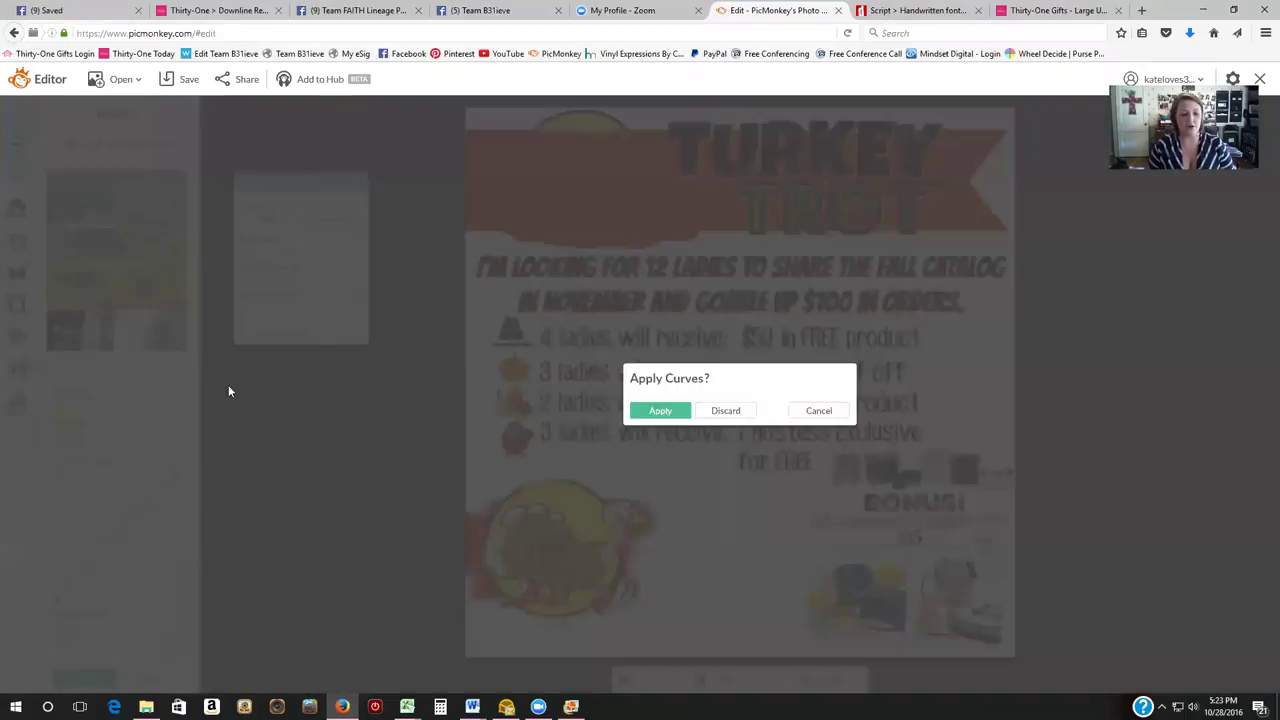
{"action": "left_click", "coordinate": [815, 411]}
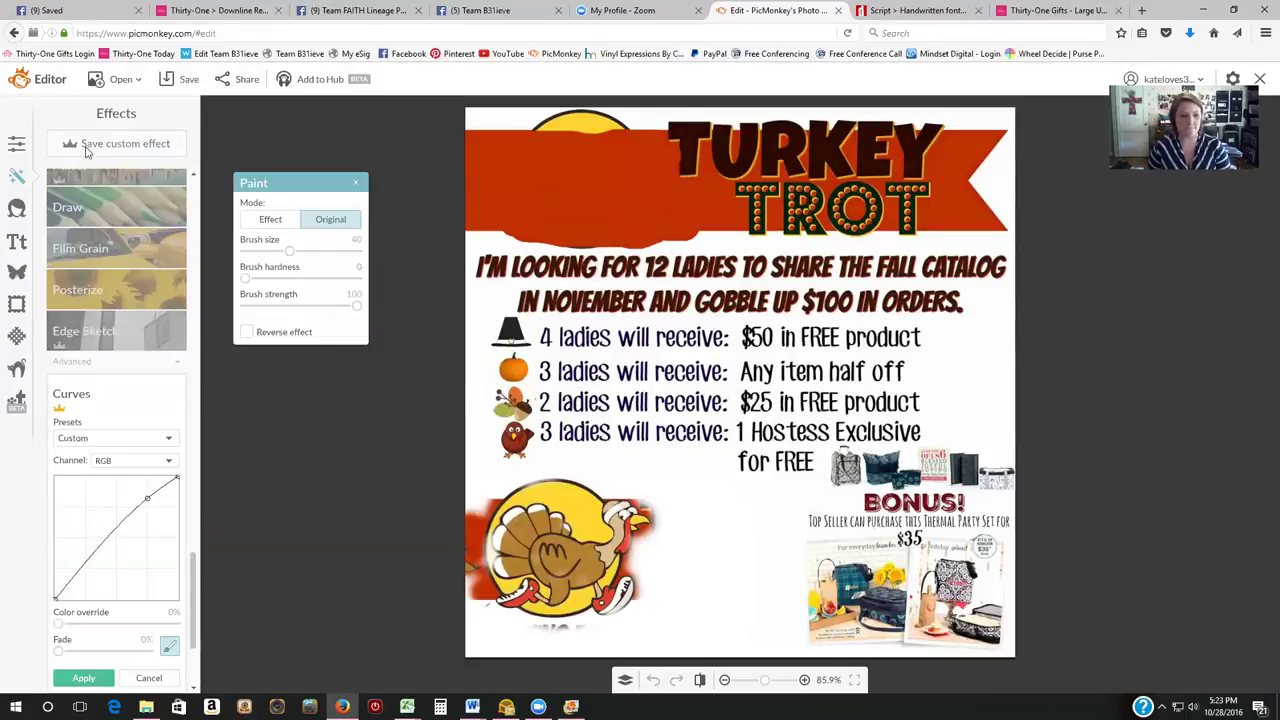
{"action": "left_click", "coordinate": [13, 185]}
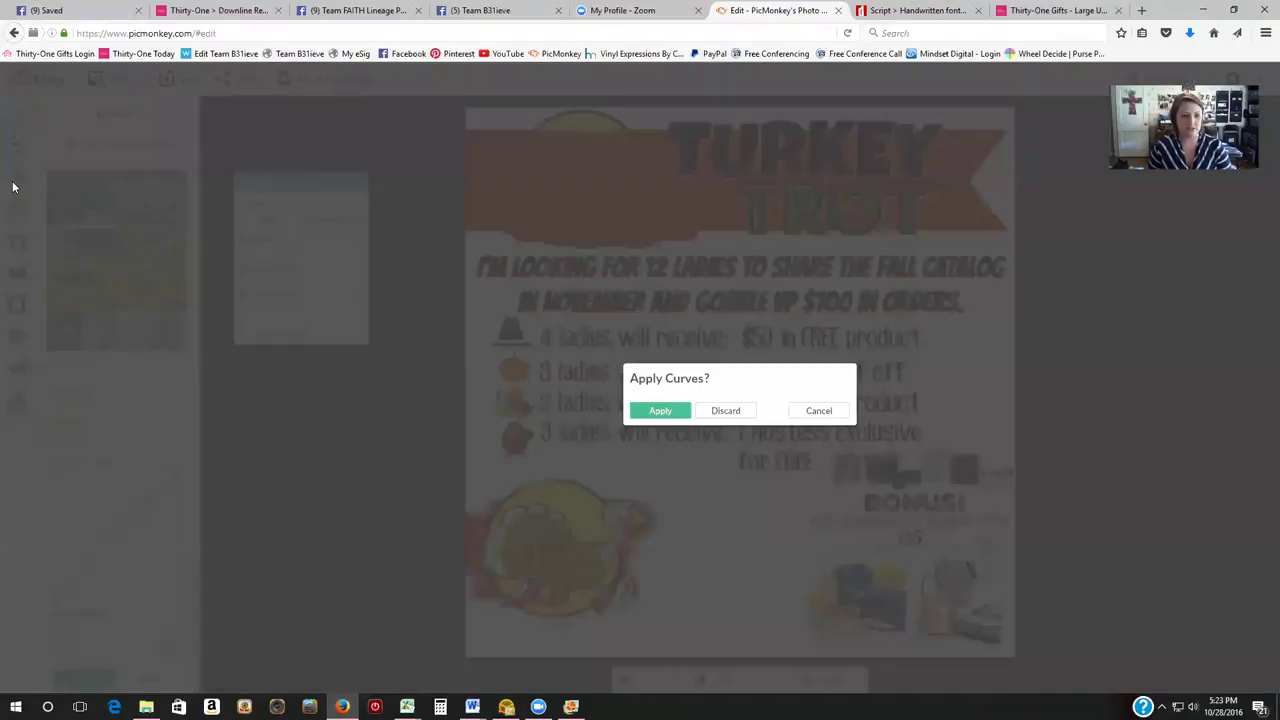
{"action": "left_click", "coordinate": [725, 411]}
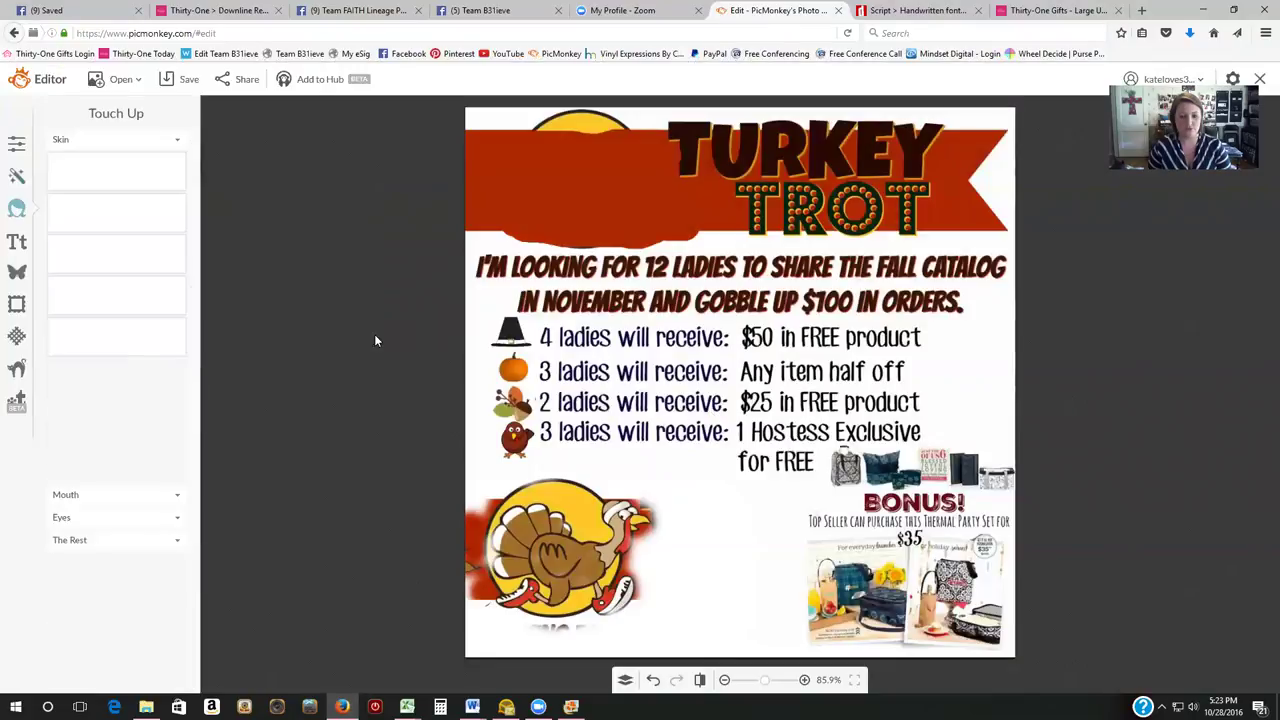
Reopen the Draw effect, paint white over part of the lower turkey once more, and discard the strokes
{"action": "left_click", "coordinate": [20, 178]}
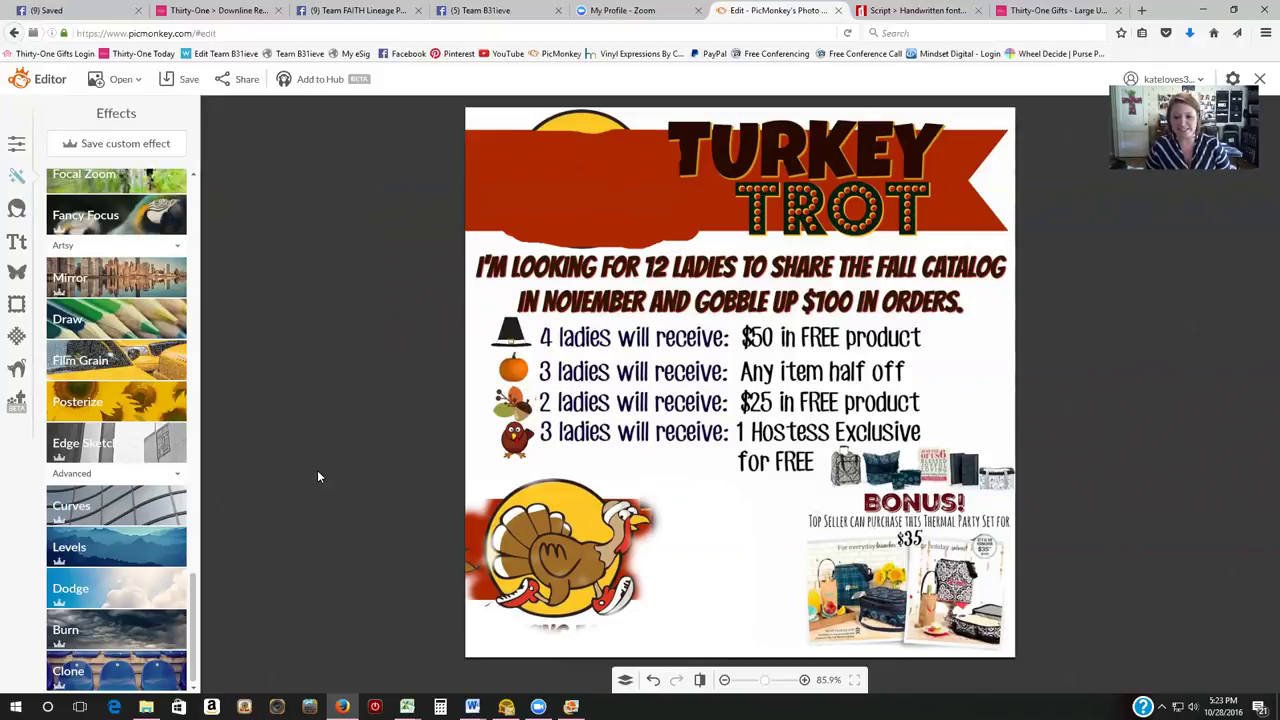
{"action": "left_click", "coordinate": [125, 318]}
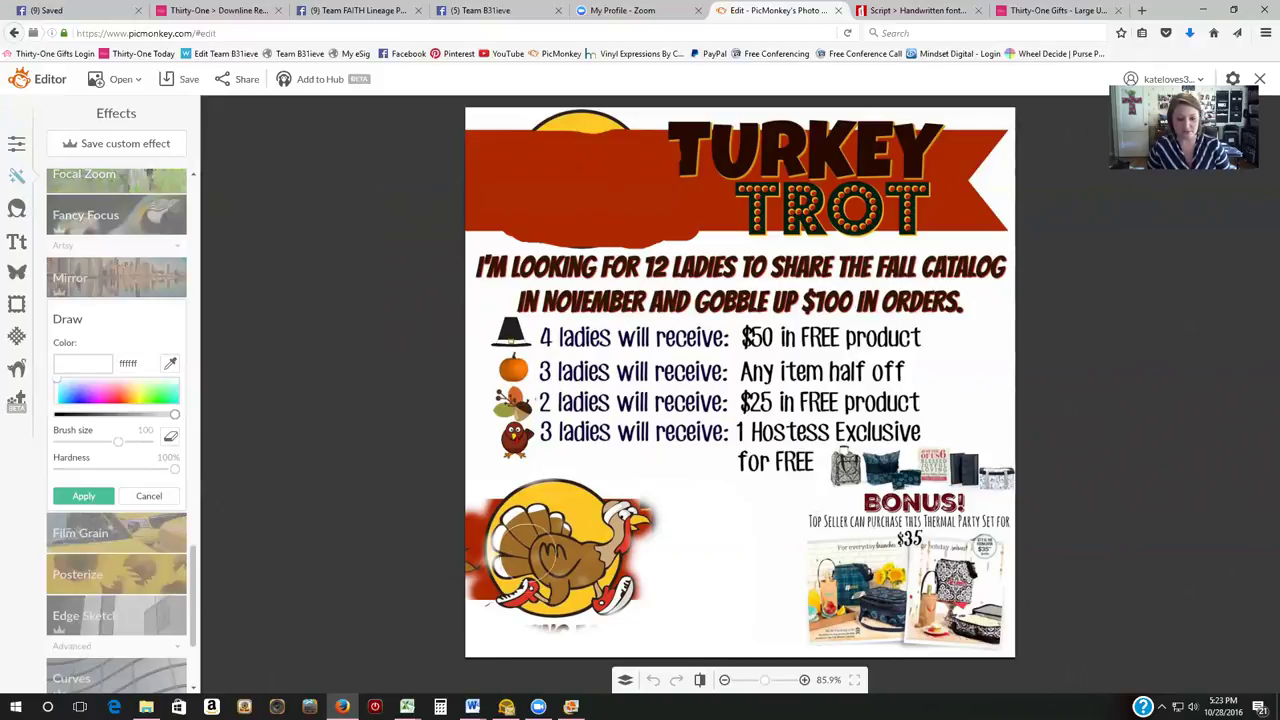
{"action": "mouse_move", "coordinate": [600, 540]}
{"action": "left_mouse_down"}
{"action": "mouse_move", "coordinate": [630, 520]}
{"action": "mouse_move", "coordinate": [615, 505]}
{"action": "mouse_move", "coordinate": [622, 540]}
{"action": "mouse_move", "coordinate": [550, 485]}
{"action": "mouse_move", "coordinate": [505, 488]}
{"action": "mouse_move", "coordinate": [468, 538]}
{"action": "mouse_move", "coordinate": [468, 560]}
{"action": "mouse_move", "coordinate": [538, 666]}
{"action": "mouse_move", "coordinate": [578, 678]}
{"action": "left_mouse_up"}
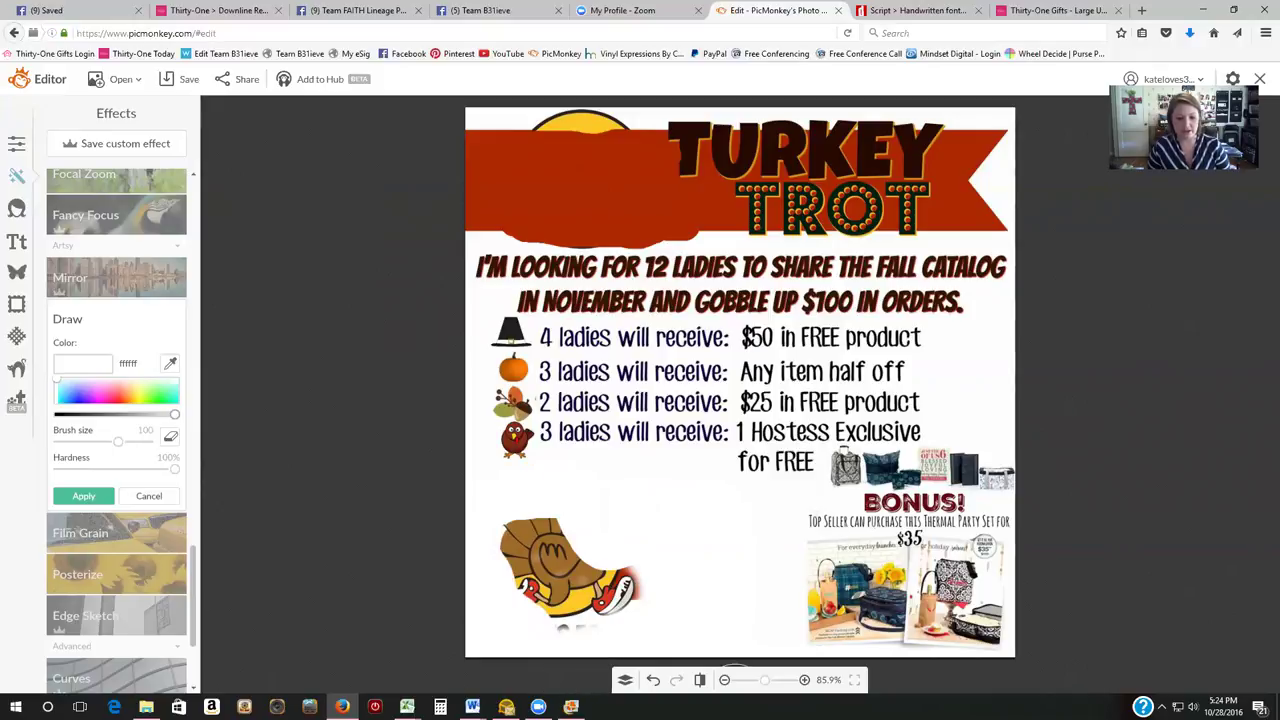
{"action": "left_click", "coordinate": [140, 497]}
{"action": "left_click", "coordinate": [138, 502]}
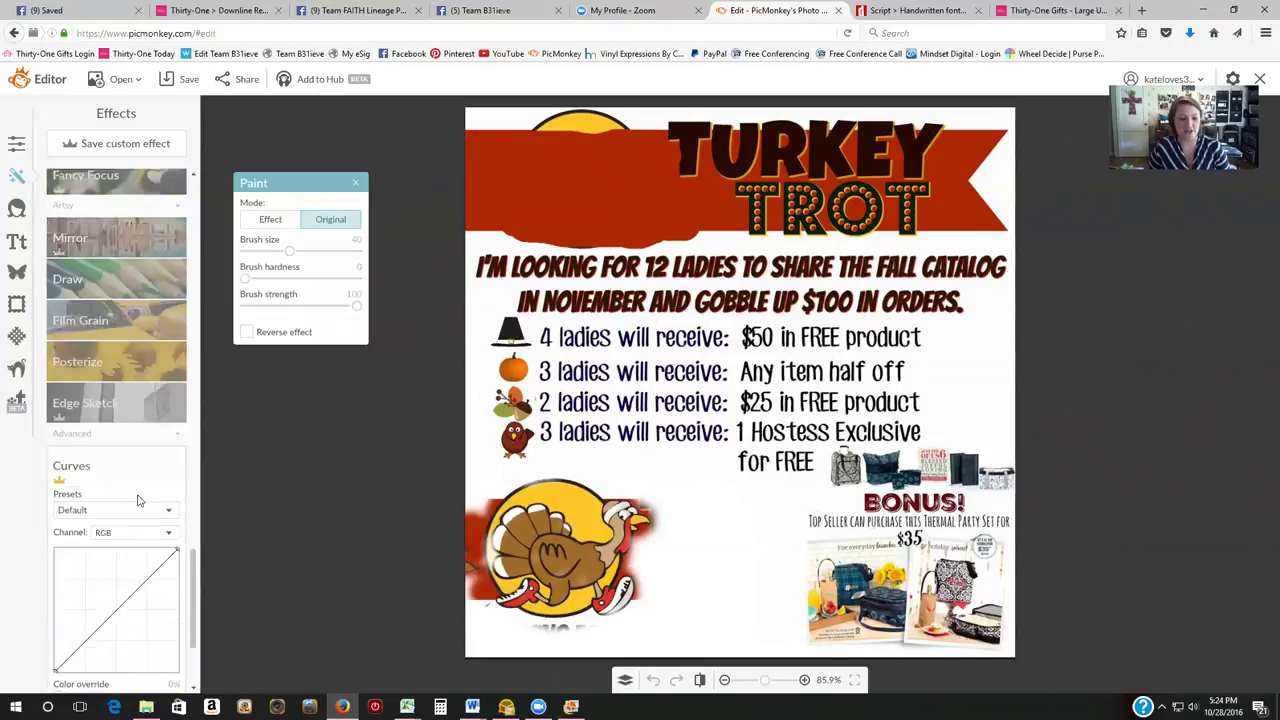
{"action": "left_click", "coordinate": [355, 183]}
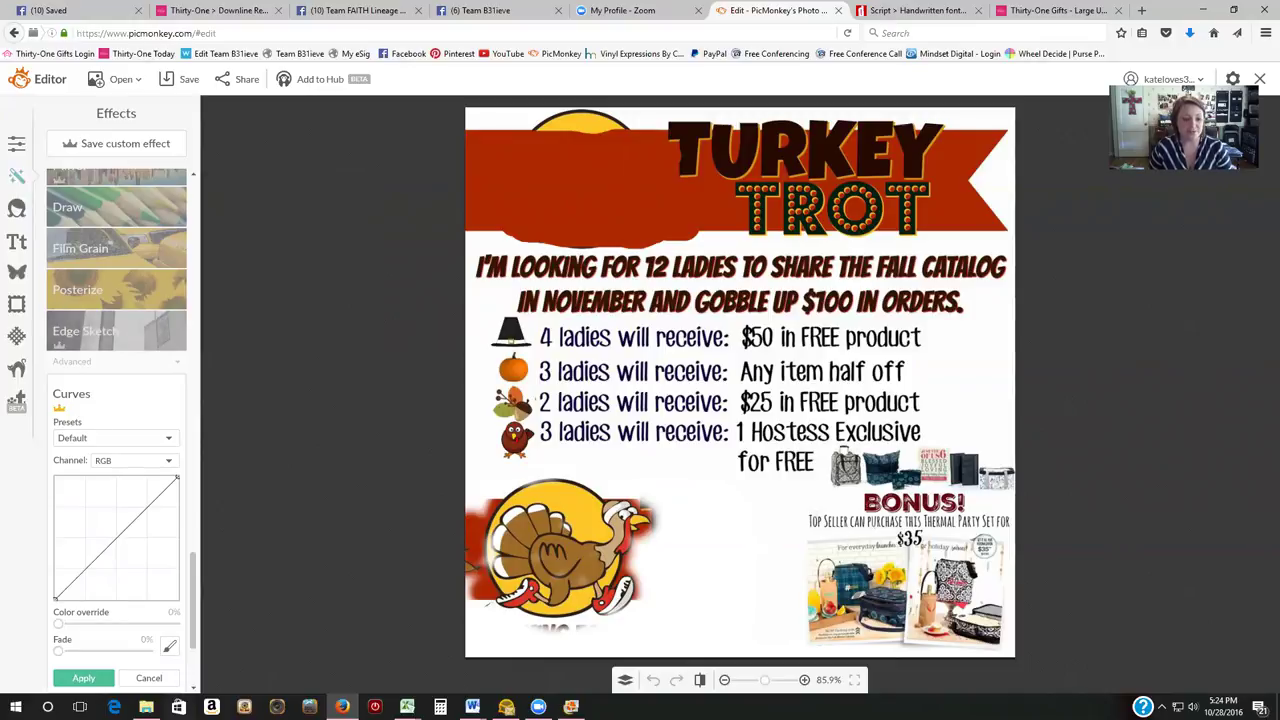
{"action": "left_click", "coordinate": [149, 678]}
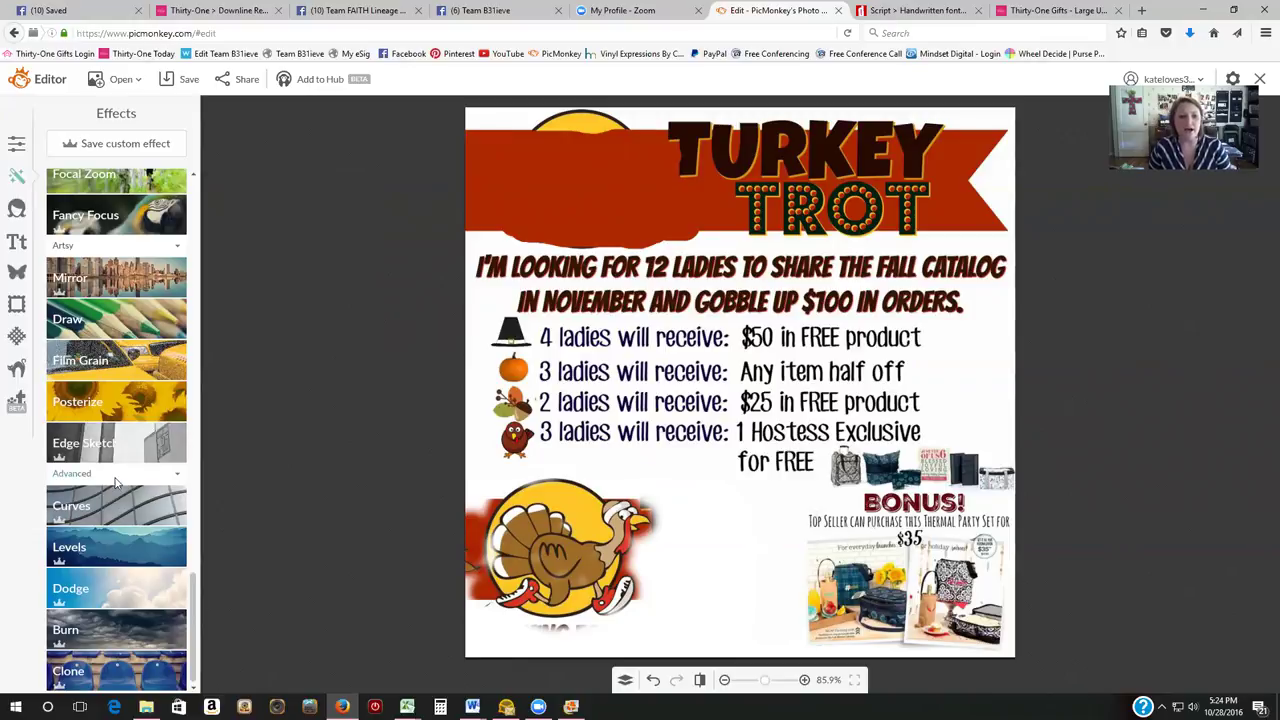
Open the overlays collection and look through the Games & Glory set
{"action": "left_click", "coordinate": [17, 146]}
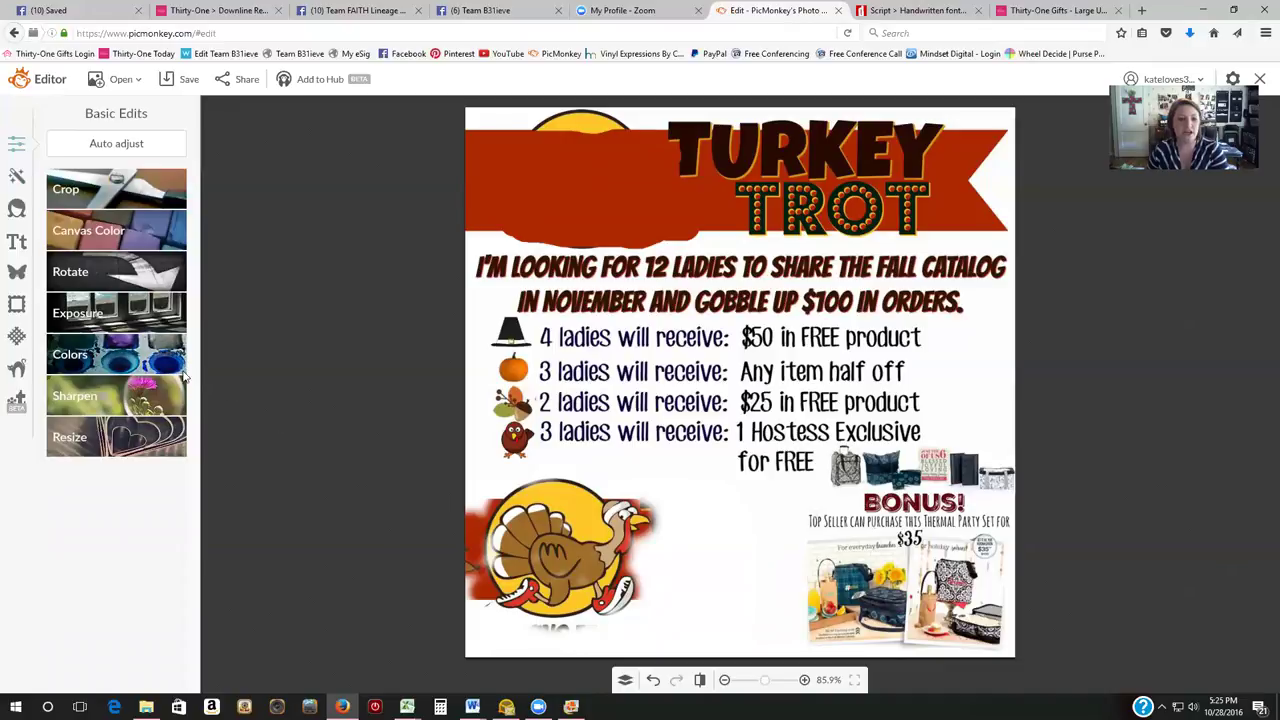
{"action": "left_click", "coordinate": [17, 275]}
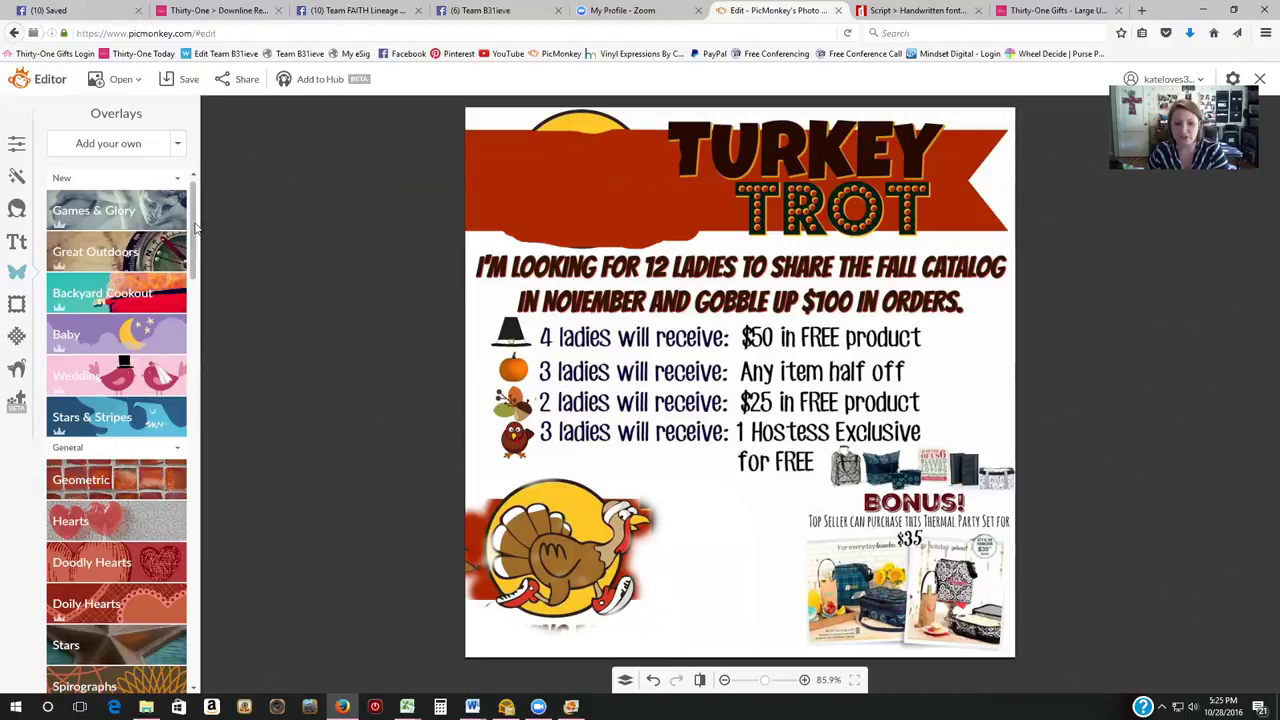
{"action": "left_click", "coordinate": [80, 225]}
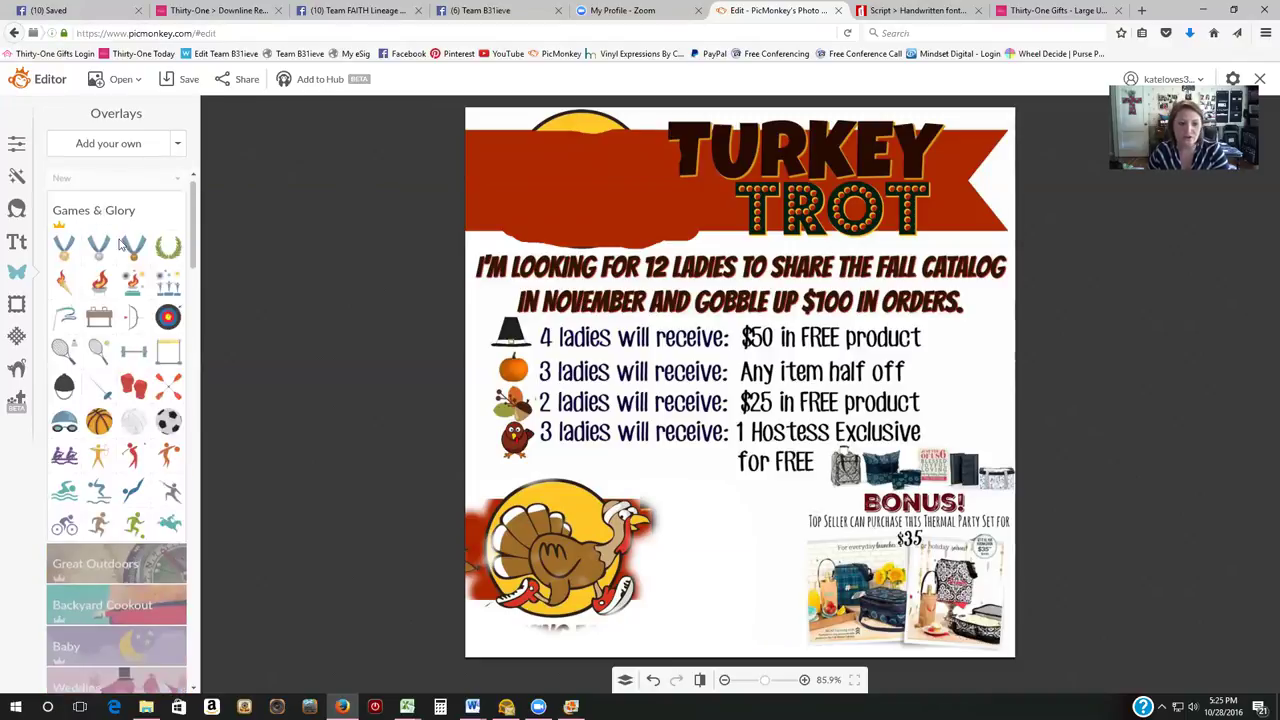
{"action": "left_click", "coordinate": [124, 216]}
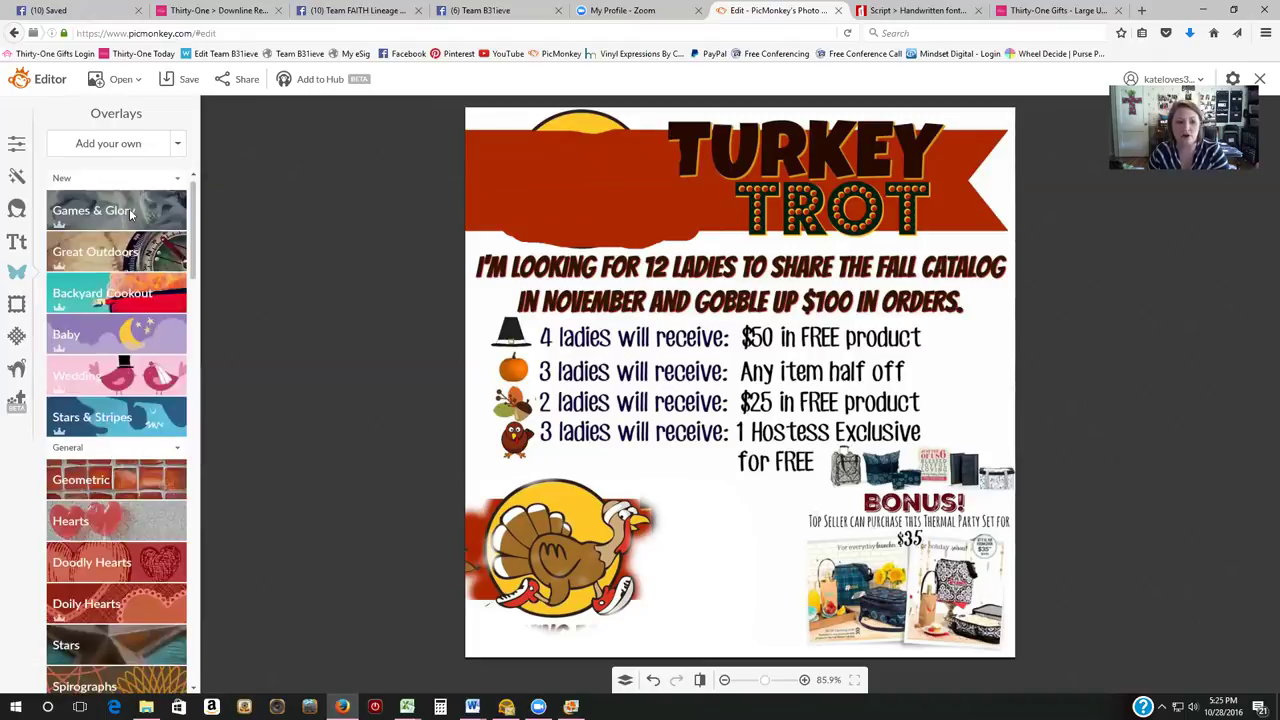
Add a black square from the Geometric overlays in the blank space beside the lower turkey, and delete it
{"action": "left_click", "coordinate": [104, 482]}
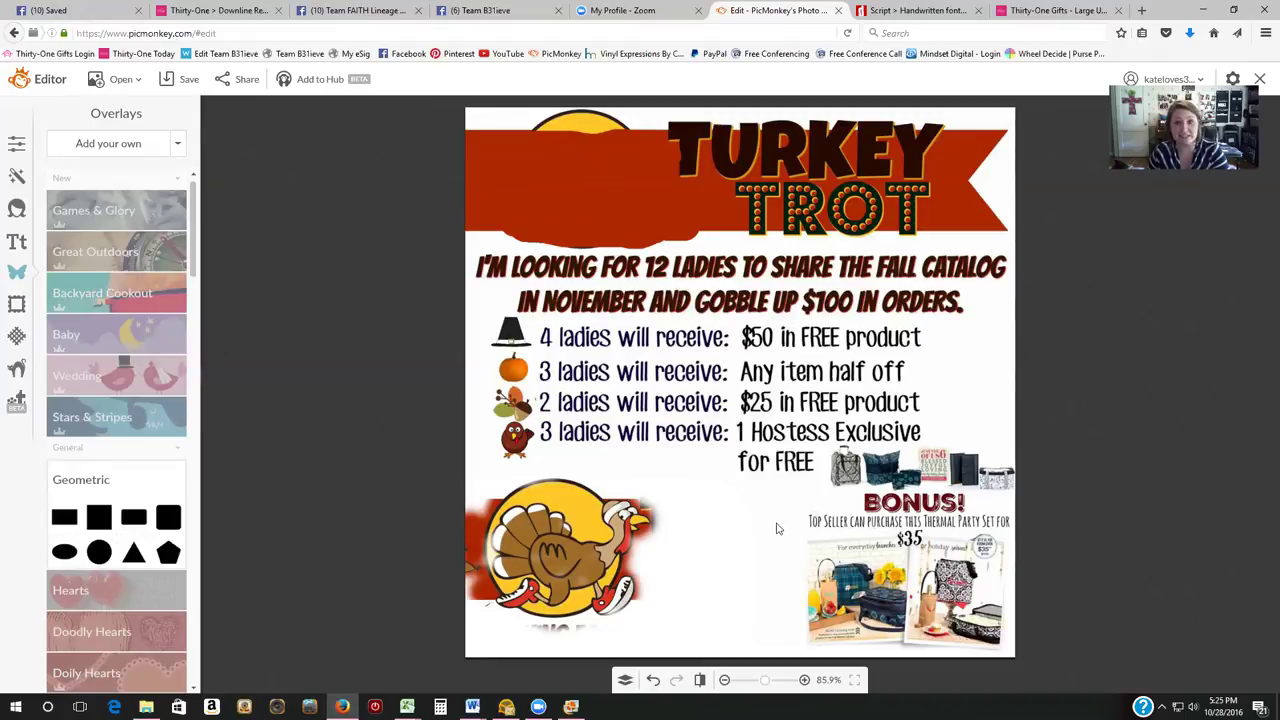
{"action": "left_click", "coordinate": [101, 519]}
{"action": "left_click_drag", "start_coordinate": [777, 371], "coordinate": [801, 561]}
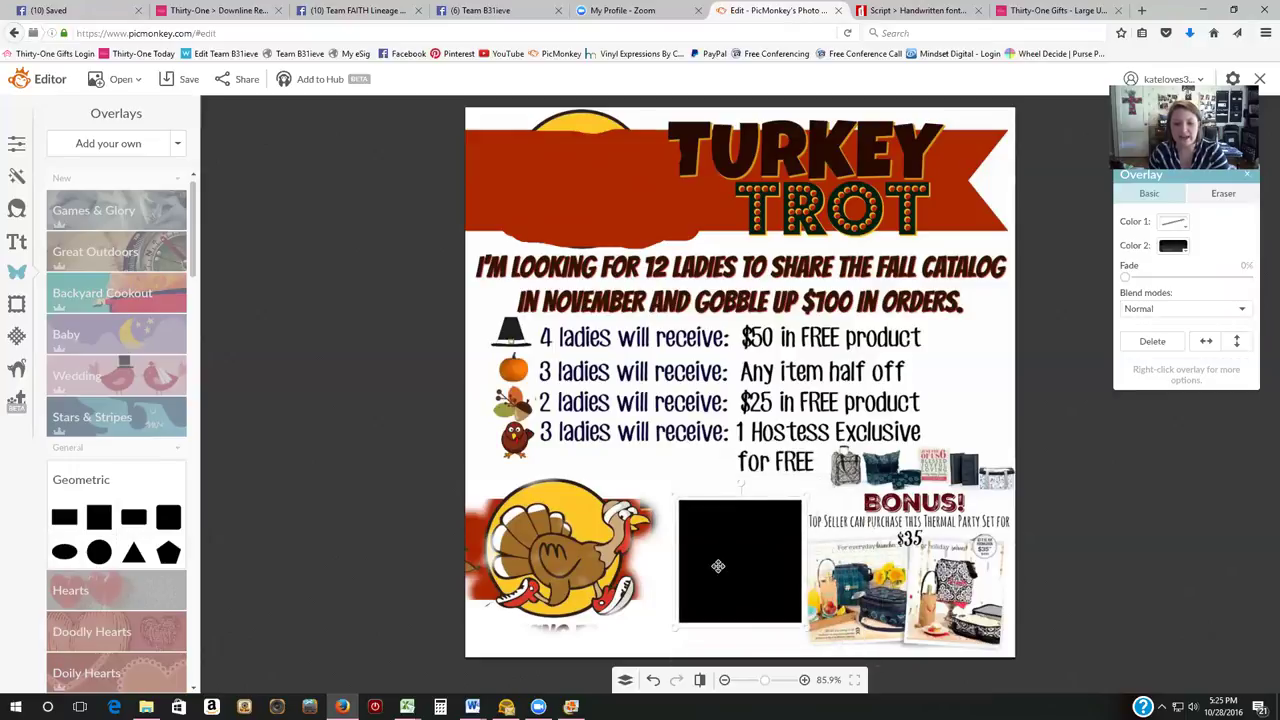
{"action": "left_click", "coordinate": [1153, 342]}
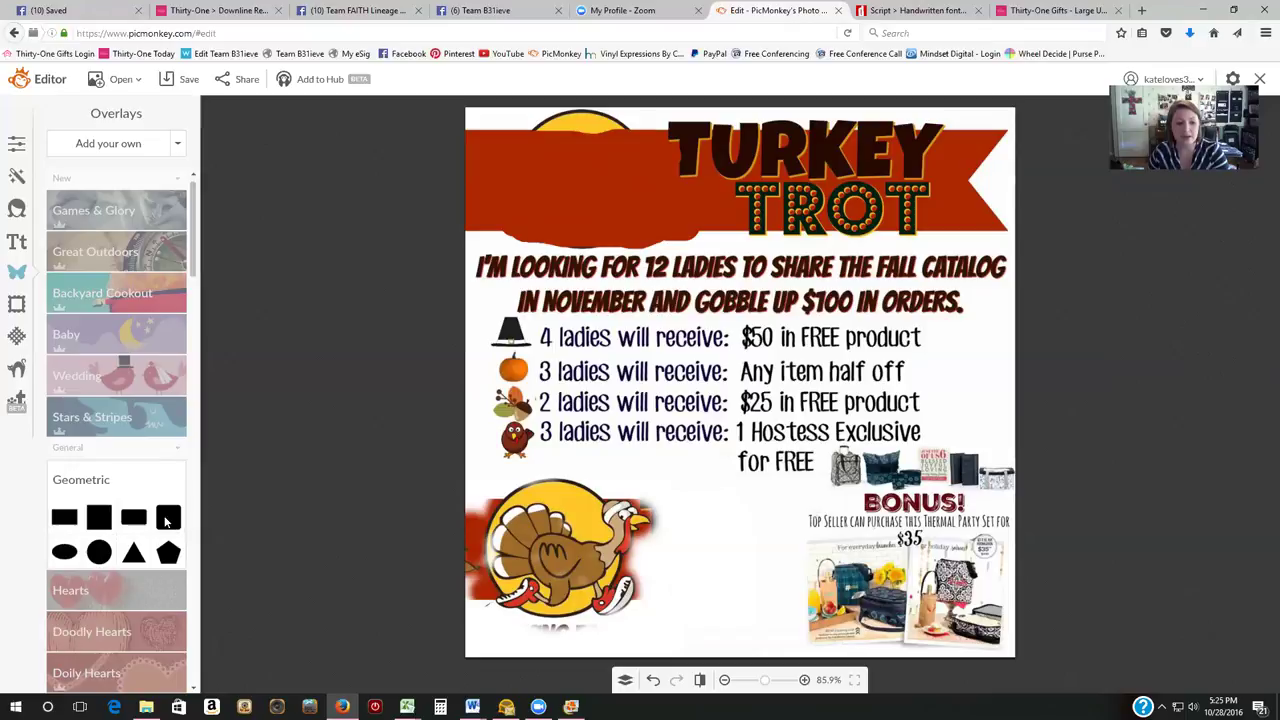
Add a black Geometric rectangle, and resize and position it to cover the Top Seller text and $35 price below BONUS!
{"action": "left_click", "coordinate": [66, 519]}
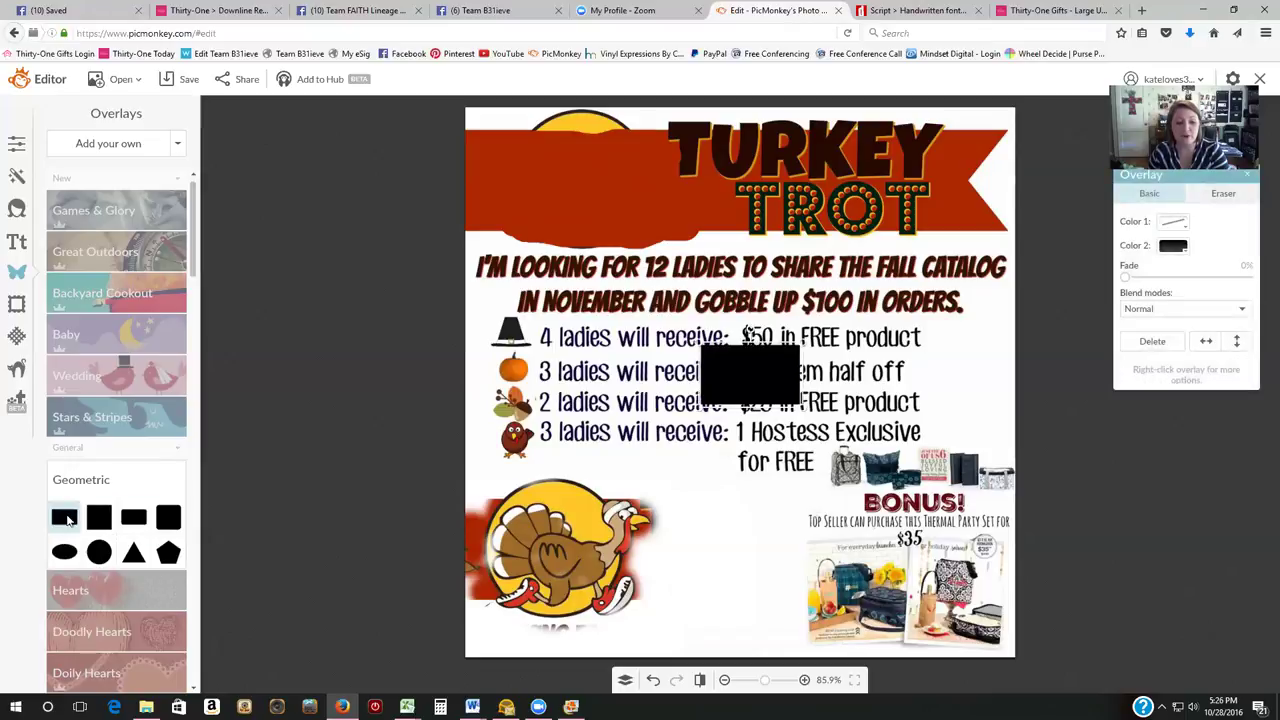
{"action": "left_click_drag", "start_coordinate": [803, 371], "coordinate": [1062, 380]}
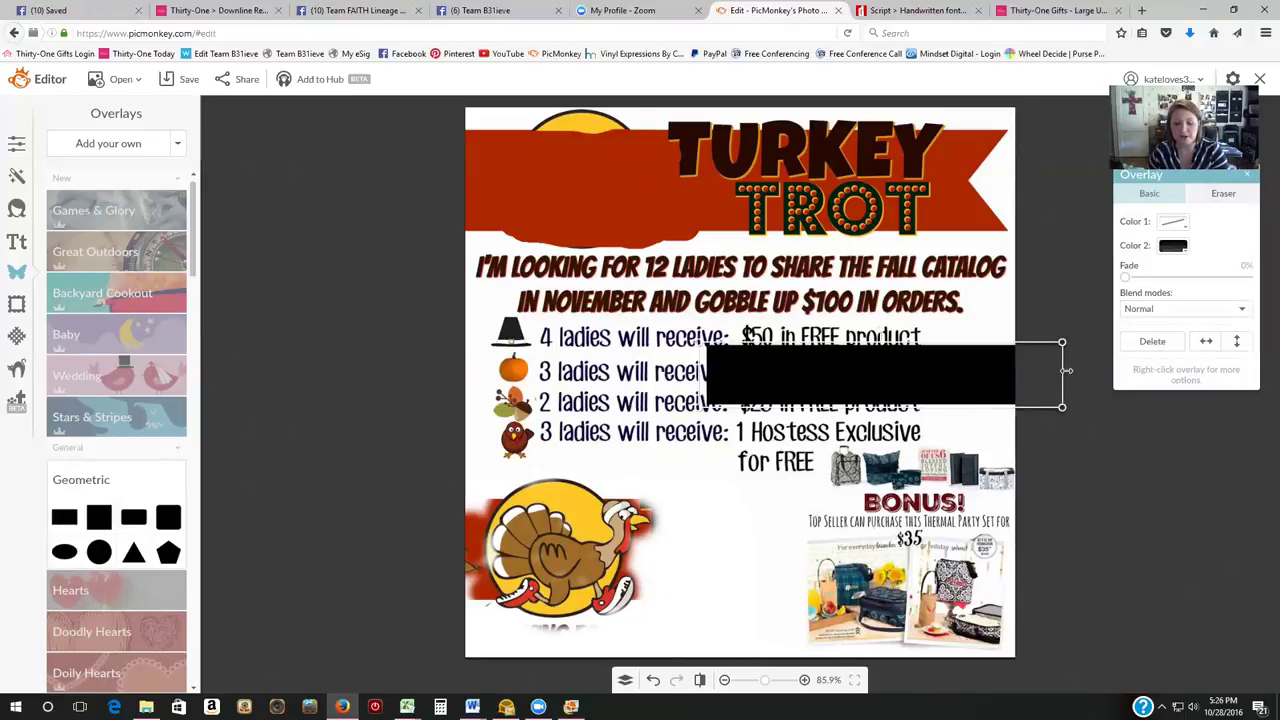
{"action": "left_click_drag", "start_coordinate": [1062, 370], "coordinate": [887, 370]}
{"action": "left_click_drag", "start_coordinate": [786, 371], "coordinate": [908, 553]}
{"action": "left_click_drag", "start_coordinate": [982, 537], "coordinate": [1031, 532]}
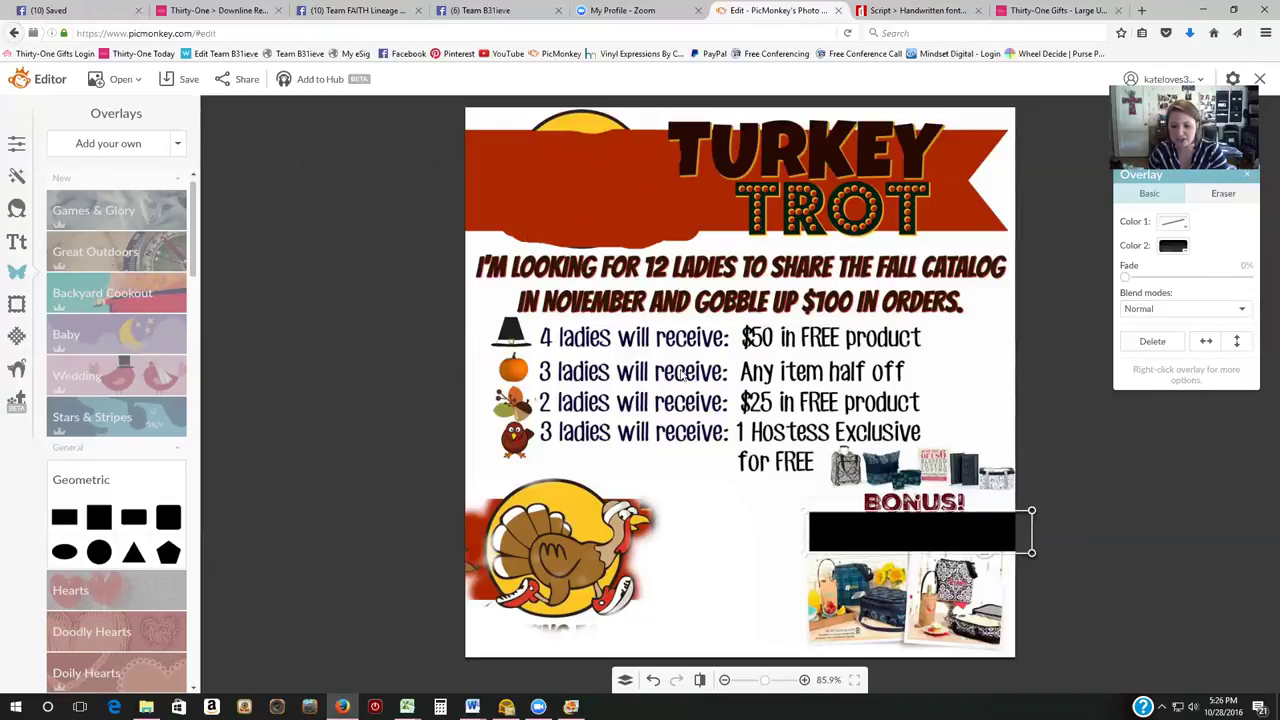
{"action": "left_click_drag", "start_coordinate": [923, 534], "coordinate": [921, 534]}
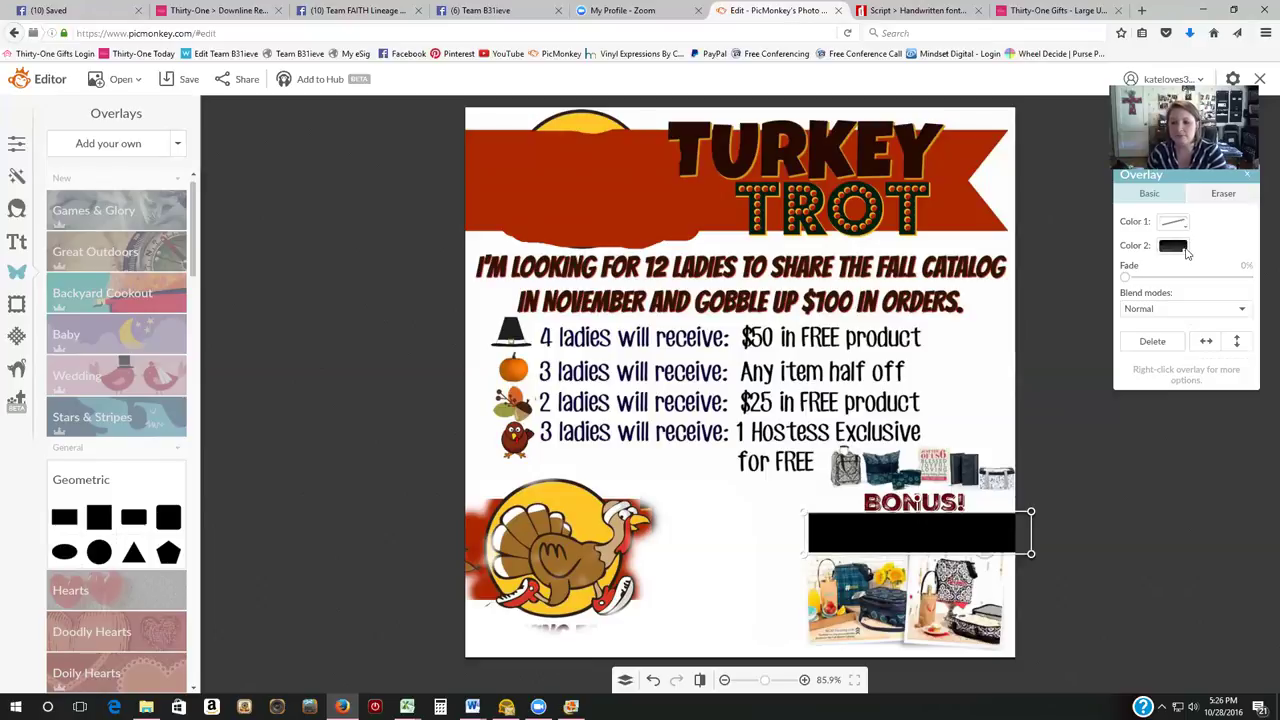
Recolor the black rectangle below BONUS! with the red sampled from the Turkey Trot banner
{"action": "left_click", "coordinate": [1187, 254]}
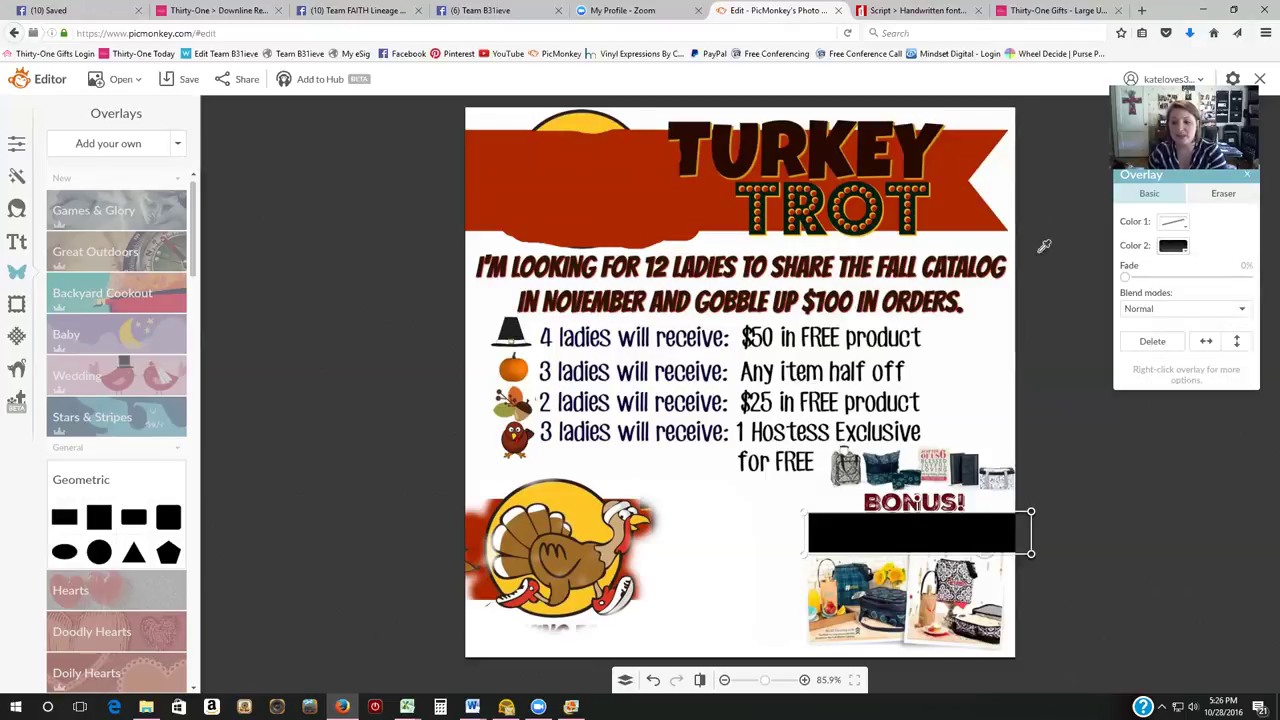
{"action": "left_click", "coordinate": [968, 206]}
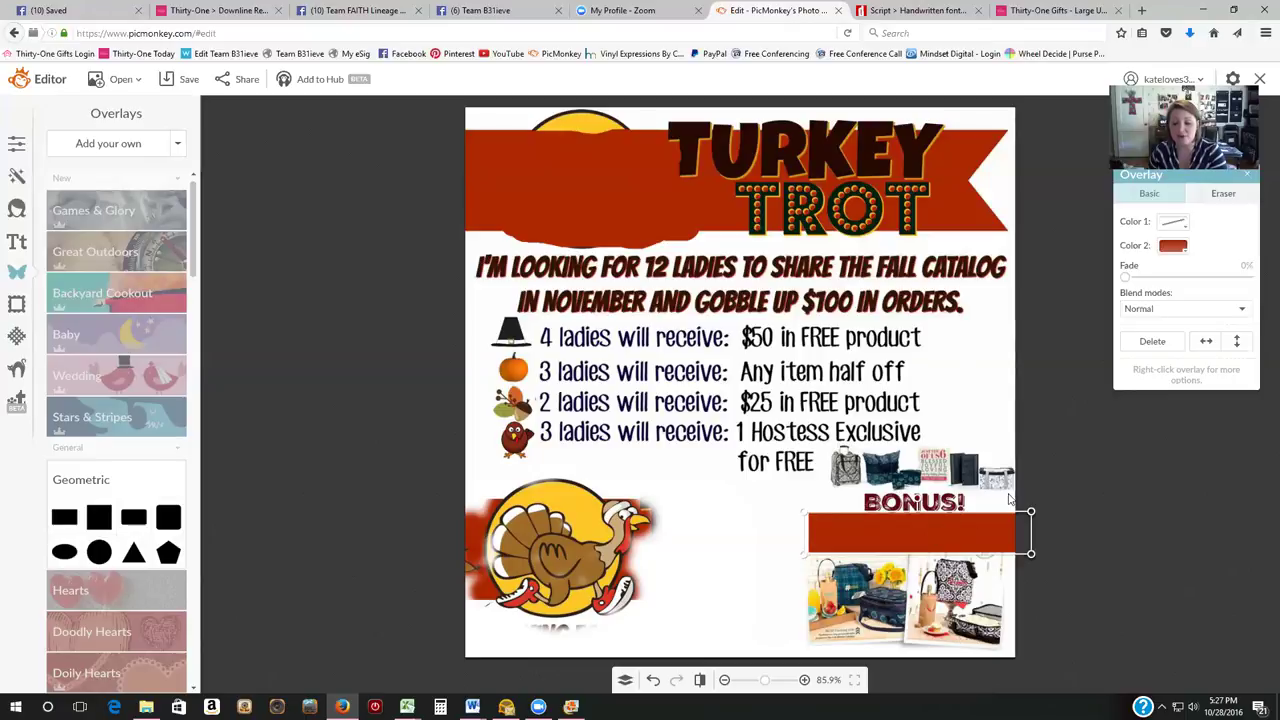
{"action": "left_click", "coordinate": [986, 435]}
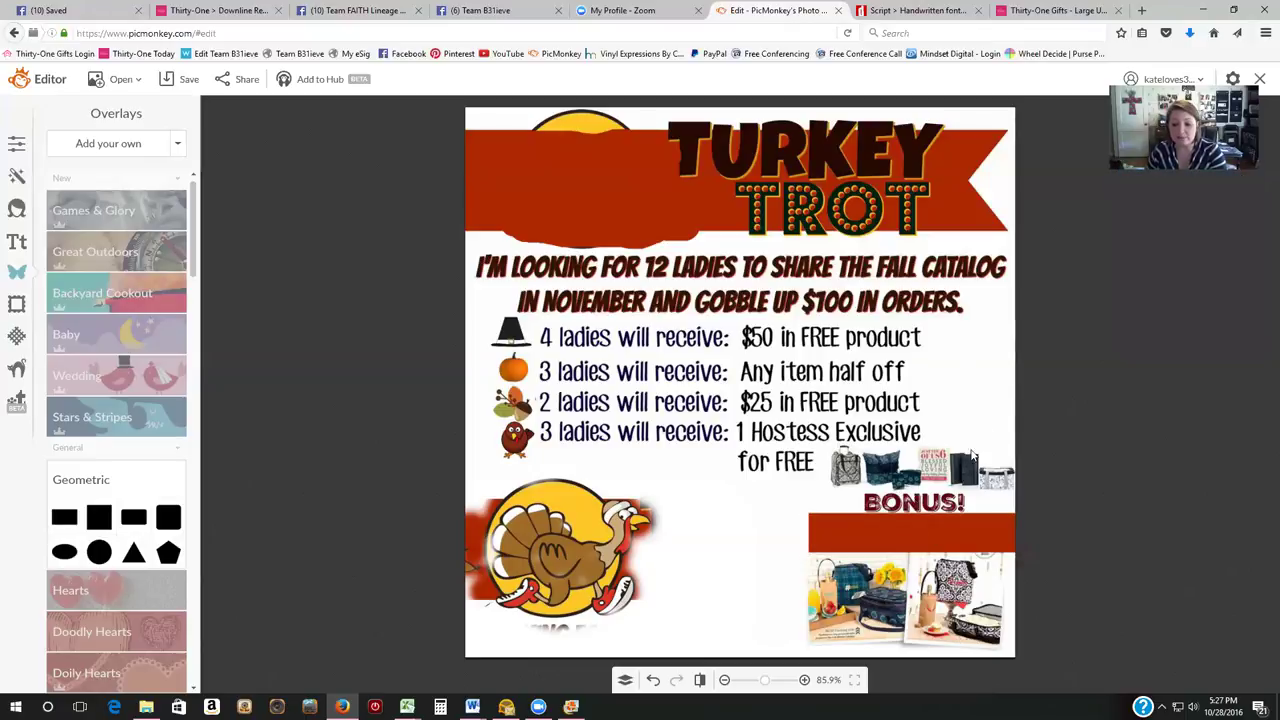
Try a 10% fade on the red rectangle below BONUS! and return the fade to 0%
{"action": "left_click", "coordinate": [907, 537]}
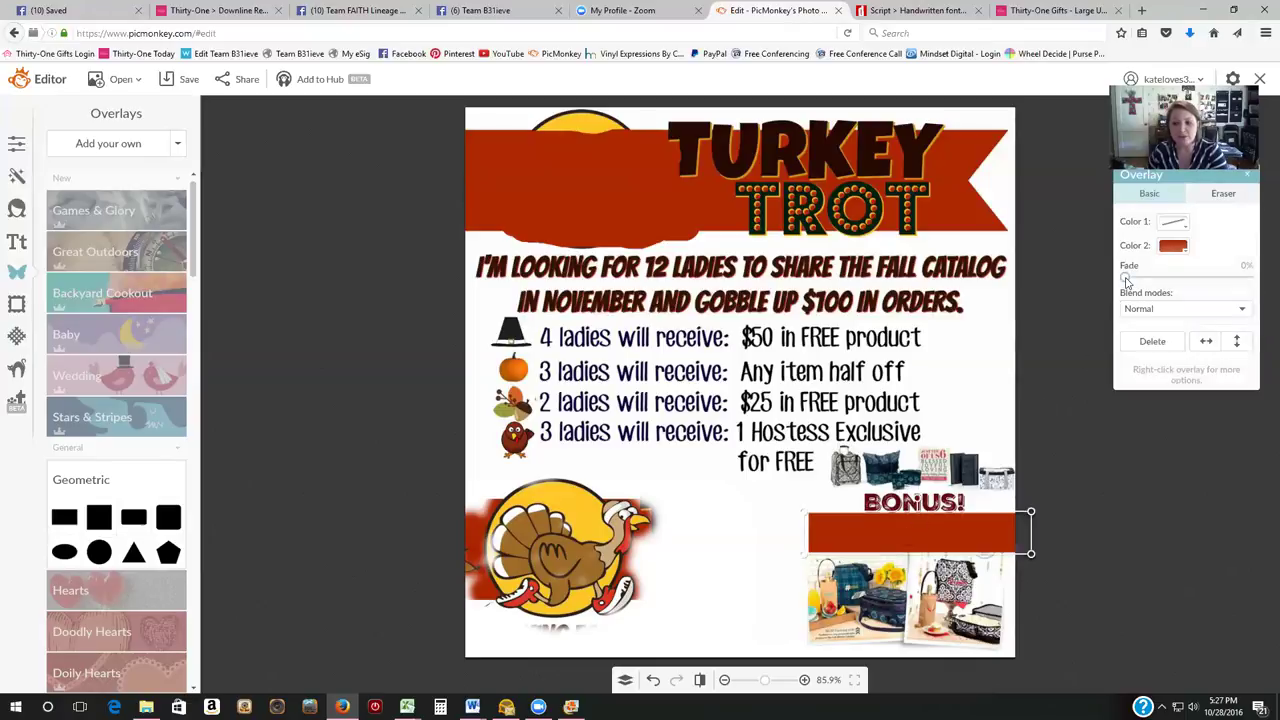
{"action": "left_click_drag", "start_coordinate": [1126, 281], "coordinate": [1137, 282]}
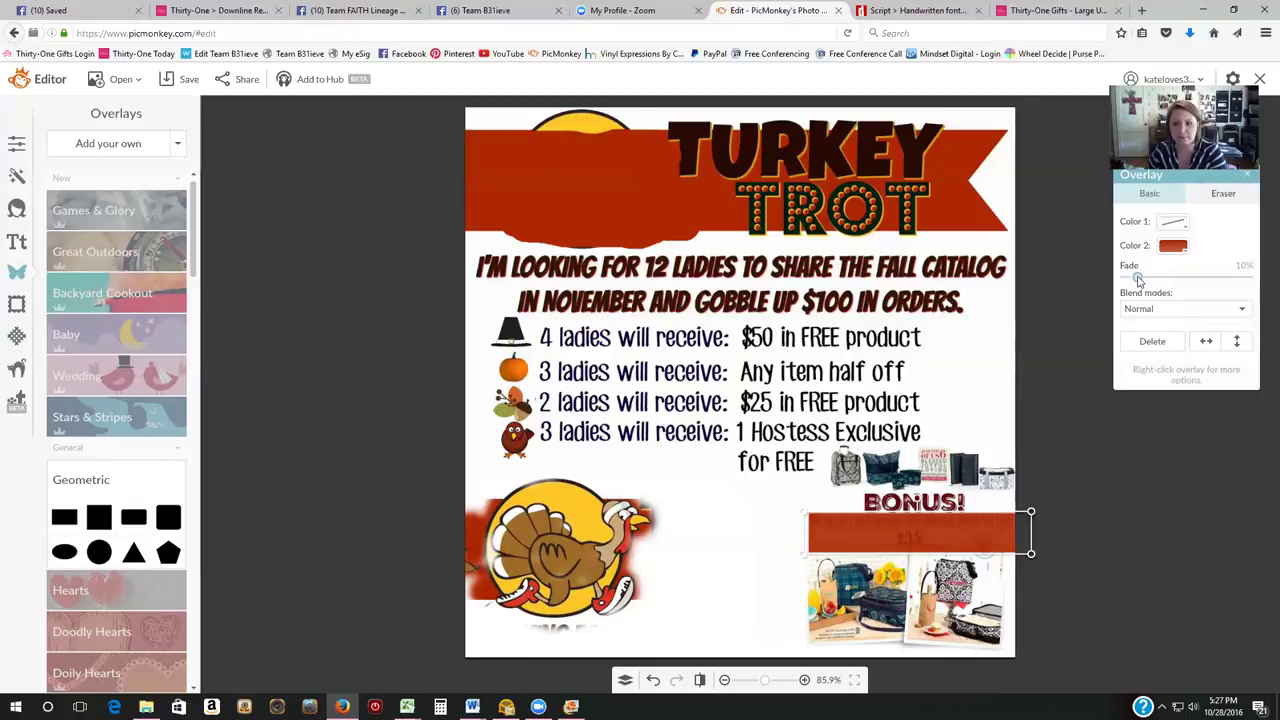
{"action": "left_click_drag", "start_coordinate": [1137, 281], "coordinate": [1118, 280]}
{"action": "left_click", "coordinate": [970, 398]}
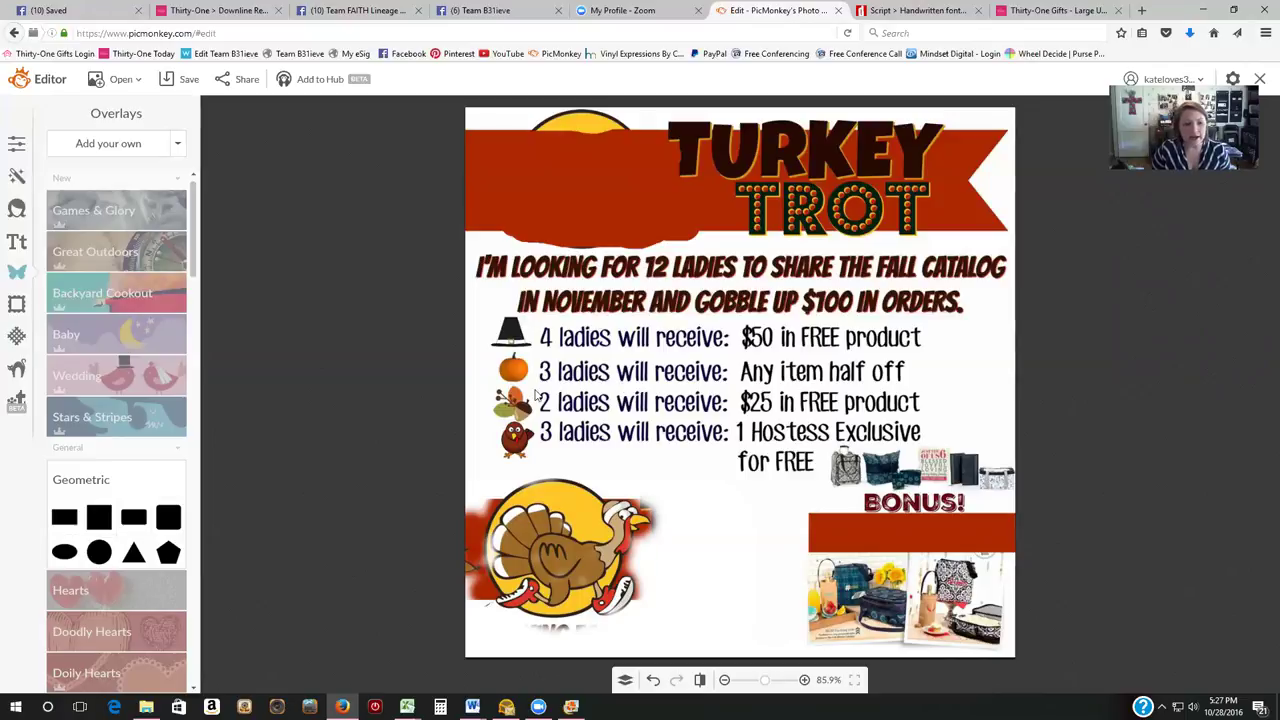
Open the text tool and look through PicMonkey's own fonts and the fonts installed on the computer
{"action": "left_click", "coordinate": [18, 245]}
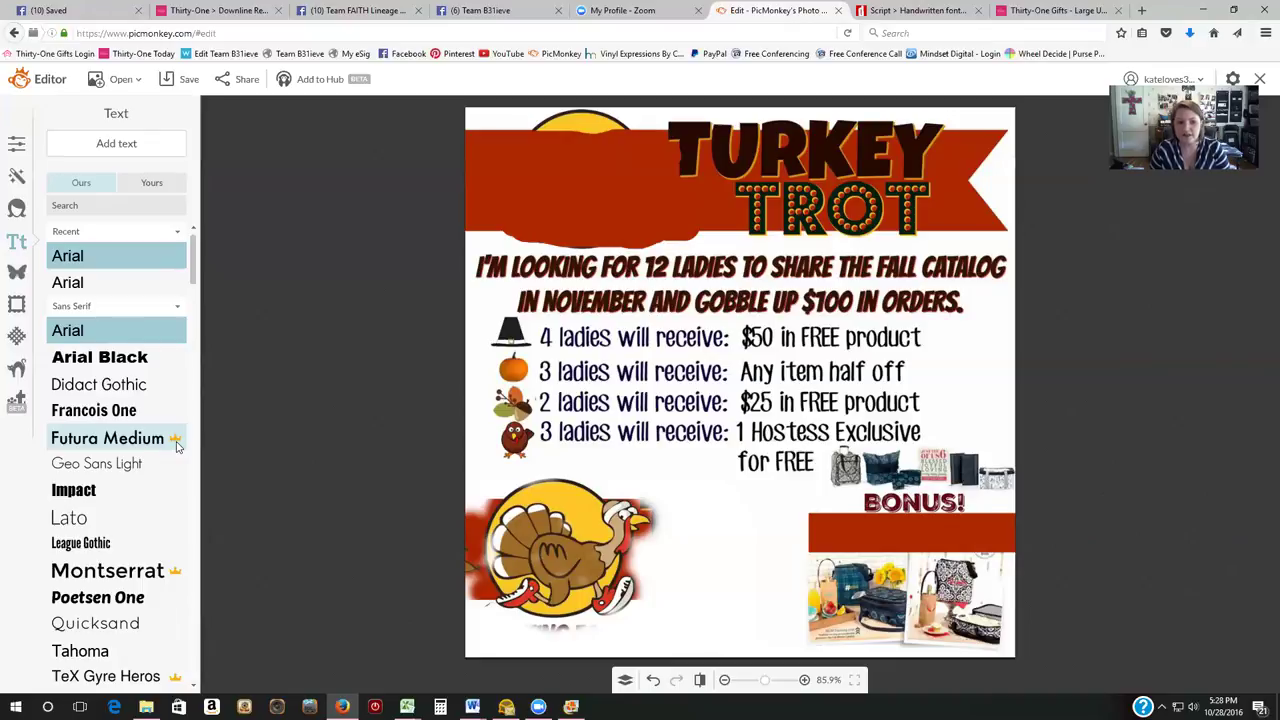
{"action": "mouse_move", "coordinate": [195, 285]}
{"action": "left_mouse_down"}
{"action": "mouse_move", "coordinate": [201, 455]}
{"action": "mouse_move", "coordinate": [206, 263]}
{"action": "left_mouse_up"}
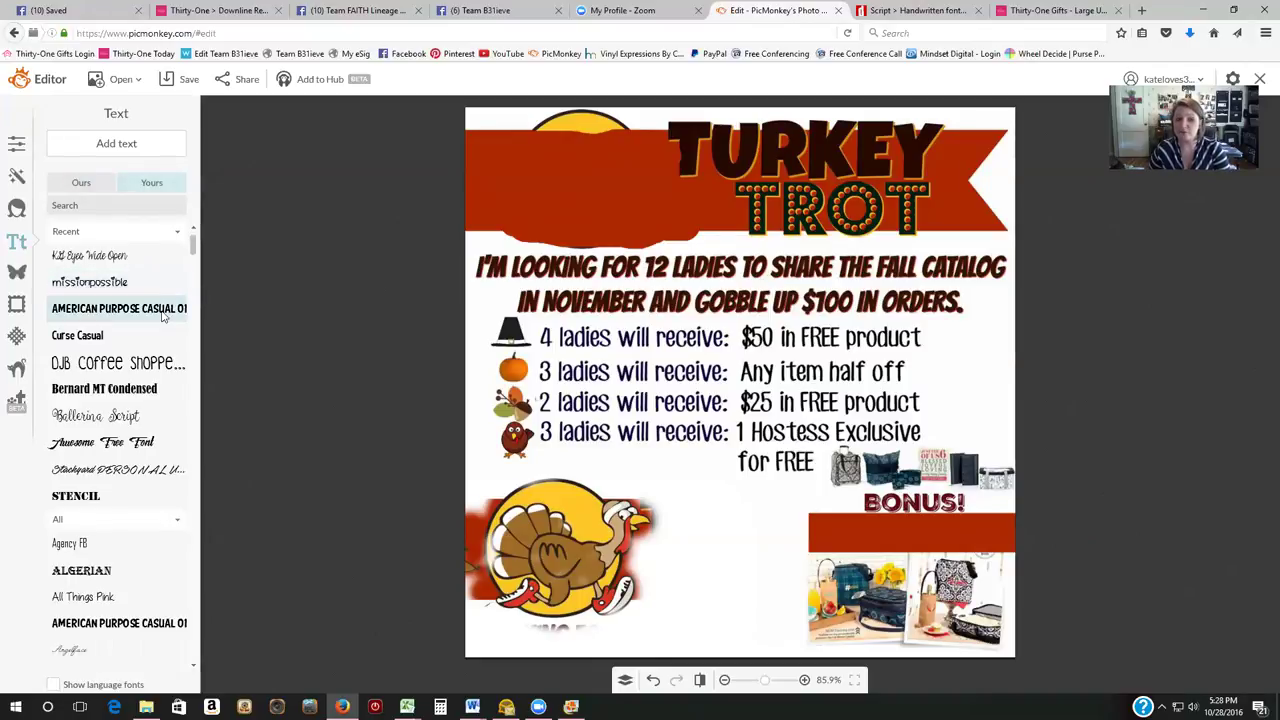
{"action": "left_click", "coordinate": [93, 262]}
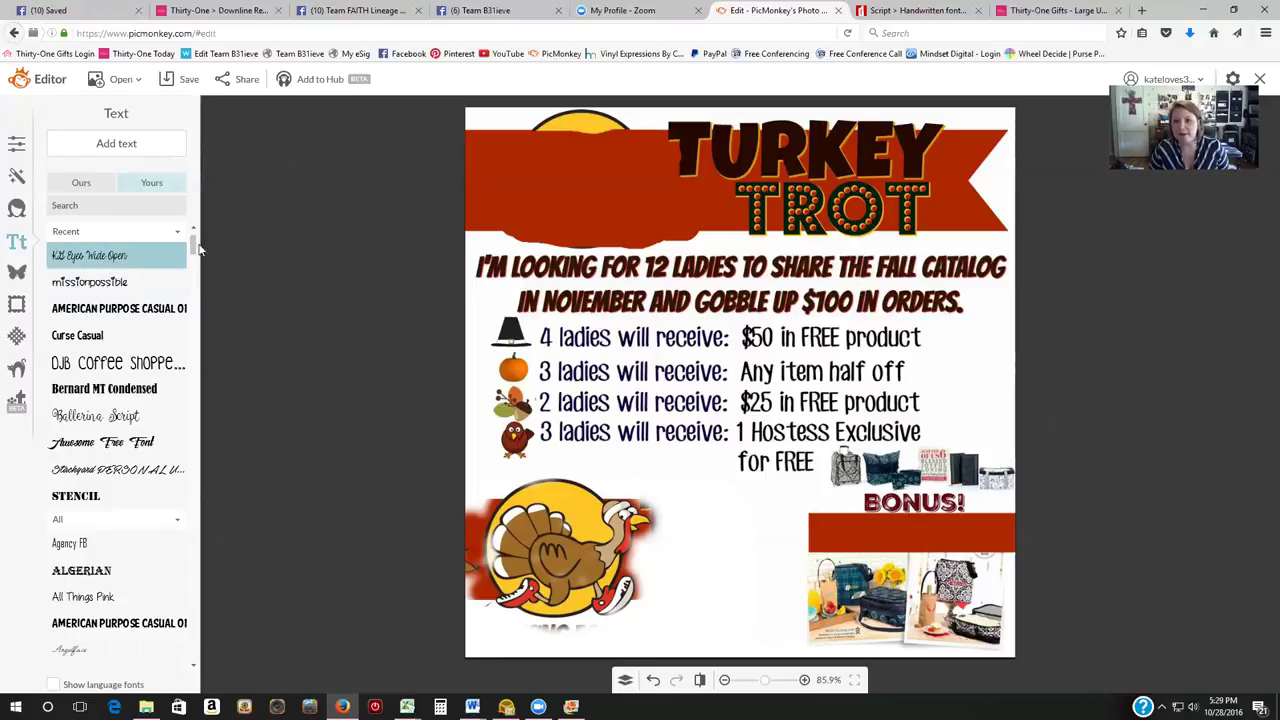
{"action": "left_click", "coordinate": [914, 12]}
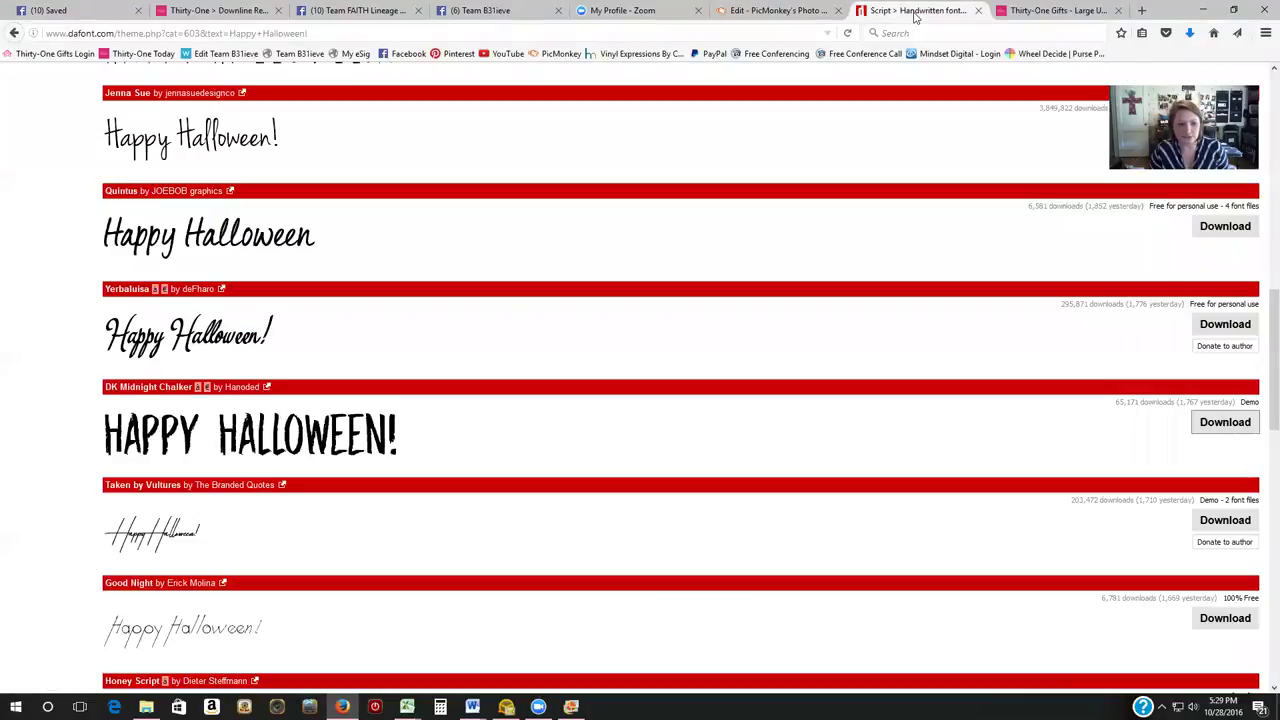
{"action": "left_click", "coordinate": [775, 11]}
{"action": "scroll", "coordinate": [199, 330], "scroll_direction": "down", "scroll_amount": 15}
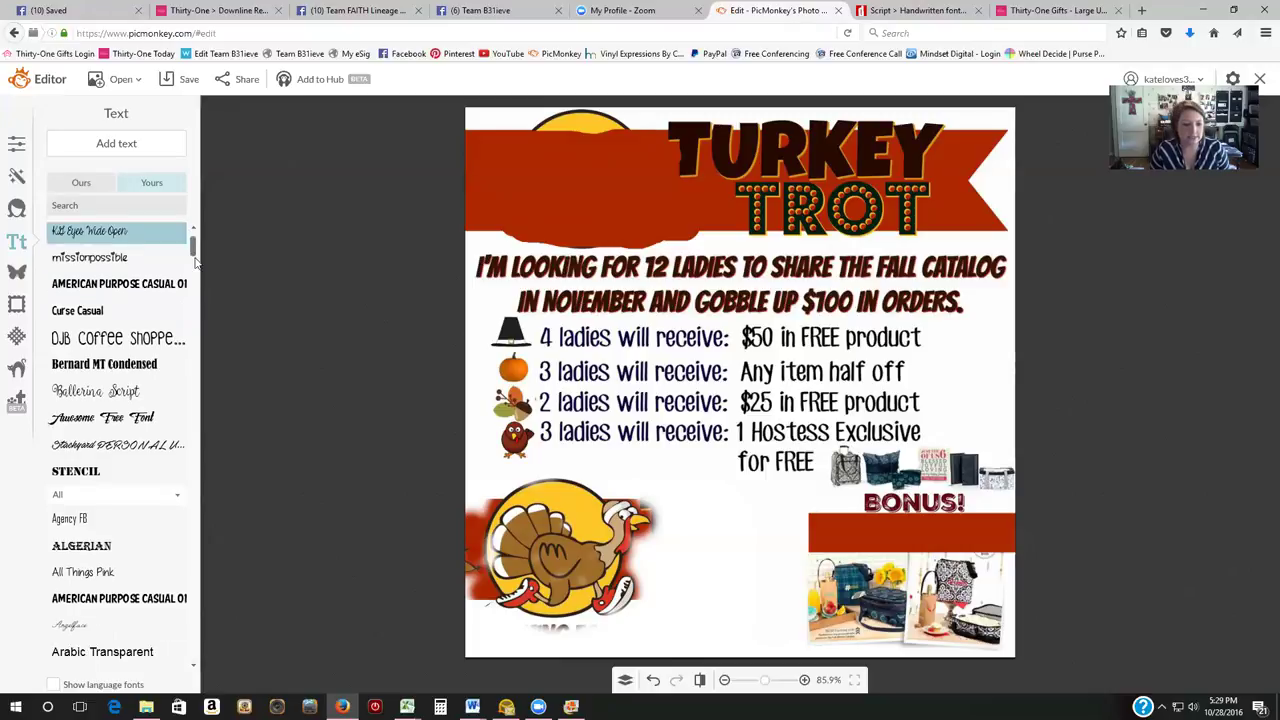
{"action": "left_click_drag", "start_coordinate": [197, 352], "coordinate": [196, 360]}
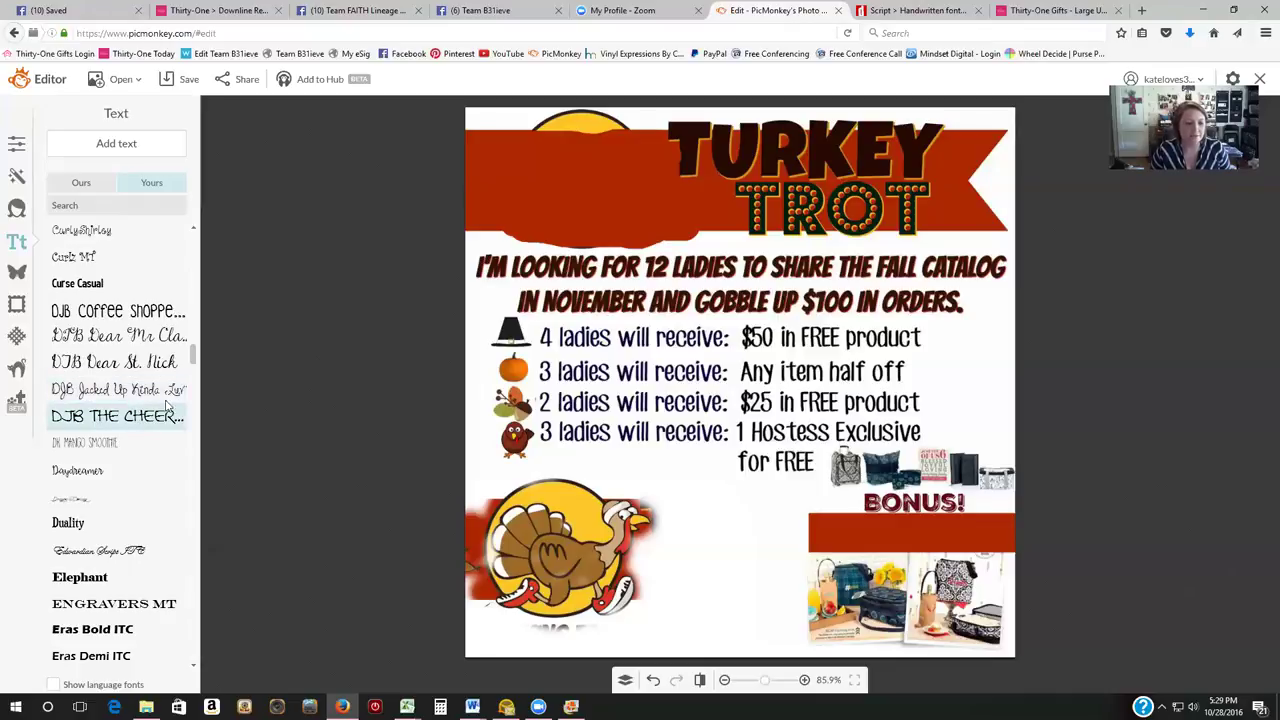
{"action": "left_click_drag", "start_coordinate": [194, 364], "coordinate": [198, 255]}
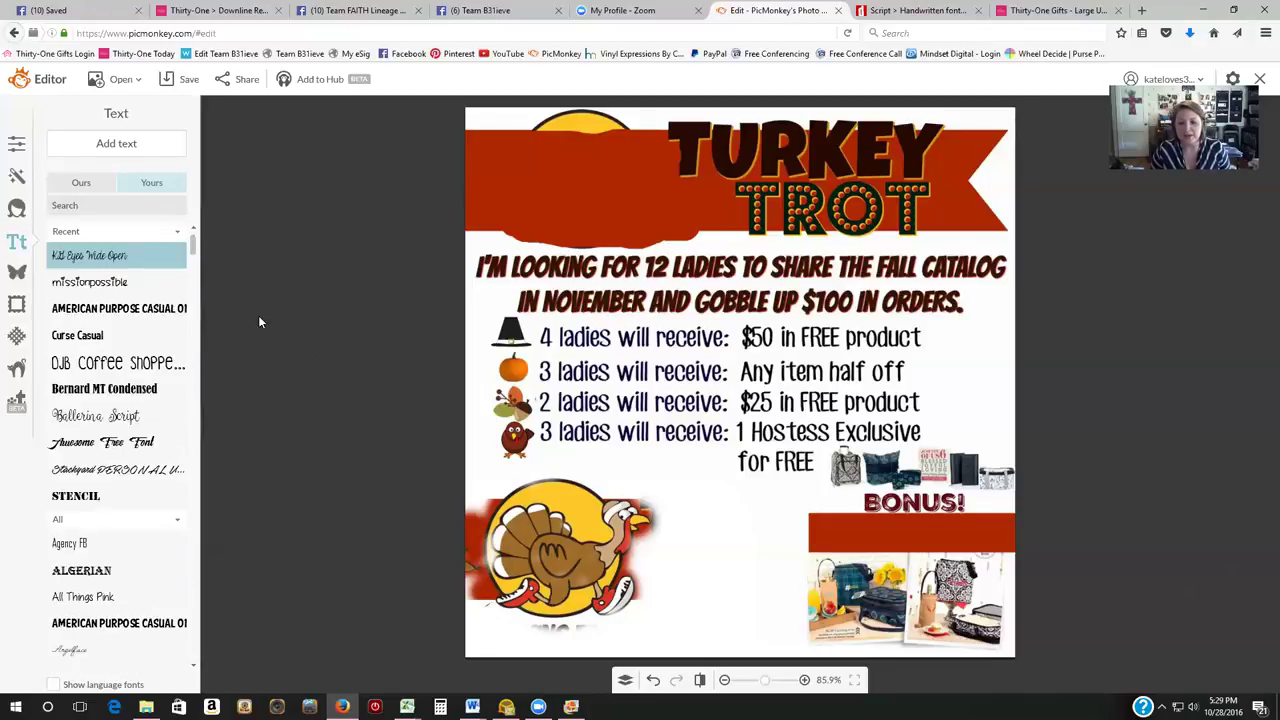
Add the text "THE TOP SELLER WILL RECEIVE THIS BUNDLE FOR FREE!" in the American Purpose Casual font
{"action": "left_click", "coordinate": [138, 312]}
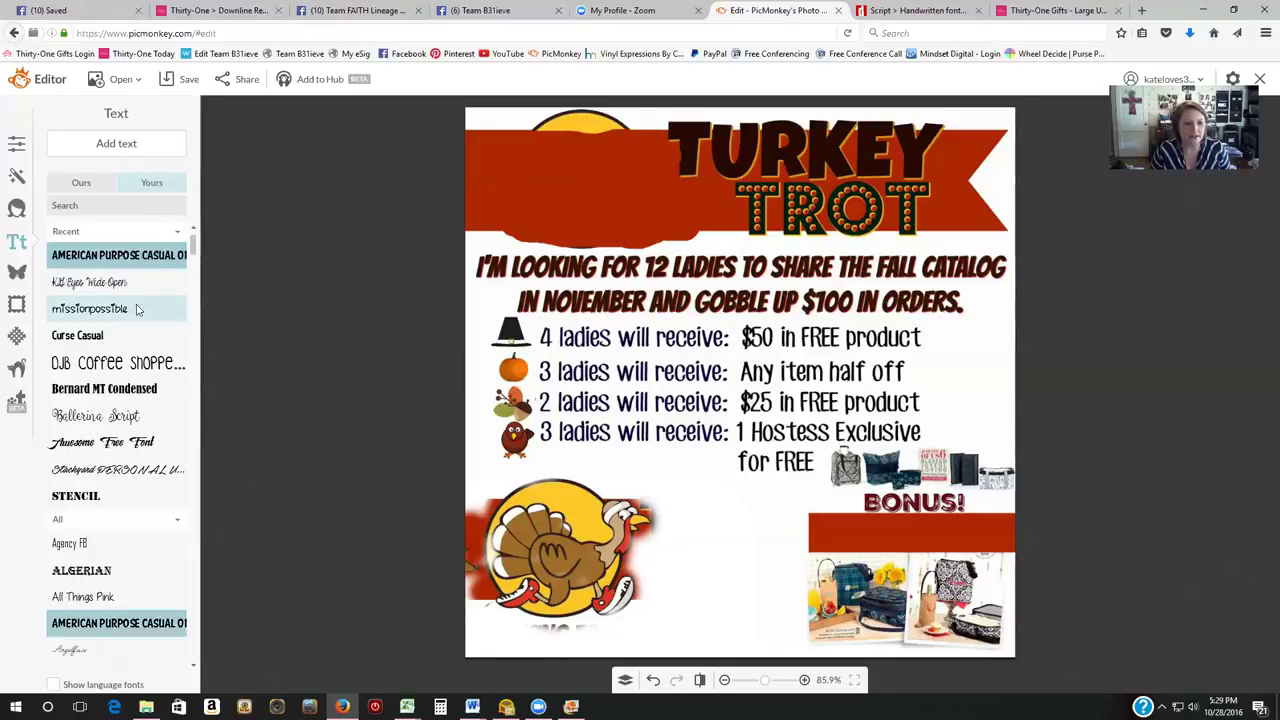
{"action": "left_click", "coordinate": [141, 150]}
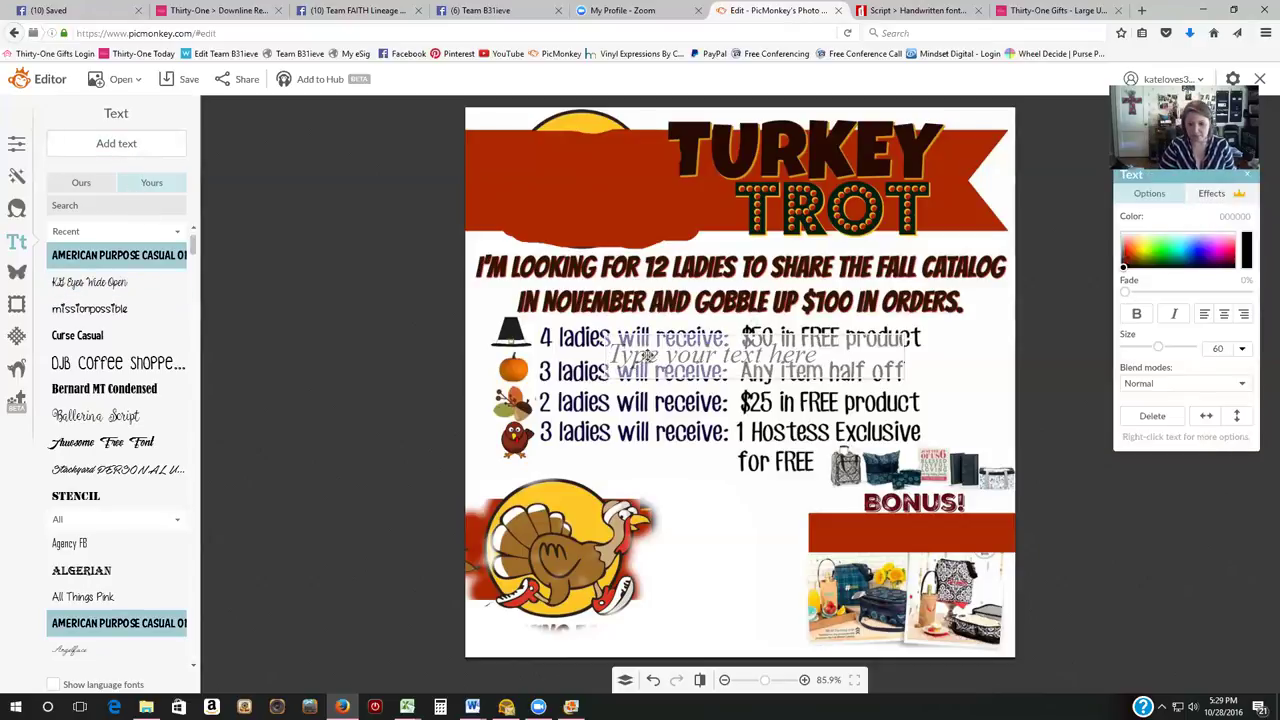
{"action": "type", "text": "THE"}
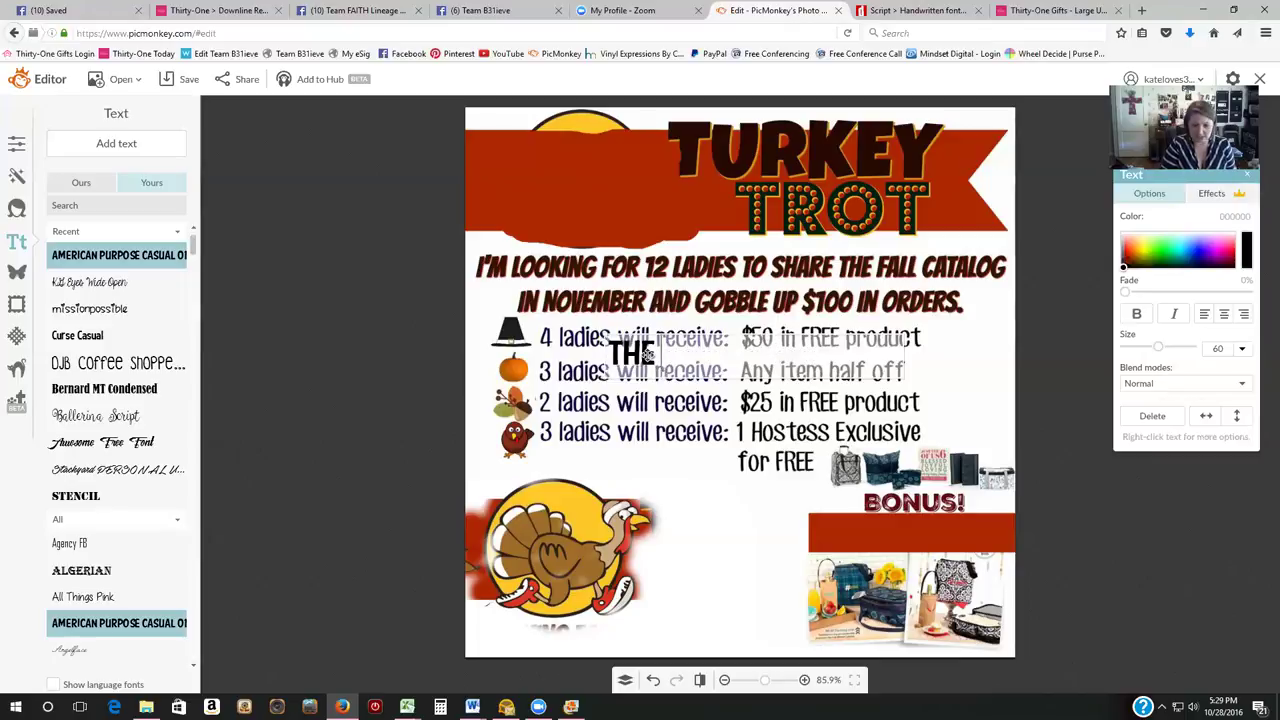
{"action": "type", "text": " TOP SELLER"}
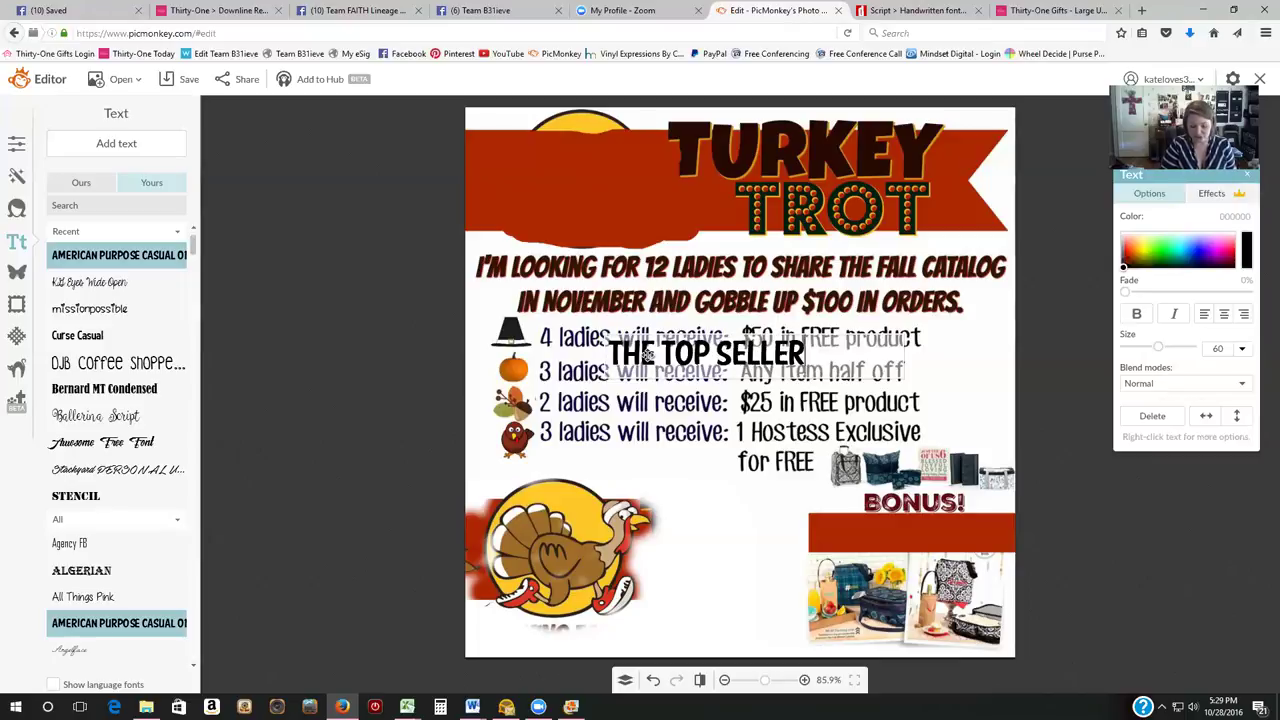
{"action": "type", "text": " WILL"}
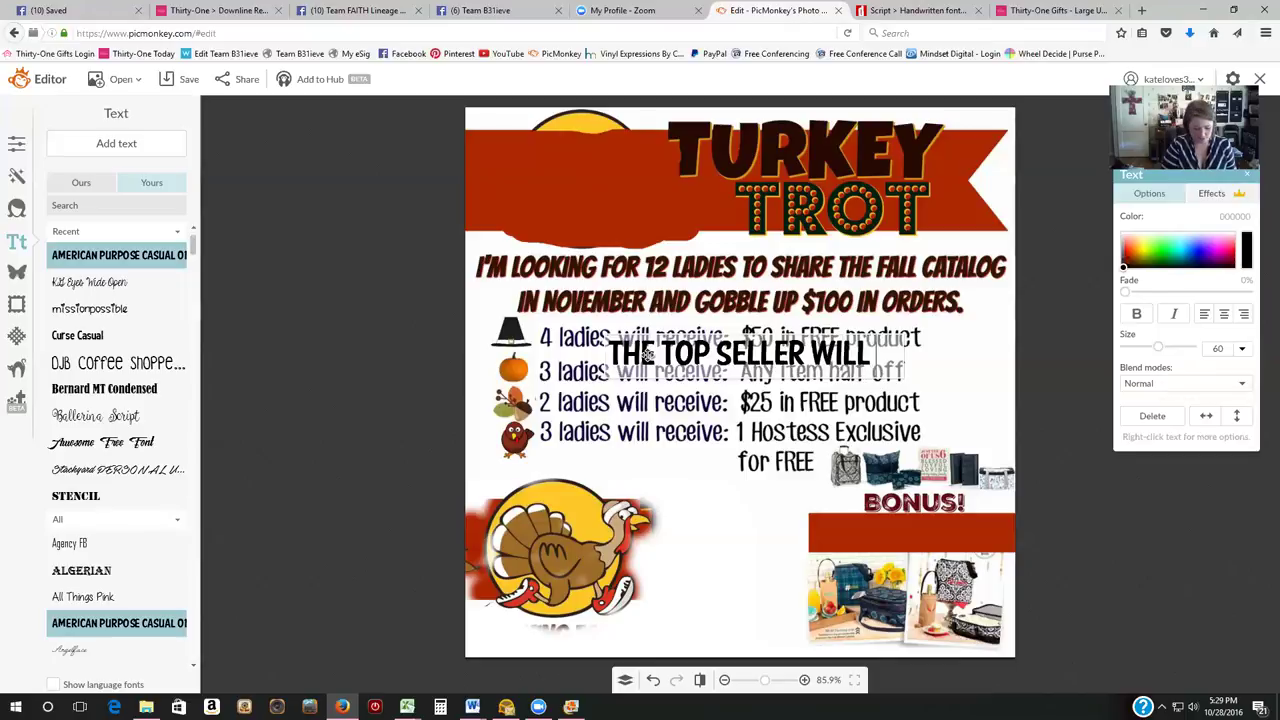
{"action": "type", "text": " RECEIVED"}
{"action": "key", "text": "BackSpace"}
{"action": "type", "text": "T"}
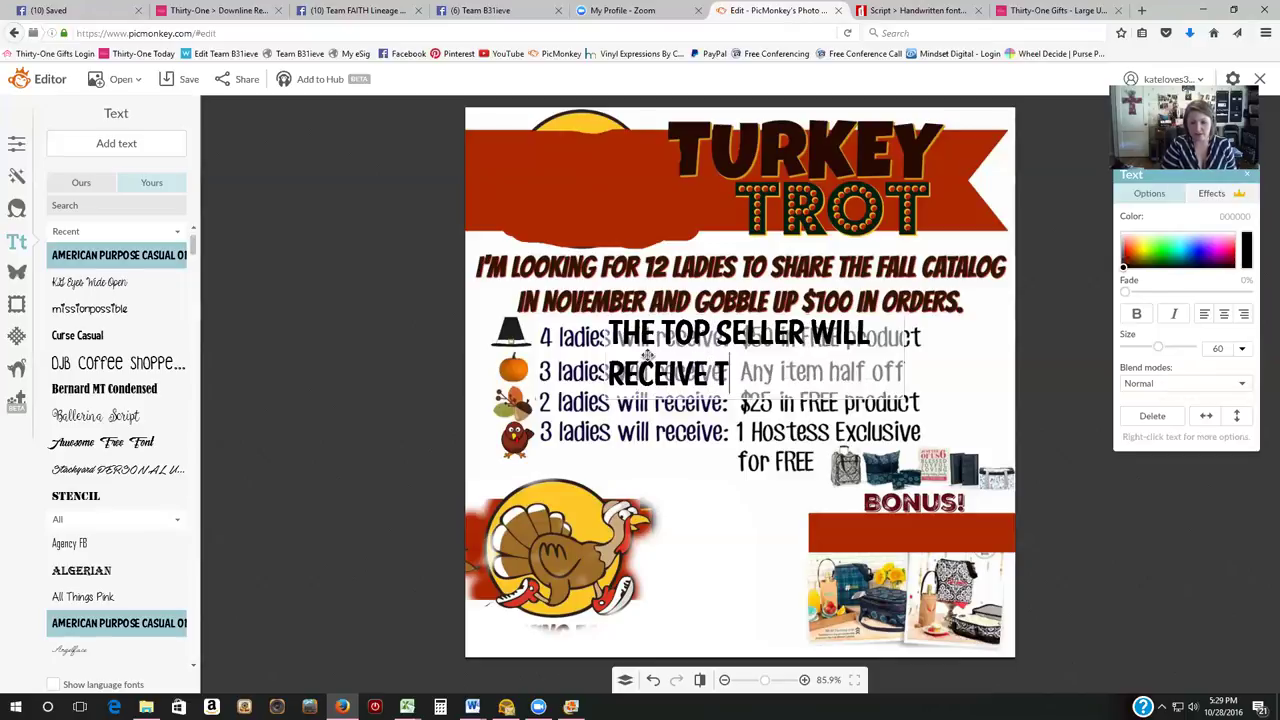
{"action": "type", "text": "HIS BUL"}
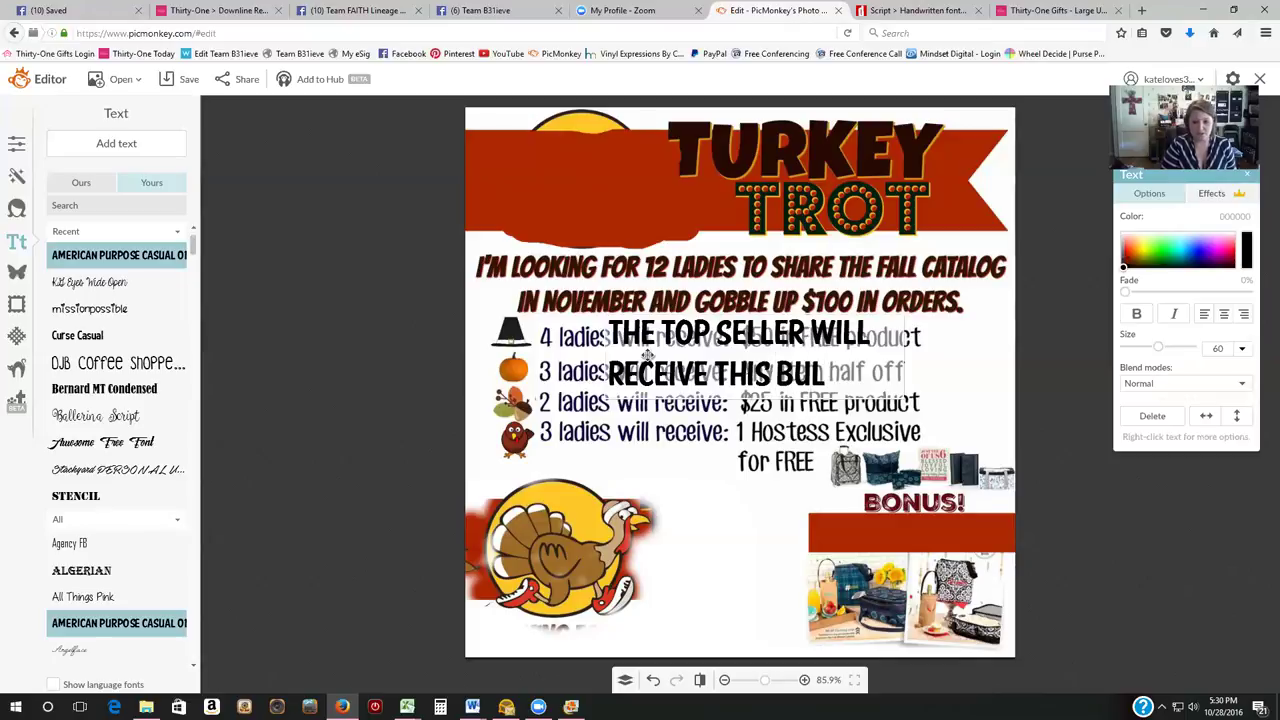
{"action": "key", "text": "BackSpace"}
{"action": "type", "text": "NDLE"}
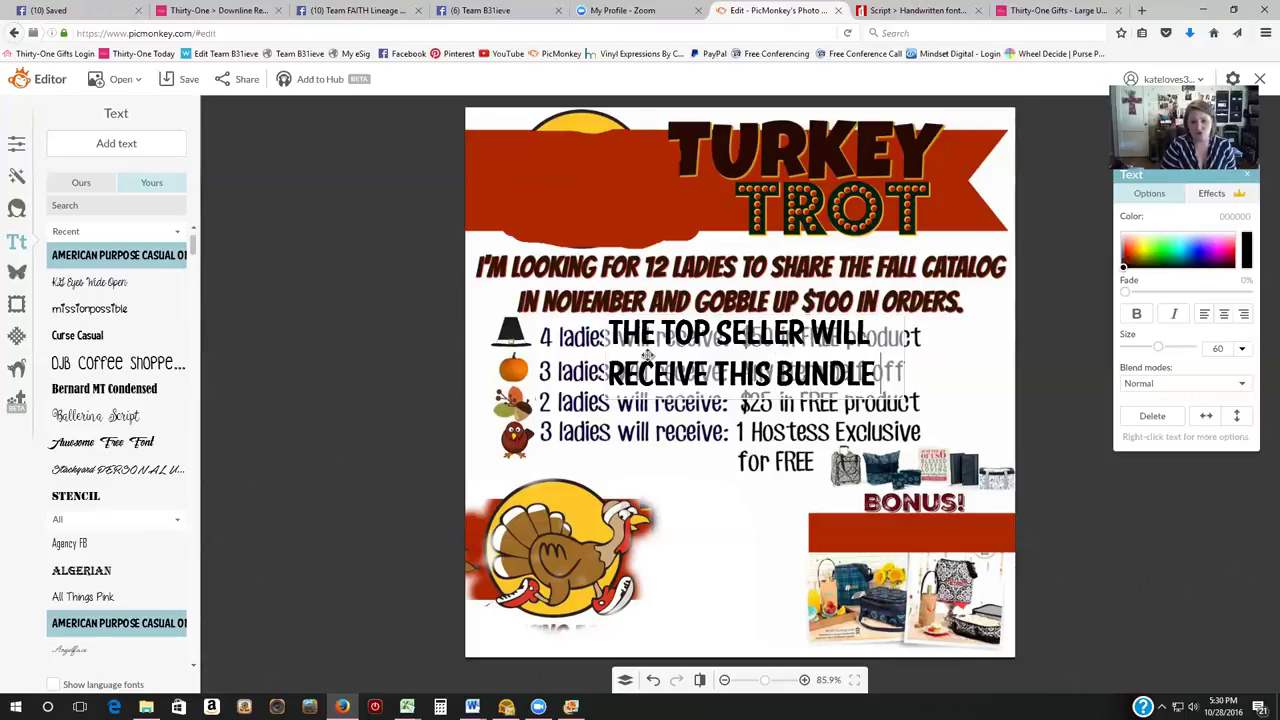
{"action": "type", "text": " FOR FREE!"}
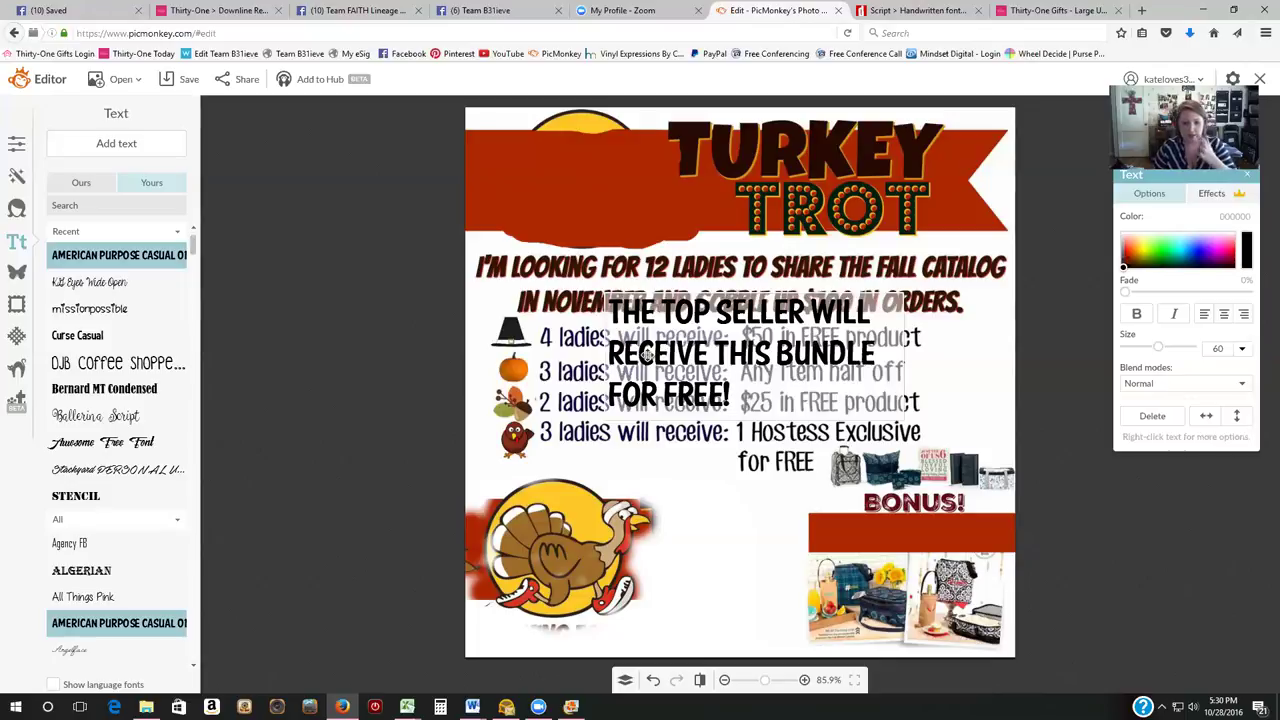
{"action": "left_click", "coordinate": [672, 448]}
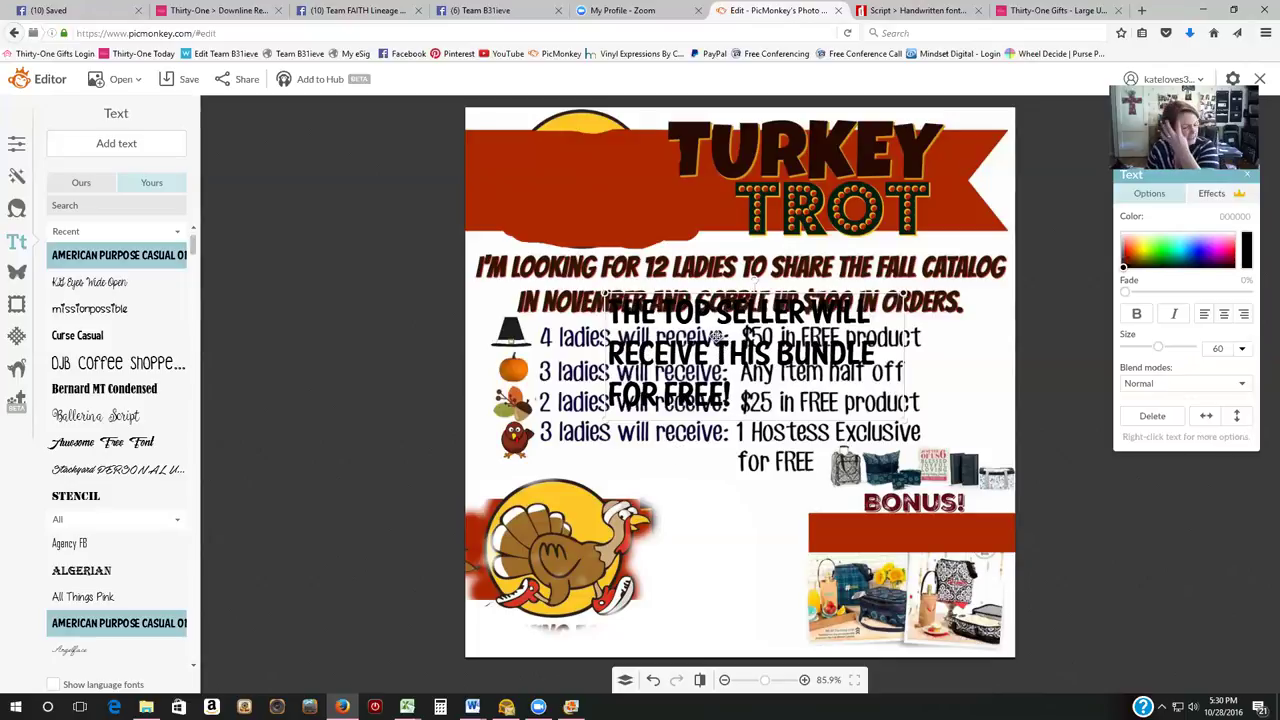
Move the new text onto the red rectangle below BONUS!, set its size to 30 and center-align it
{"action": "left_click_drag", "start_coordinate": [716, 337], "coordinate": [912, 550]}
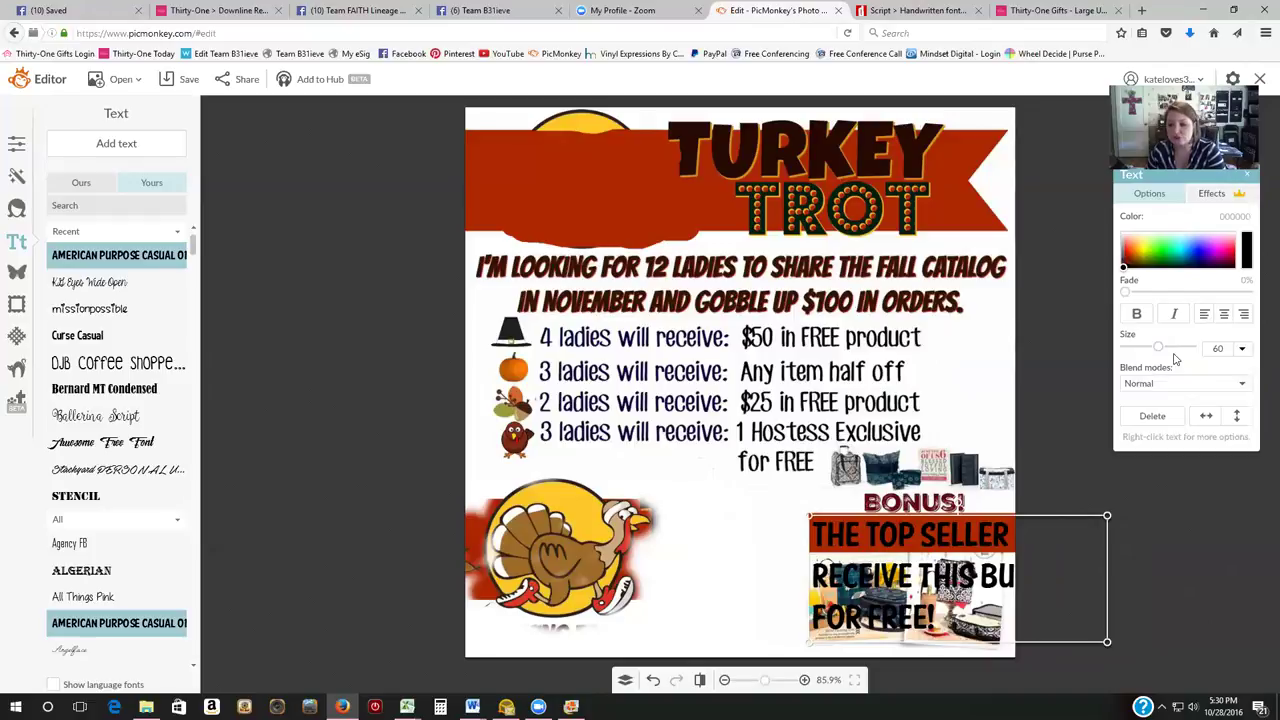
{"action": "left_click_drag", "start_coordinate": [1159, 348], "coordinate": [1146, 353]}
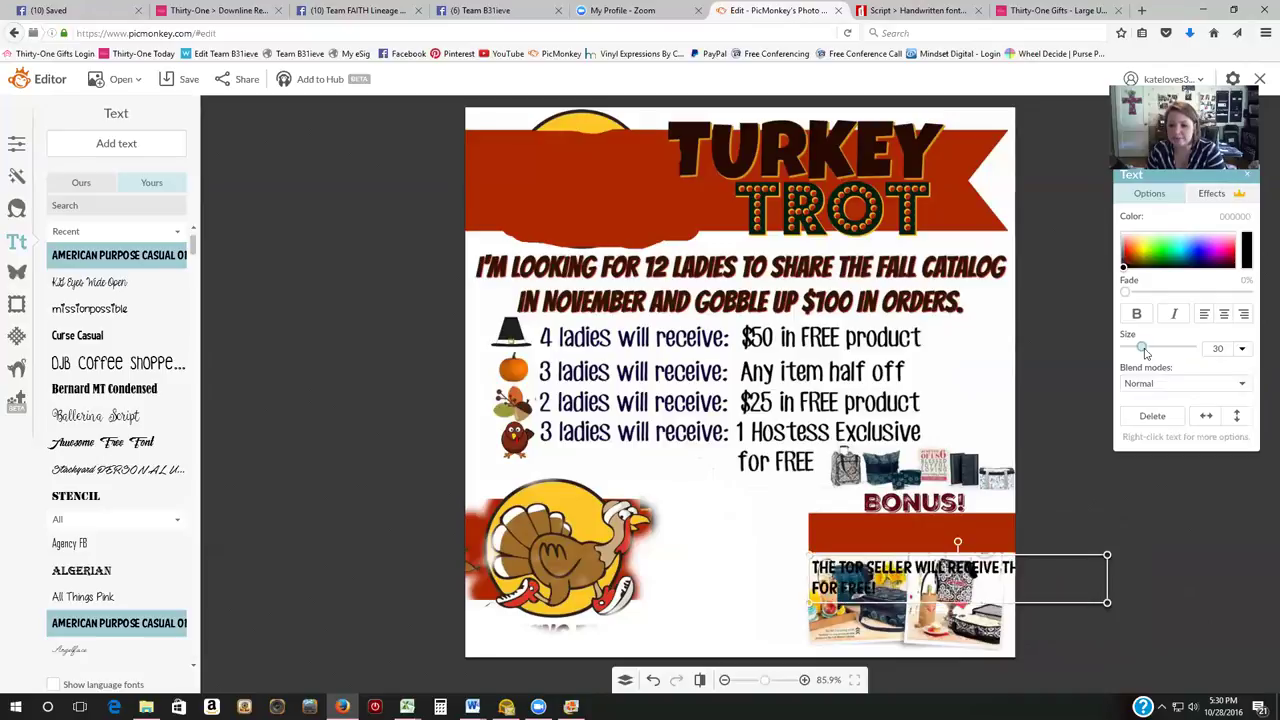
{"action": "left_click", "coordinate": [1224, 314]}
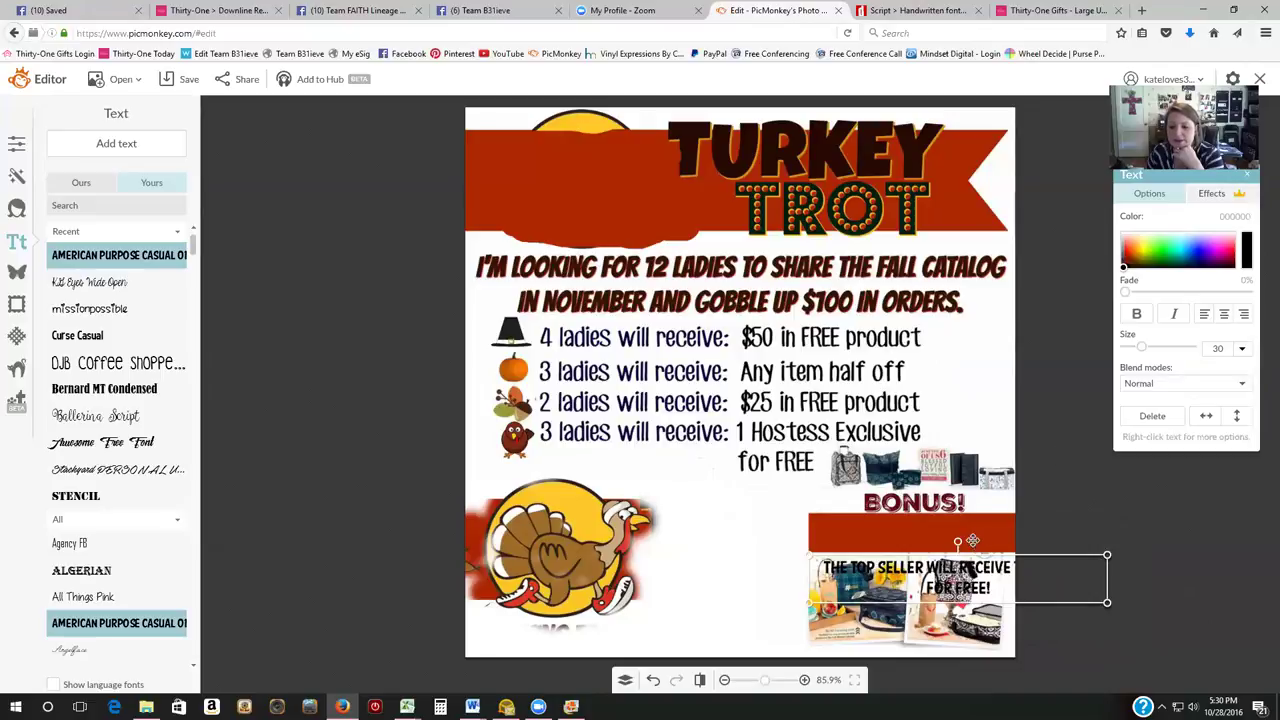
{"action": "left_click_drag", "start_coordinate": [950, 568], "coordinate": [938, 526]}
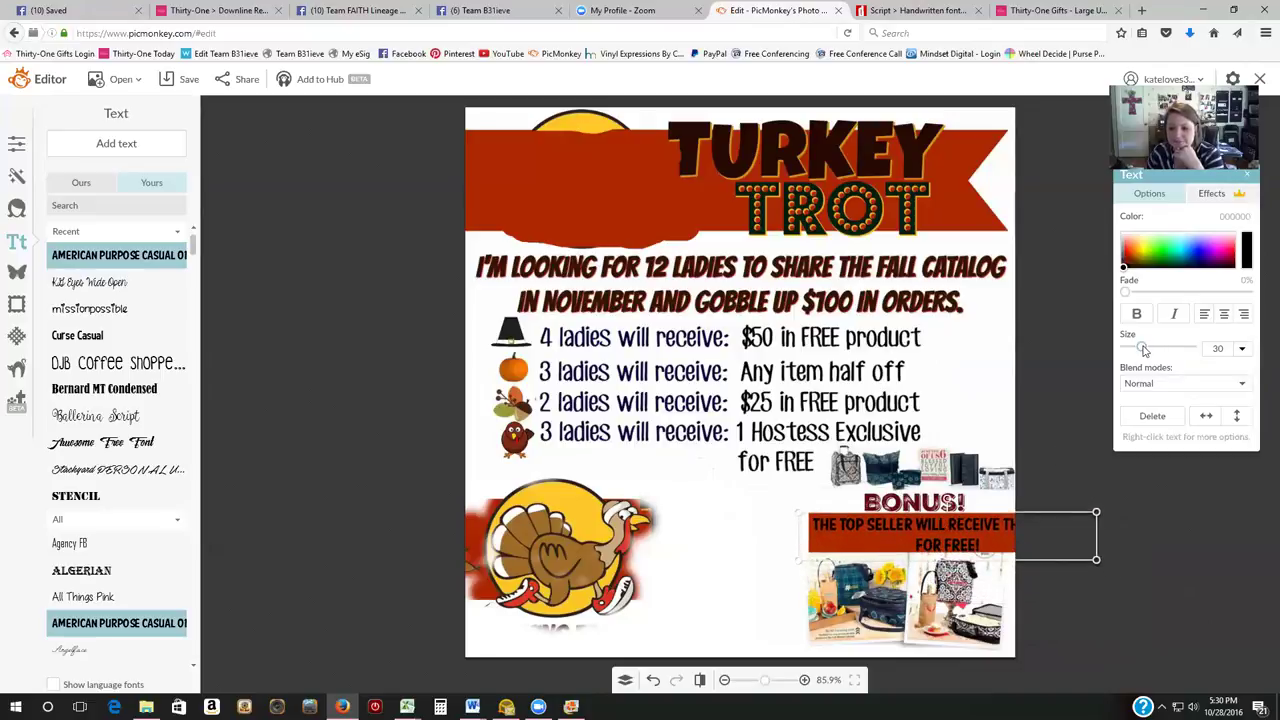
Narrow the text box to the visible width of the red rectangle and set the text size to 27
{"action": "left_click_drag", "start_coordinate": [1143, 349], "coordinate": [1130, 348]}
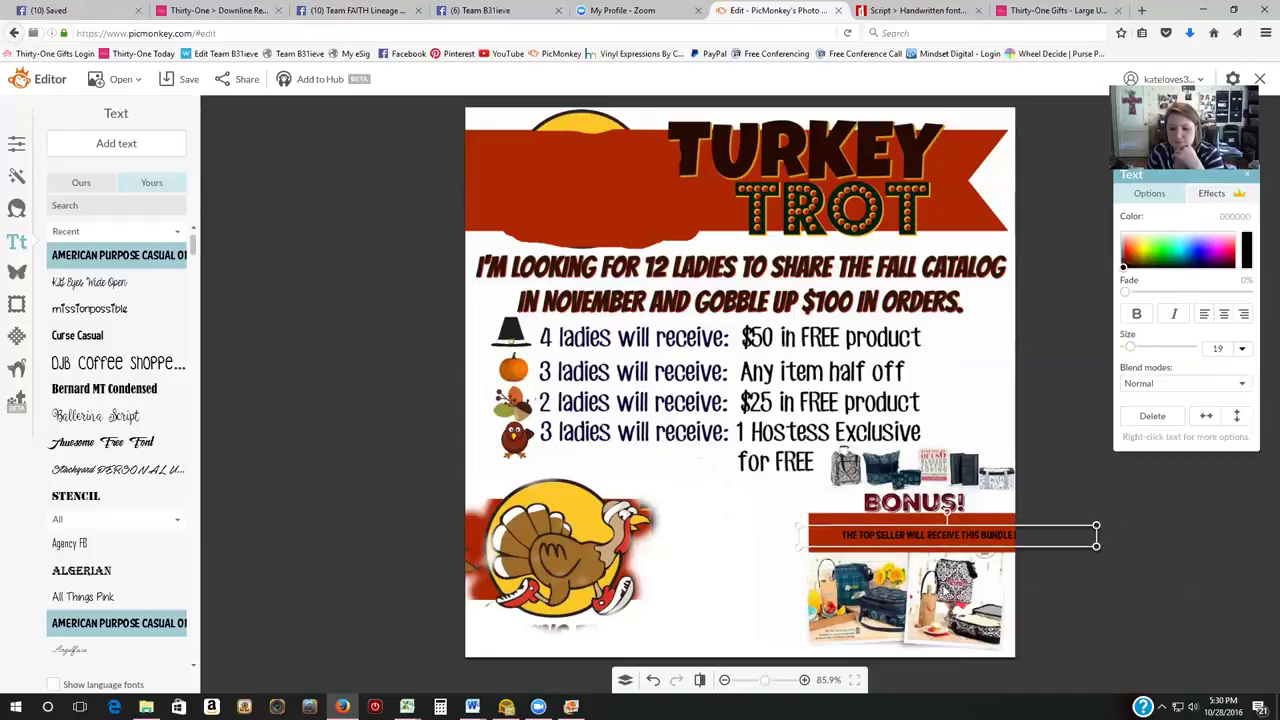
{"action": "mouse_move", "coordinate": [955, 537]}
{"action": "left_mouse_down"}
{"action": "mouse_move", "coordinate": [928, 530]}
{"action": "mouse_move", "coordinate": [967, 524]}
{"action": "left_mouse_up"}
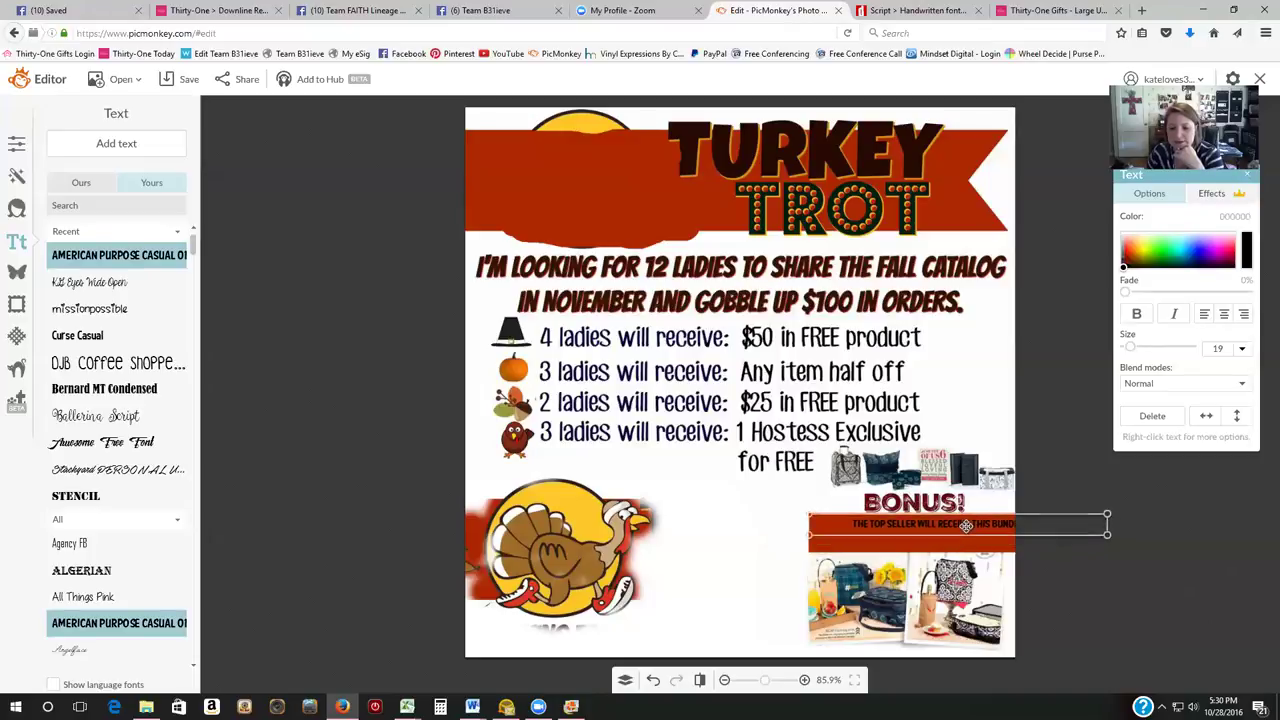
{"action": "left_click_drag", "start_coordinate": [1107, 521], "coordinate": [972, 530]}
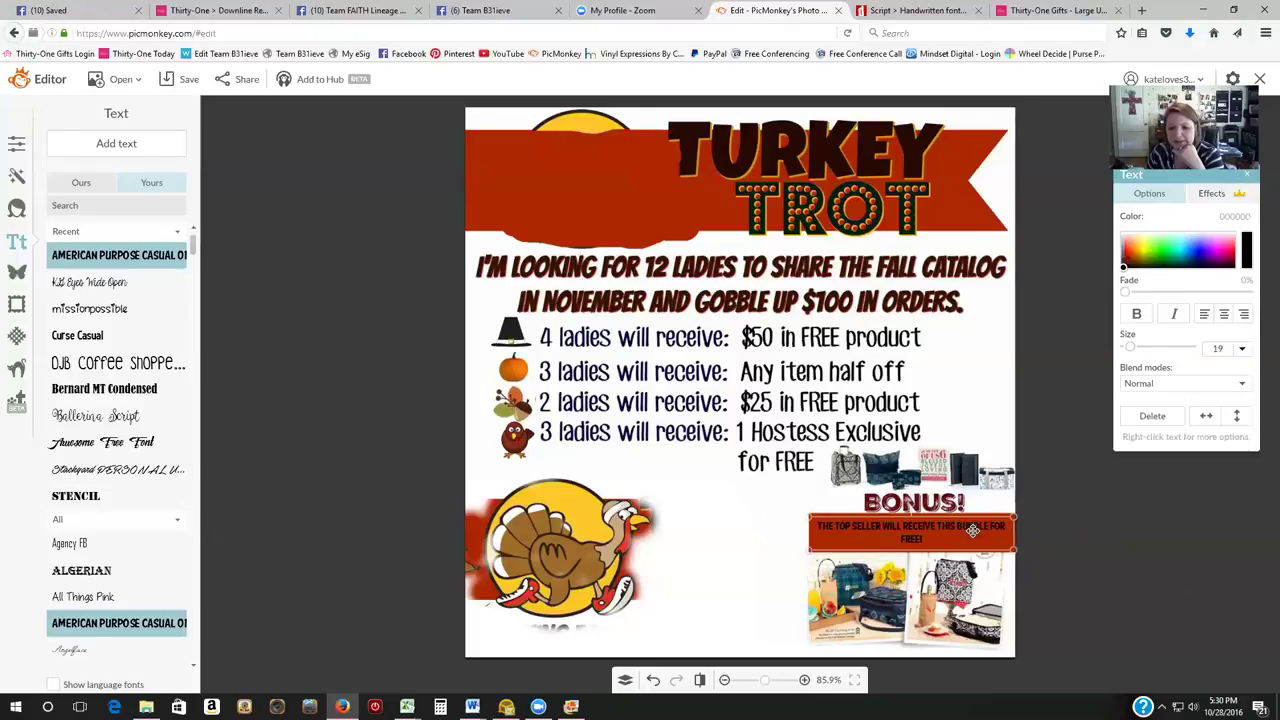
{"action": "left_click_drag", "start_coordinate": [1133, 348], "coordinate": [1145, 352]}
{"action": "left_click", "coordinate": [1073, 606]}
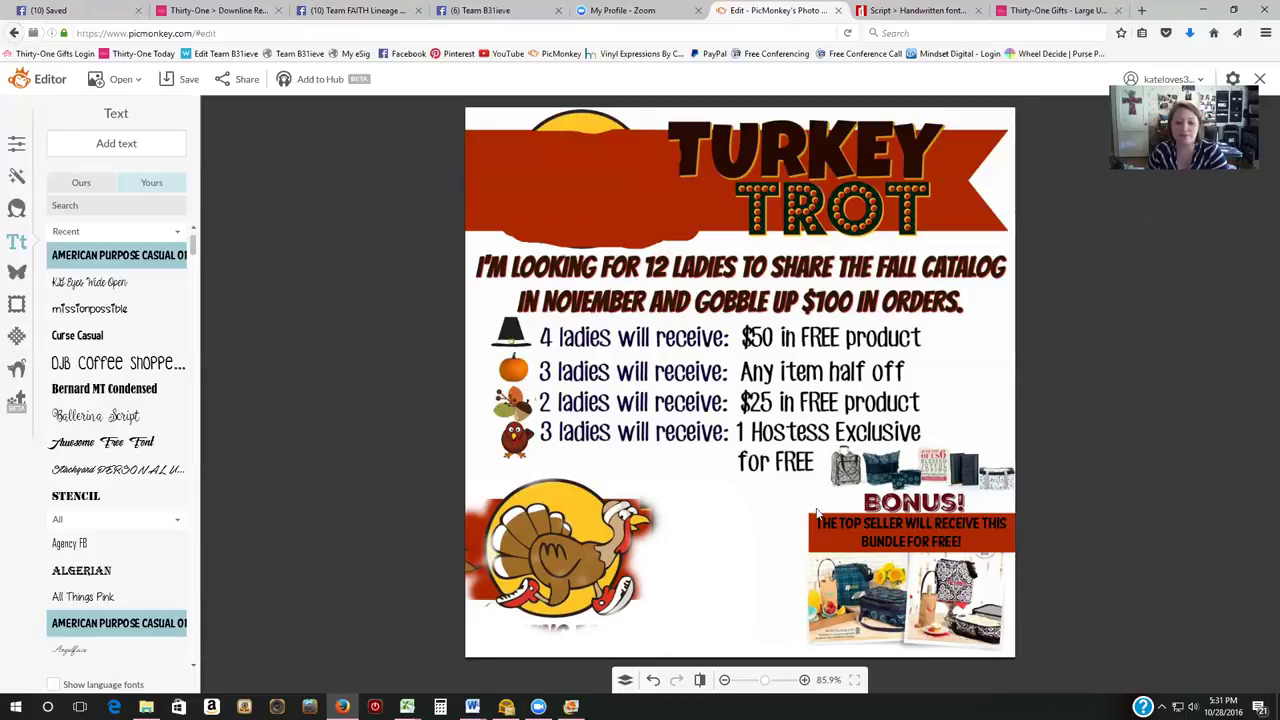
Shift the red rectangle slightly down and move the Top Seller text off it into the blank space beside the lower turkey
{"action": "left_click", "coordinate": [950, 524]}
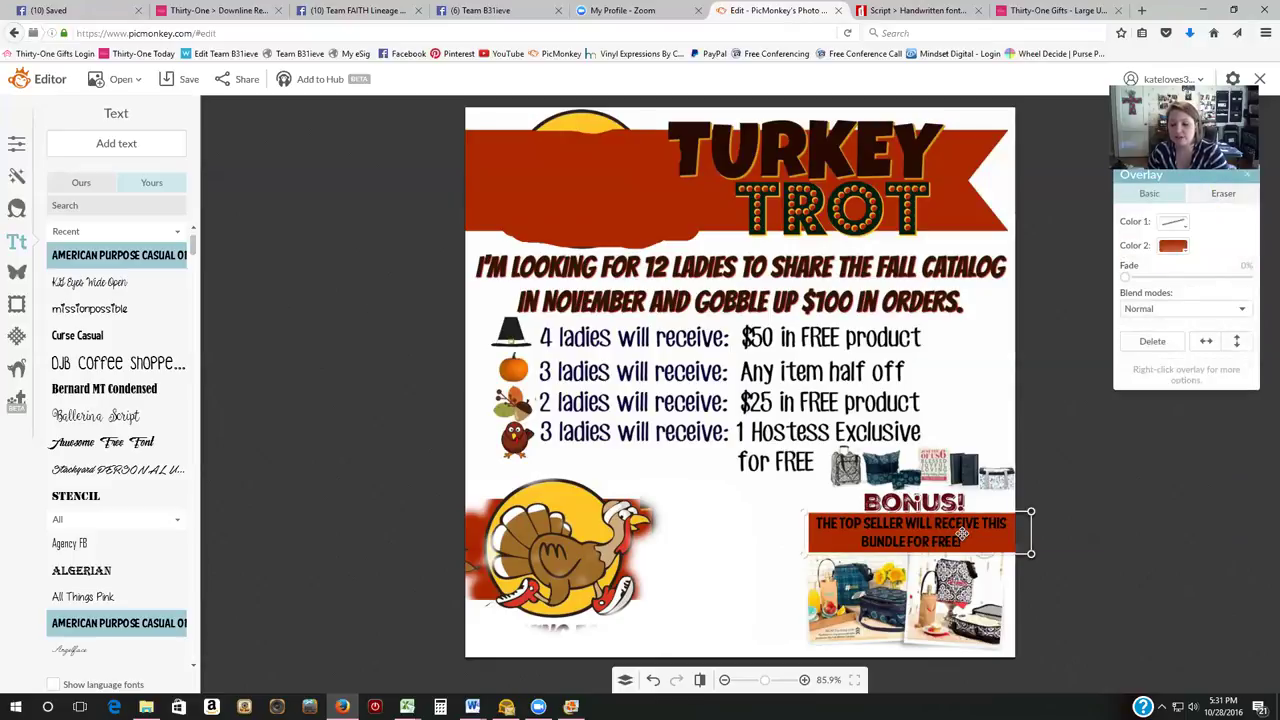
{"action": "left_click", "coordinate": [1075, 531]}
{"action": "left_click", "coordinate": [1018, 527]}
{"action": "left_click_drag", "start_coordinate": [990, 530], "coordinate": [986, 537]}
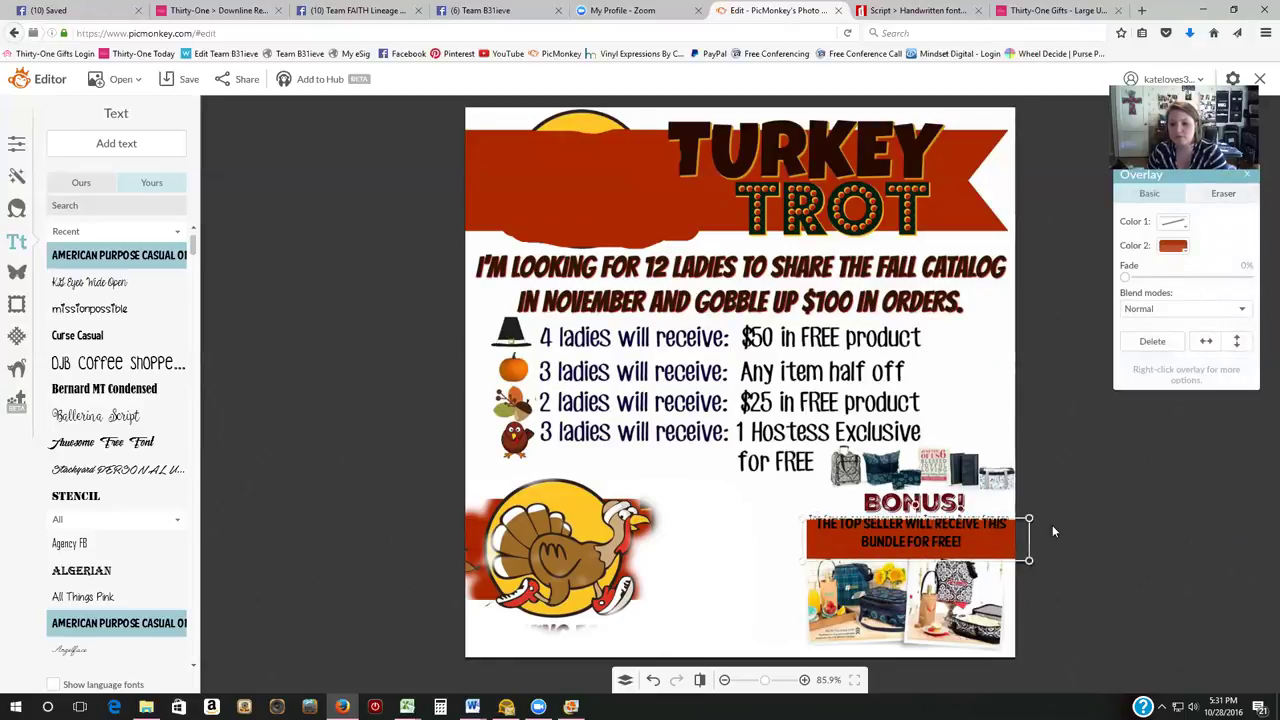
{"action": "left_click", "coordinate": [1052, 525]}
{"action": "left_click", "coordinate": [1000, 521]}
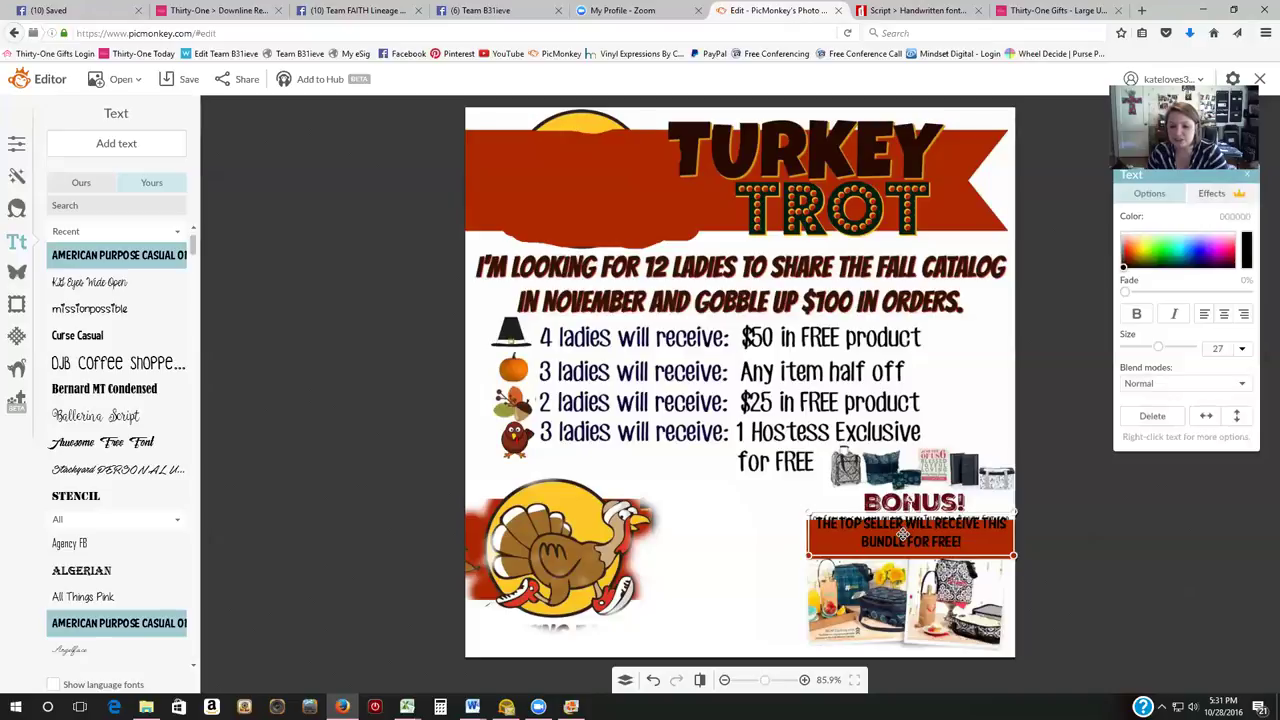
{"action": "left_click_drag", "start_coordinate": [903, 535], "coordinate": [712, 501]}
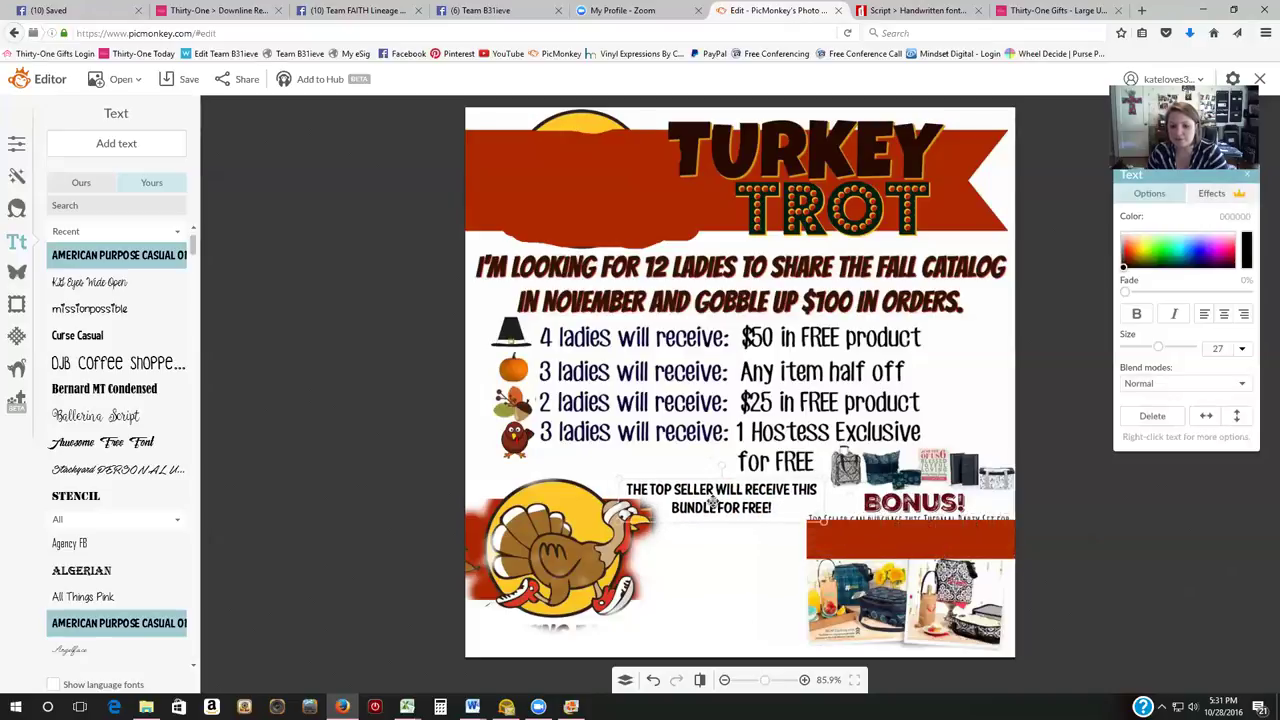
Shift the red rectangle slightly up beneath BONUS!, move the Top Seller text above the lower turkey and set its size to 30
{"action": "left_click_drag", "start_coordinate": [936, 539], "coordinate": [930, 533]}
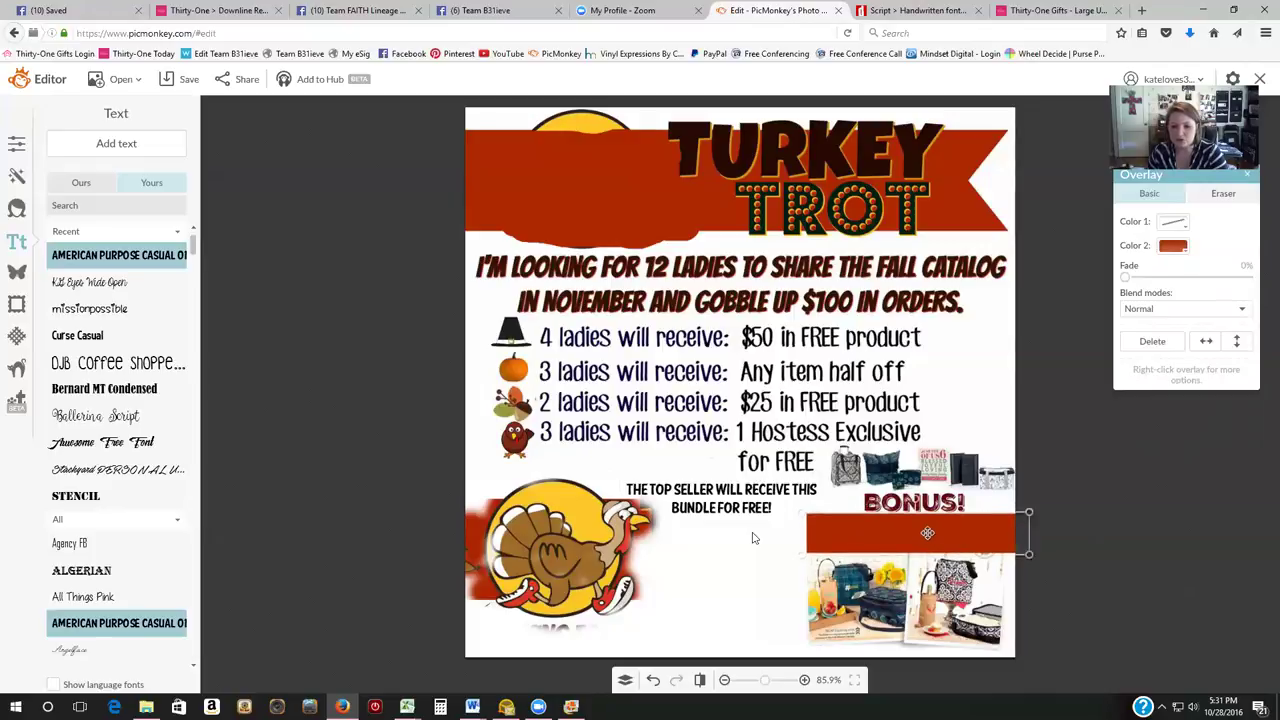
{"action": "left_click_drag", "start_coordinate": [716, 500], "coordinate": [625, 468]}
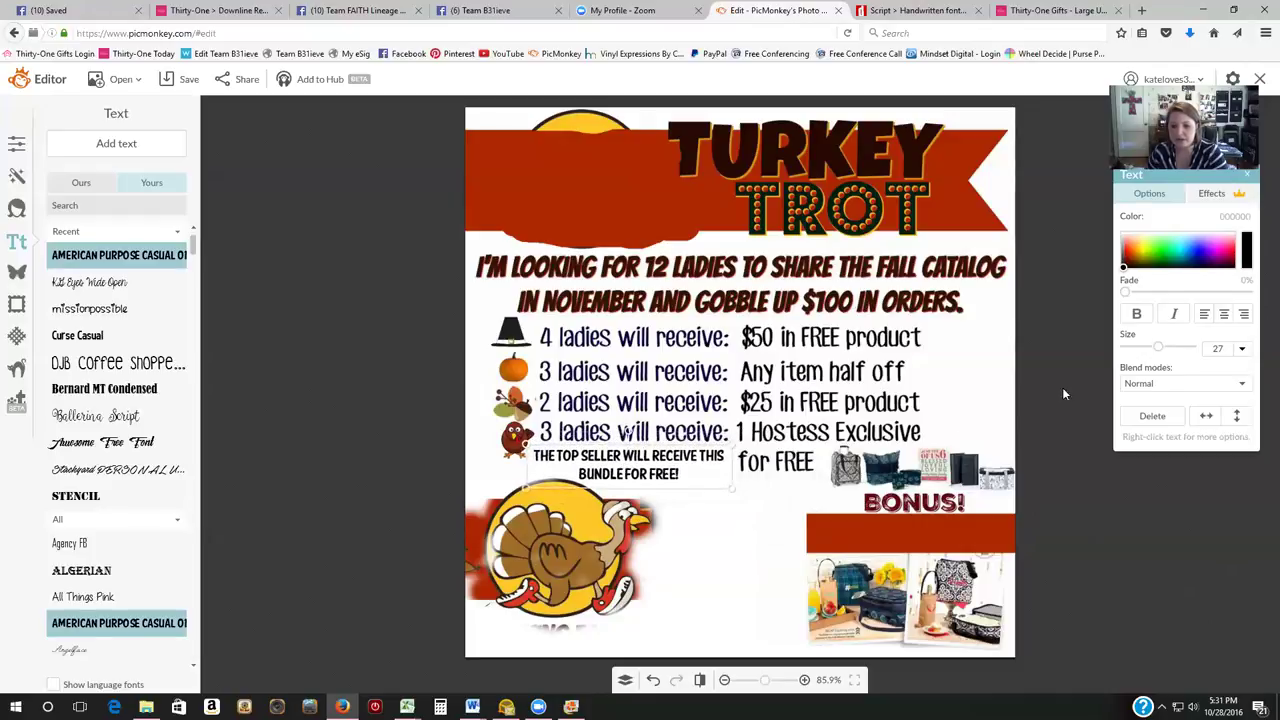
{"action": "left_click_drag", "start_coordinate": [1157, 346], "coordinate": [1161, 346]}
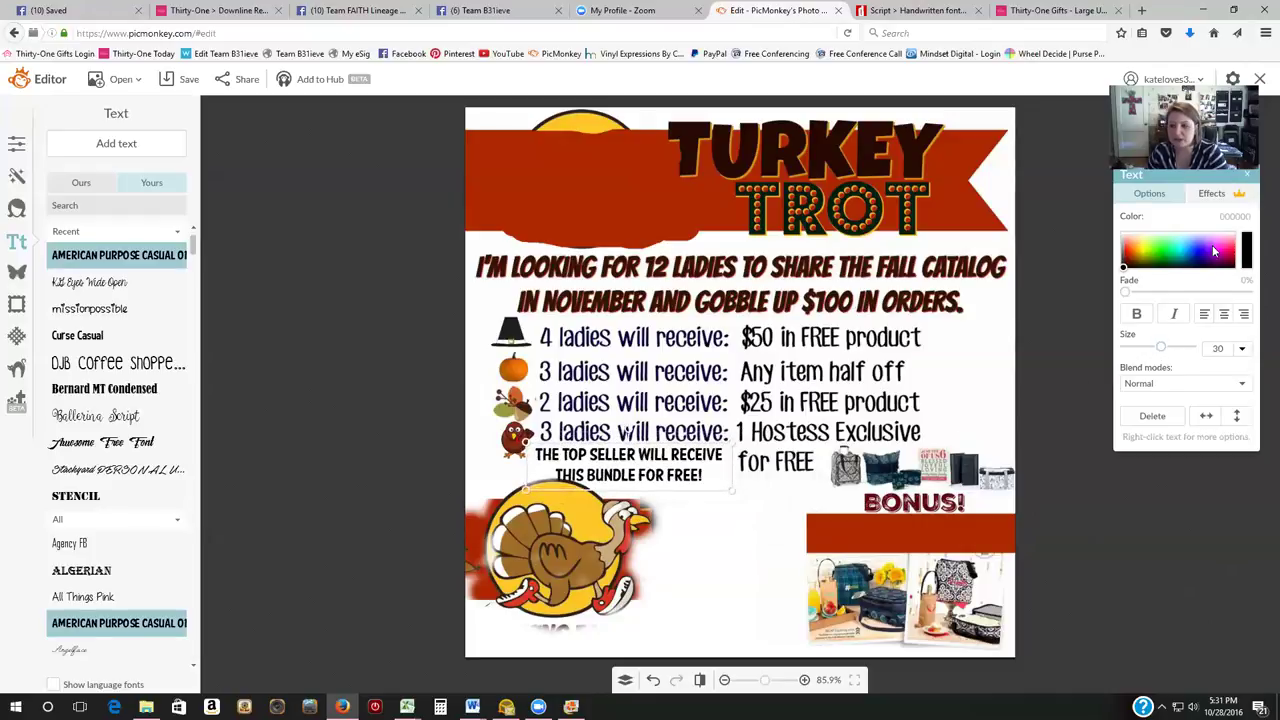
Apply a black Drop Shadow to the Top Seller text and move it onto the red rectangle below BONUS!
{"action": "left_click", "coordinate": [1212, 196]}
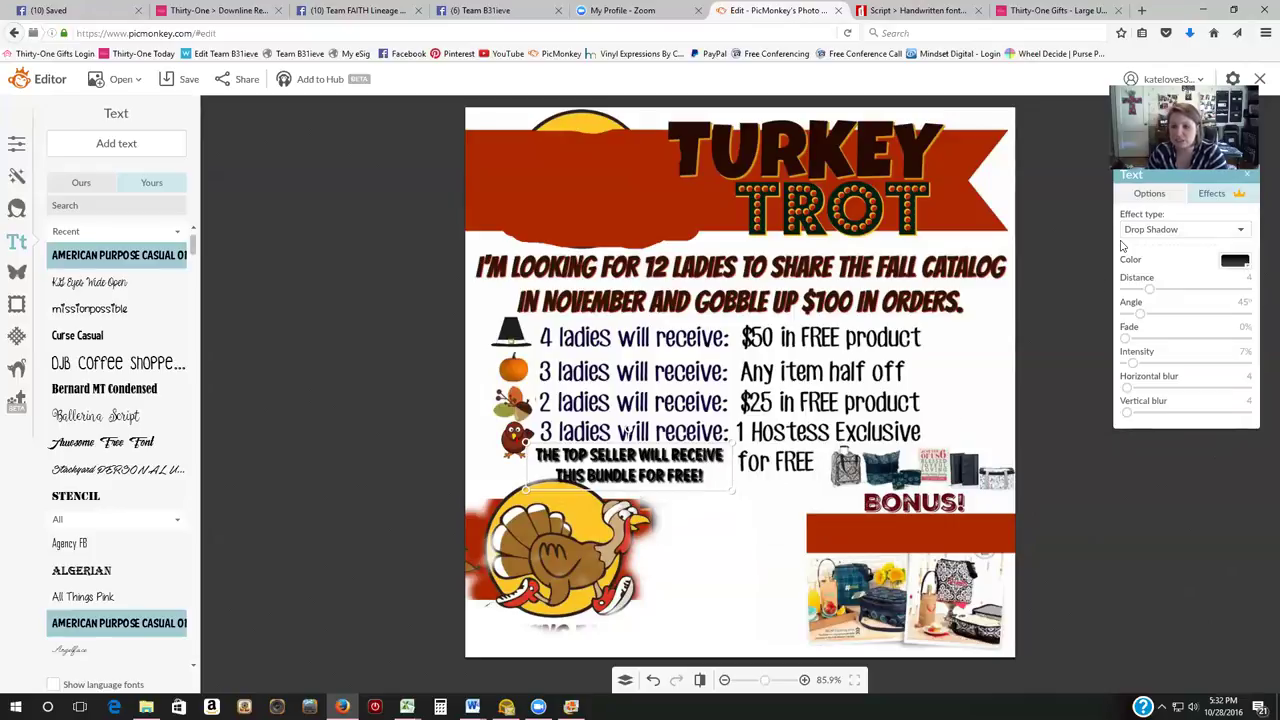
{"action": "left_click", "coordinate": [1166, 198]}
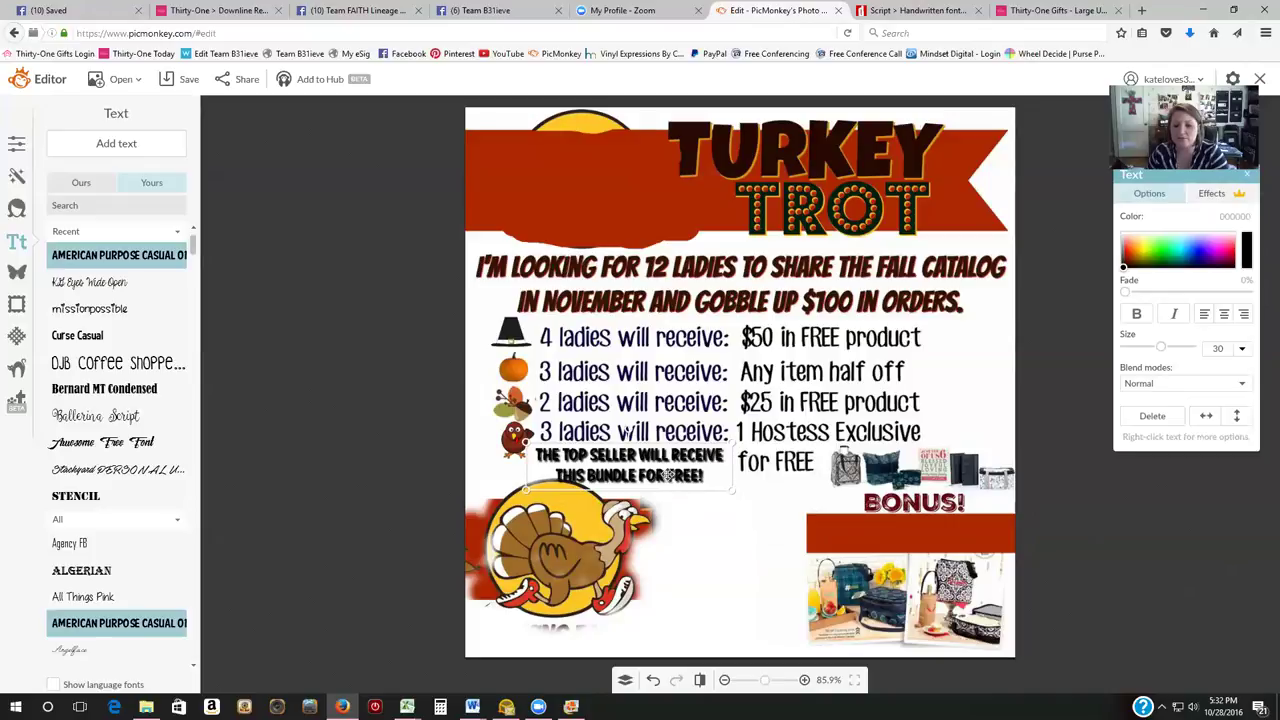
{"action": "left_click_drag", "start_coordinate": [694, 456], "coordinate": [973, 524]}
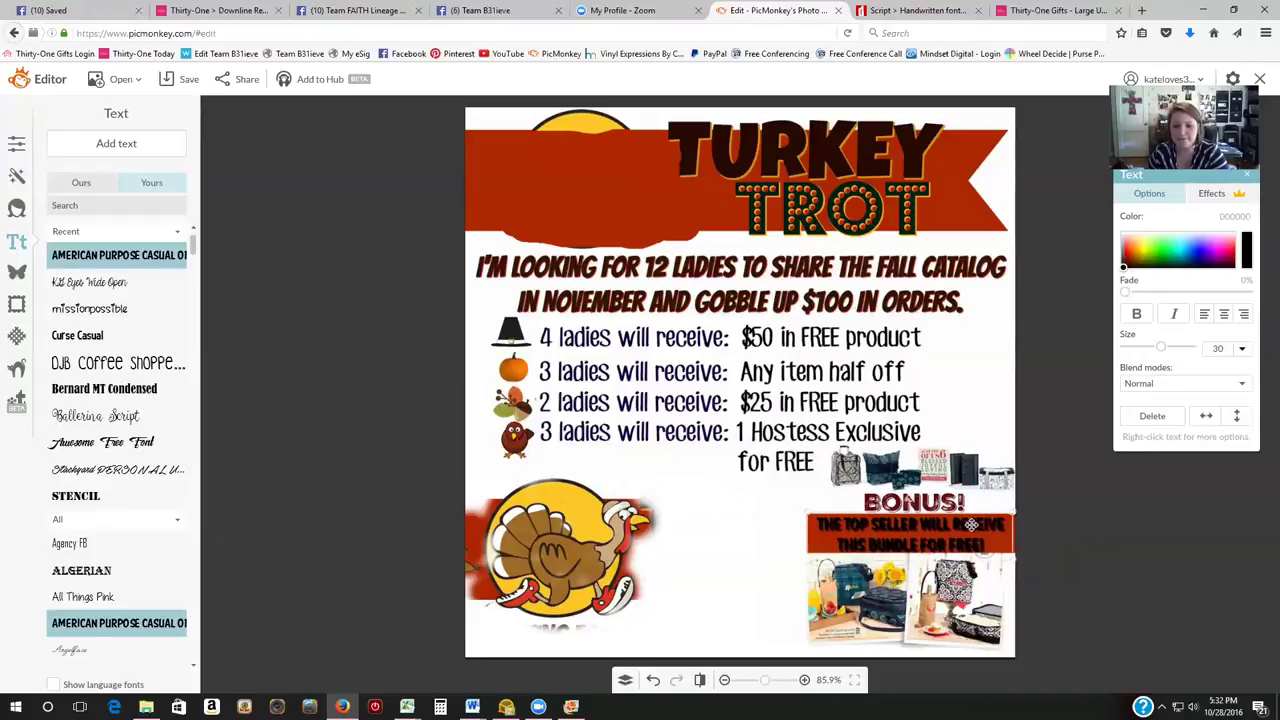
{"action": "left_click", "coordinate": [684, 567]}
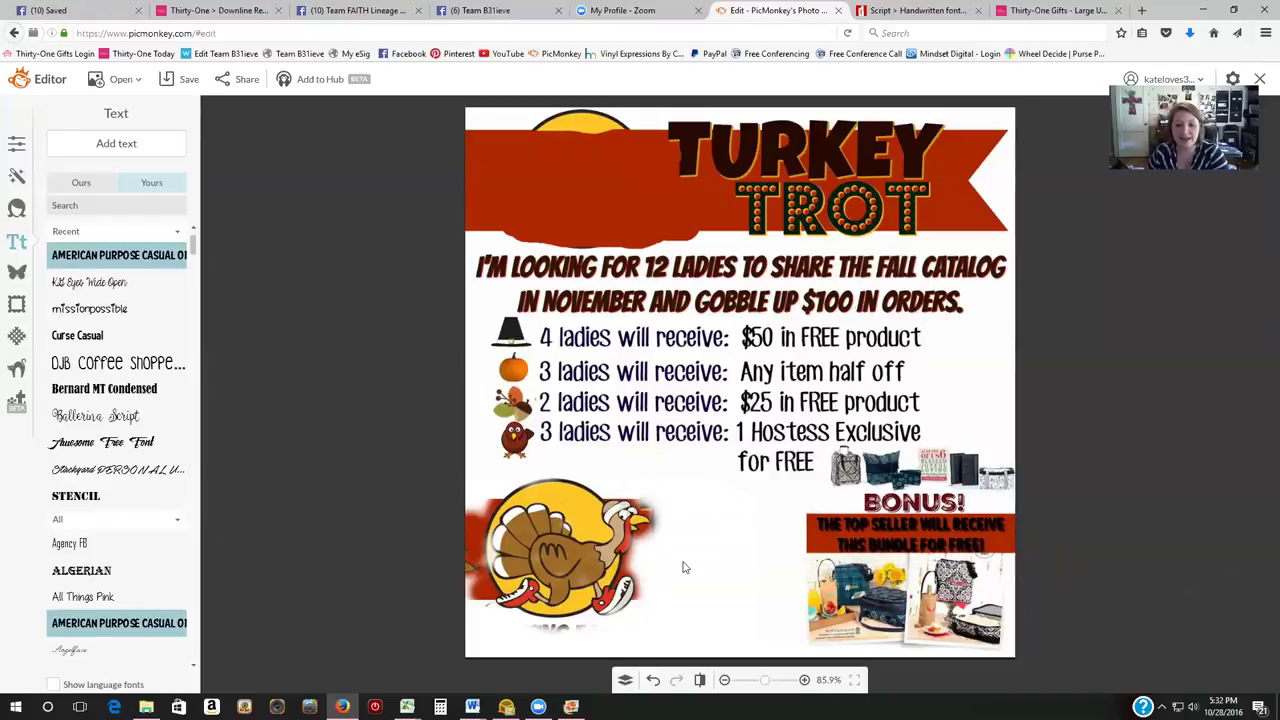
Open the PicMonkey home page in a new browser tab
{"action": "left_click", "coordinate": [1145, 10]}
{"action": "type", "text": "pic"}
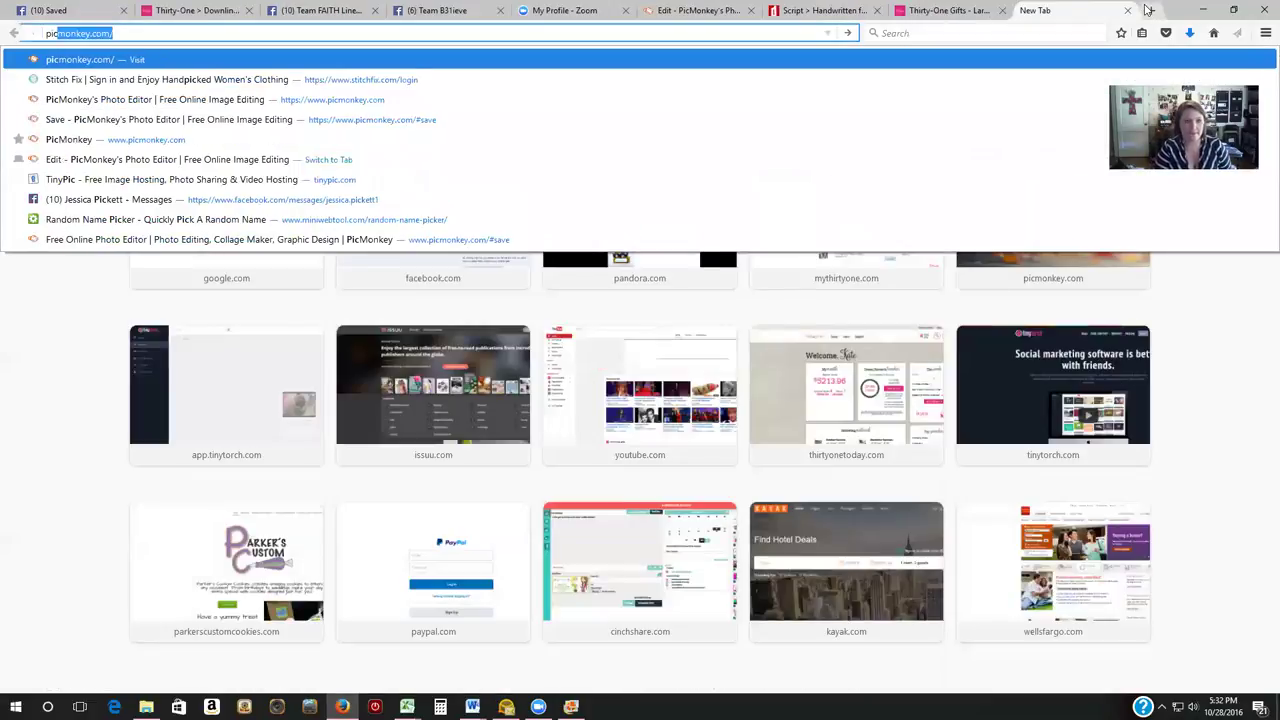
{"action": "key", "text": "Return"}
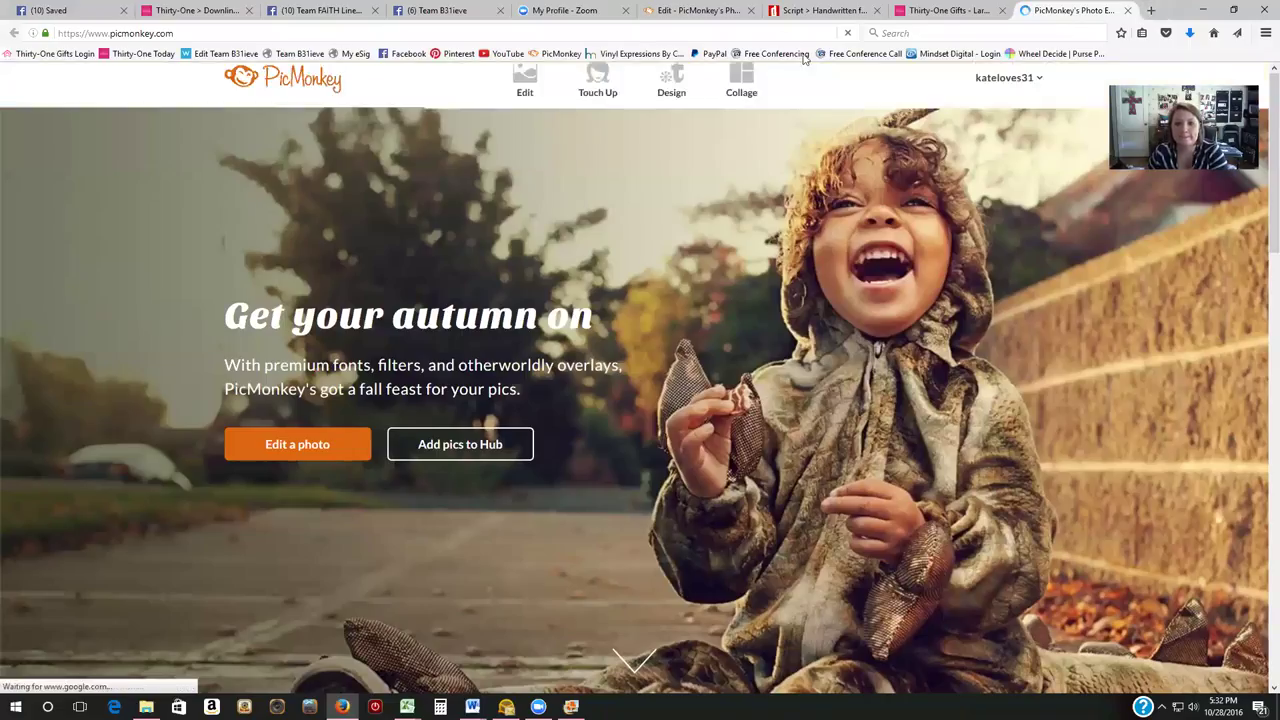
Close the Turkey Trot flyer editor without saving, close the font download page and return to the PicMonkey home page
{"action": "left_click", "coordinate": [751, 11]}
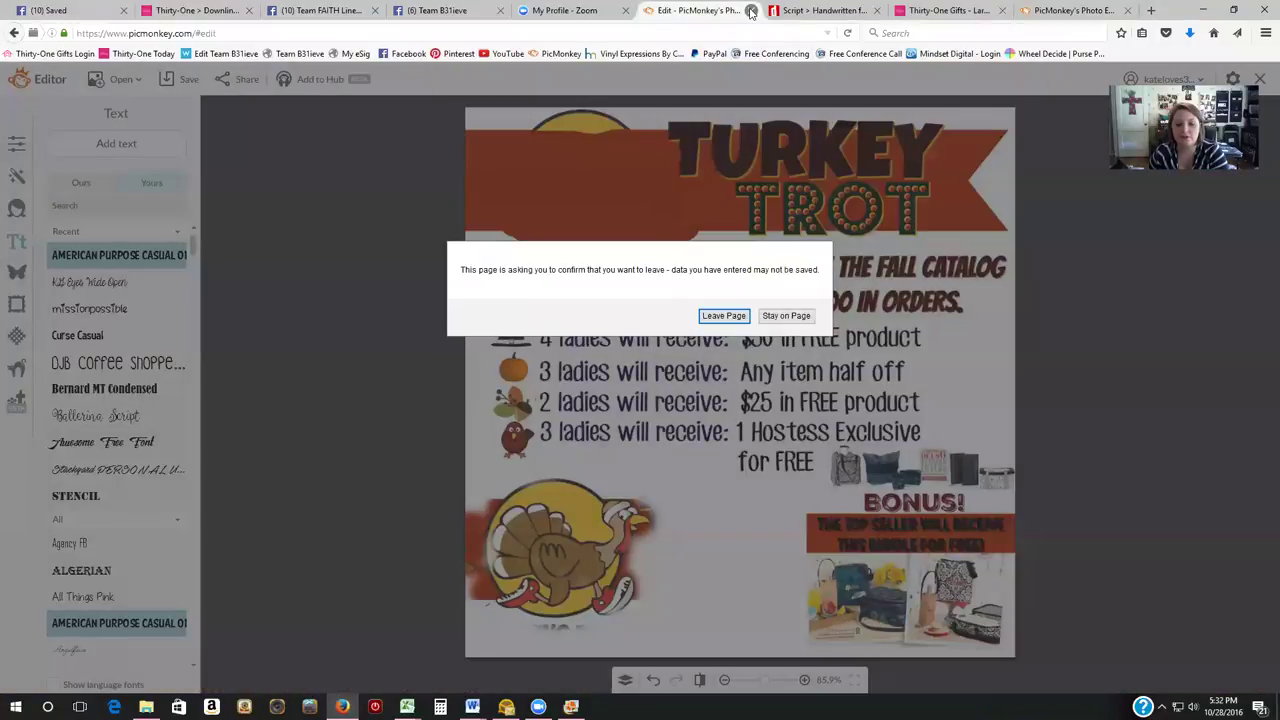
{"action": "left_click", "coordinate": [723, 316]}
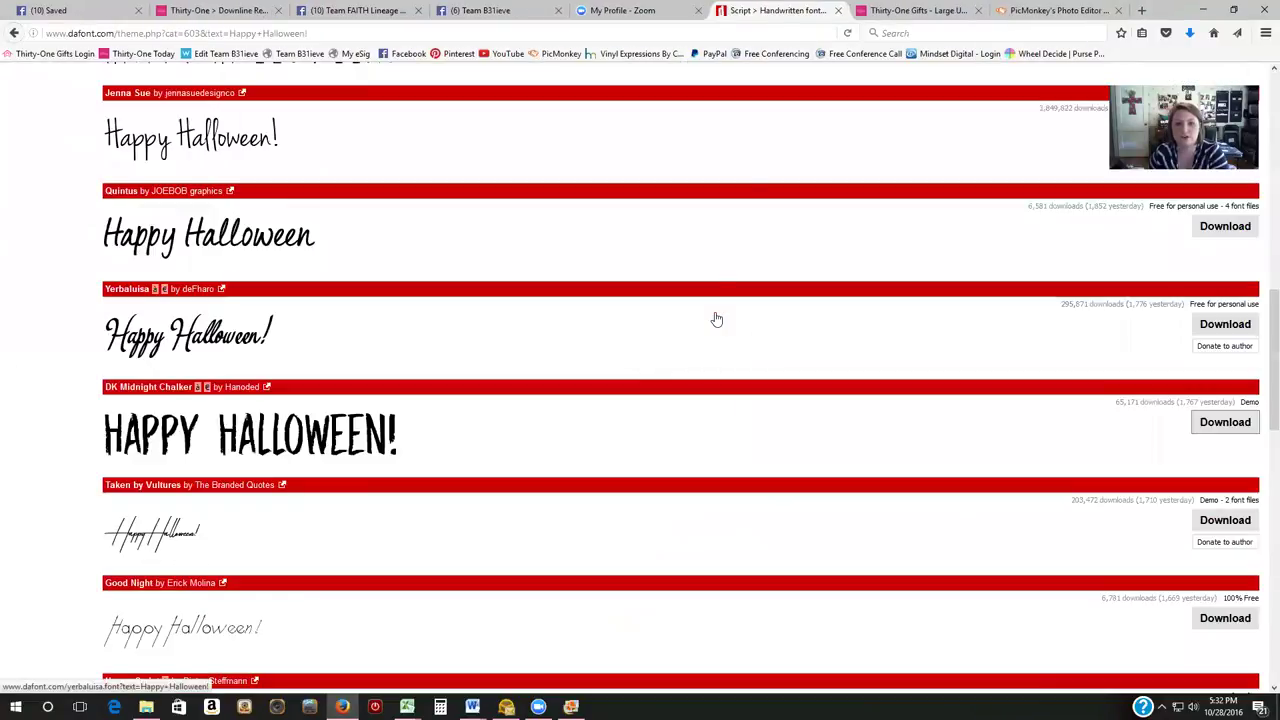
{"action": "left_click", "coordinate": [838, 12]}
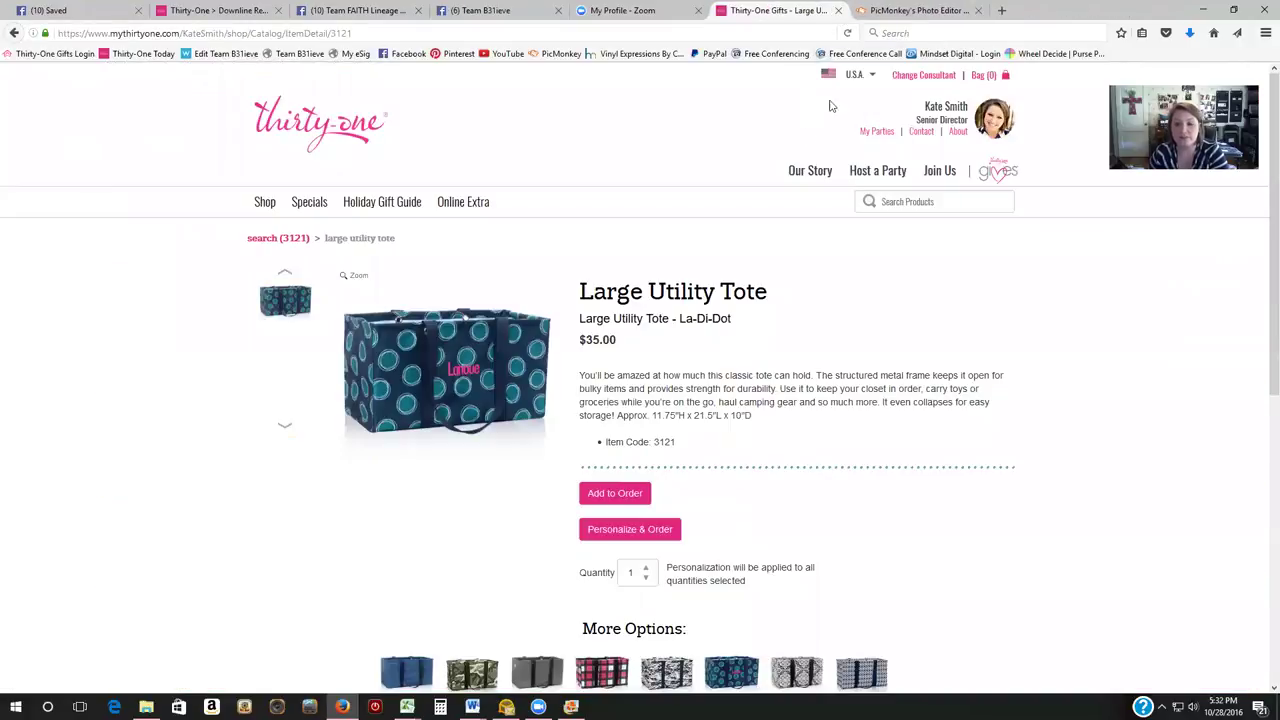
{"action": "left_click", "coordinate": [918, 11]}
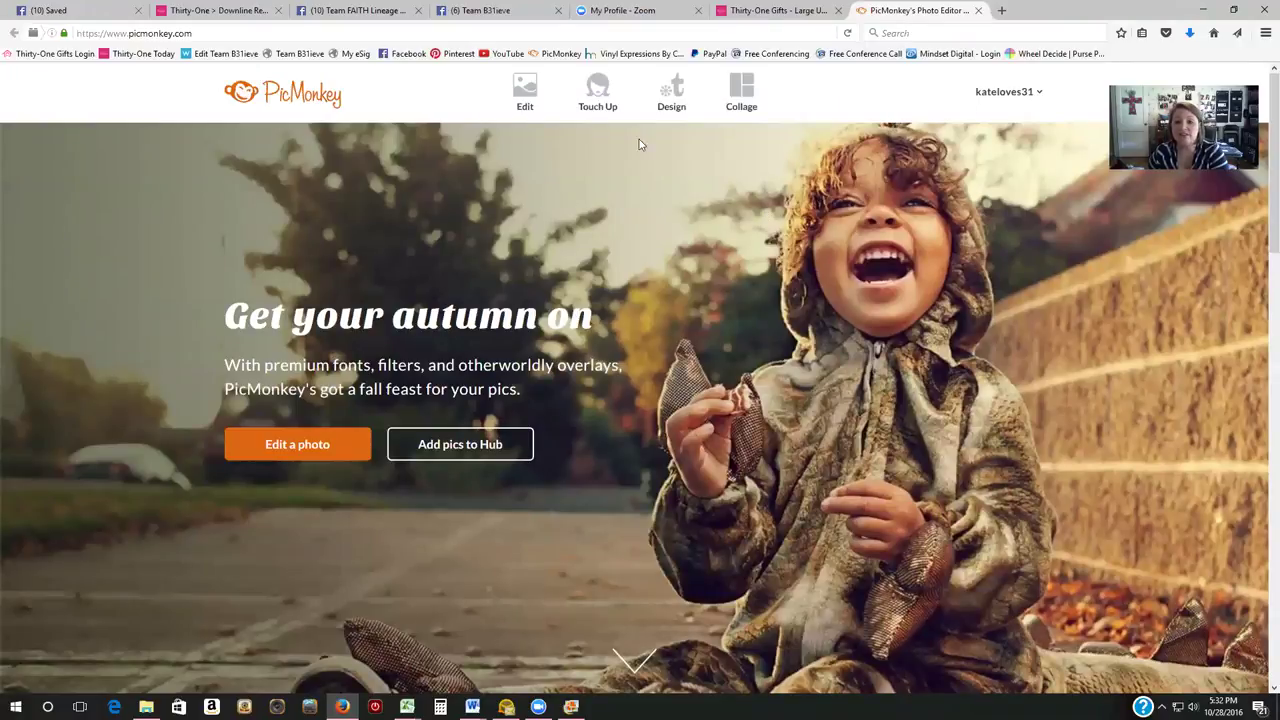
{"action": "mouse_move", "coordinate": [673, 108]}
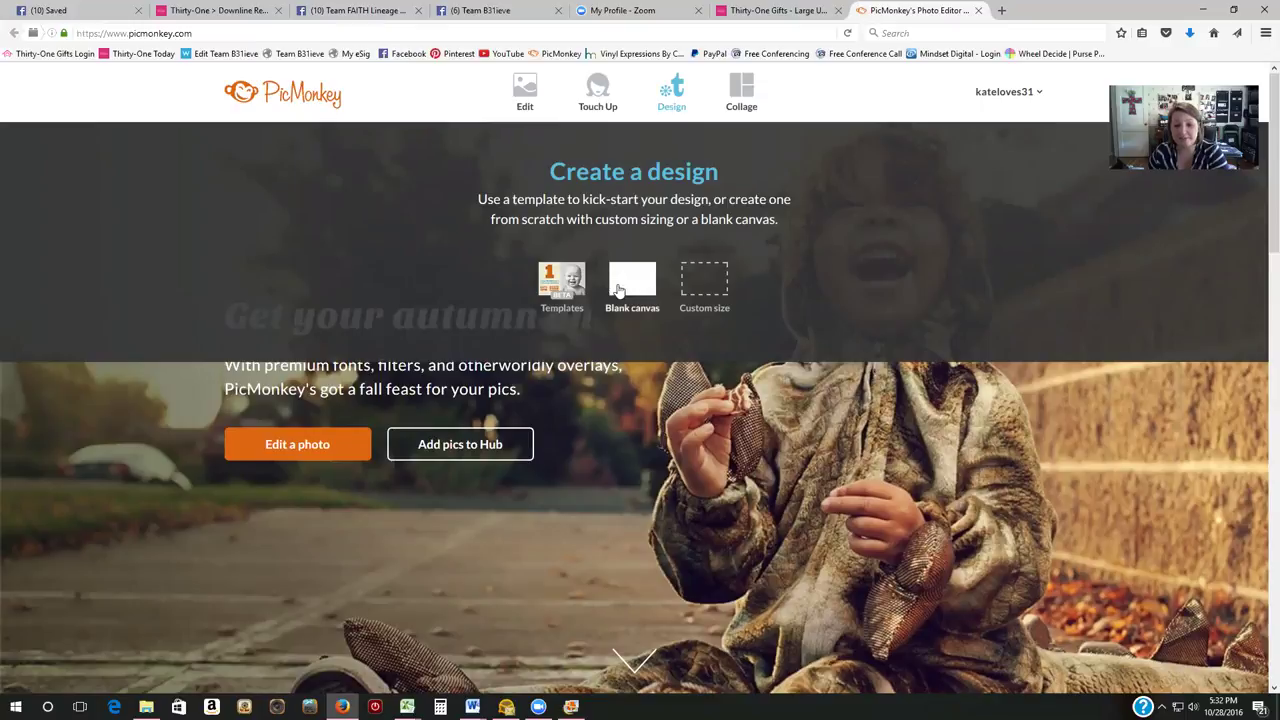
{"action": "left_click", "coordinate": [688, 288]}
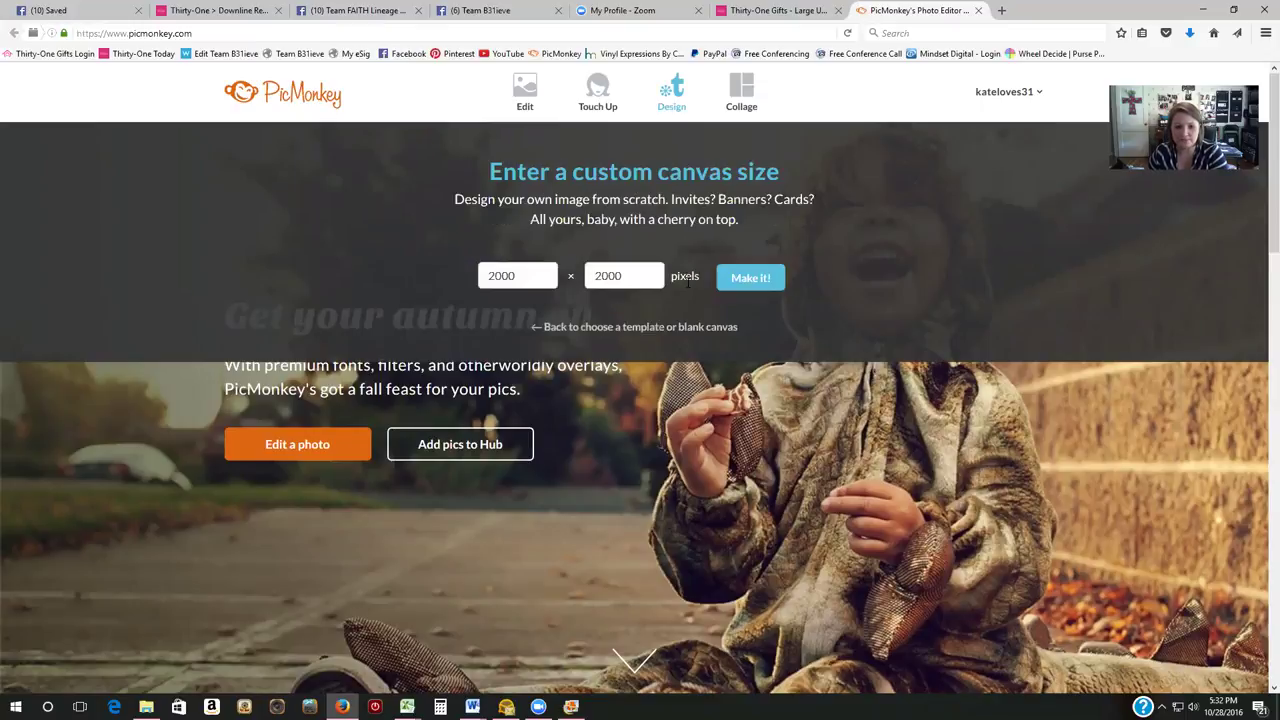
{"action": "left_click", "coordinate": [600, 328]}
{"action": "left_click", "coordinate": [640, 280]}
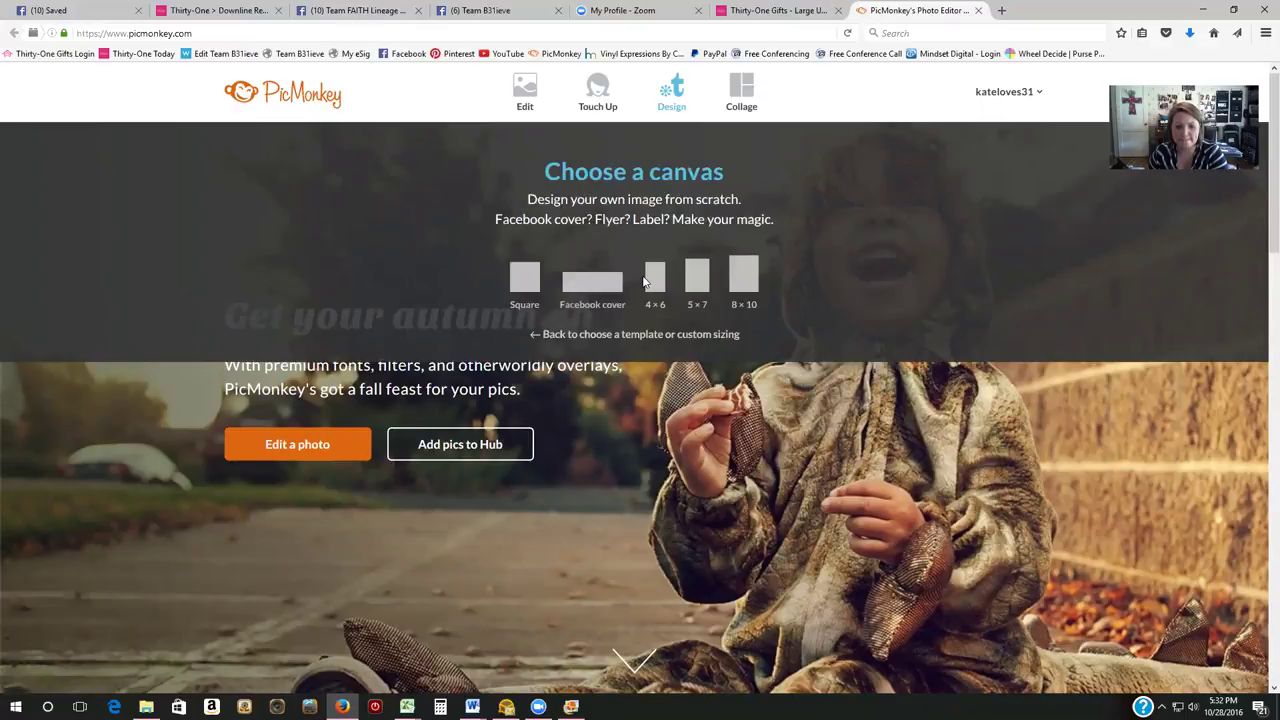
{"action": "left_click", "coordinate": [586, 336]}
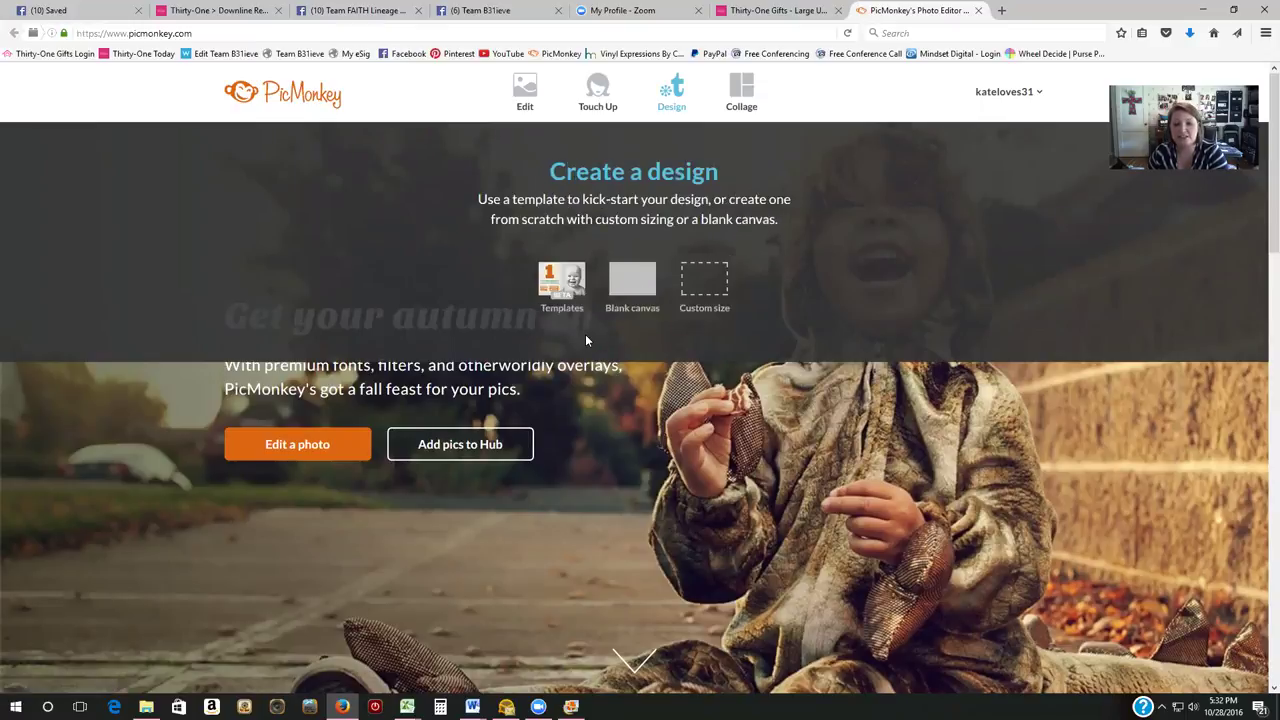
Create a new design on a blank Square canvas
{"action": "left_click", "coordinate": [632, 282]}
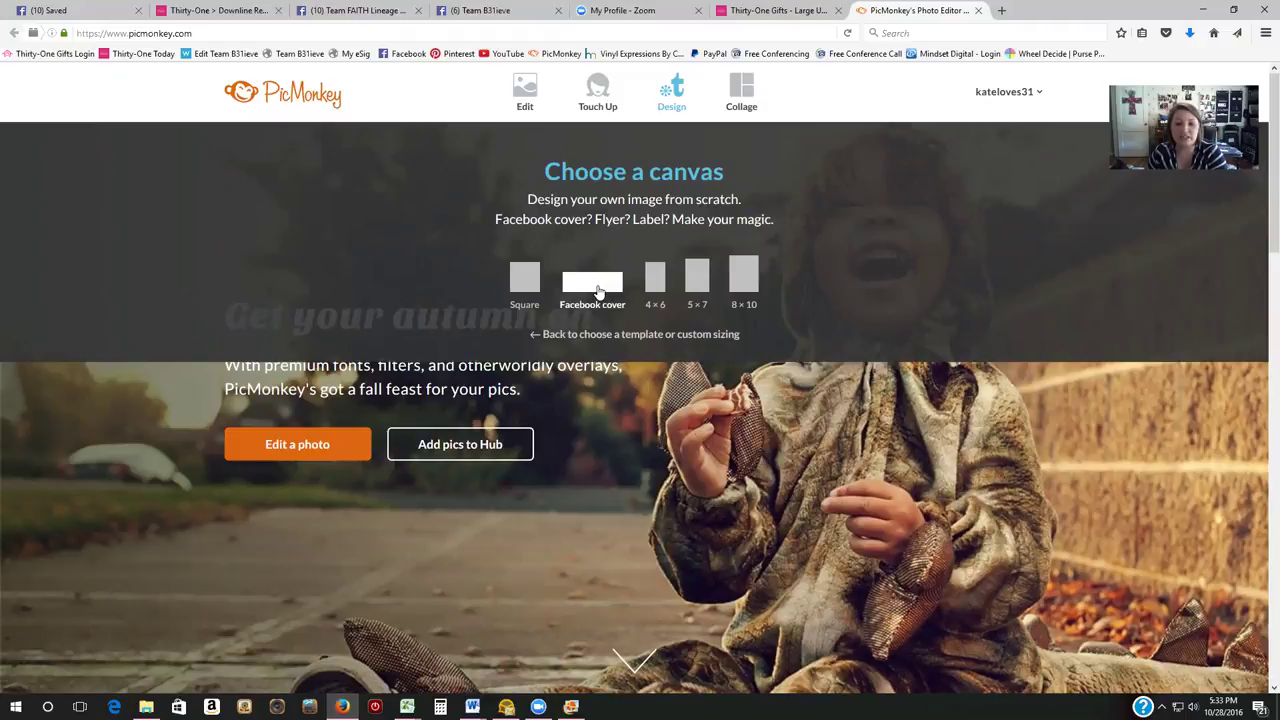
{"action": "left_click", "coordinate": [531, 283]}
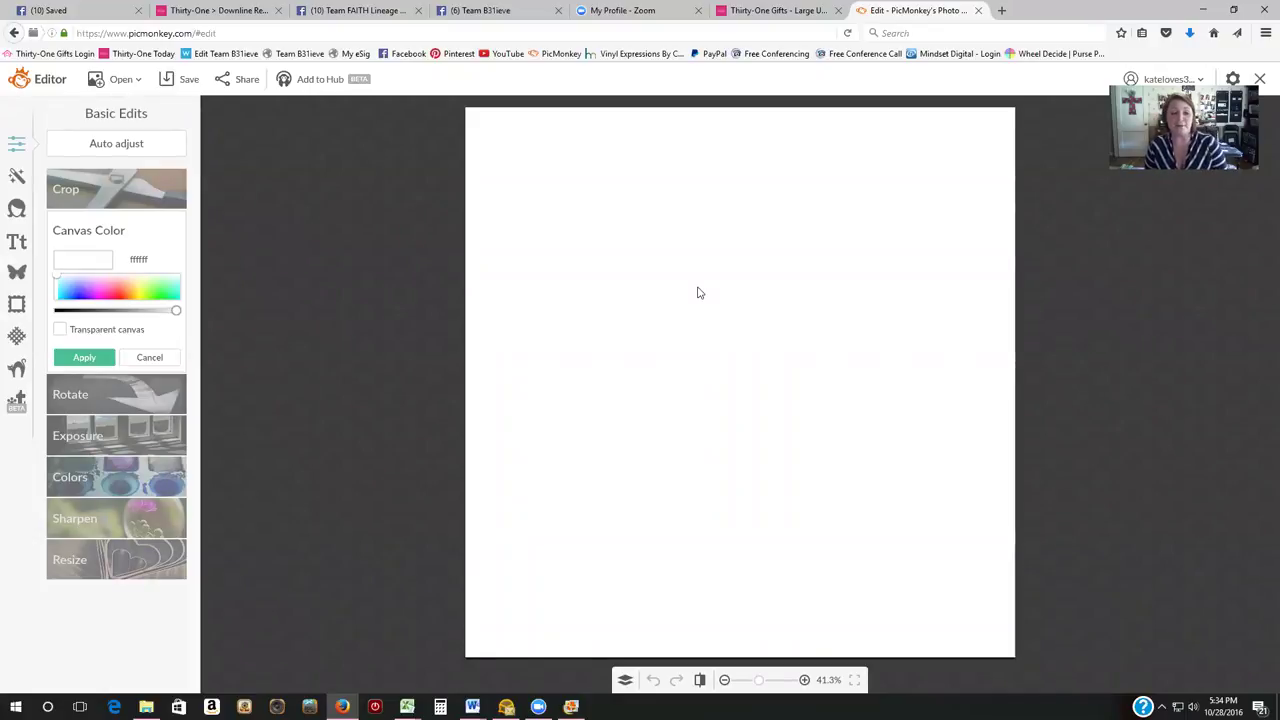
Preview a red canvas color, restore it to white (ffffff) and apply it
{"action": "left_click", "coordinate": [121, 295]}
{"action": "mouse_move", "coordinate": [122, 298]}
{"action": "left_mouse_down"}
{"action": "mouse_move", "coordinate": [138, 303]}
{"action": "mouse_move", "coordinate": [131, 313]}
{"action": "left_mouse_up"}
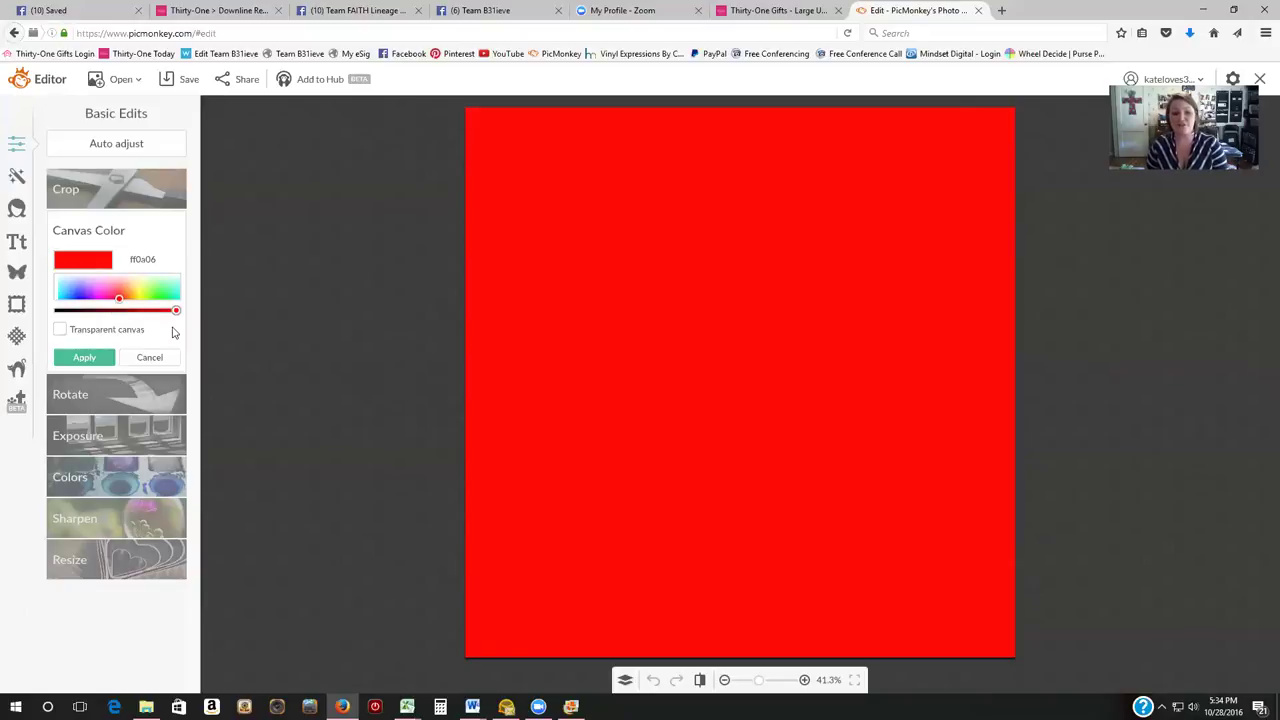
{"action": "left_click_drag", "start_coordinate": [118, 300], "coordinate": [59, 289]}
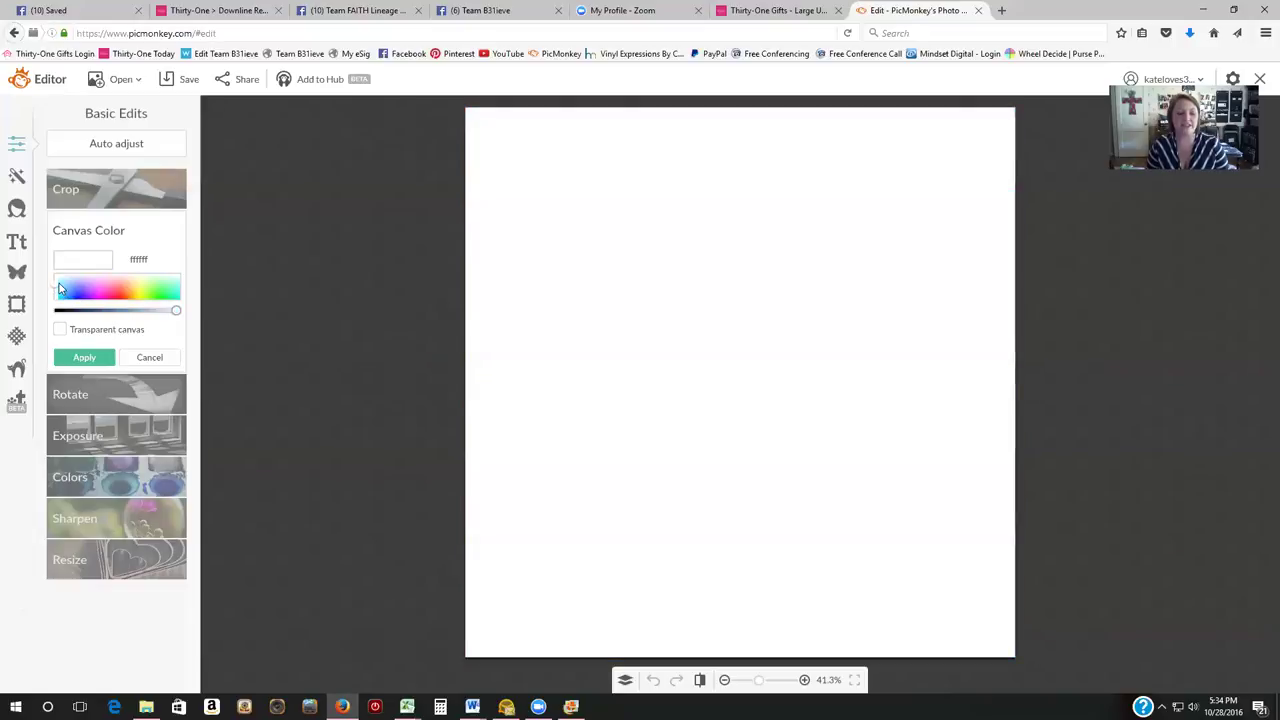
{"action": "left_click", "coordinate": [84, 358]}
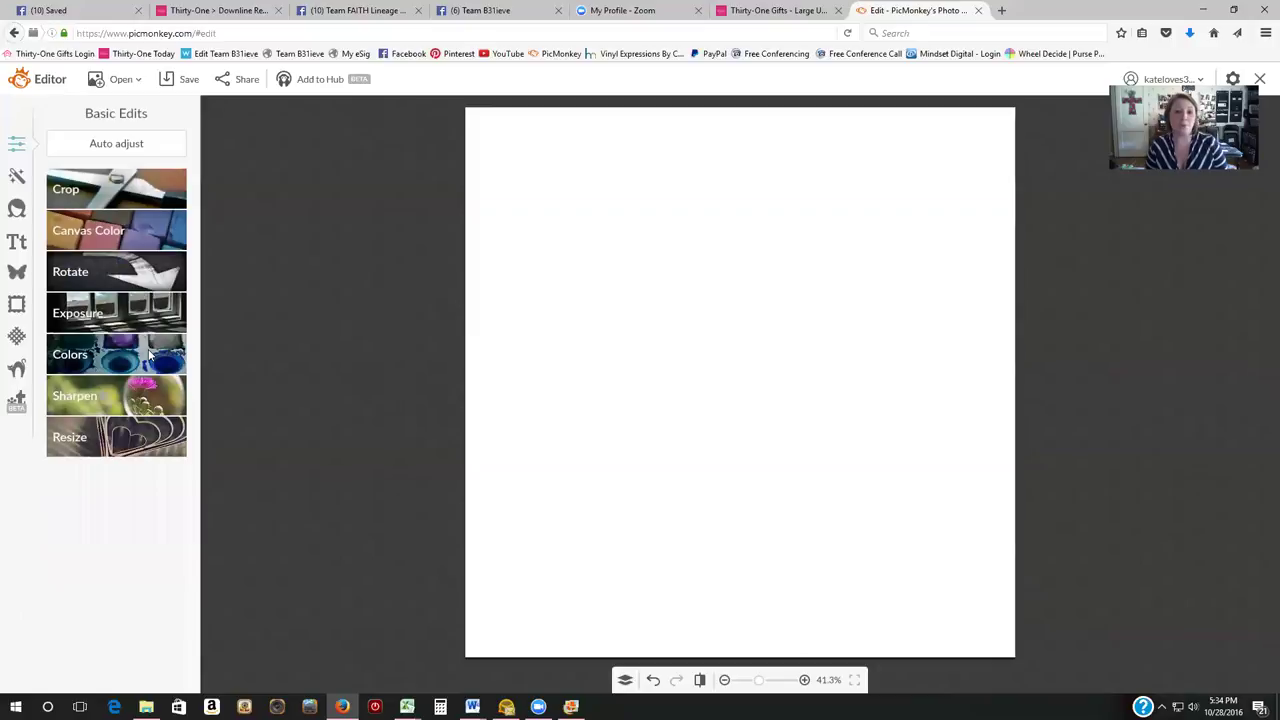
Add a Simple Edge frame with a red outer color and an outer thickness of 82 to the white canvas
{"action": "left_click", "coordinate": [17, 305]}
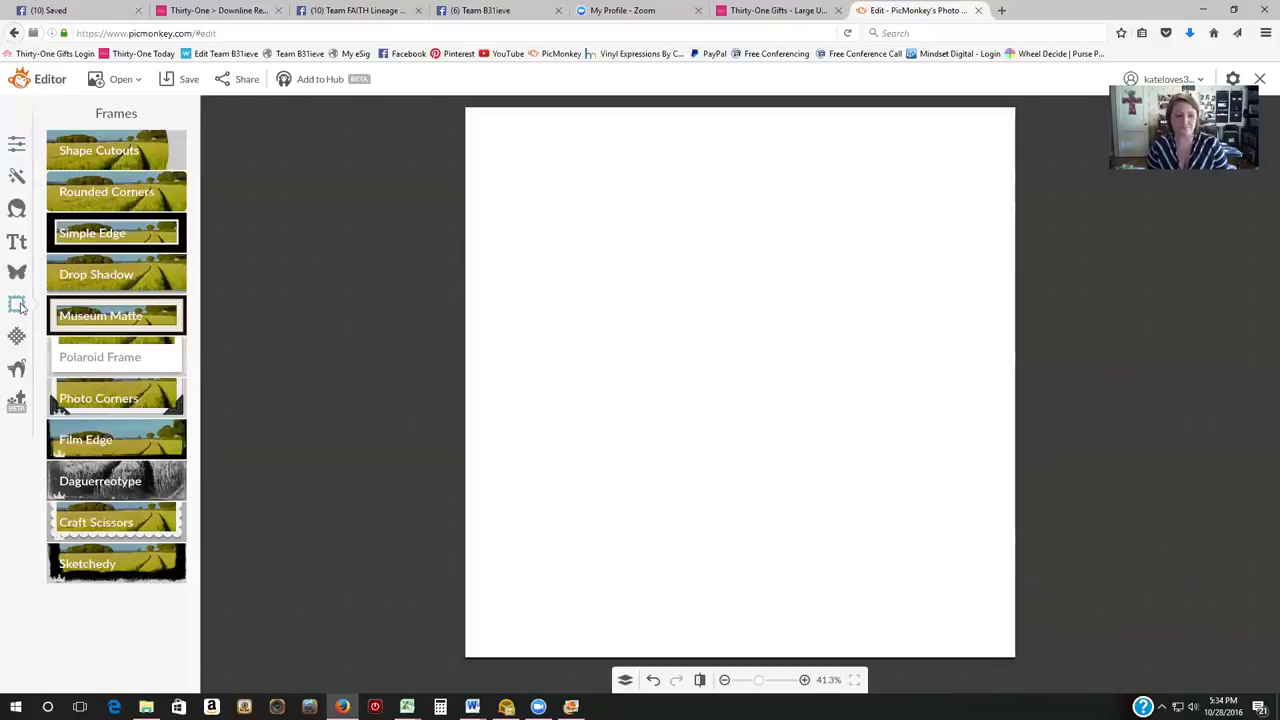
{"action": "left_click", "coordinate": [146, 245]}
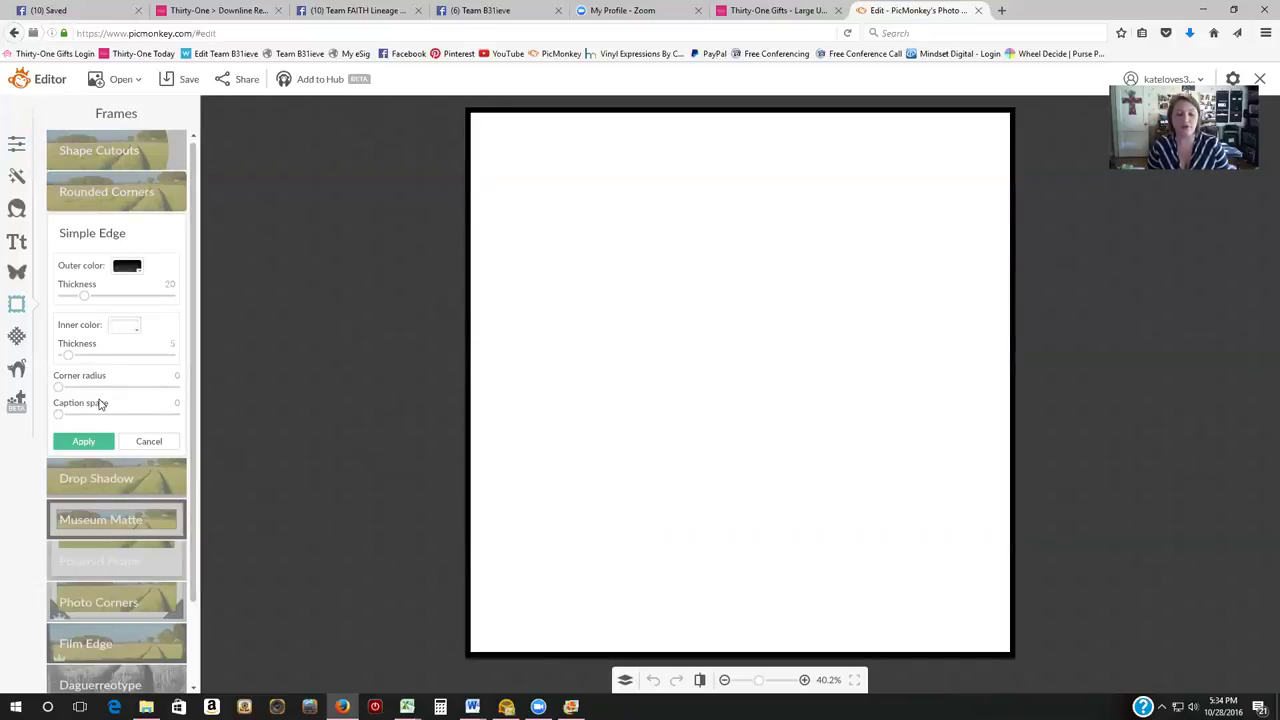
{"action": "left_click_drag", "start_coordinate": [84, 297], "coordinate": [163, 301]}
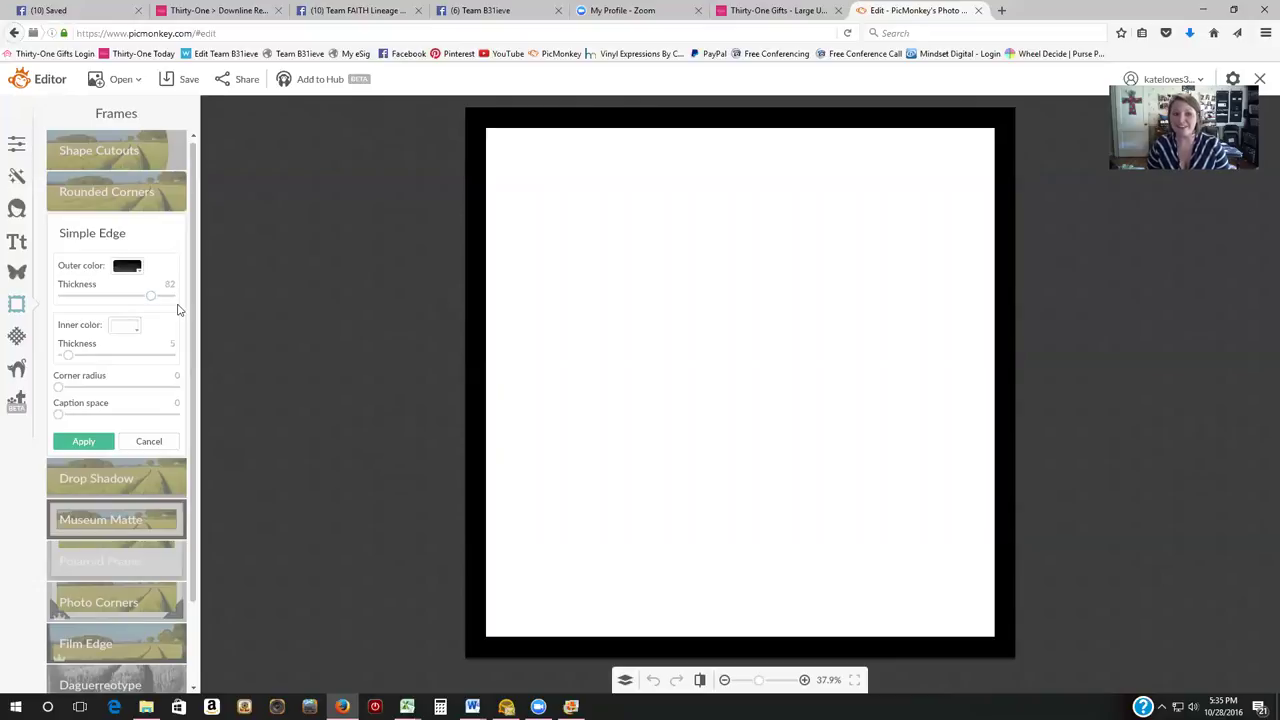
{"action": "left_click", "coordinate": [138, 270]}
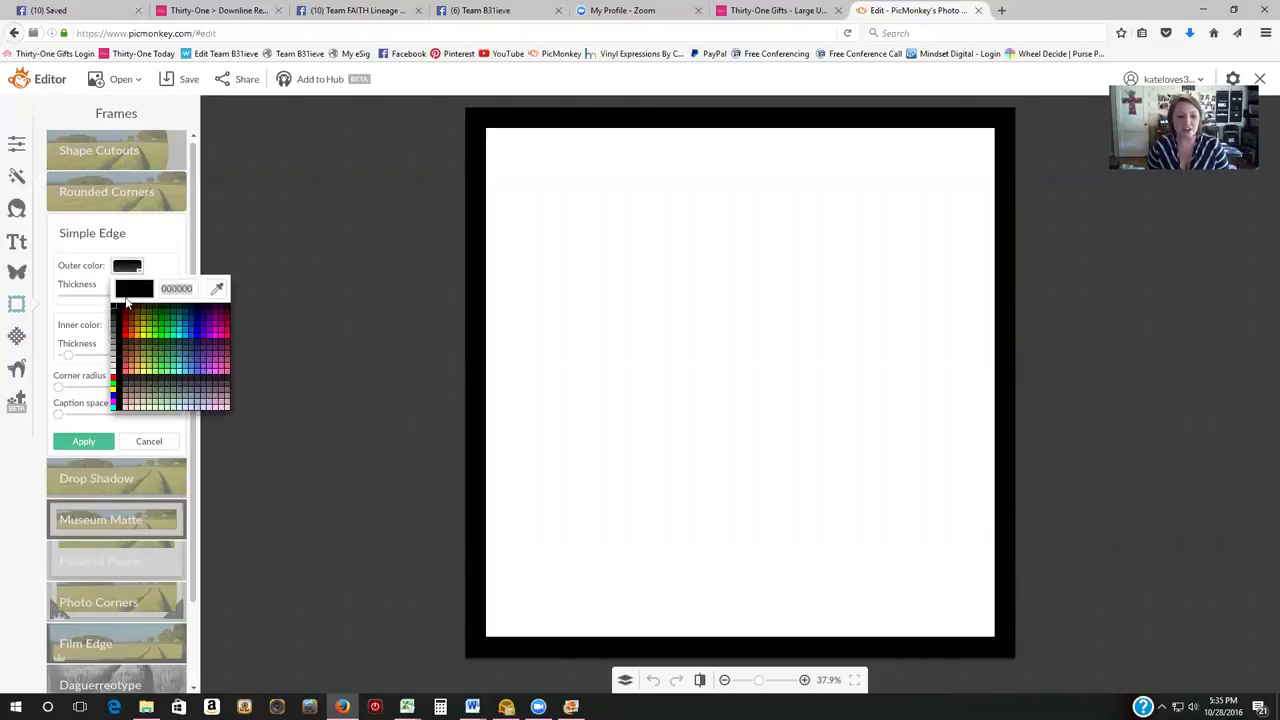
{"action": "left_click", "coordinate": [126, 340]}
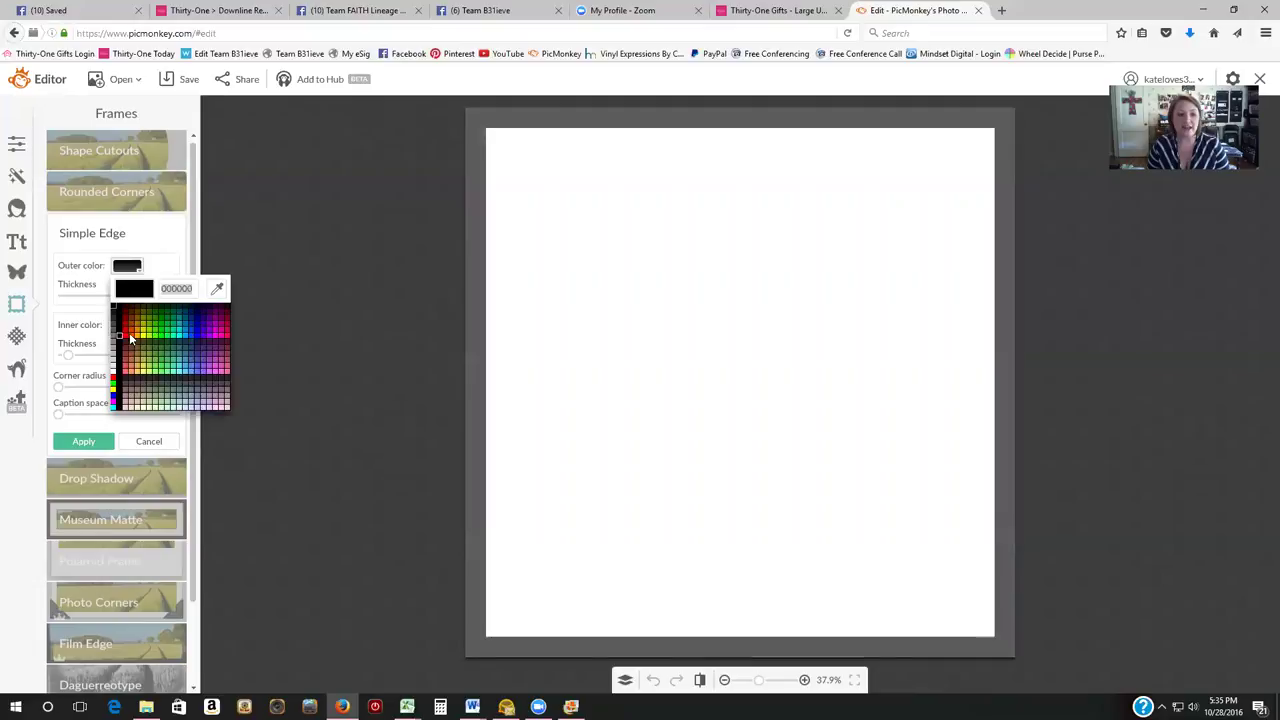
{"action": "left_click", "coordinate": [127, 335]}
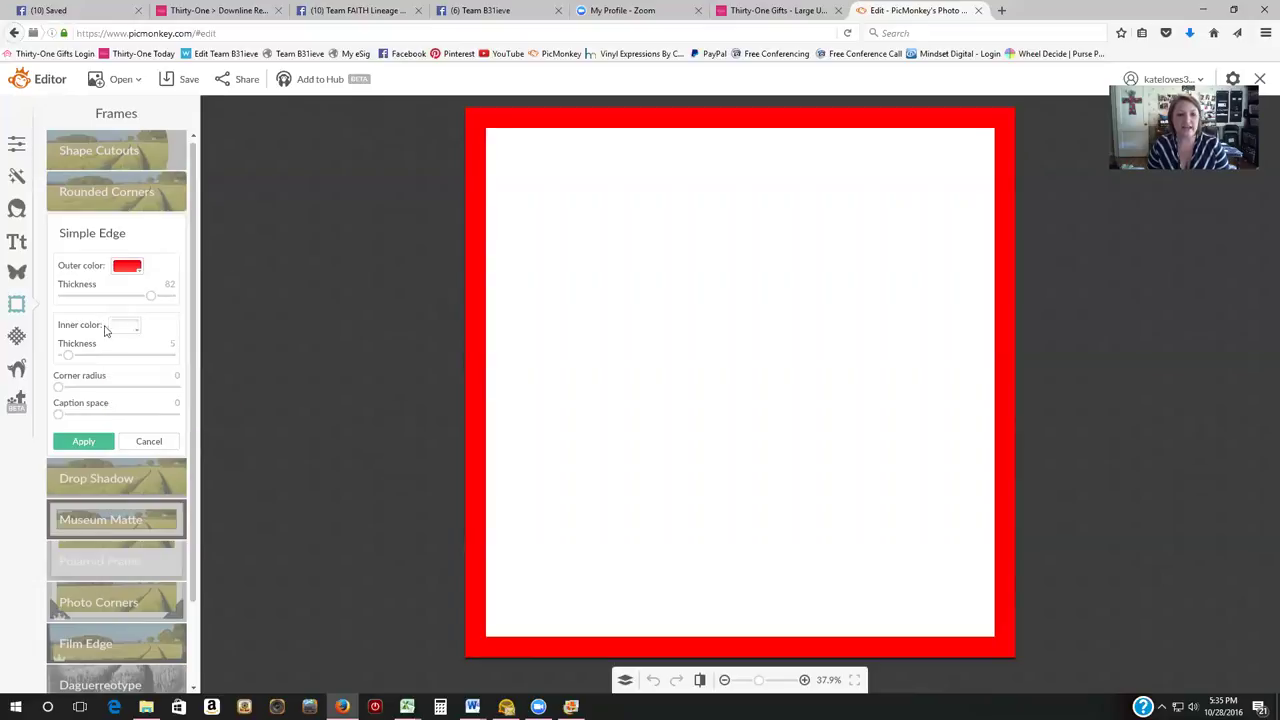
{"action": "left_click", "coordinate": [87, 441]}
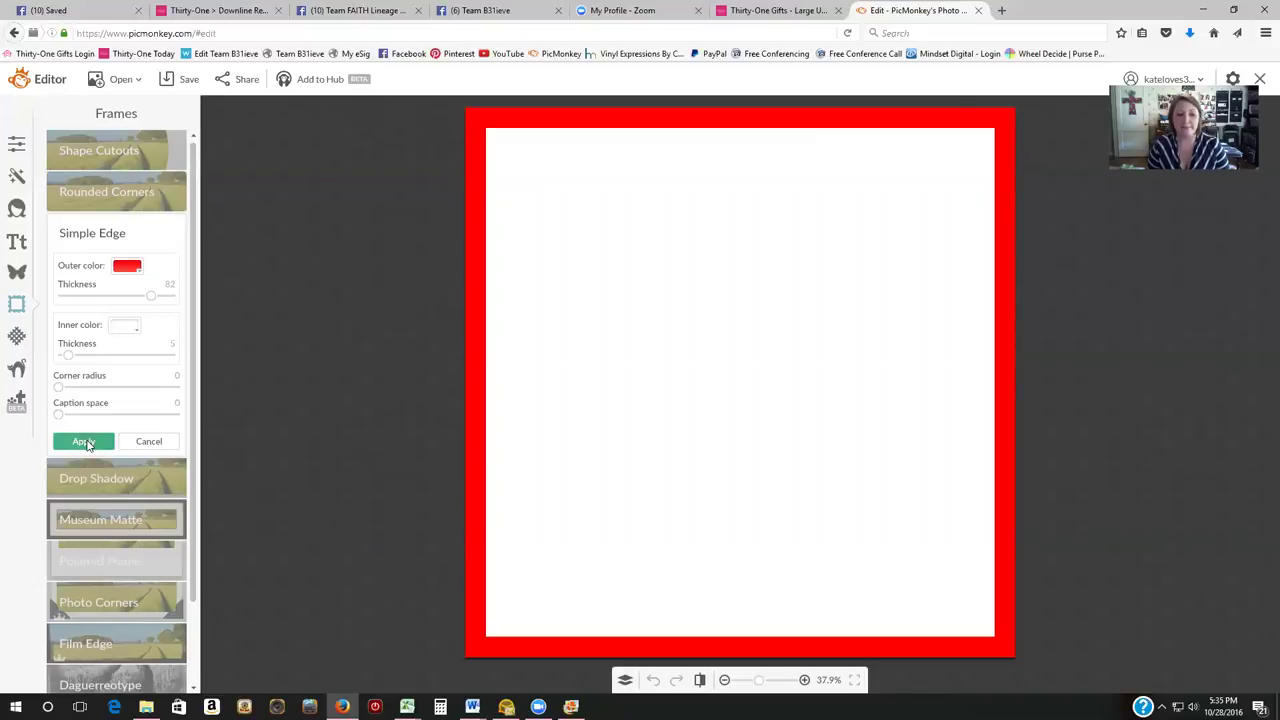
Start a second Simple Edge frame around the red one with an outer thickness of 97
{"action": "left_click", "coordinate": [114, 240]}
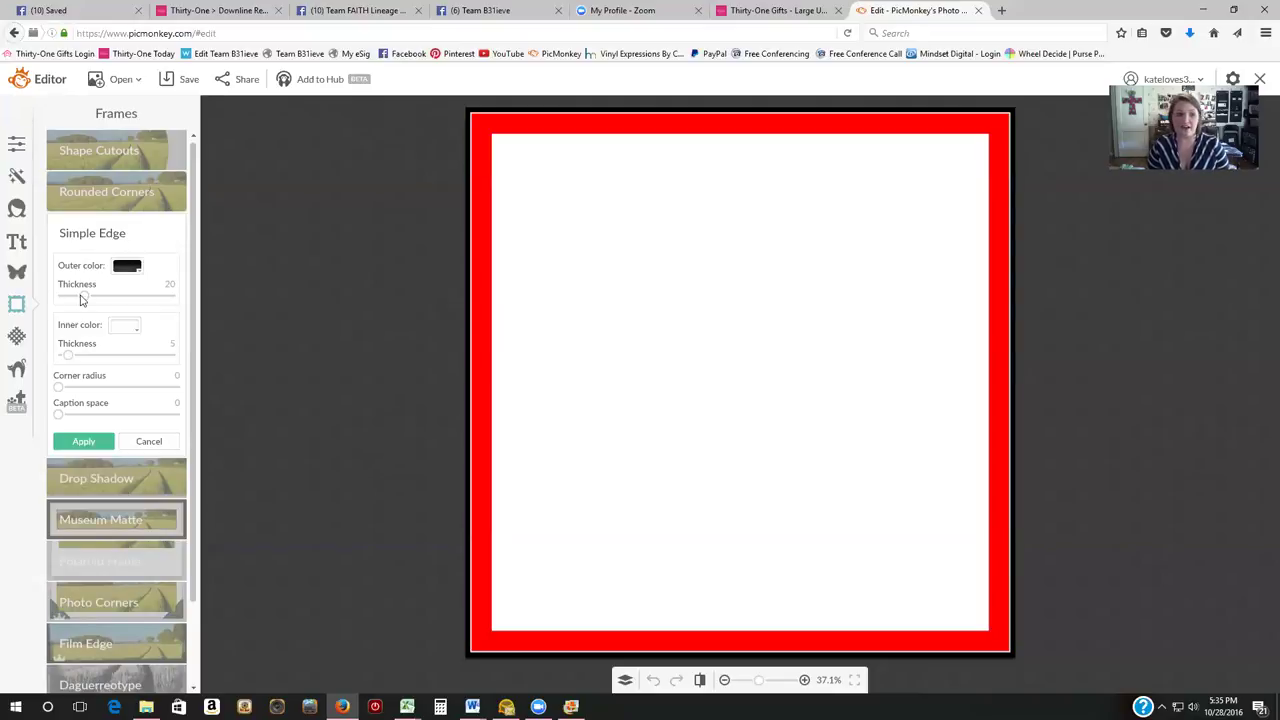
{"action": "left_click_drag", "start_coordinate": [84, 296], "coordinate": [73, 296]}
{"action": "left_click", "coordinate": [148, 297]}
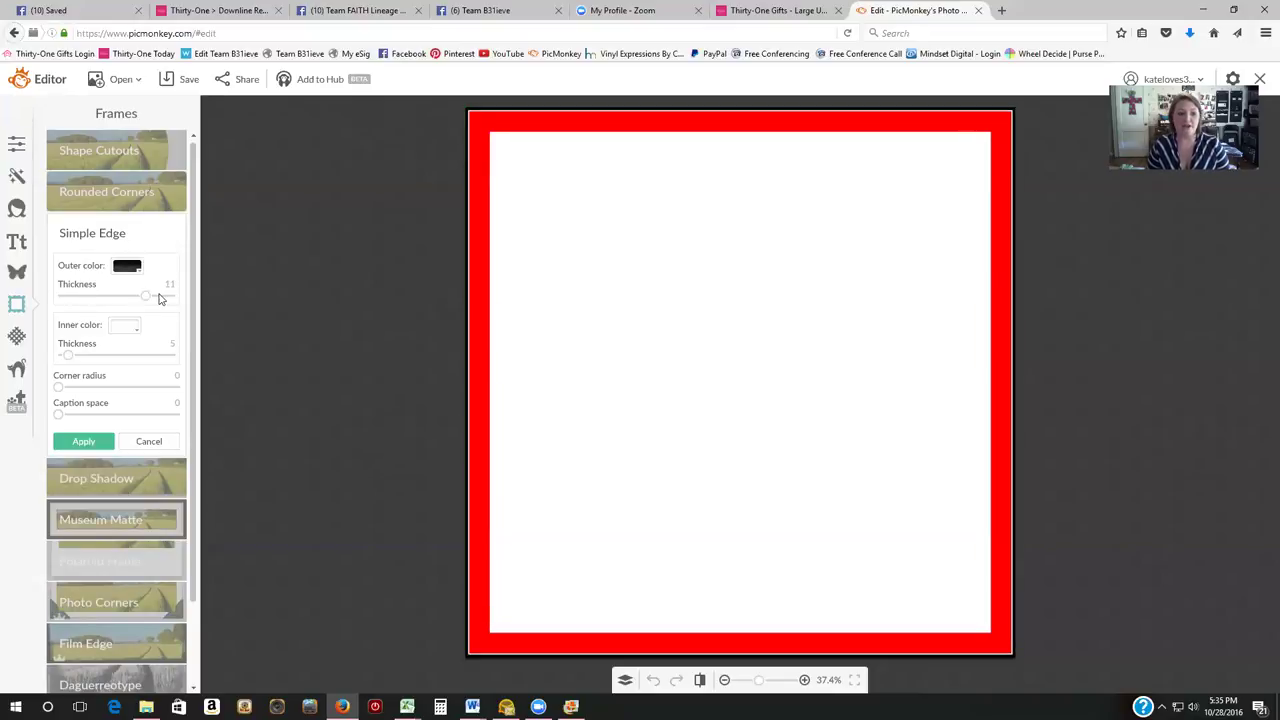
{"action": "left_click", "coordinate": [168, 299]}
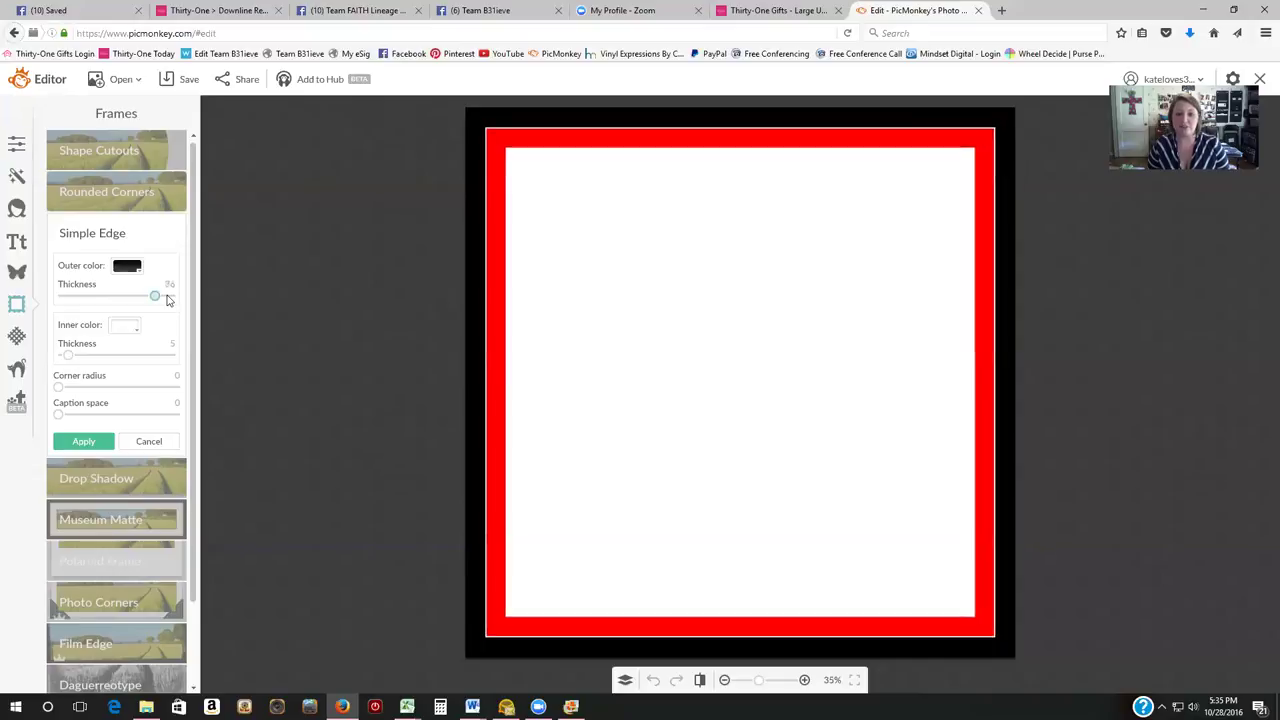
{"action": "left_click", "coordinate": [172, 300]}
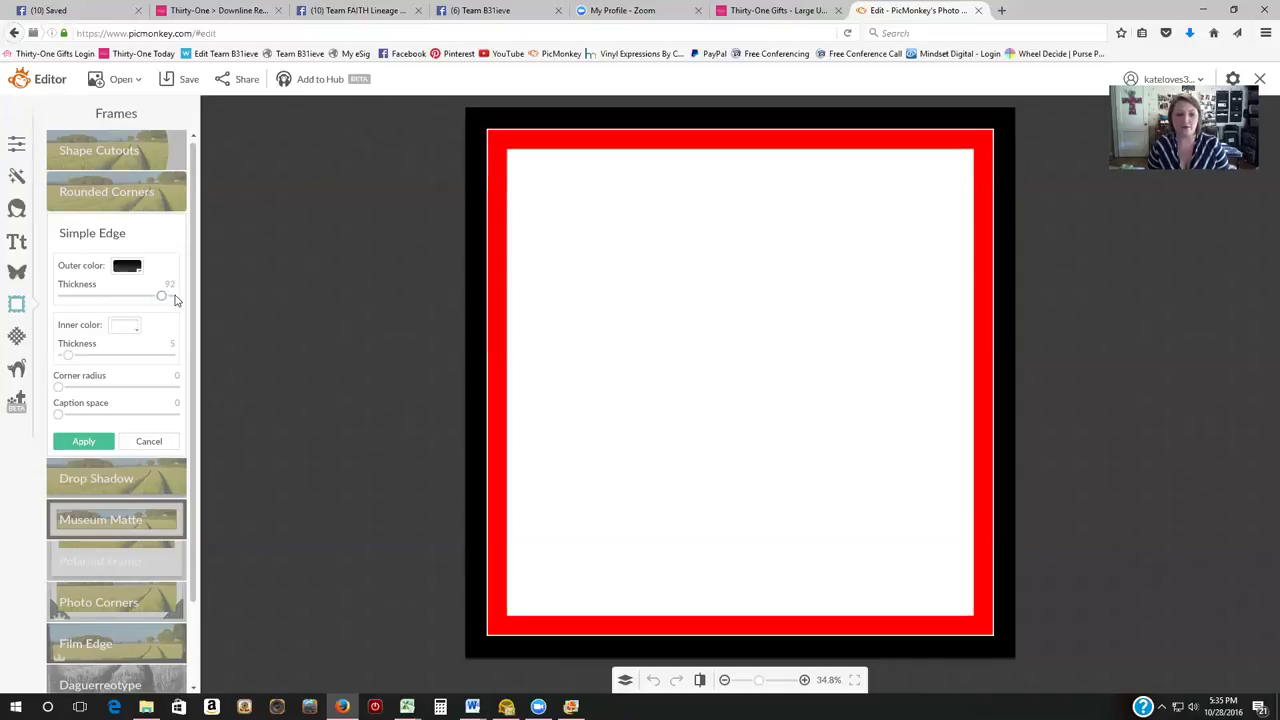
{"action": "left_click", "coordinate": [175, 300]}
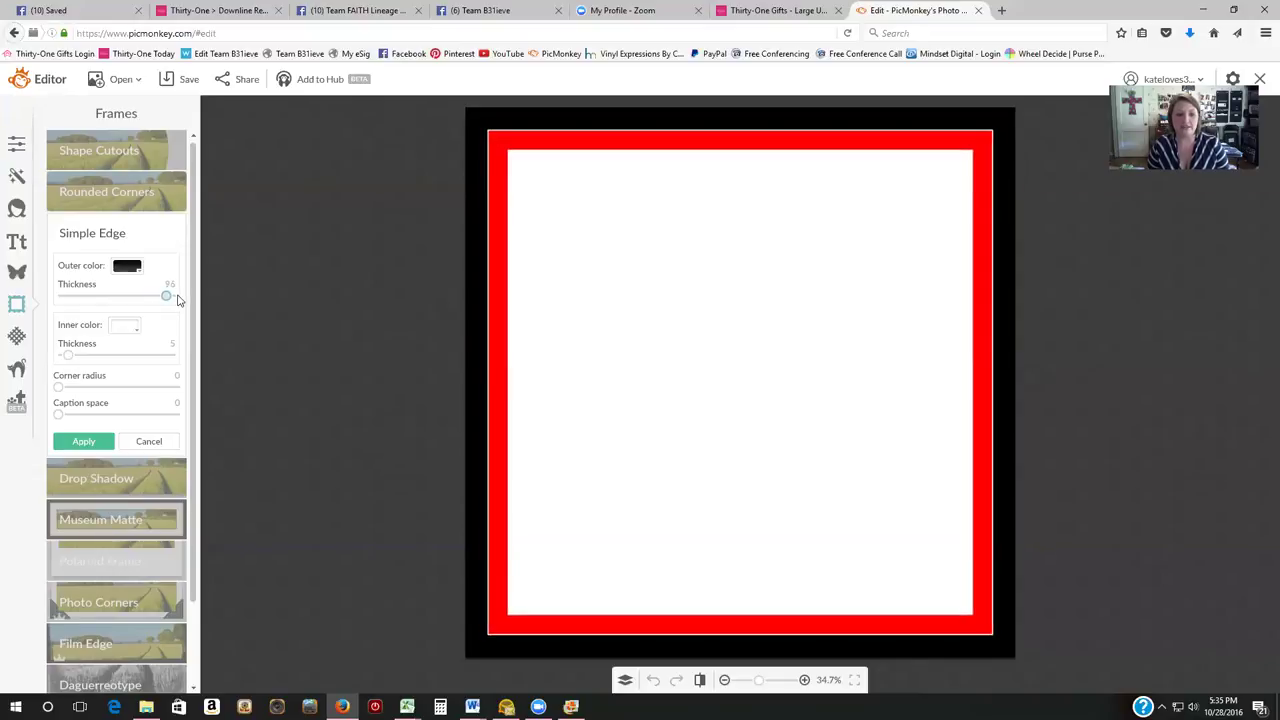
Set the new frame's outer color to green and apply the frame
{"action": "left_click", "coordinate": [140, 272]}
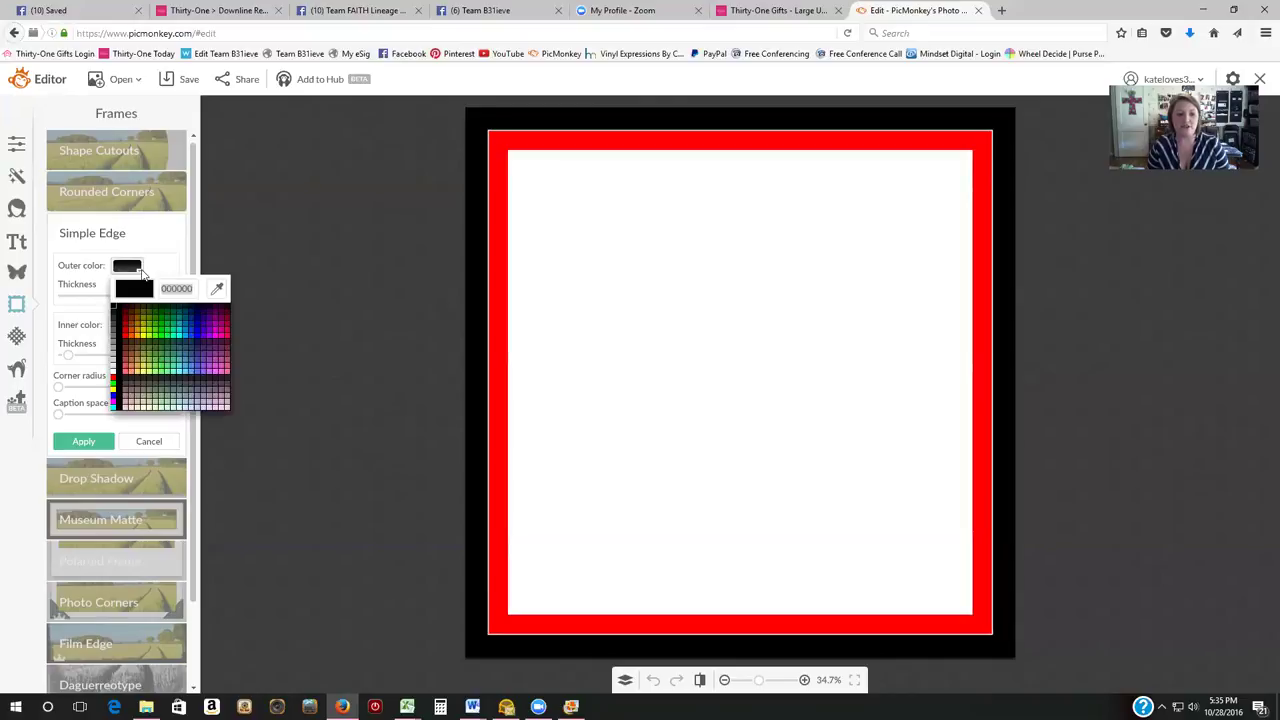
{"action": "left_click", "coordinate": [172, 326]}
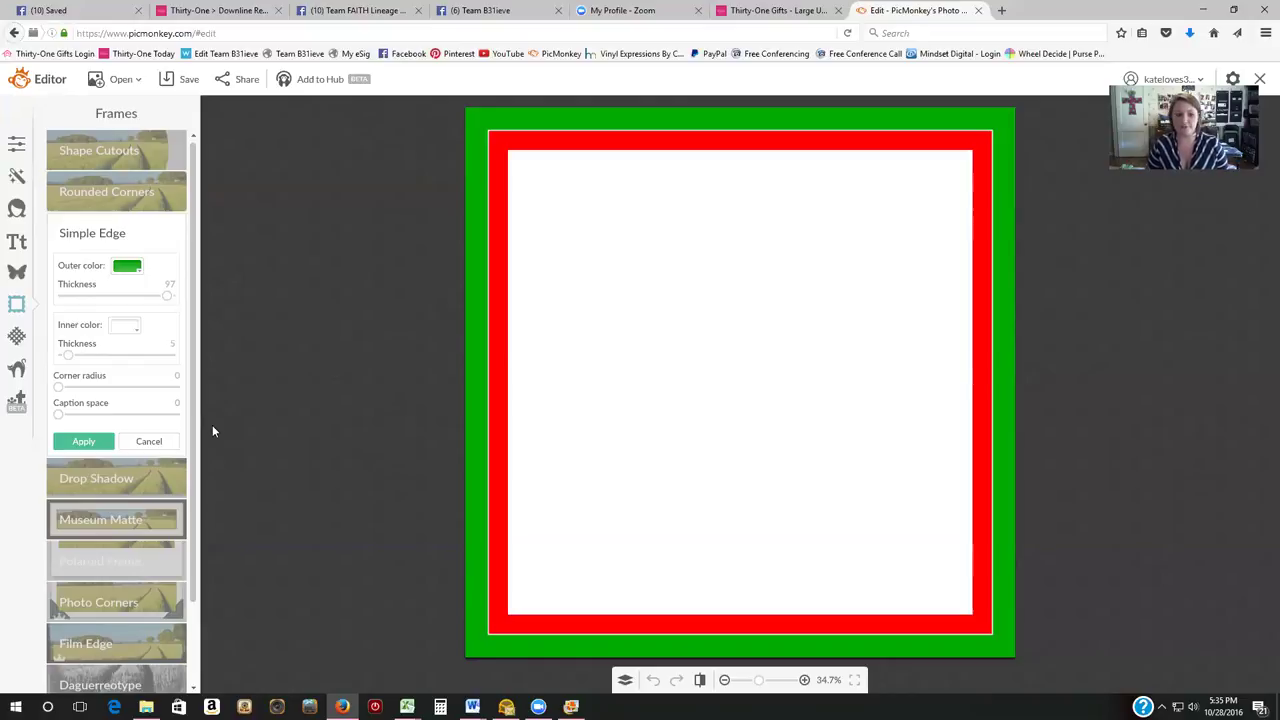
{"action": "left_click", "coordinate": [89, 445]}
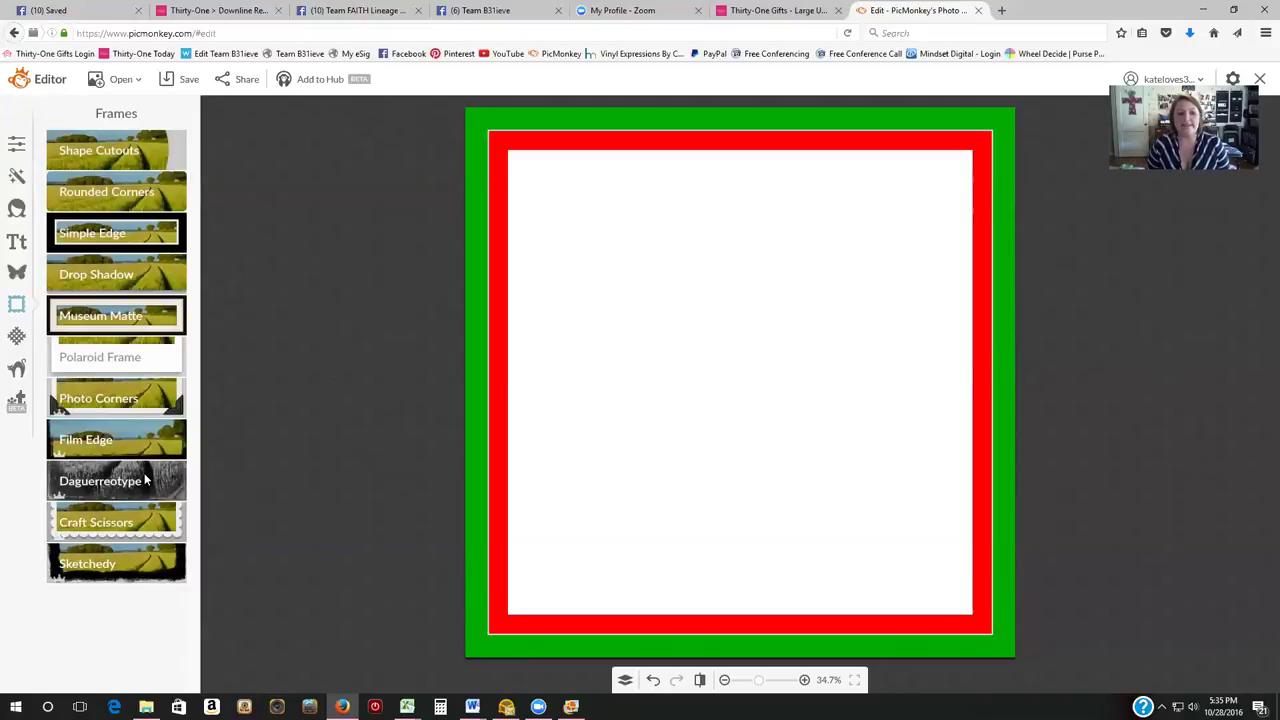
Add the 31C_15FW_gold_love_heart image from the Desktop as an overlay and move it to the canvas's upper-left area
{"action": "left_click", "coordinate": [17, 273]}
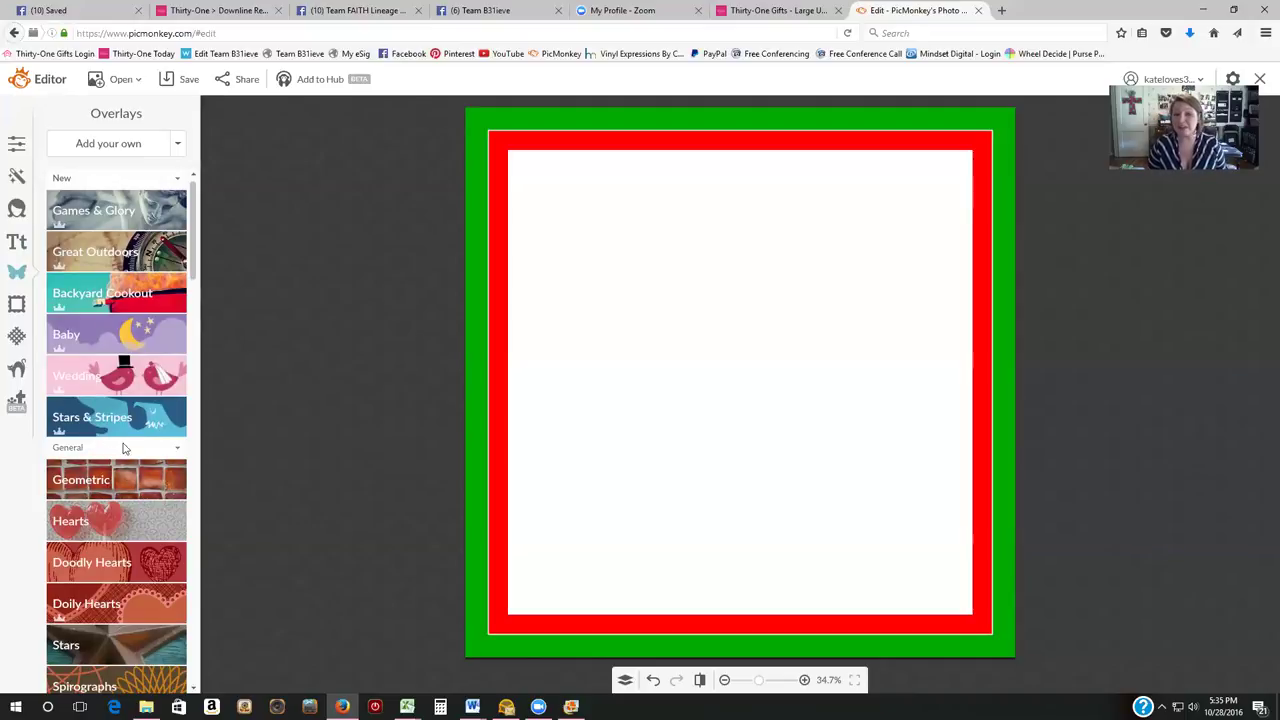
{"action": "left_click", "coordinate": [121, 150]}
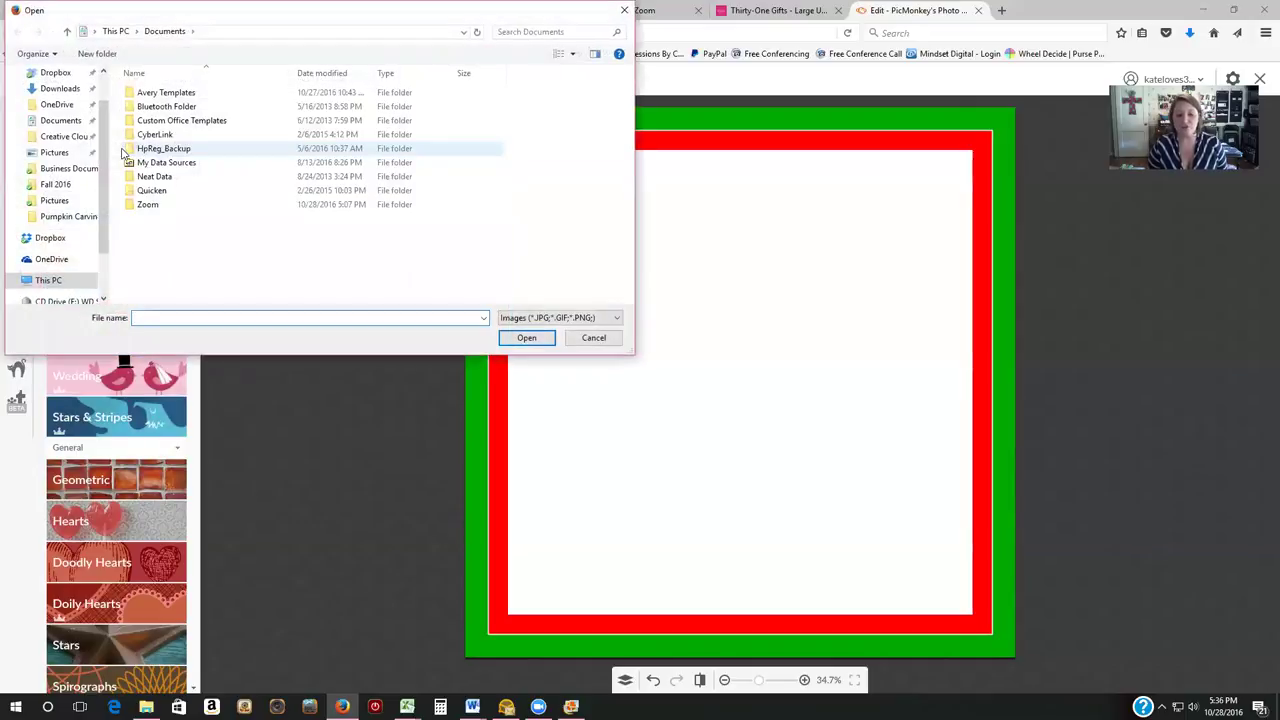
{"action": "scroll", "coordinate": [101, 174], "scroll_direction": "up", "scroll_amount": 2}
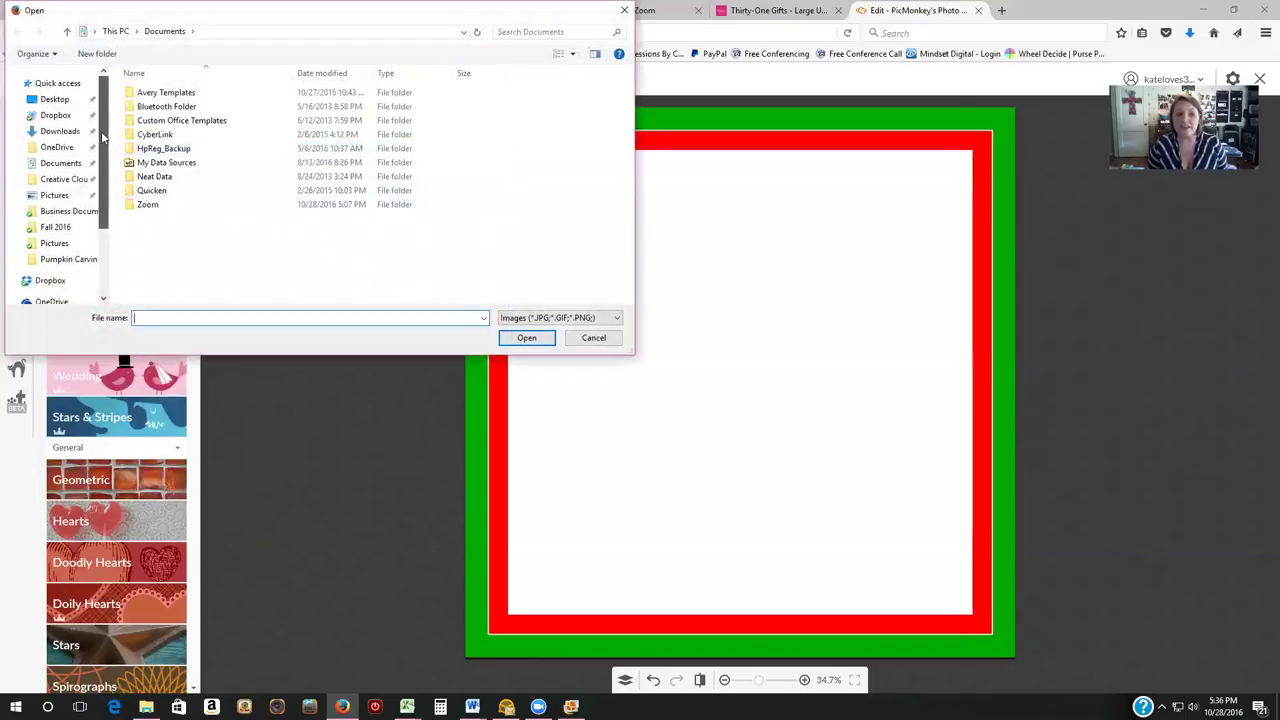
{"action": "left_click", "coordinate": [69, 103]}
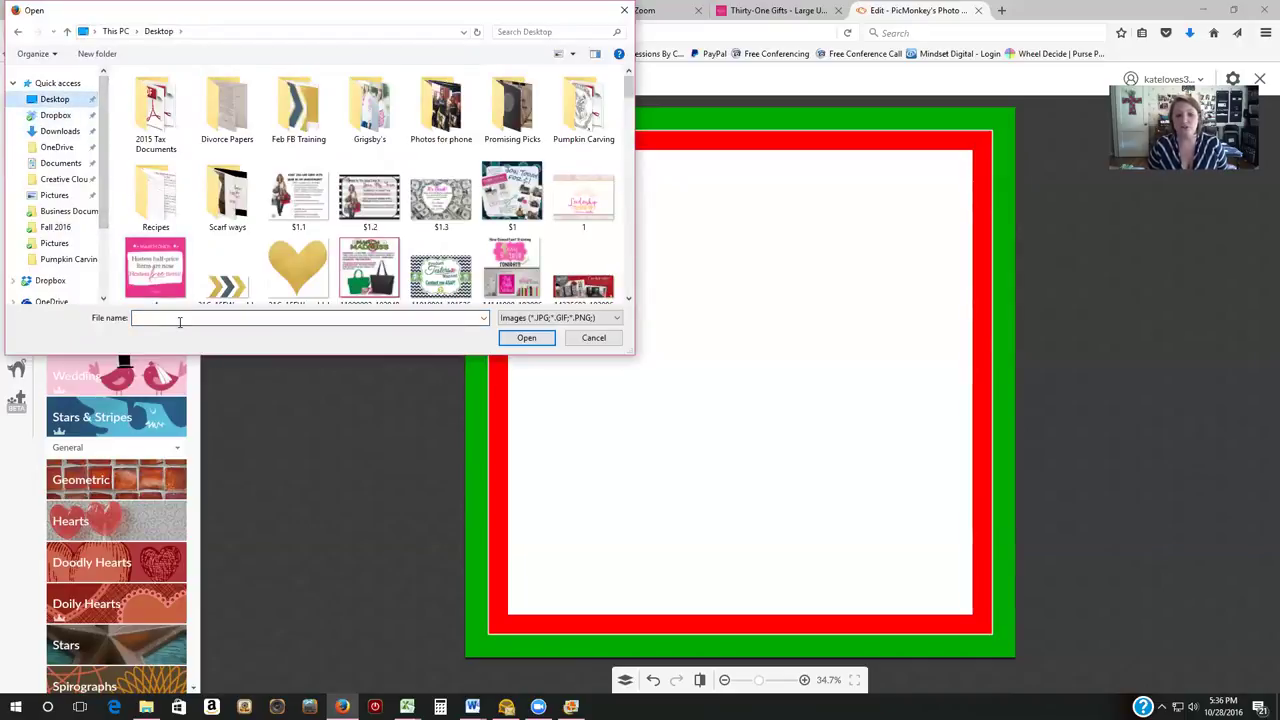
{"action": "double_click", "coordinate": [292, 278]}
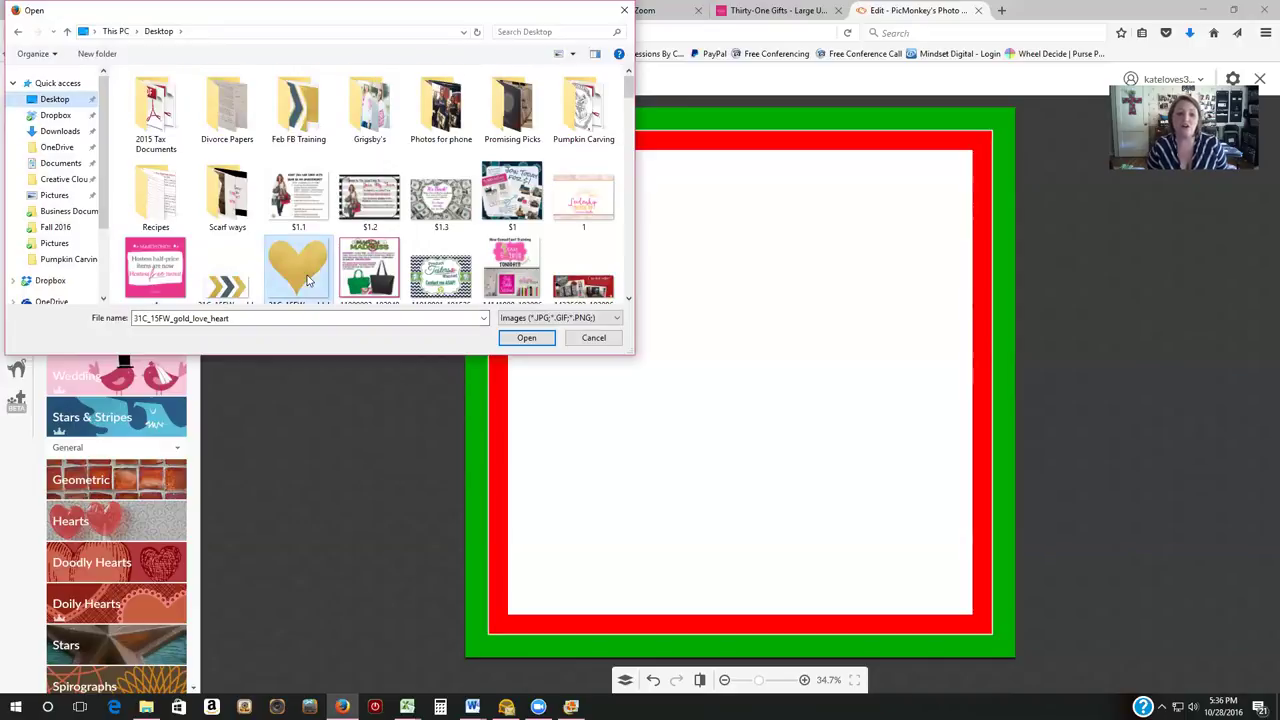
{"action": "left_click_drag", "start_coordinate": [694, 349], "coordinate": [565, 240]}
Add LUT sample.JPG from the Desktop as an overlay and place the tote image in the canvas's lower-right corner
{"action": "left_click", "coordinate": [140, 150]}
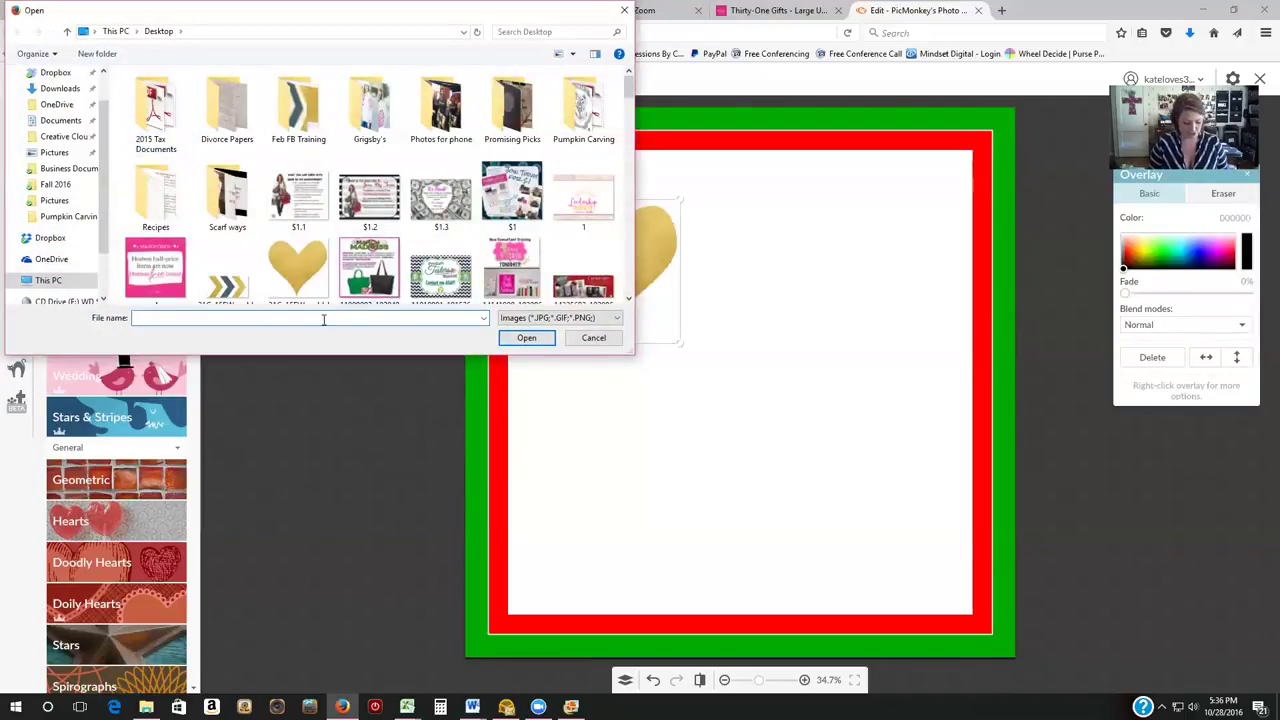
{"action": "type", "text": "lut"}
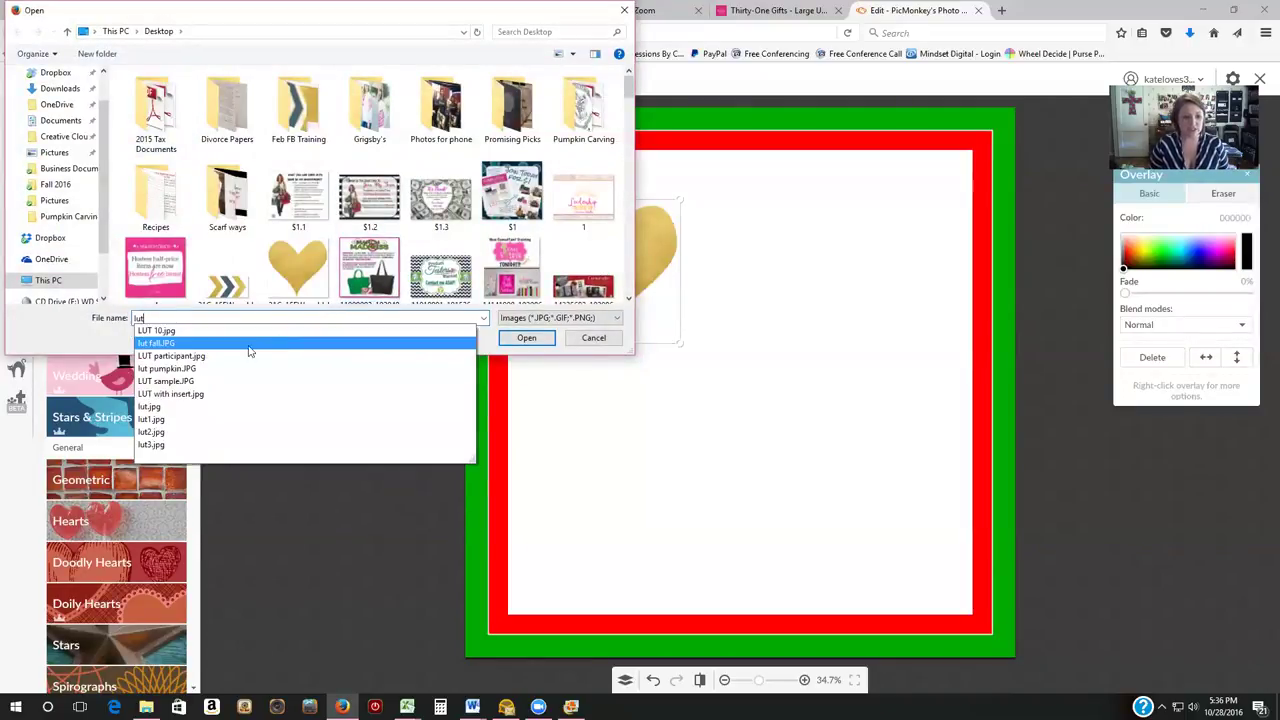
{"action": "left_click", "coordinate": [202, 381]}
{"action": "left_click", "coordinate": [520, 338]}
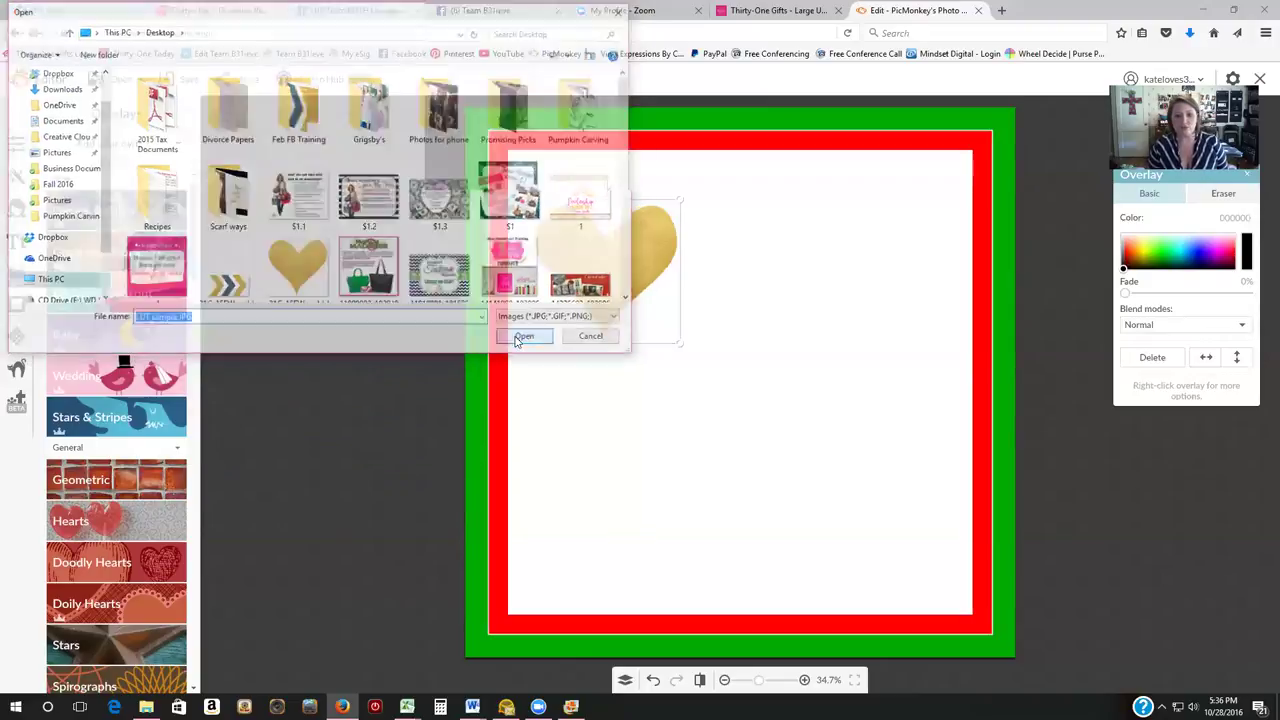
{"action": "left_click_drag", "start_coordinate": [704, 386], "coordinate": [798, 510]}
{"action": "left_click", "coordinate": [718, 435]}
{"action": "left_click_drag", "start_coordinate": [721, 435], "coordinate": [754, 451]}
Move the gold heart into the canvas's upper-left corner, enlarge it slightly and tilt it counterclockwise
{"action": "left_click_drag", "start_coordinate": [629, 286], "coordinate": [621, 249]}
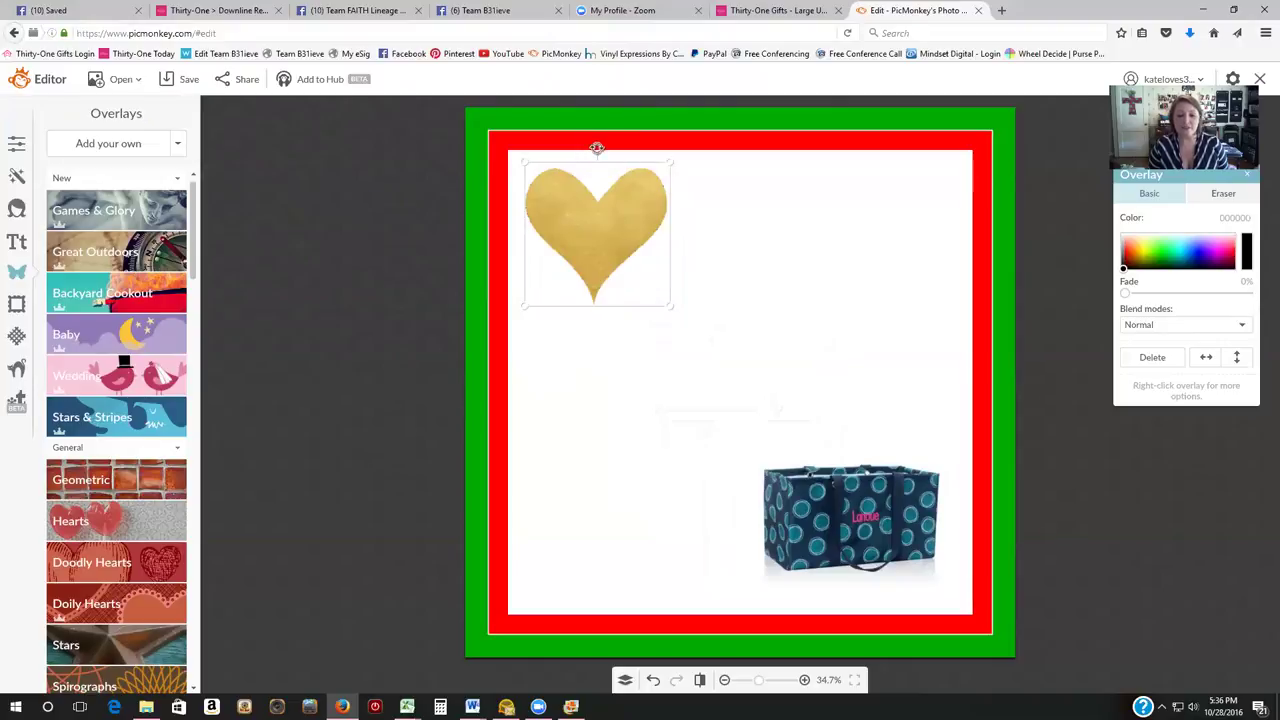
{"action": "mouse_move", "coordinate": [668, 163]}
{"action": "left_mouse_down"}
{"action": "mouse_move", "coordinate": [623, 206]}
{"action": "mouse_move", "coordinate": [690, 162]}
{"action": "left_mouse_up"}
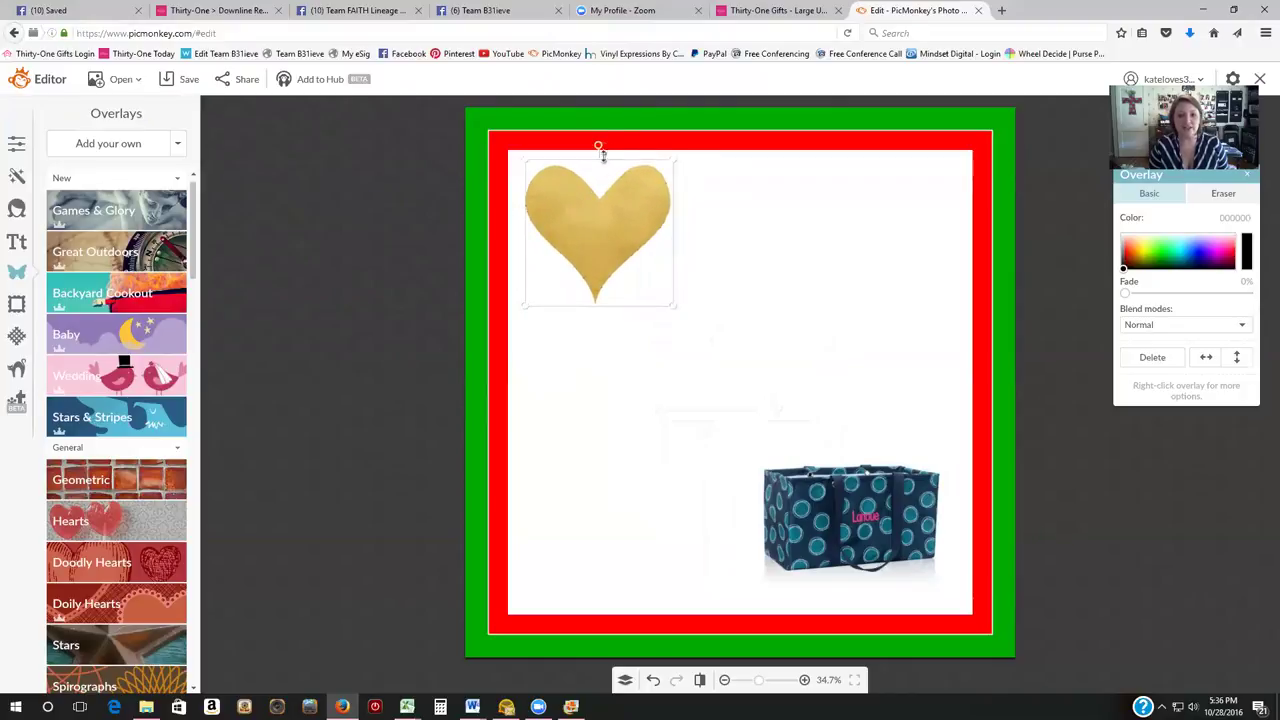
{"action": "left_click_drag", "start_coordinate": [598, 143], "coordinate": [582, 150]}
{"action": "left_click", "coordinate": [592, 166]}
{"action": "left_click", "coordinate": [583, 206]}
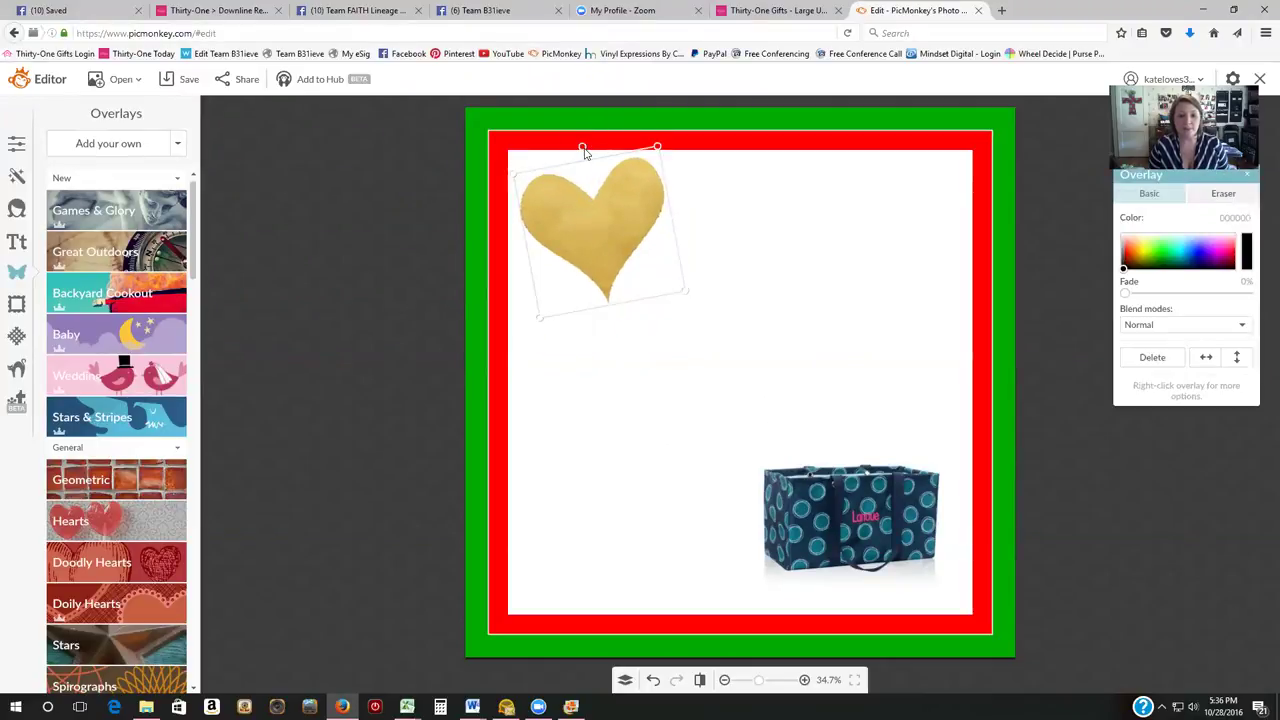
Move the tilted heart lower on the canvas, tilt it further and straighten it with the Straighten option
{"action": "left_click_drag", "start_coordinate": [631, 217], "coordinate": [655, 358]}
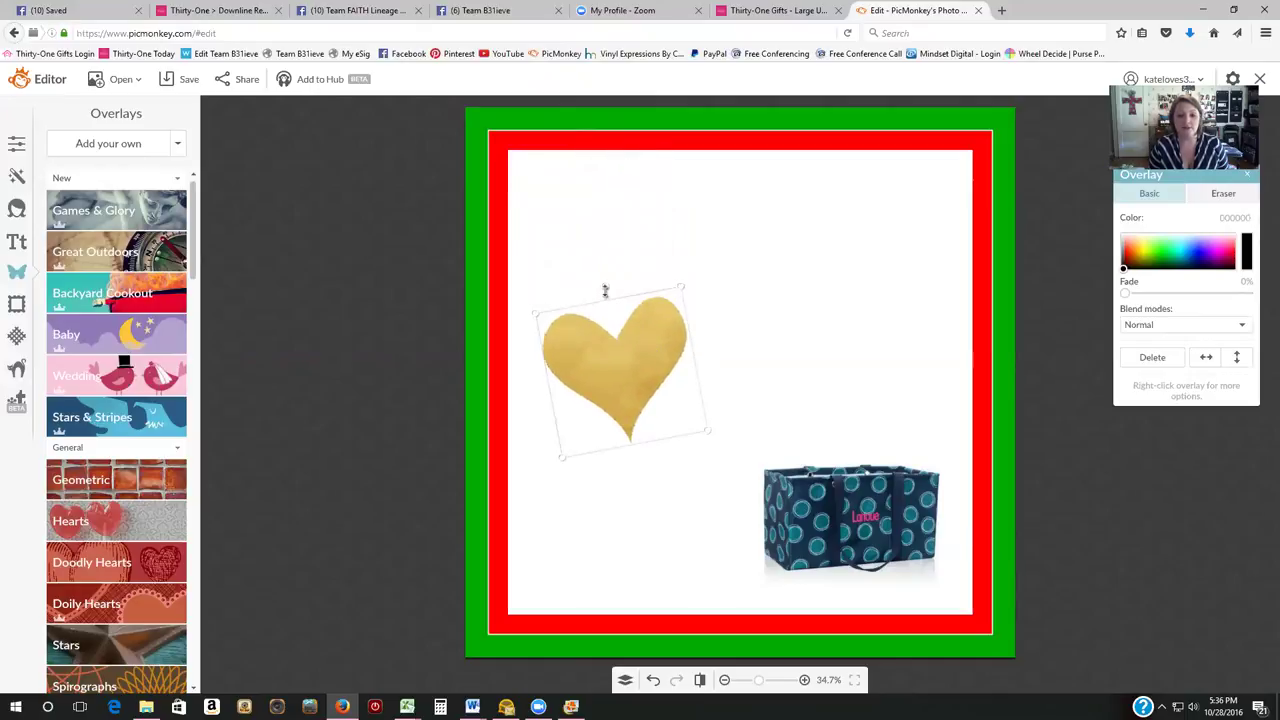
{"action": "left_click_drag", "start_coordinate": [606, 290], "coordinate": [594, 291]}
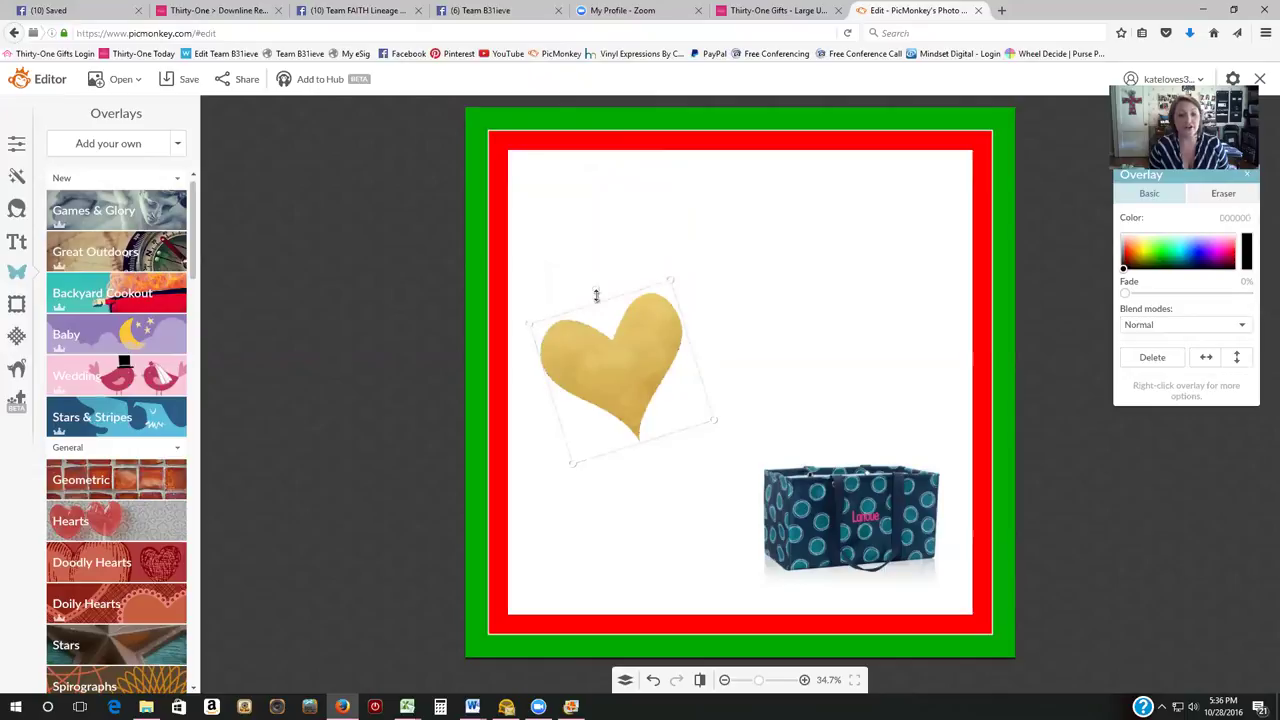
{"action": "right_click", "coordinate": [643, 340]}
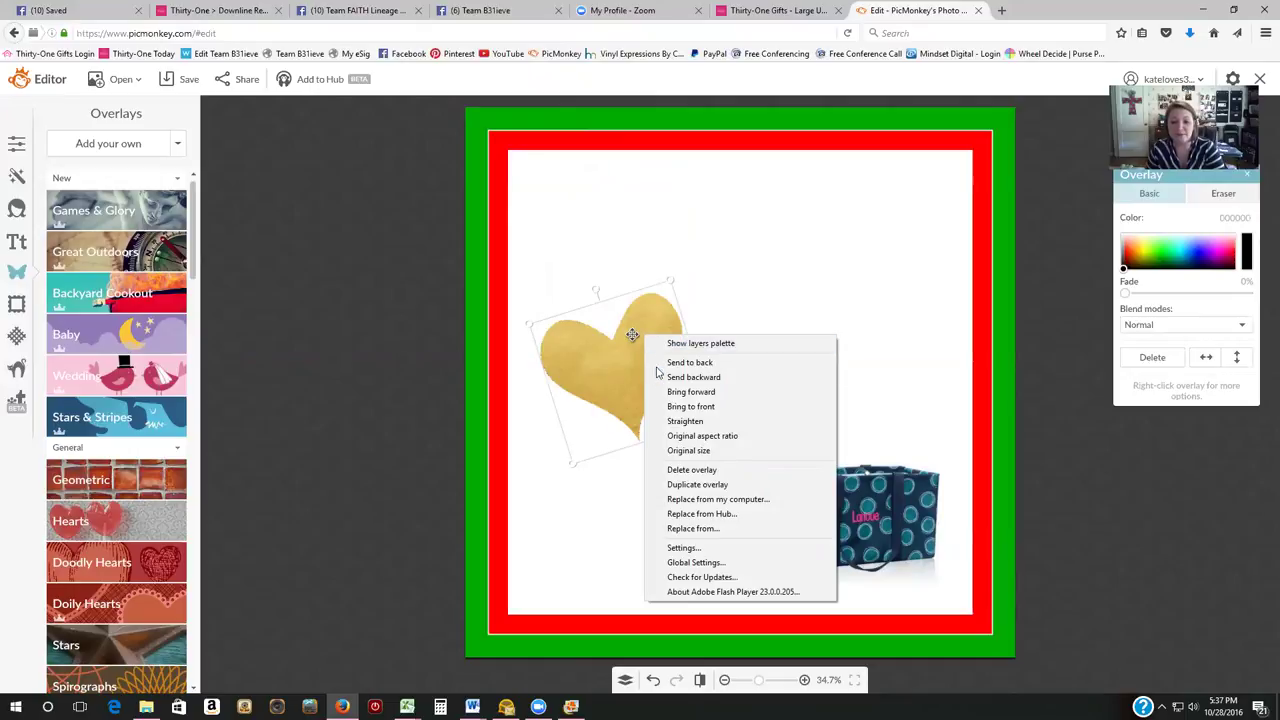
{"action": "left_click", "coordinate": [676, 422]}
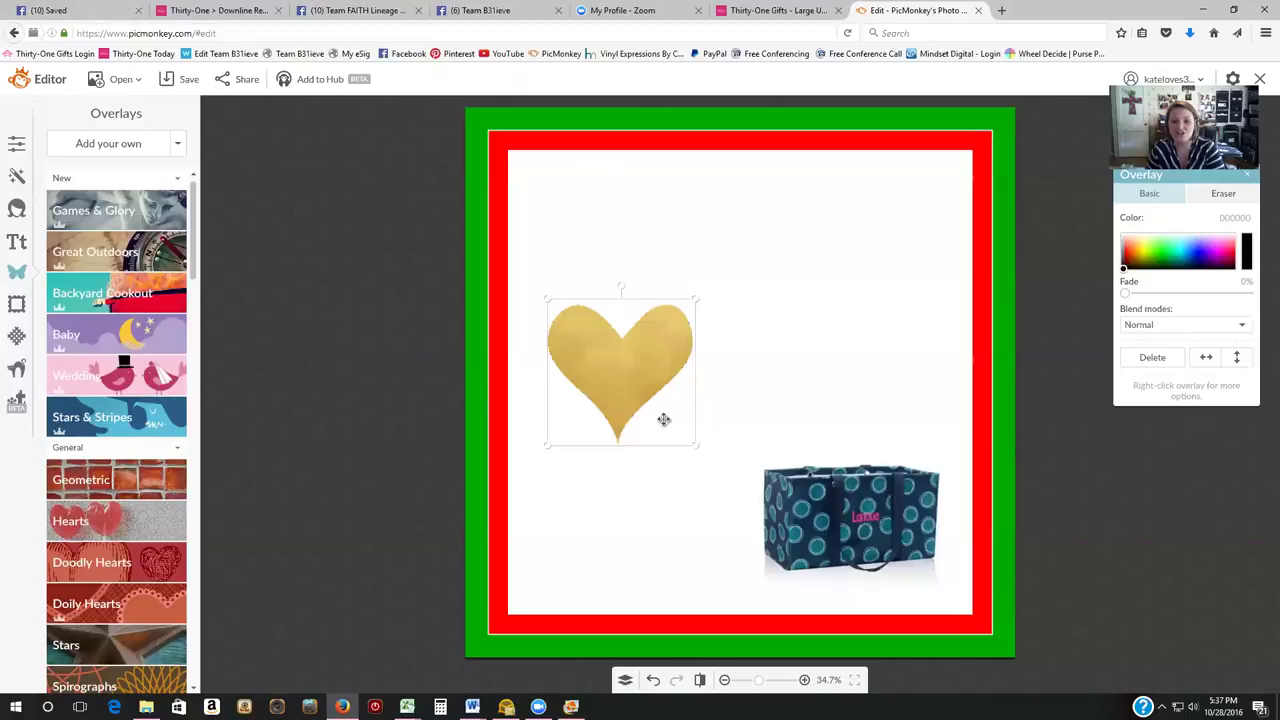
Move the straightened heart back to the canvas's upper-left corner and shrink it
{"action": "left_click", "coordinate": [621, 506]}
{"action": "left_click_drag", "start_coordinate": [616, 390], "coordinate": [591, 254]}
{"action": "left_click_drag", "start_coordinate": [672, 164], "coordinate": [616, 222]}
{"action": "left_click_drag", "start_coordinate": [566, 280], "coordinate": [558, 213]}
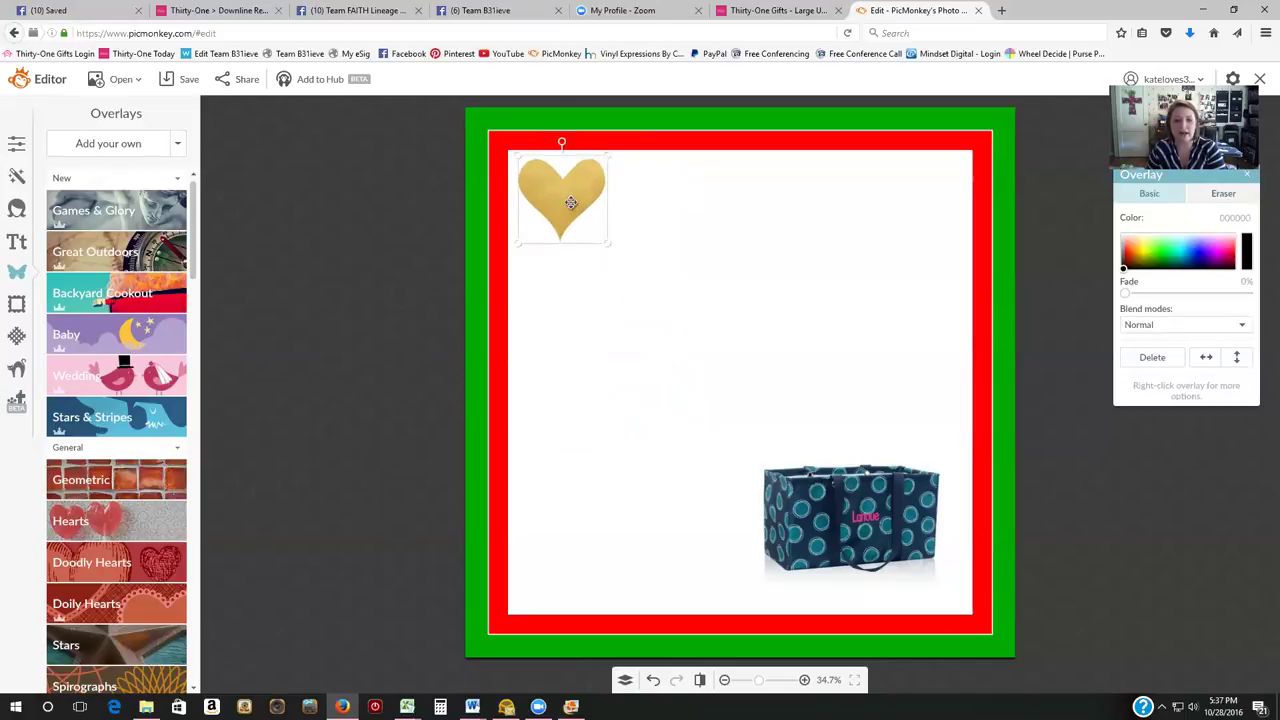
Delete the small heart overlay and add two fresh copies of the gold heart image from the Desktop
{"action": "right_click", "coordinate": [582, 205]}
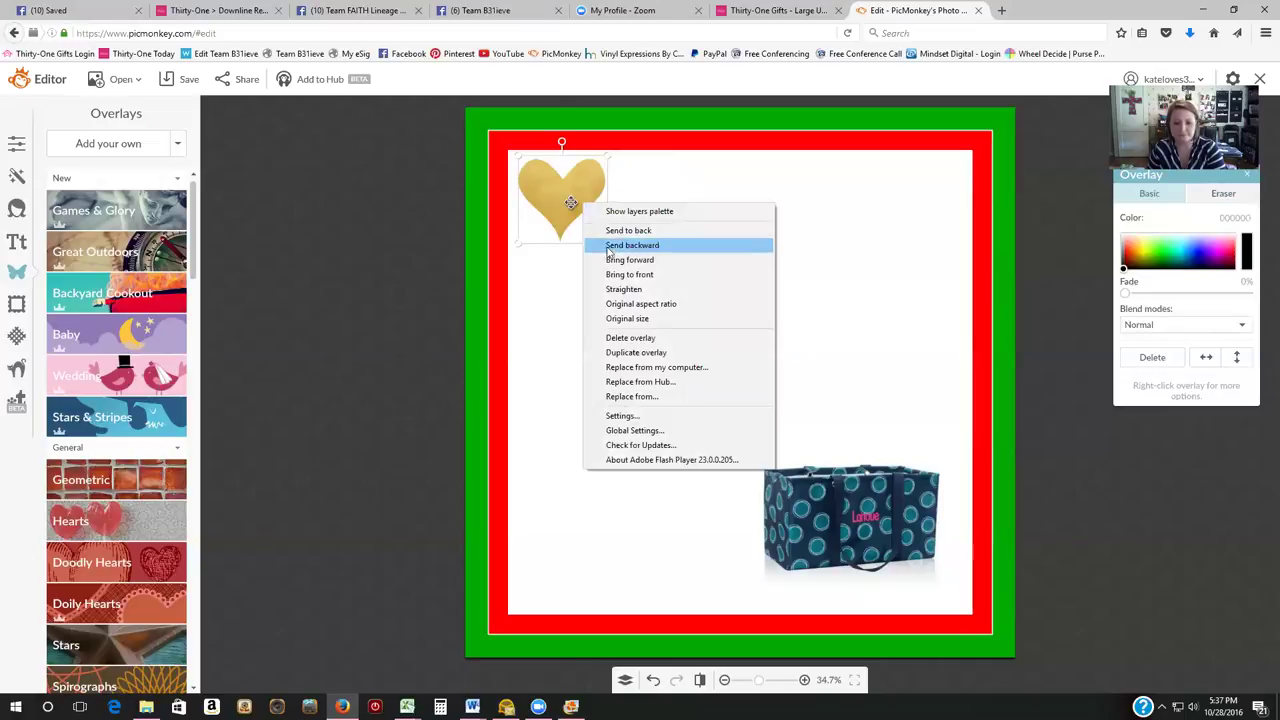
{"action": "left_click", "coordinate": [643, 340]}
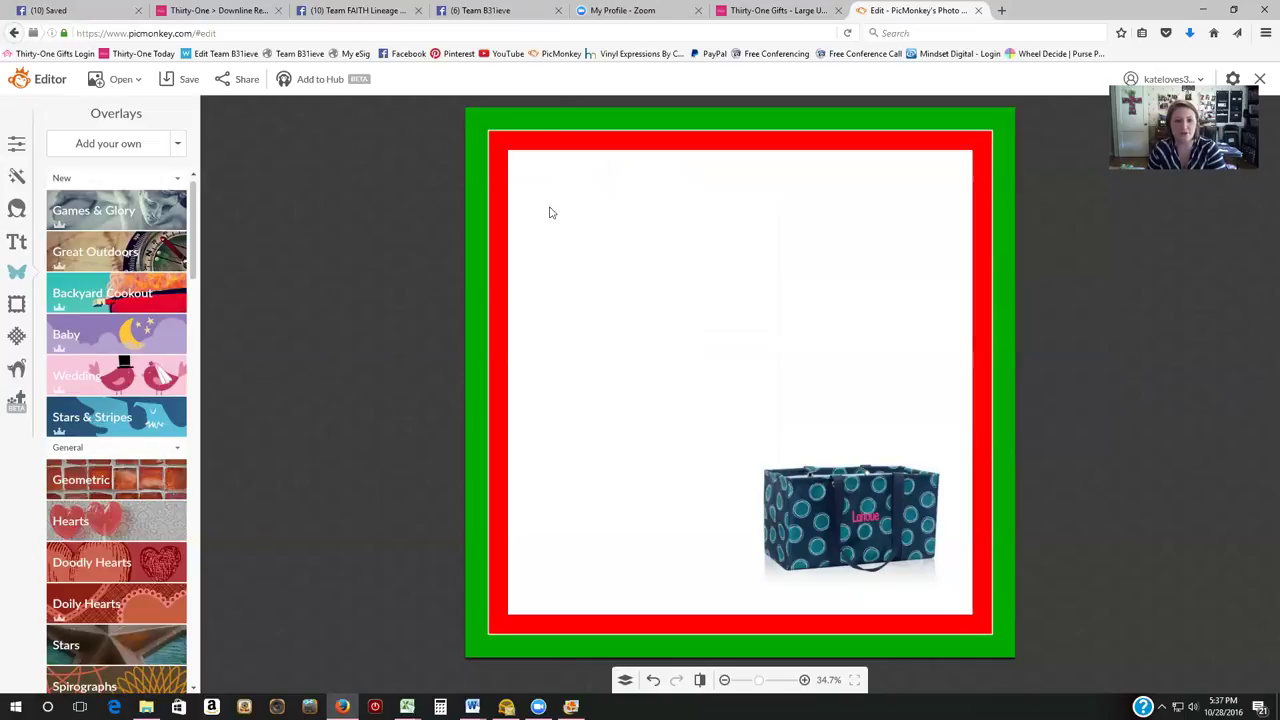
{"action": "left_click", "coordinate": [126, 152]}
{"action": "left_click", "coordinate": [300, 268]}
{"action": "double_click", "coordinate": [302, 268]}
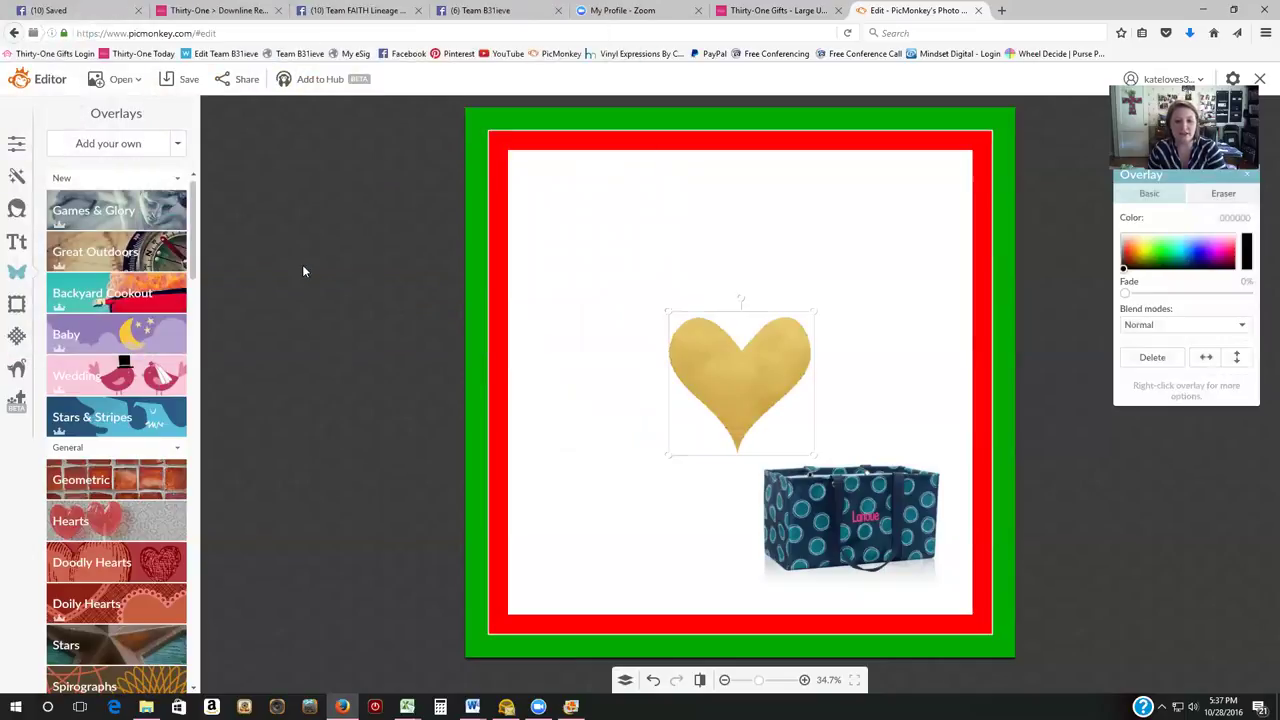
{"action": "left_click", "coordinate": [137, 152]}
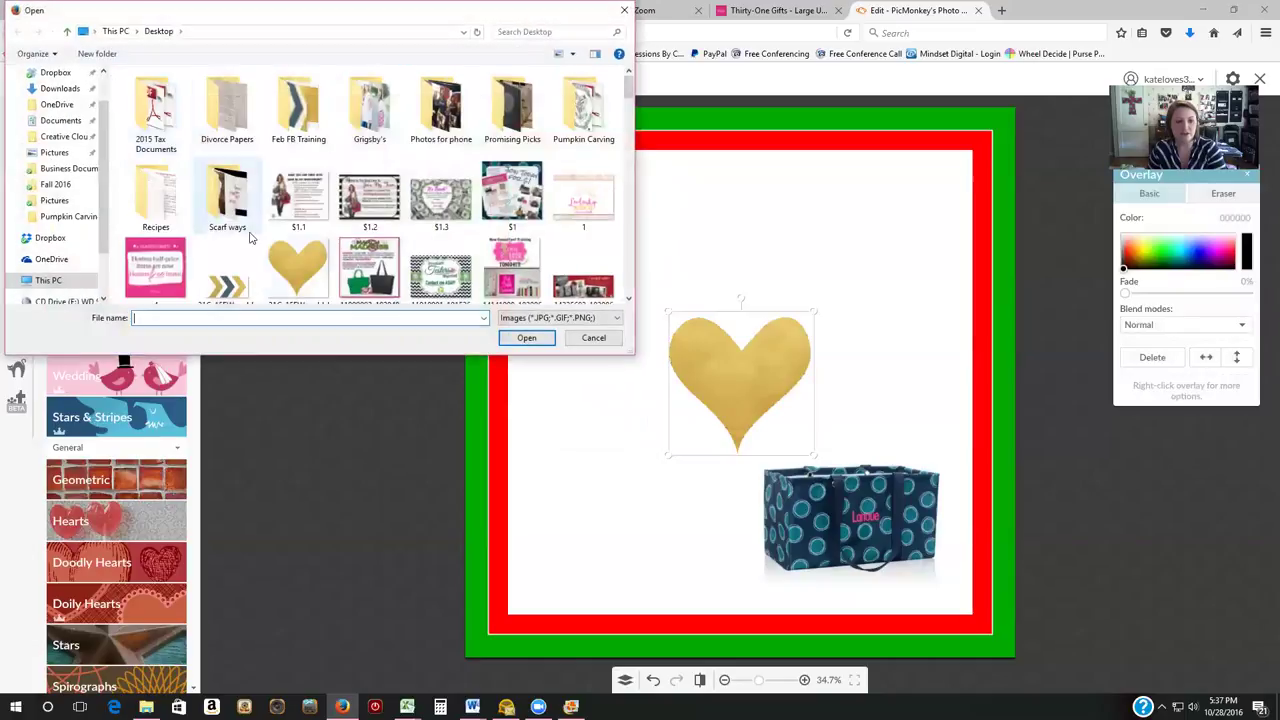
{"action": "double_click", "coordinate": [302, 268]}
Move one heart copy to the canvas's upper-left corner and shrink it
{"action": "left_click_drag", "start_coordinate": [743, 366], "coordinate": [597, 207]}
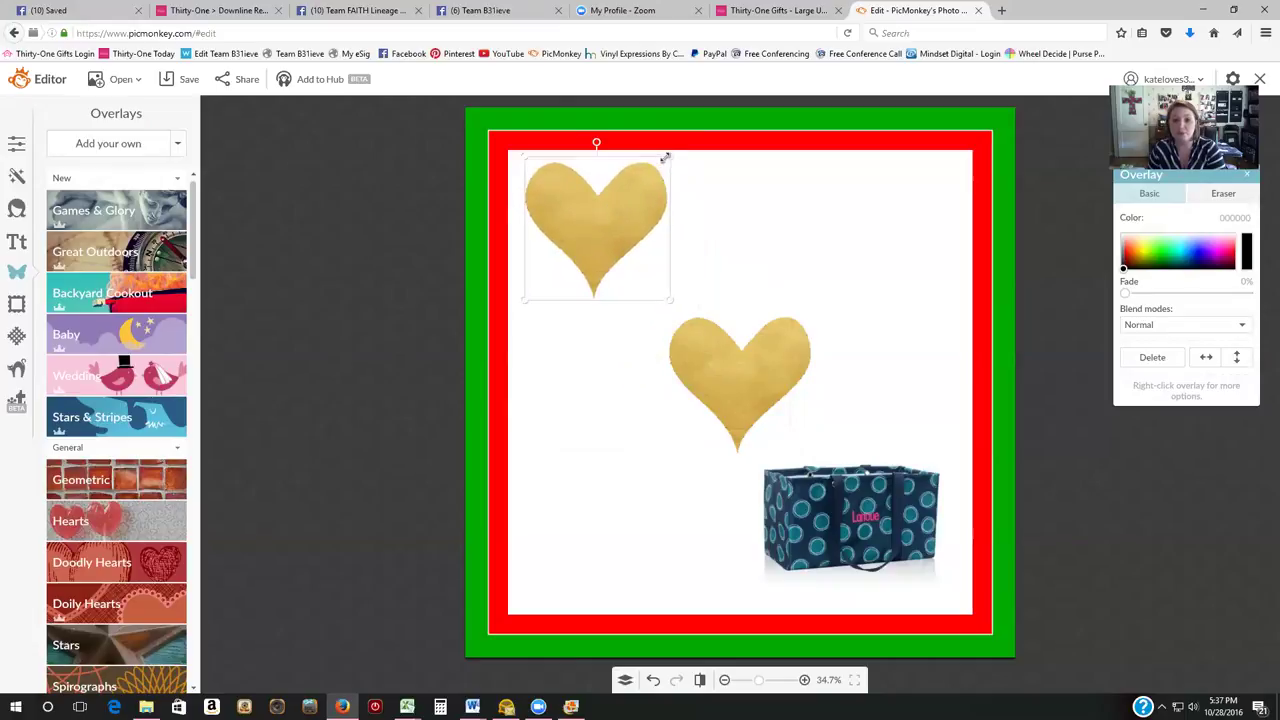
{"action": "left_click_drag", "start_coordinate": [671, 154], "coordinate": [641, 211]}
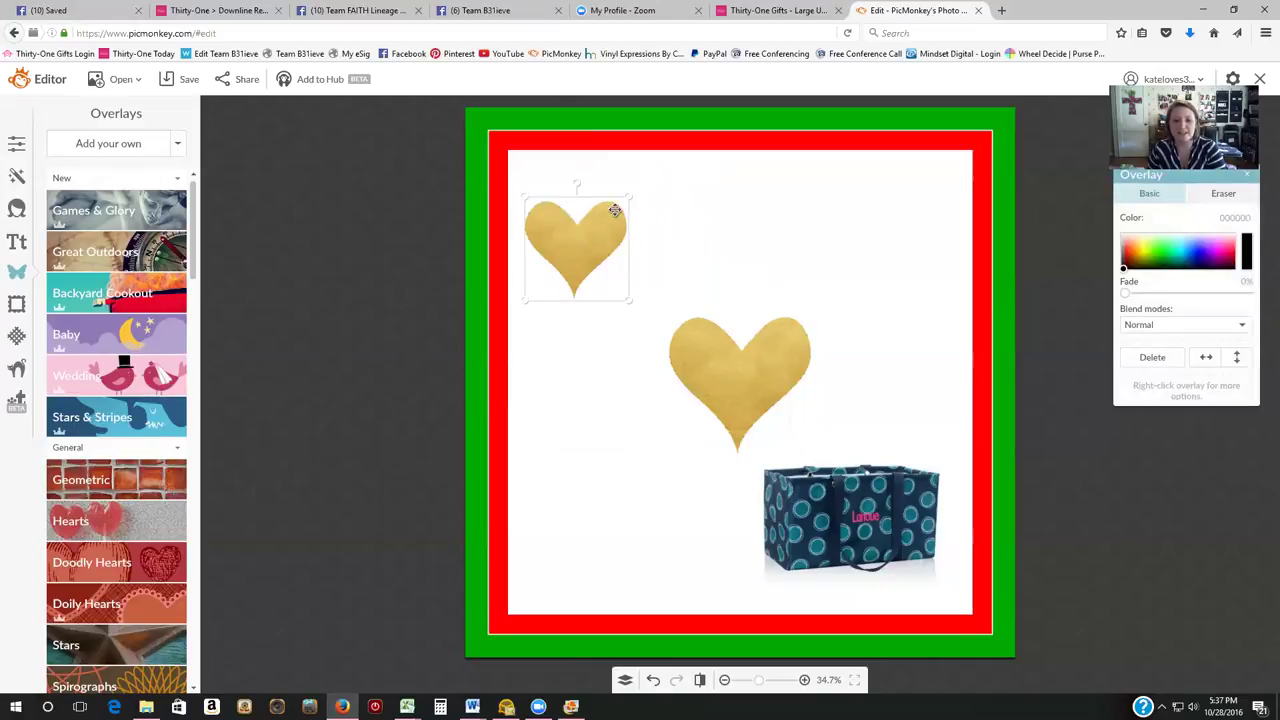
{"action": "left_click_drag", "start_coordinate": [631, 195], "coordinate": [579, 203]}
{"action": "left_click", "coordinate": [615, 217]}
Shrink the other heart to match, place it in the canvas's upper-right corner and level the left heart with it
{"action": "left_click", "coordinate": [741, 362]}
{"action": "left_click_drag", "start_coordinate": [811, 309], "coordinate": [903, 194]}
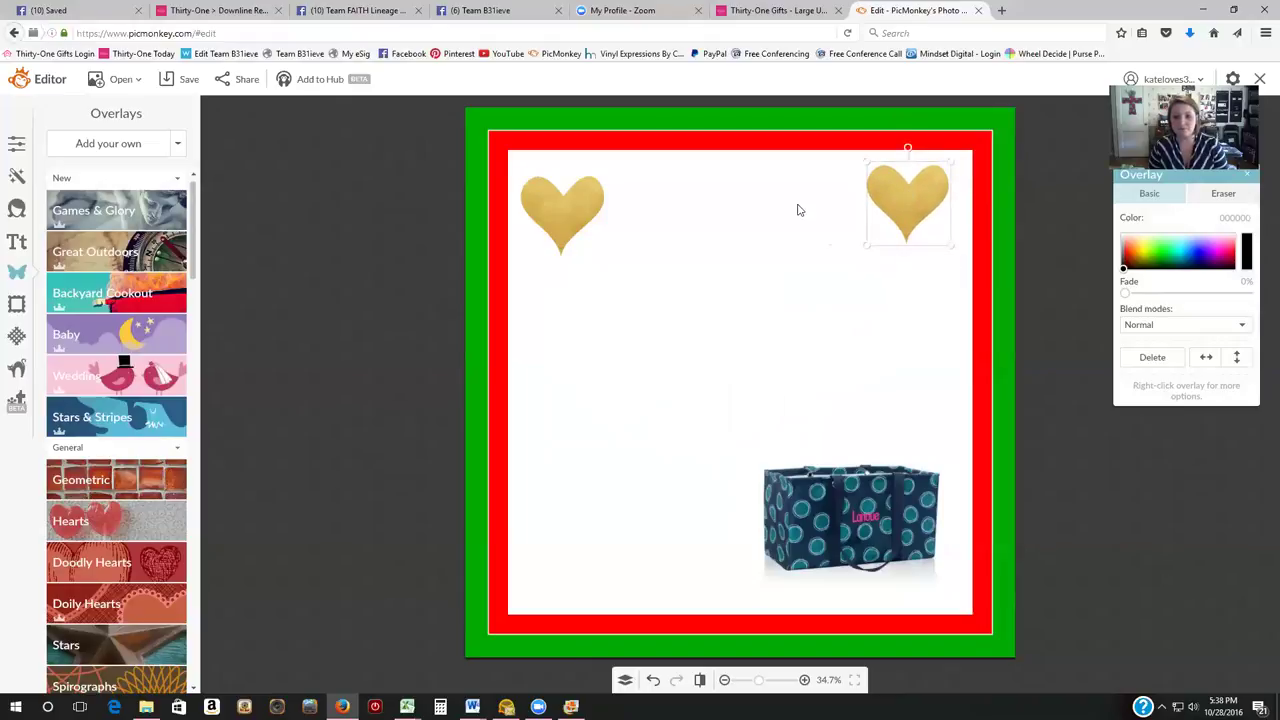
{"action": "left_click_drag", "start_coordinate": [571, 225], "coordinate": [570, 216]}
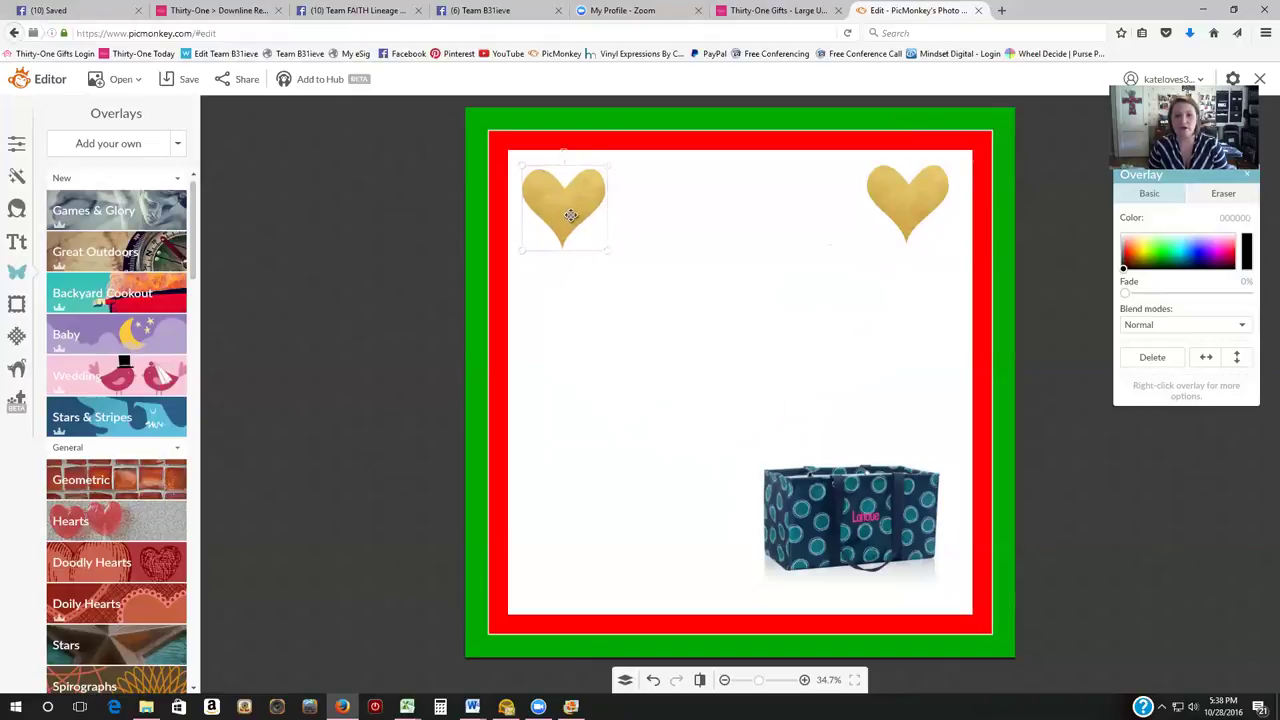
{"action": "left_click", "coordinate": [643, 320]}
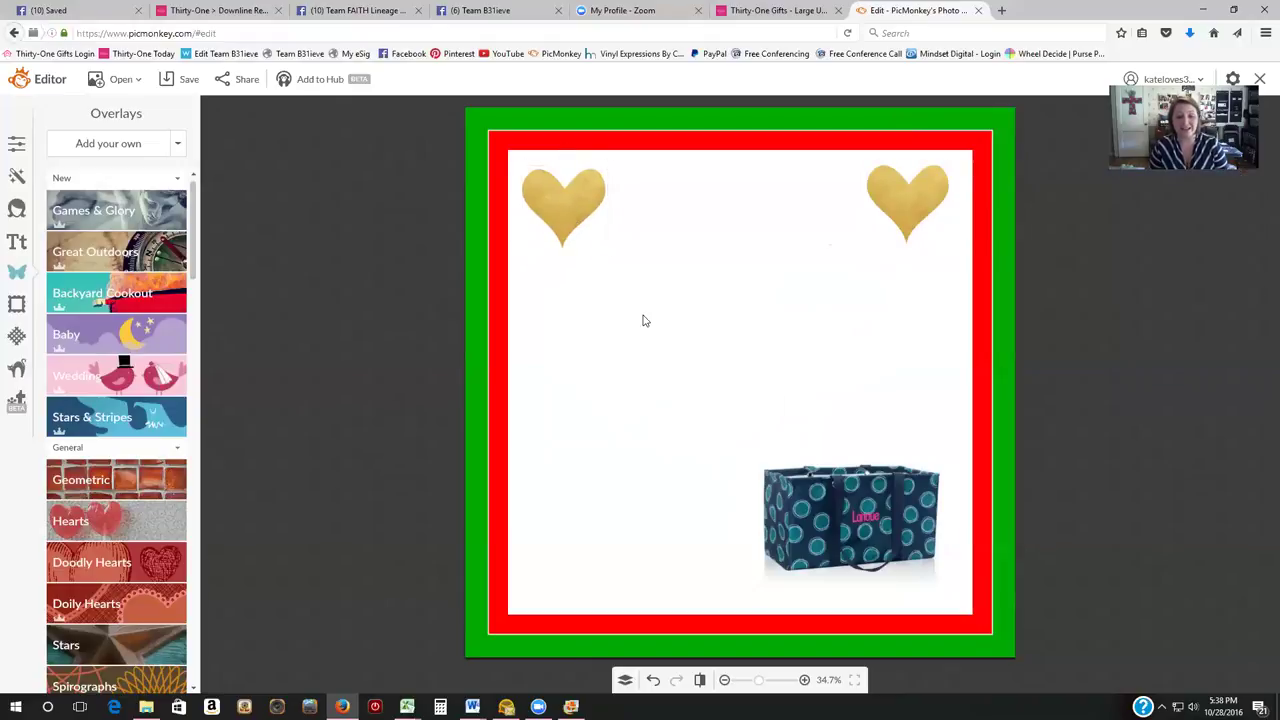
Add the text "Fall in love with Thirty-One!" to the canvas in the custom font KG Eyes Wide Open
{"action": "left_click", "coordinate": [18, 244]}
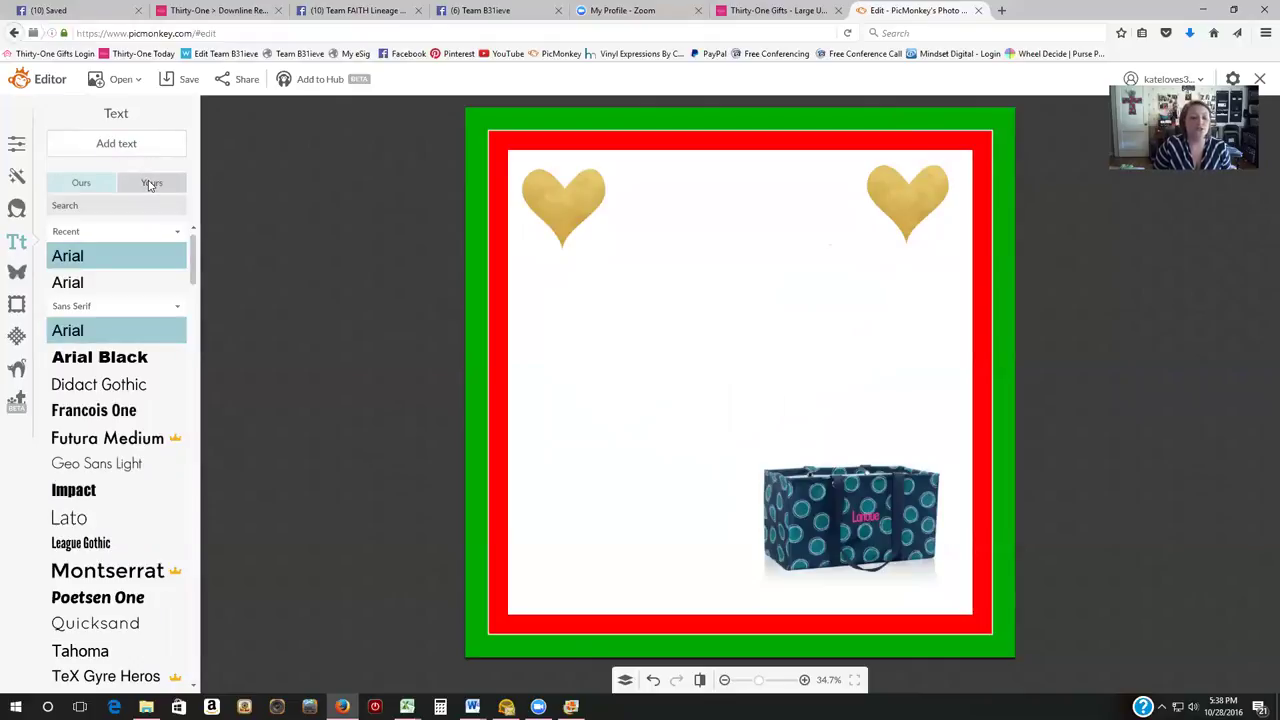
{"action": "left_click", "coordinate": [150, 184]}
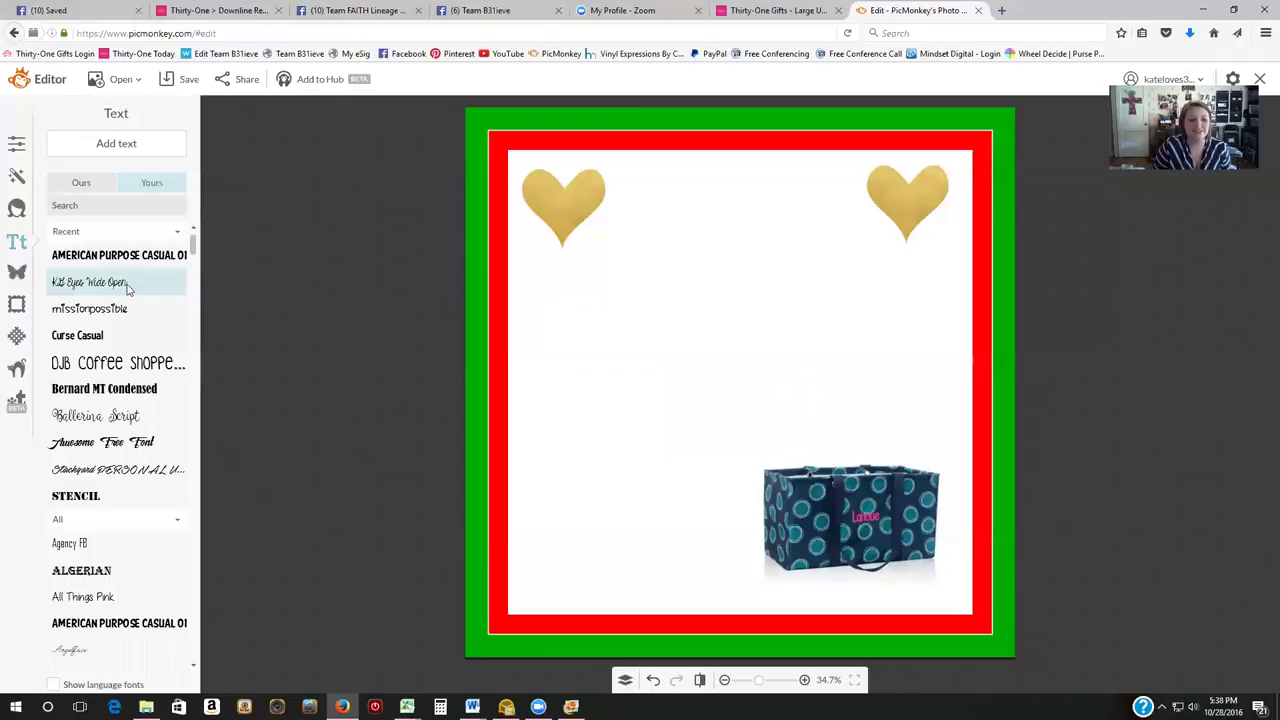
{"action": "left_click", "coordinate": [127, 285]}
{"action": "left_click", "coordinate": [136, 146]}
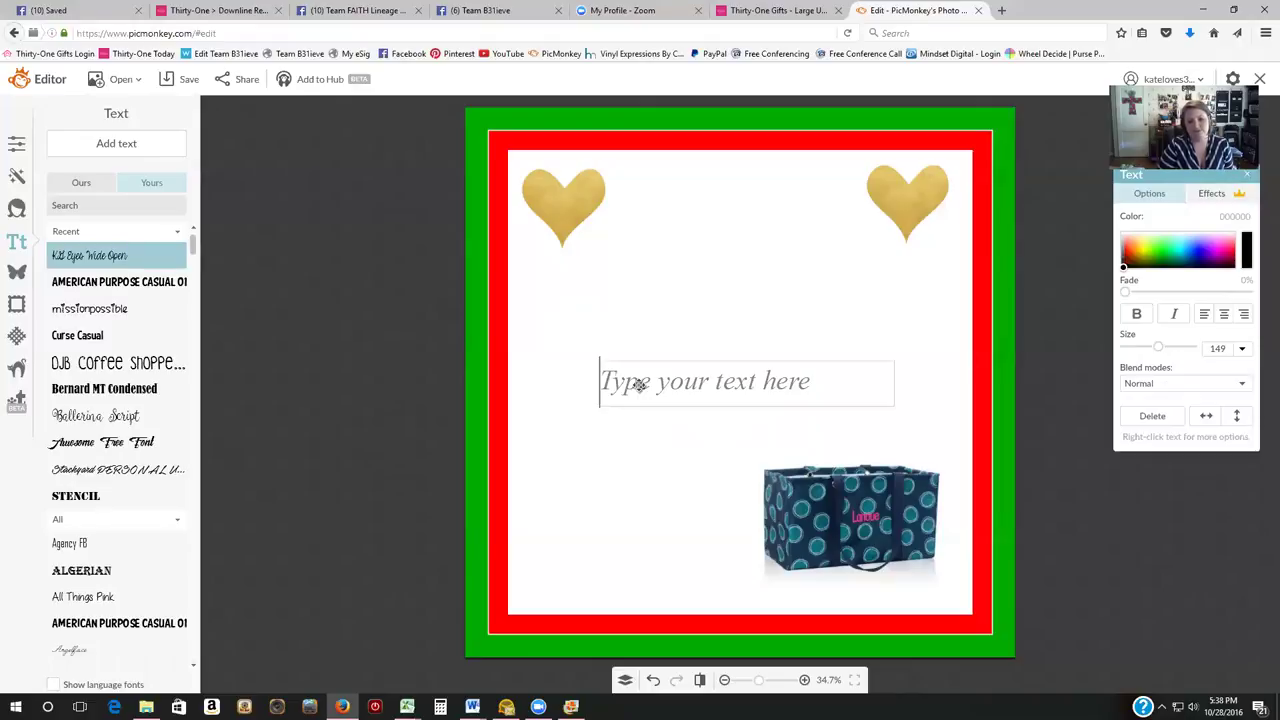
{"action": "type", "text": "Fall in love with Thirty-One!"}
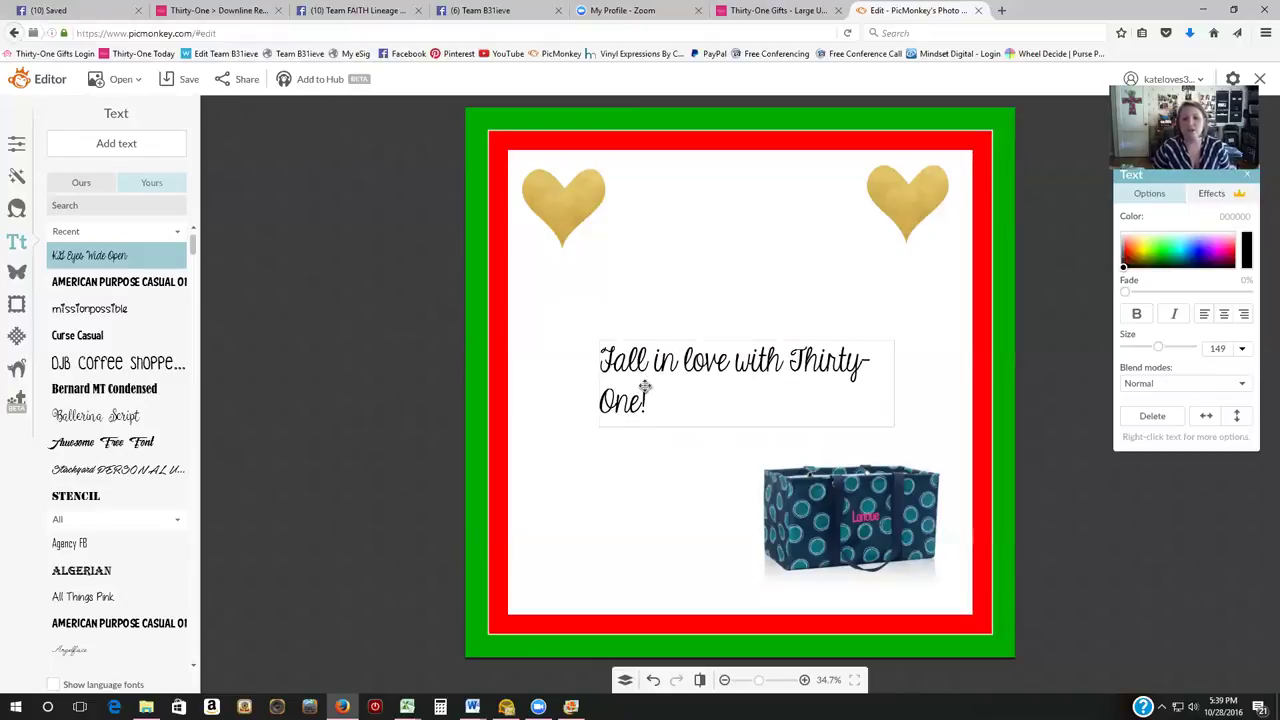
Move the title up between the hearts, widen its text box to span the white area and centre the text
{"action": "left_click", "coordinate": [766, 423]}
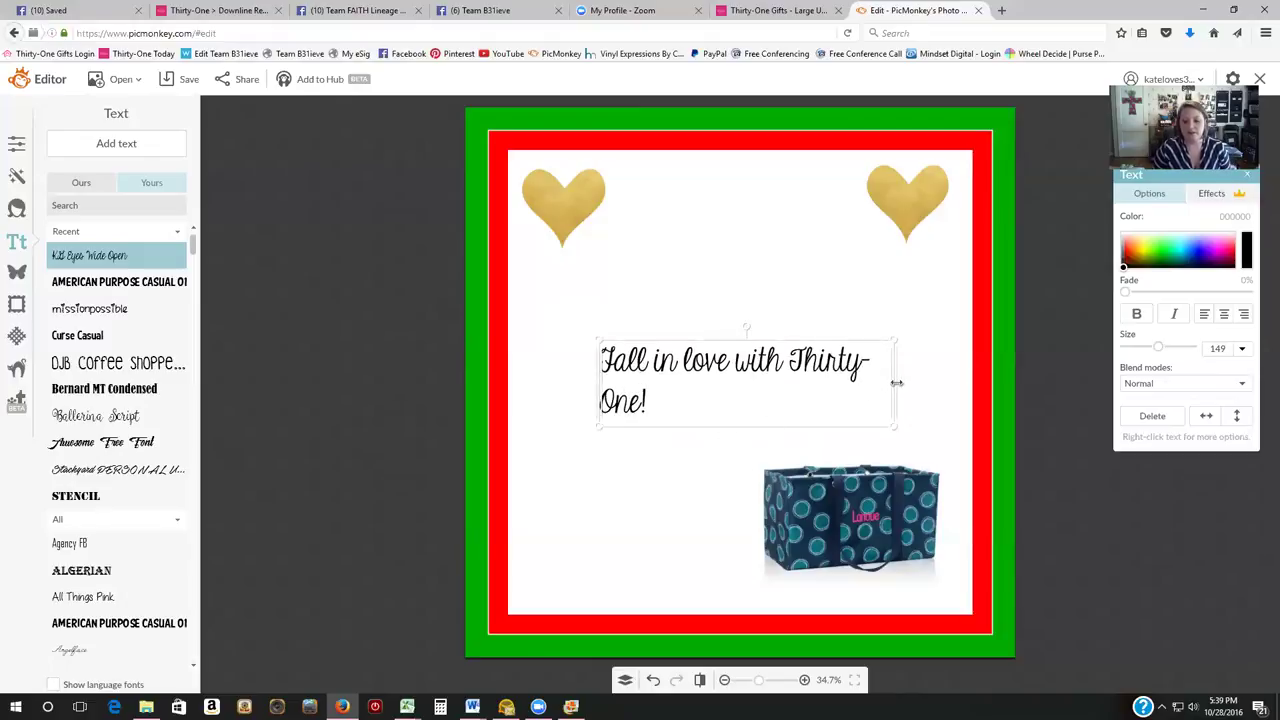
{"action": "left_click_drag", "start_coordinate": [892, 383], "coordinate": [955, 385]}
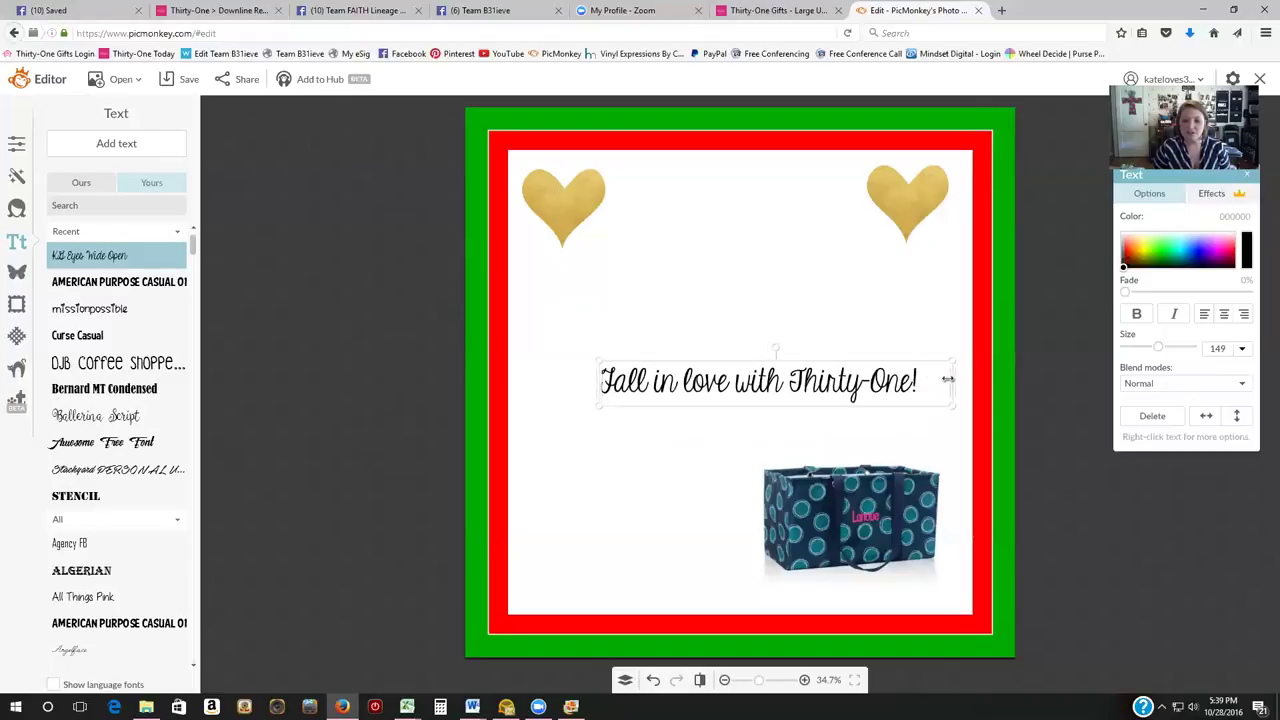
{"action": "left_click_drag", "start_coordinate": [748, 376], "coordinate": [731, 187]}
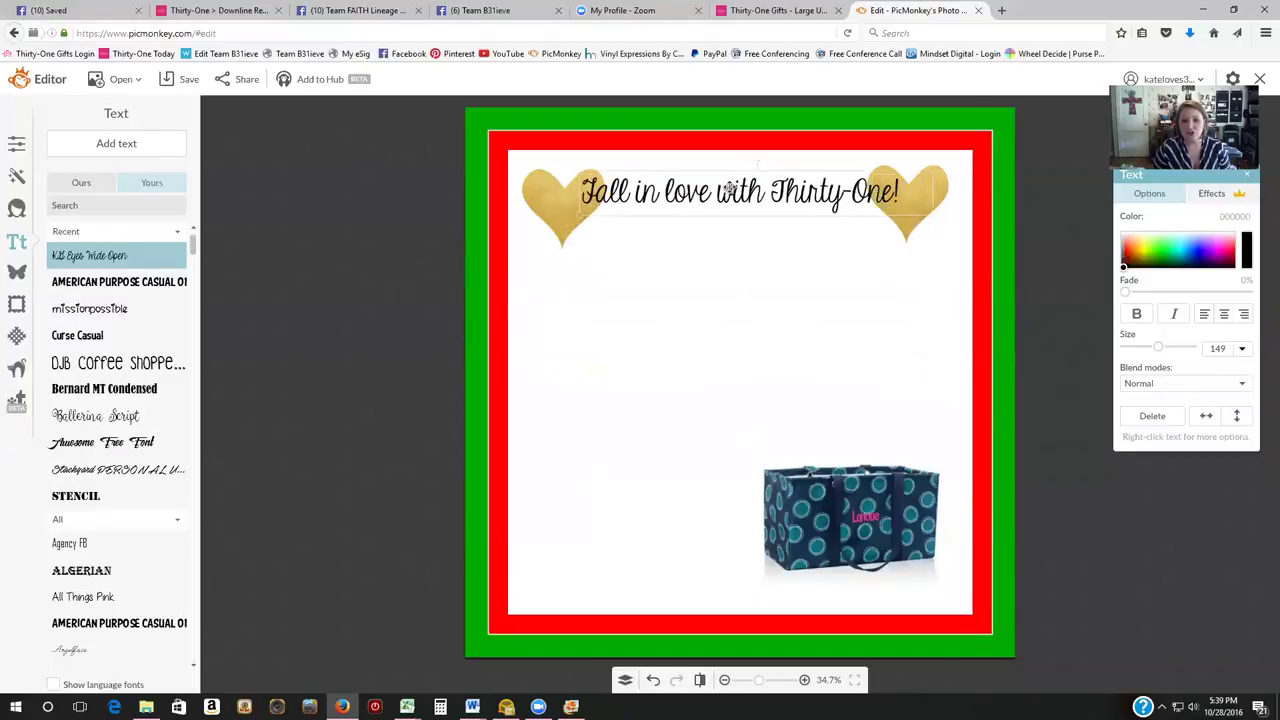
{"action": "left_click_drag", "start_coordinate": [575, 188], "coordinate": [508, 182]}
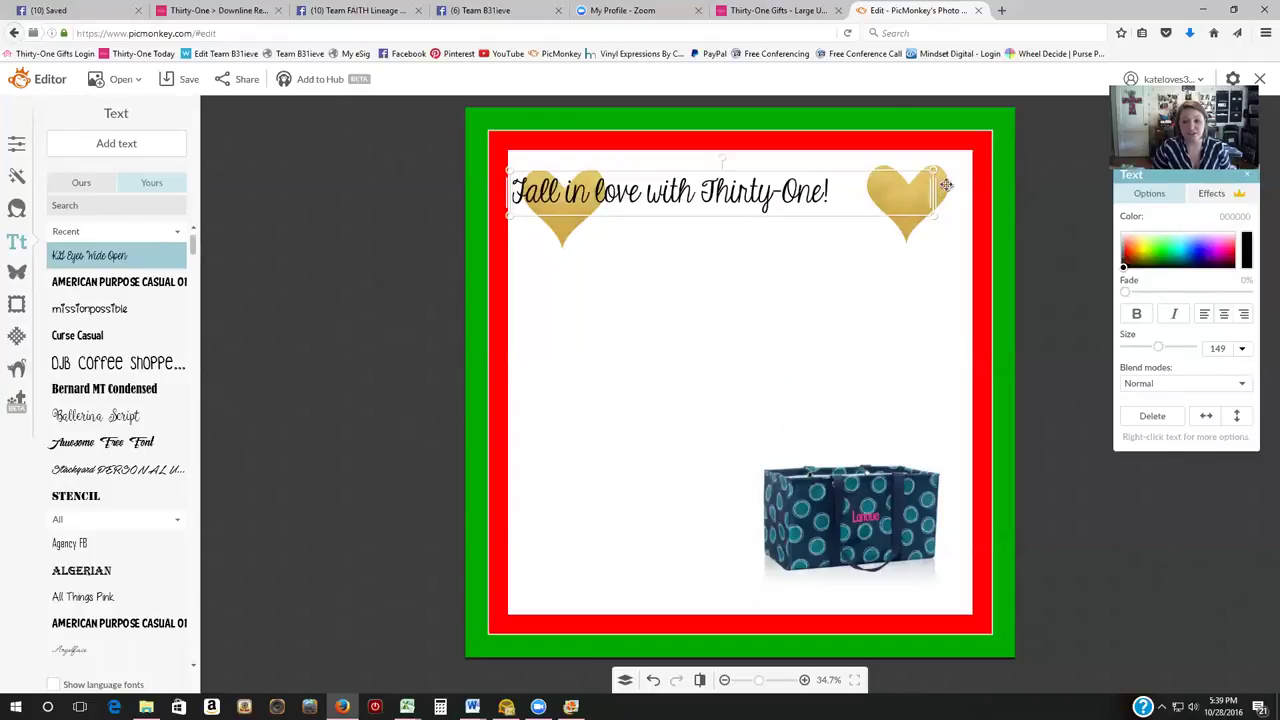
{"action": "left_click_drag", "start_coordinate": [930, 195], "coordinate": [975, 192]}
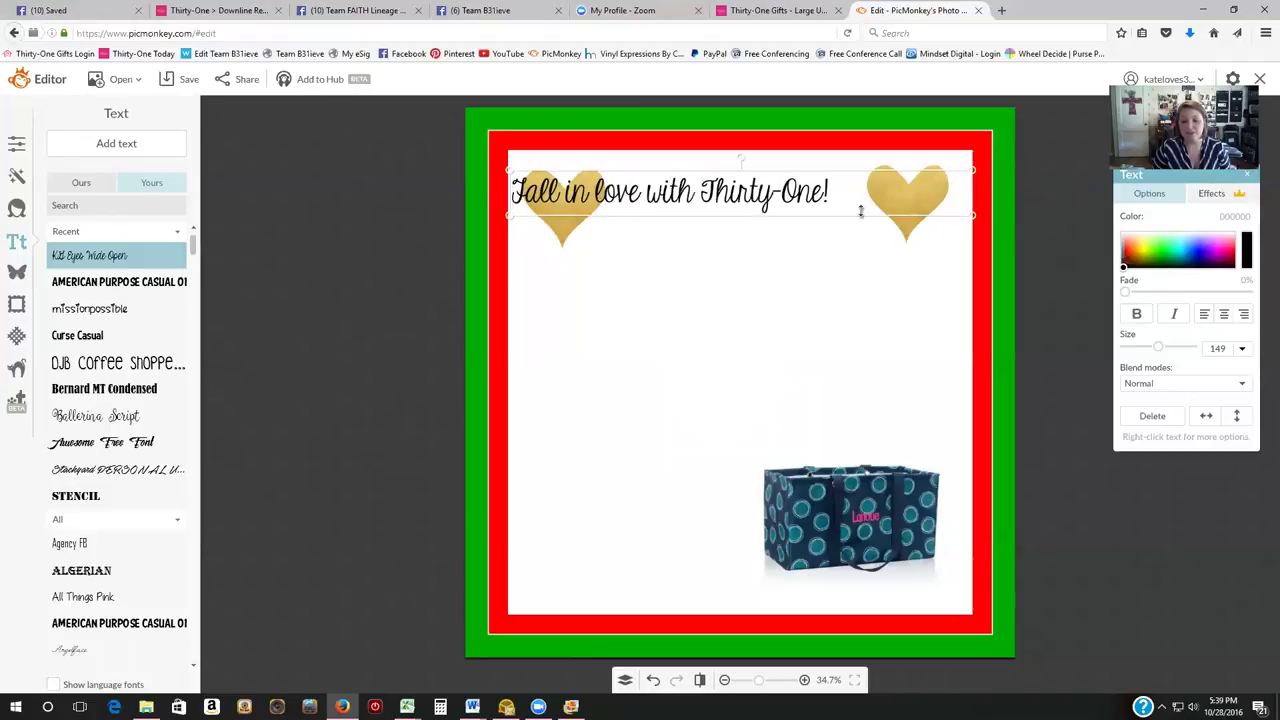
{"action": "left_click", "coordinate": [1223, 315]}
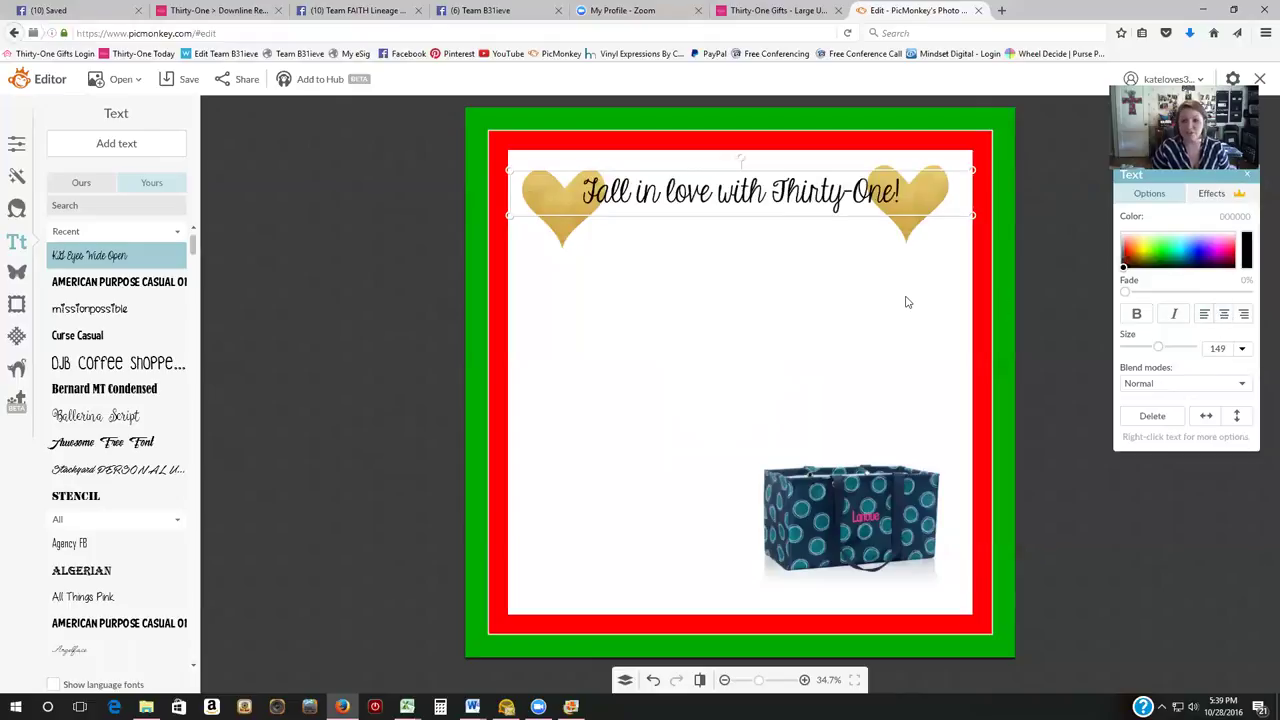
{"action": "left_click", "coordinate": [779, 244]}
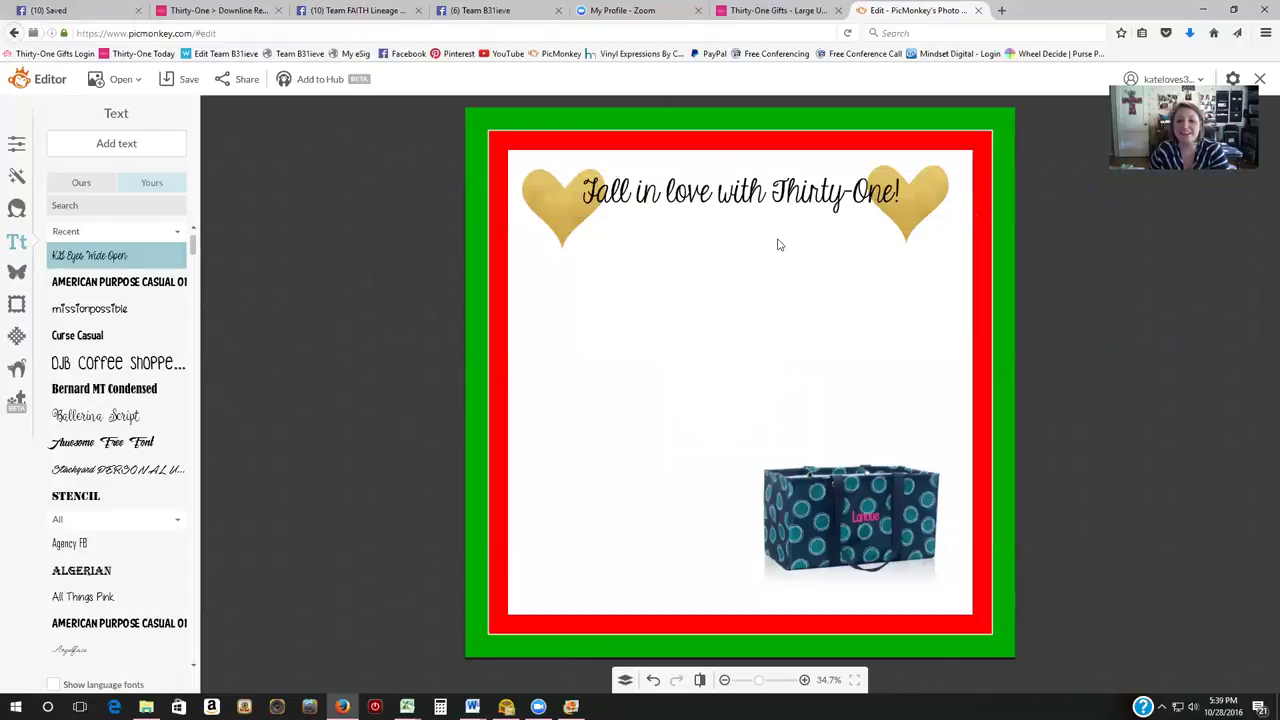
Bring the upper-right heart to the front, over the title, and send it to the back again
{"action": "left_click", "coordinate": [908, 212]}
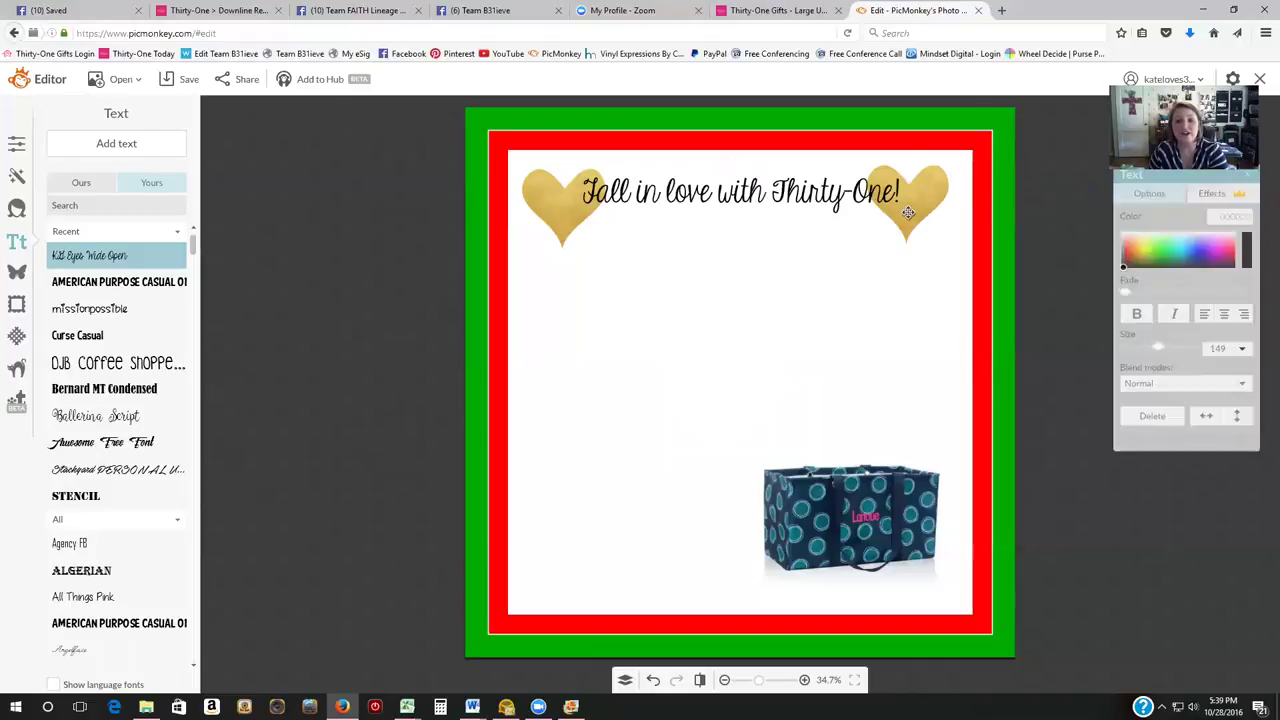
{"action": "right_click", "coordinate": [908, 212]}
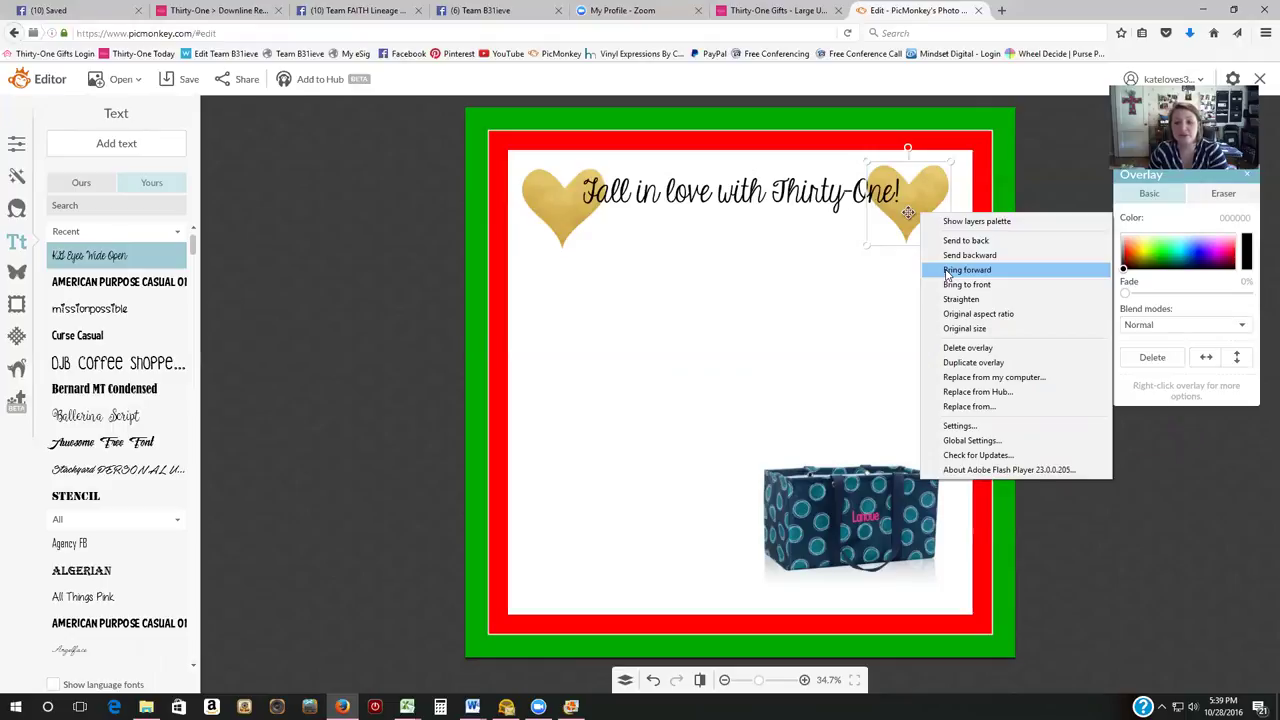
{"action": "left_click", "coordinate": [952, 284]}
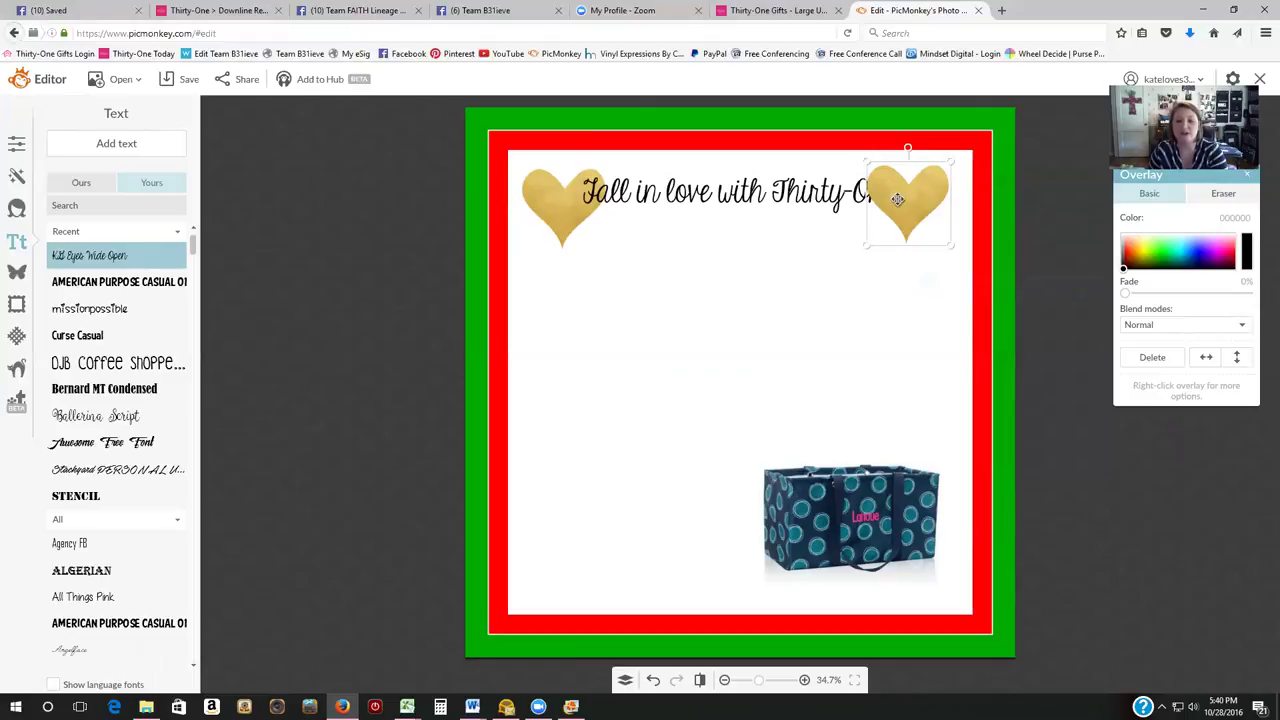
{"action": "right_click", "coordinate": [898, 199]}
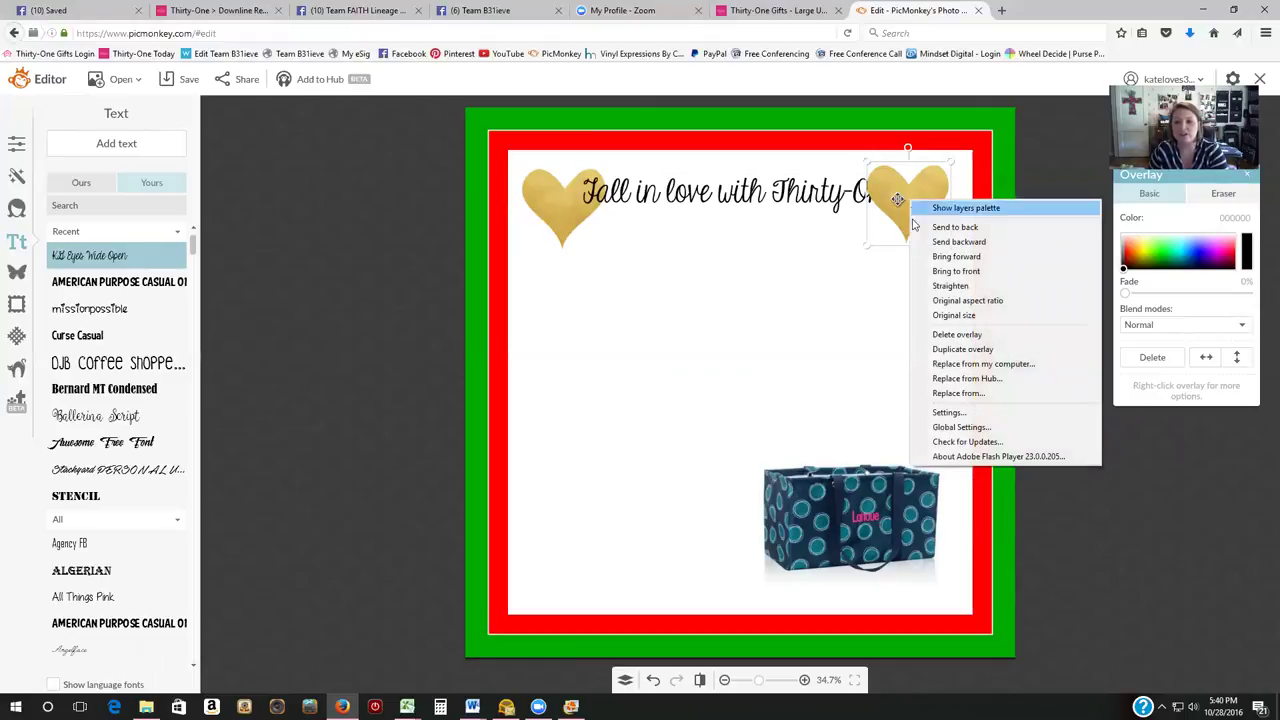
{"action": "left_click", "coordinate": [923, 230]}
{"action": "left_click", "coordinate": [820, 252]}
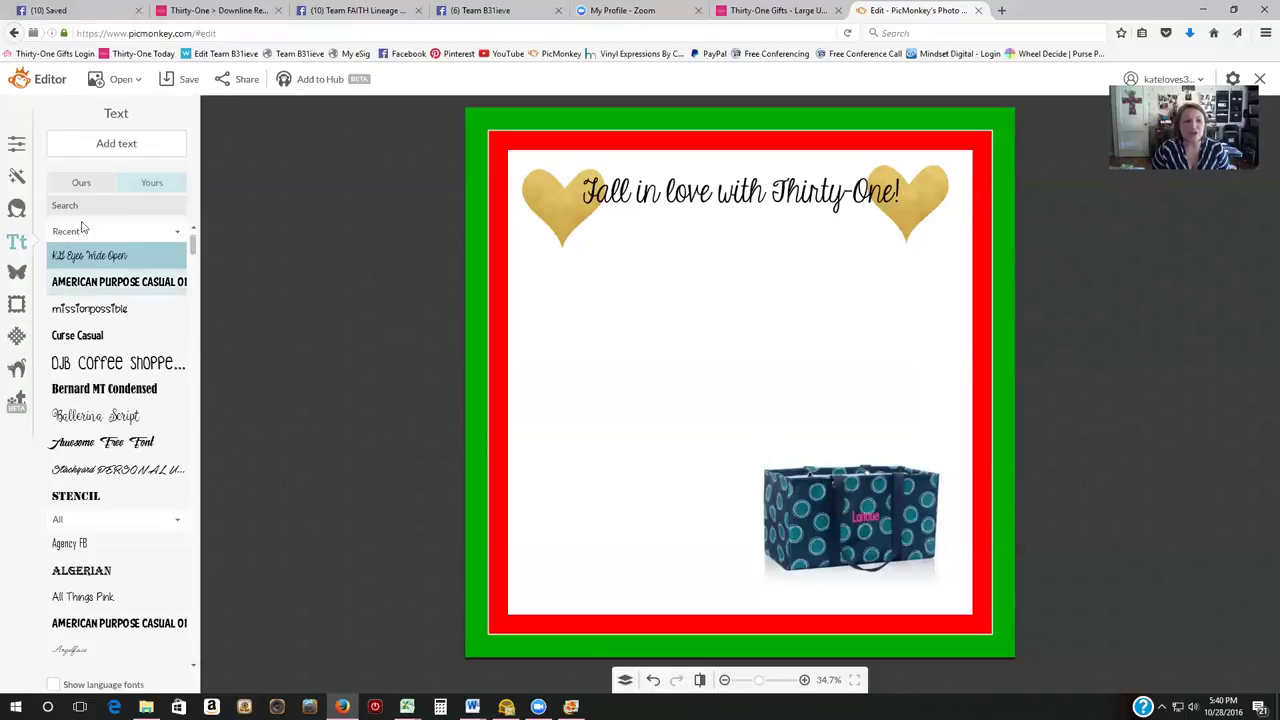
Add the first Santa hat from the SantaLand theme's Kringle Caps, enlarge it and move it to the canvas's left side
{"action": "left_click", "coordinate": [16, 280]}
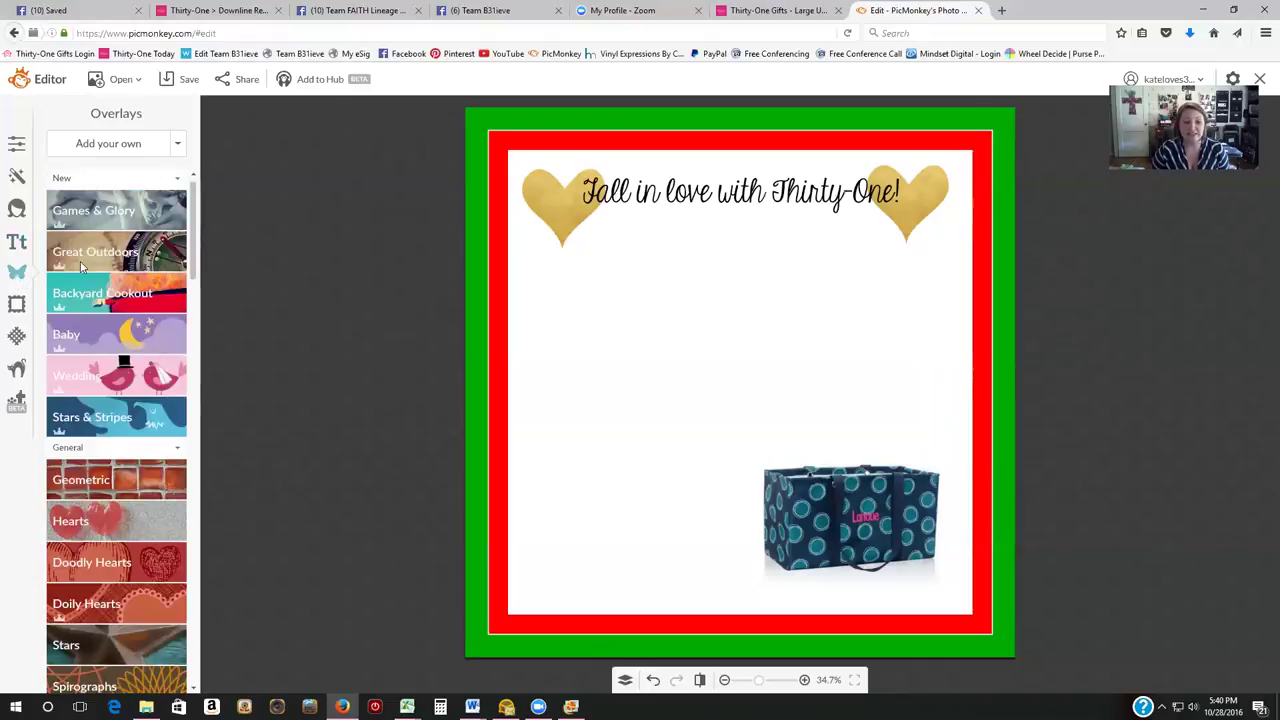
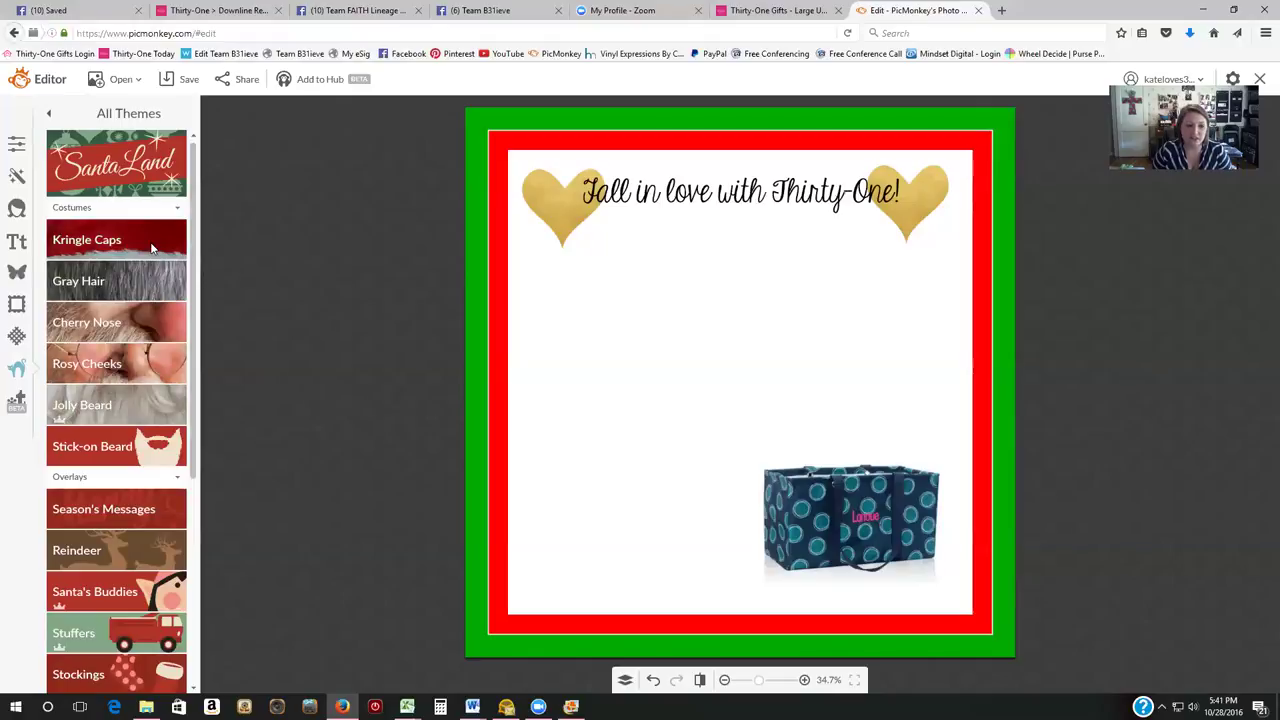
{"action": "left_click", "coordinate": [152, 248]}
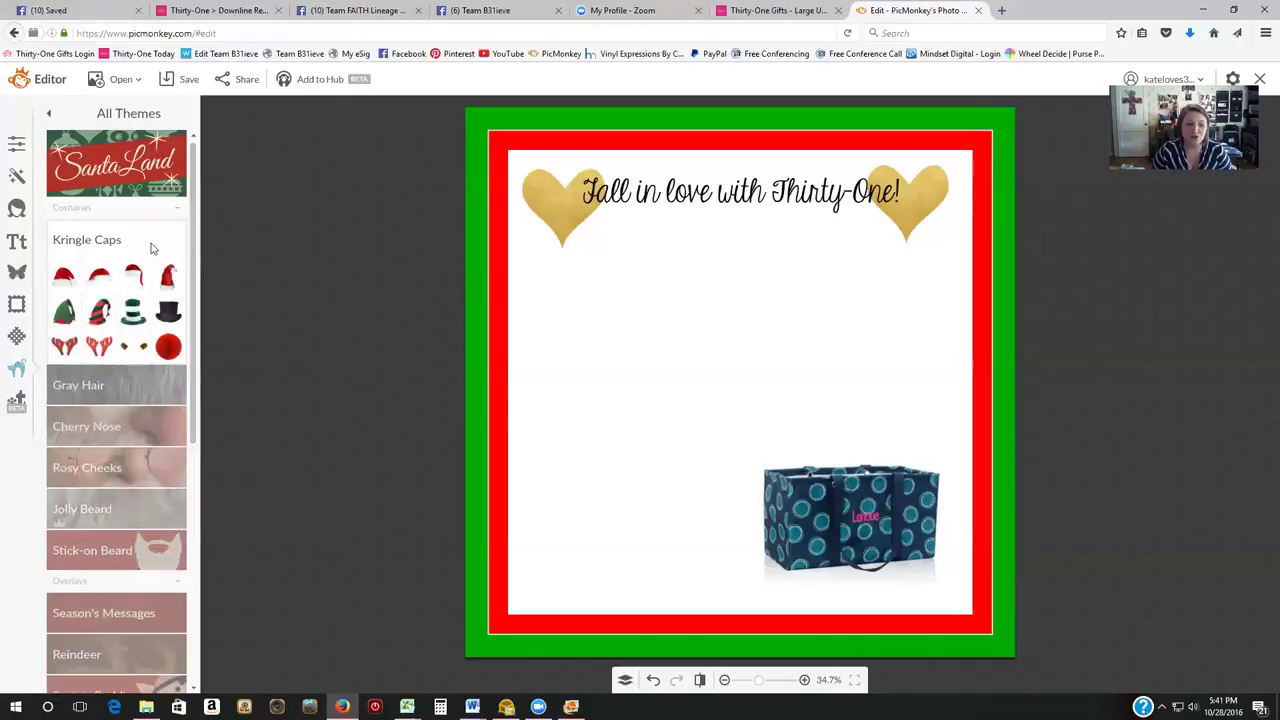
{"action": "left_click", "coordinate": [64, 276]}
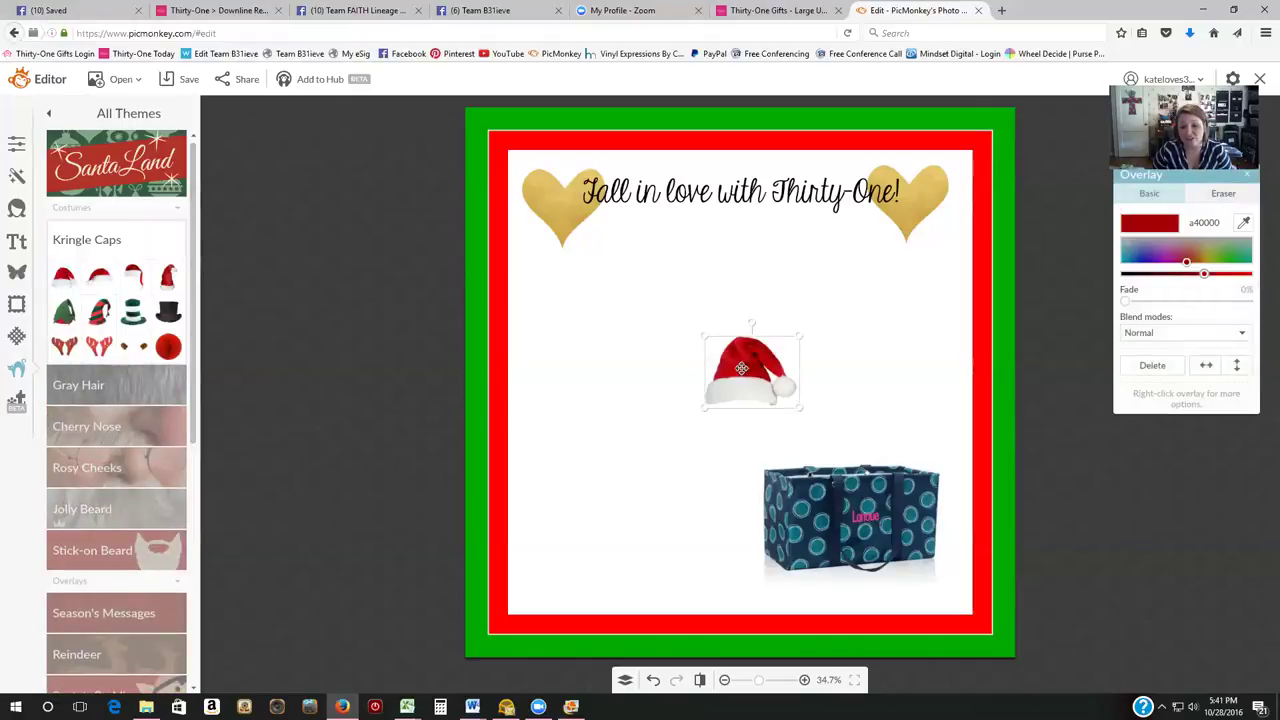
{"action": "left_click_drag", "start_coordinate": [701, 334], "coordinate": [667, 307]}
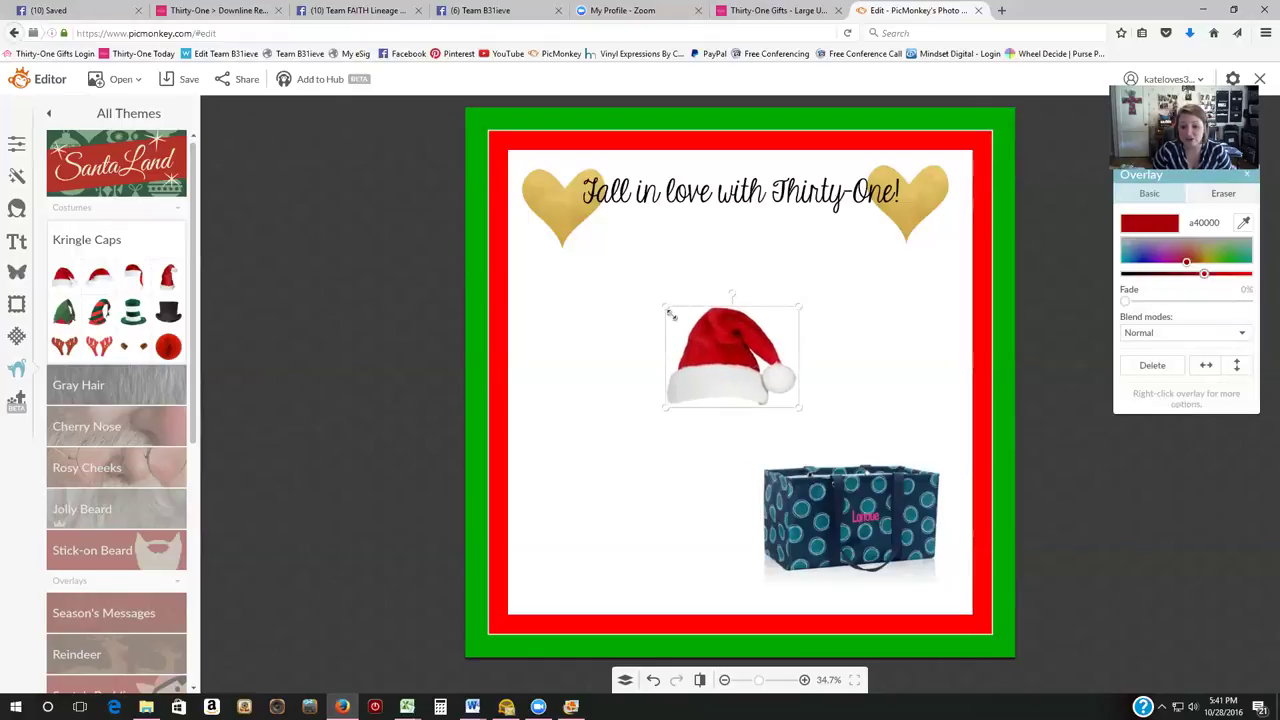
{"action": "left_click_drag", "start_coordinate": [737, 359], "coordinate": [604, 363]}
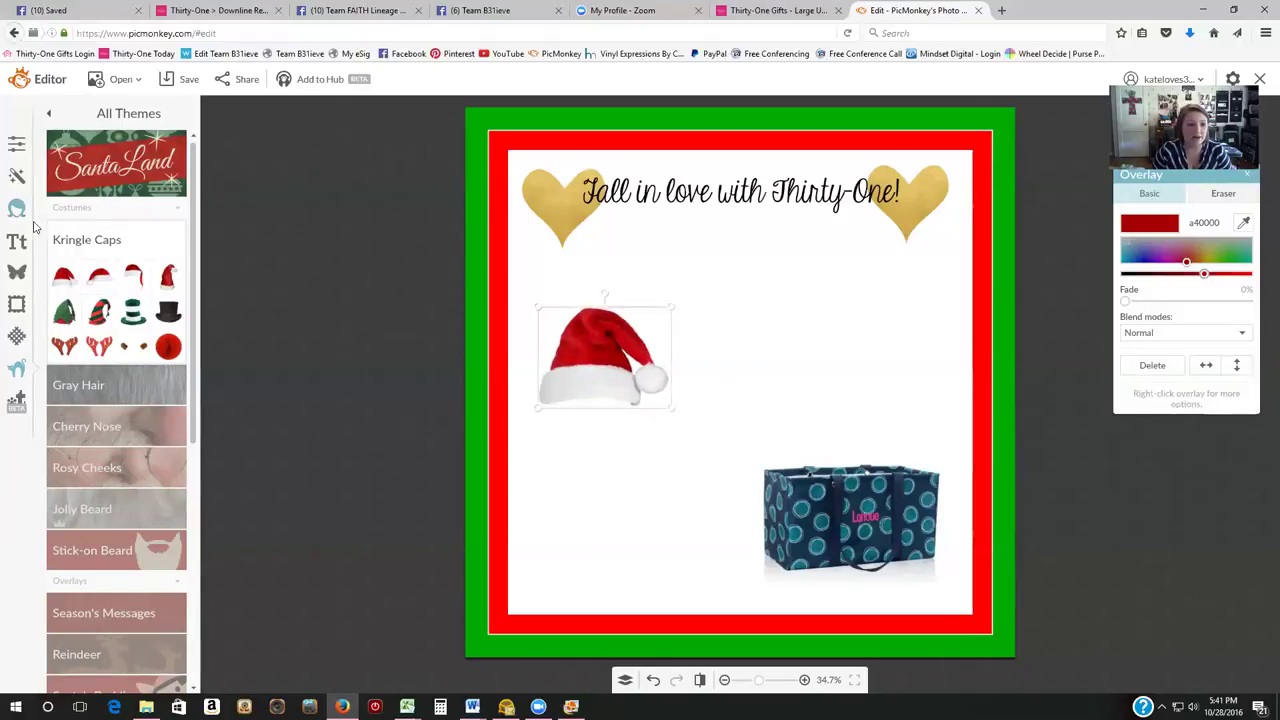
Add the first cropped portrait from Dropbox's Thirty-One > Pictures > Headshots folder as an image overlay
{"action": "left_click", "coordinate": [16, 280]}
{"action": "left_click", "coordinate": [122, 141]}
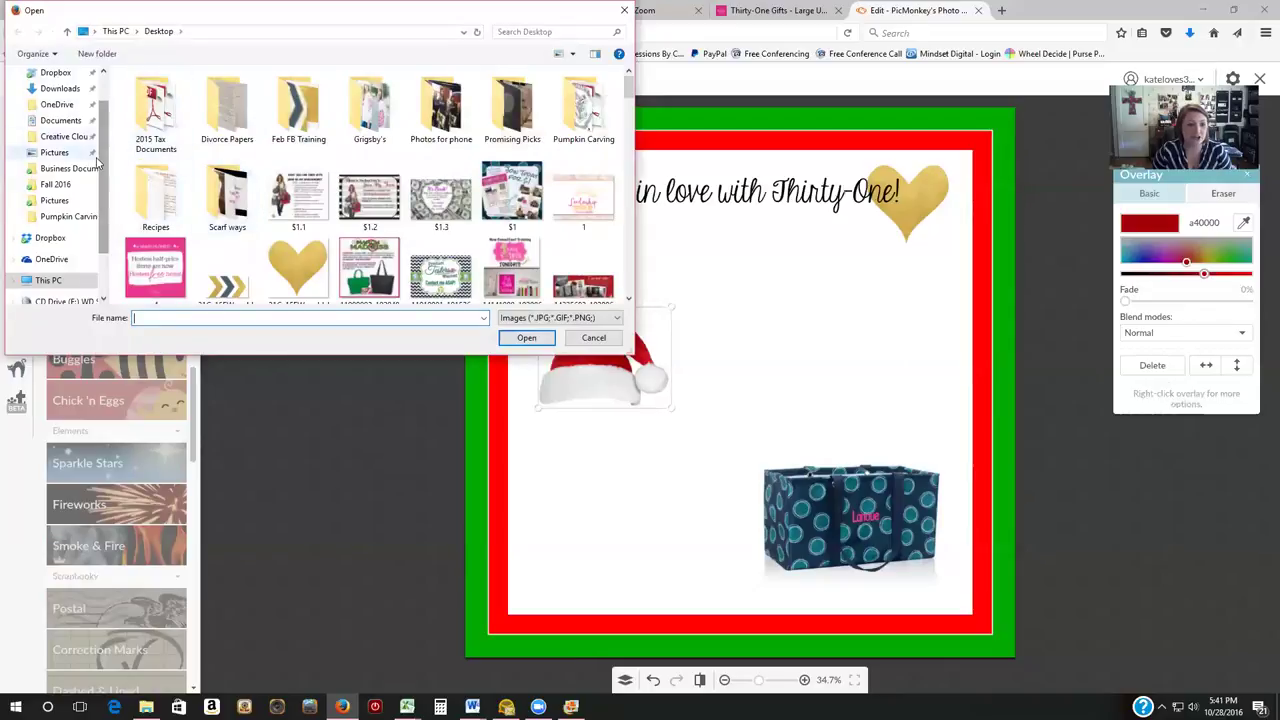
{"action": "scroll", "coordinate": [90, 119], "scroll_direction": "up", "scroll_amount": 1}
{"action": "left_click", "coordinate": [72, 116]}
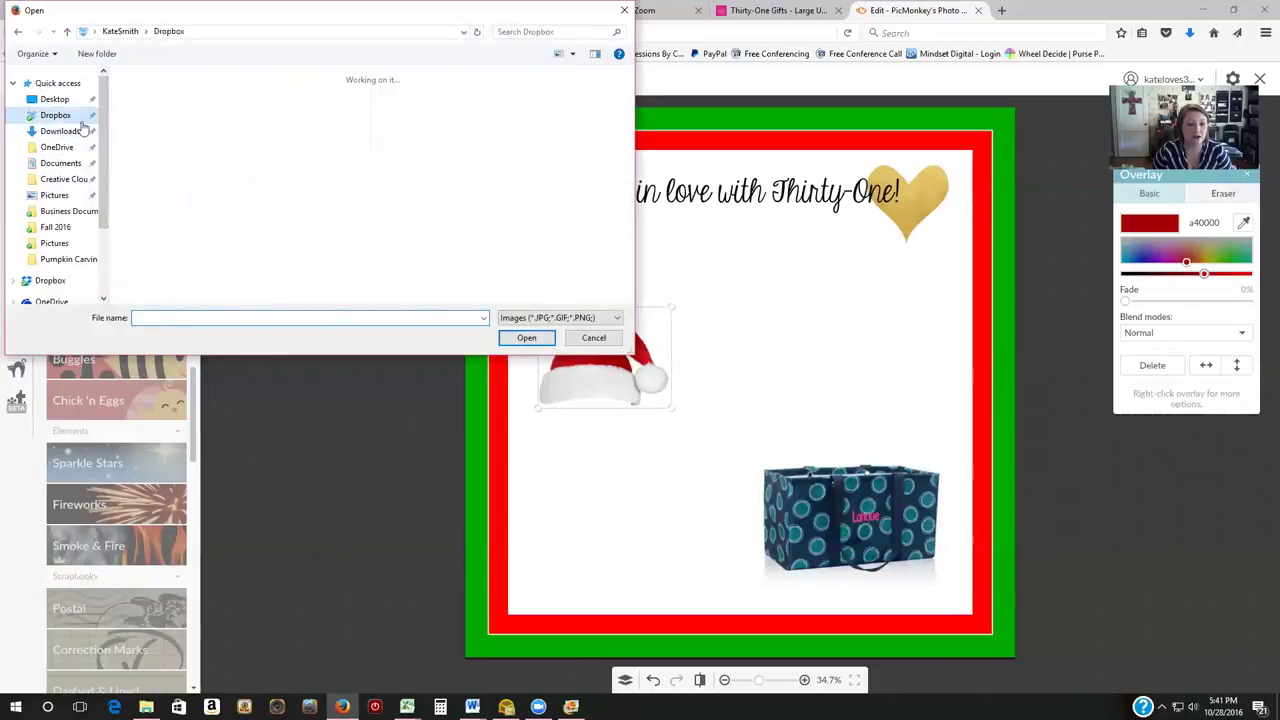
{"action": "scroll", "coordinate": [316, 210], "scroll_direction": "down", "scroll_amount": 1}
{"action": "double_click", "coordinate": [308, 236]}
{"action": "scroll", "coordinate": [257, 210], "scroll_direction": "down", "scroll_amount": 3}
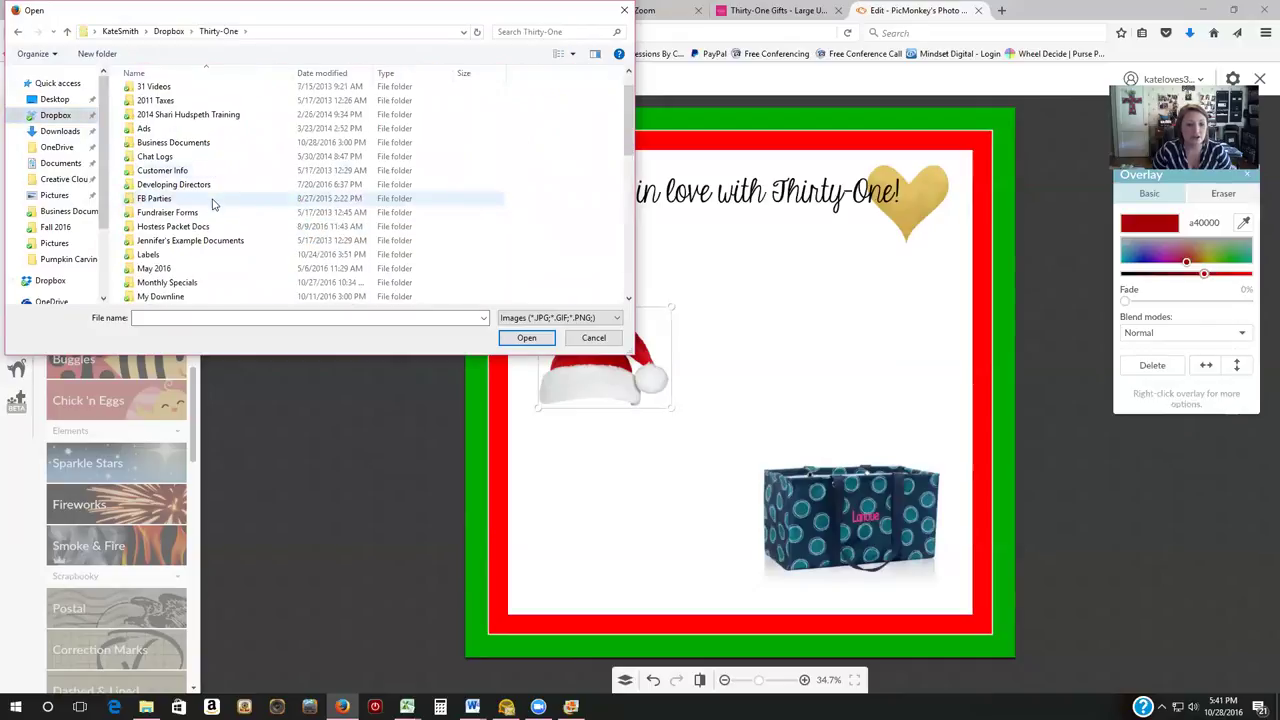
{"action": "double_click", "coordinate": [171, 283]}
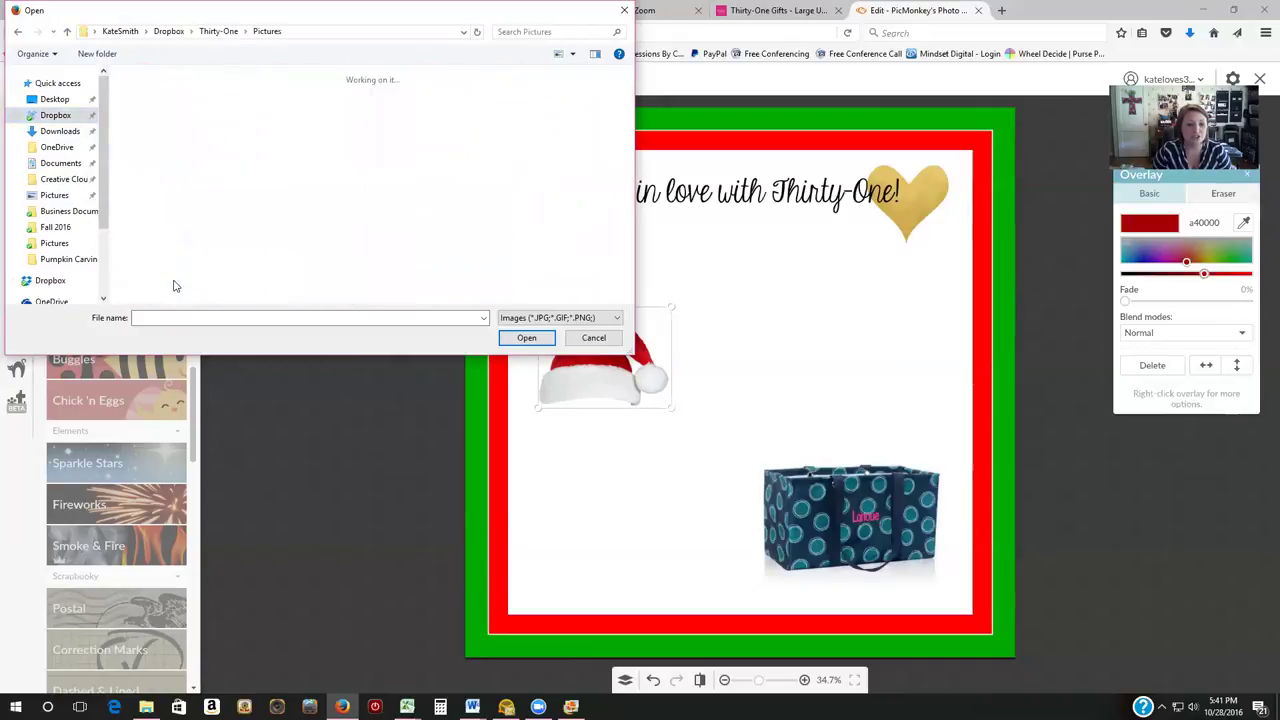
{"action": "scroll", "coordinate": [270, 235], "scroll_direction": "down", "scroll_amount": 3}
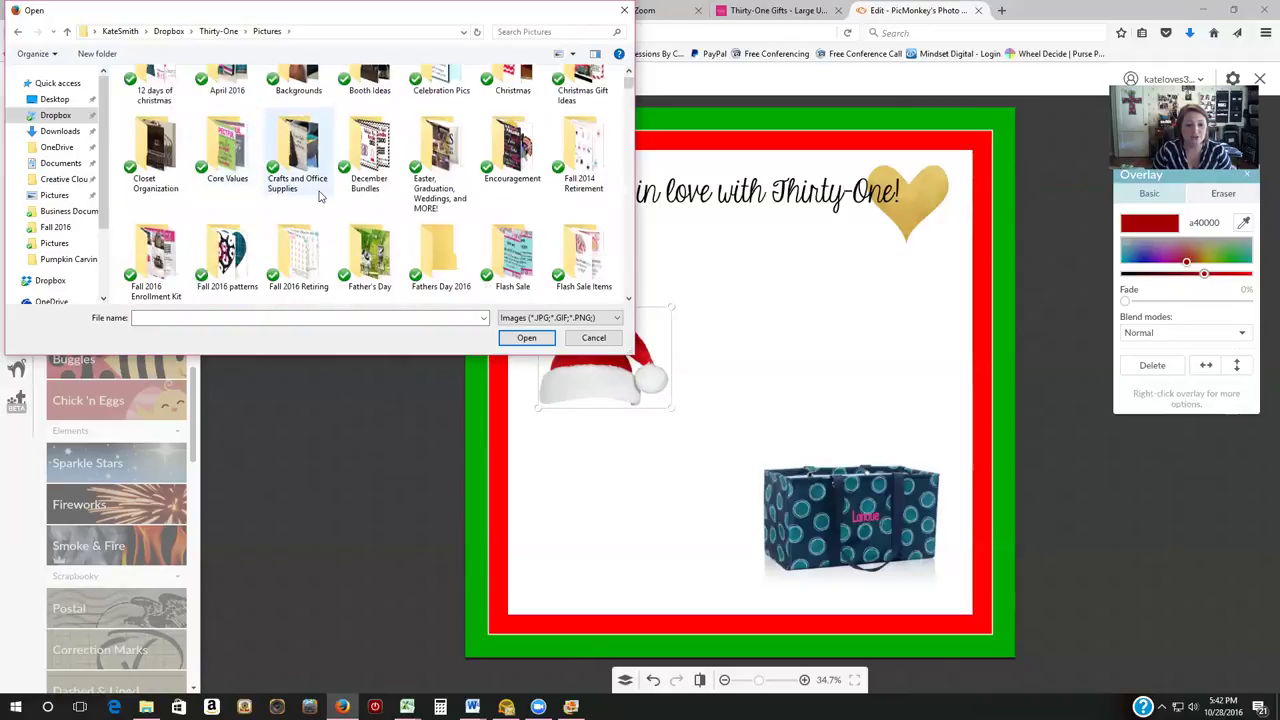
{"action": "double_click", "coordinate": [292, 250]}
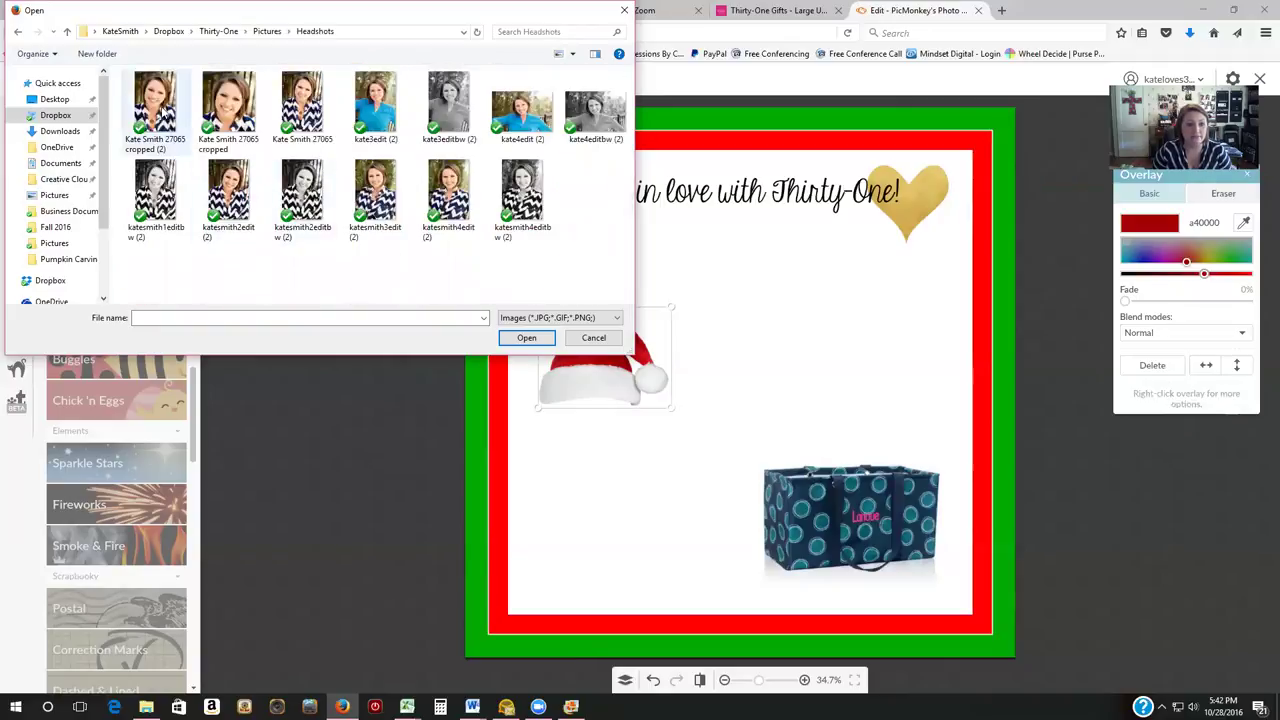
{"action": "double_click", "coordinate": [155, 105]}
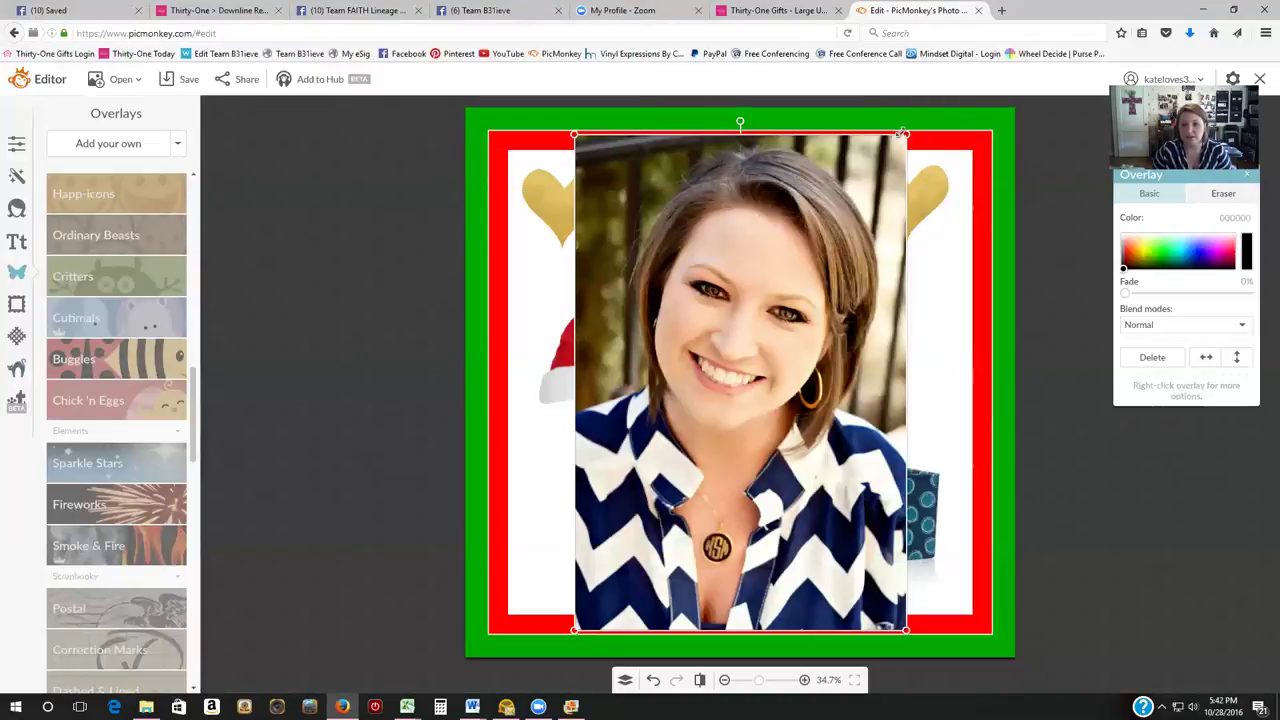
Shrink the portrait and place it in the canvas's lower-left corner, just below the Santa hat
{"action": "left_click_drag", "start_coordinate": [906, 132], "coordinate": [668, 491]}
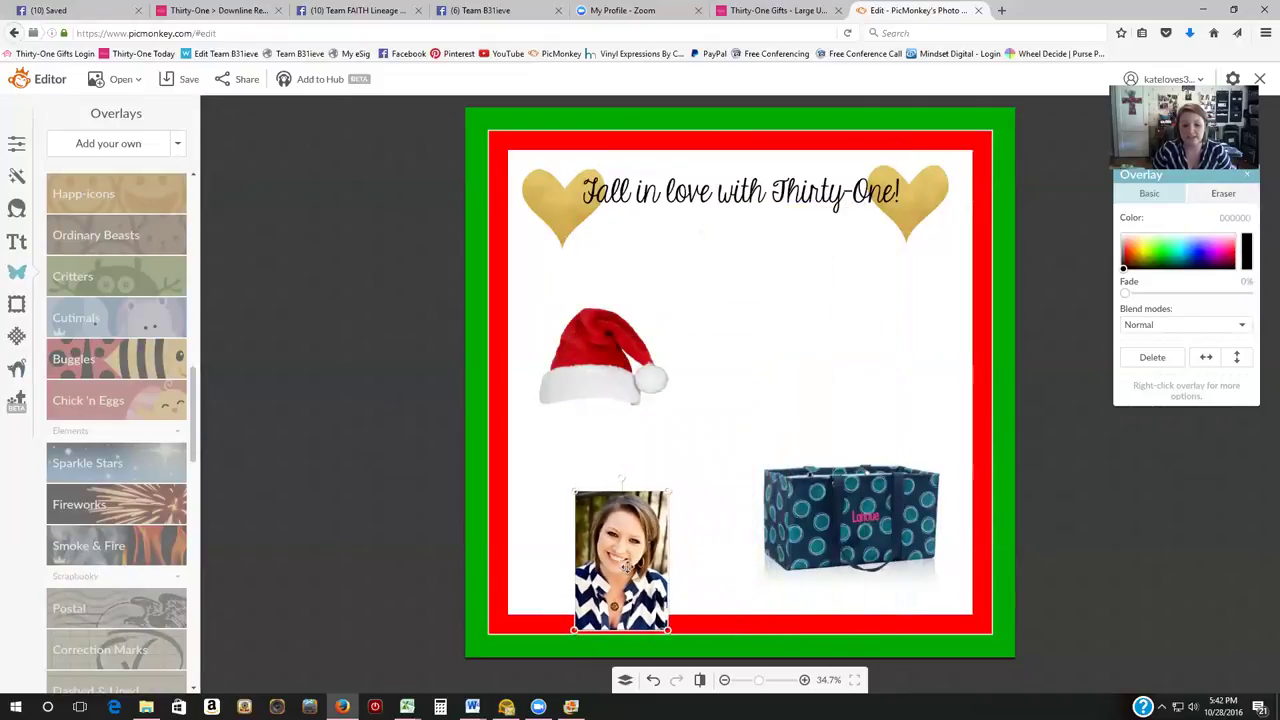
{"action": "left_click_drag", "start_coordinate": [626, 568], "coordinate": [580, 534]}
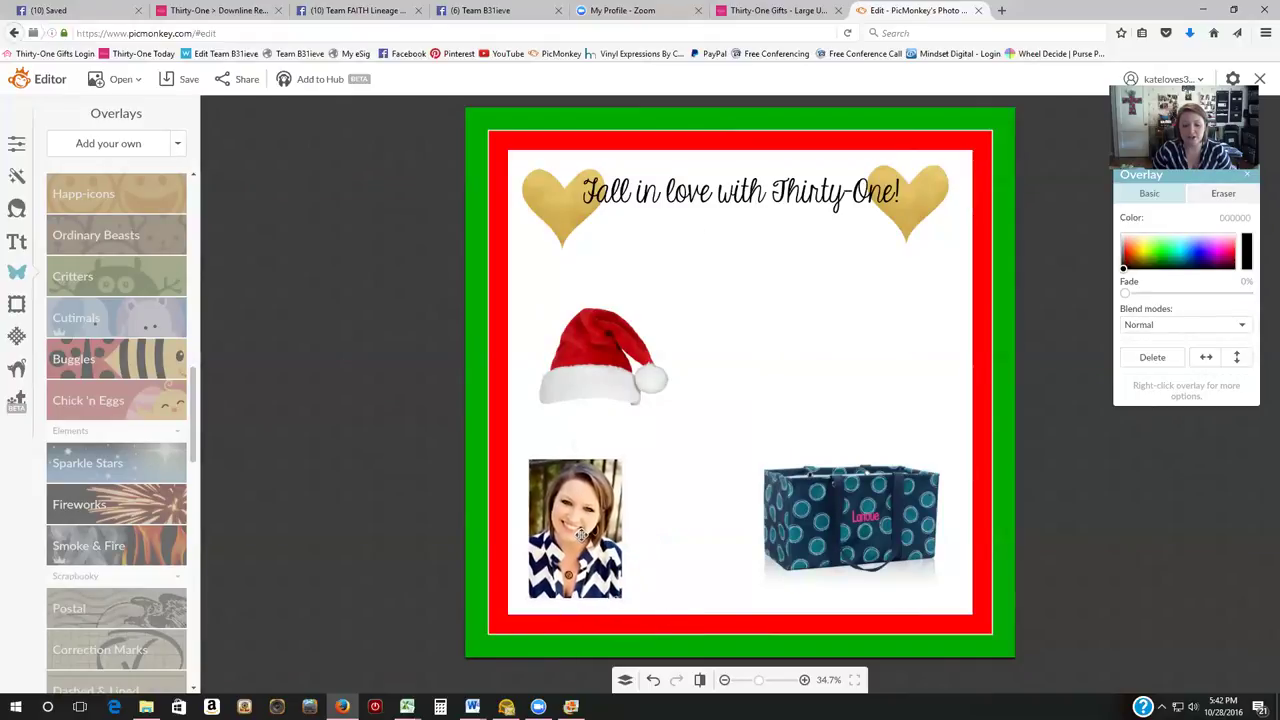
{"action": "left_click_drag", "start_coordinate": [619, 463], "coordinate": [691, 420]}
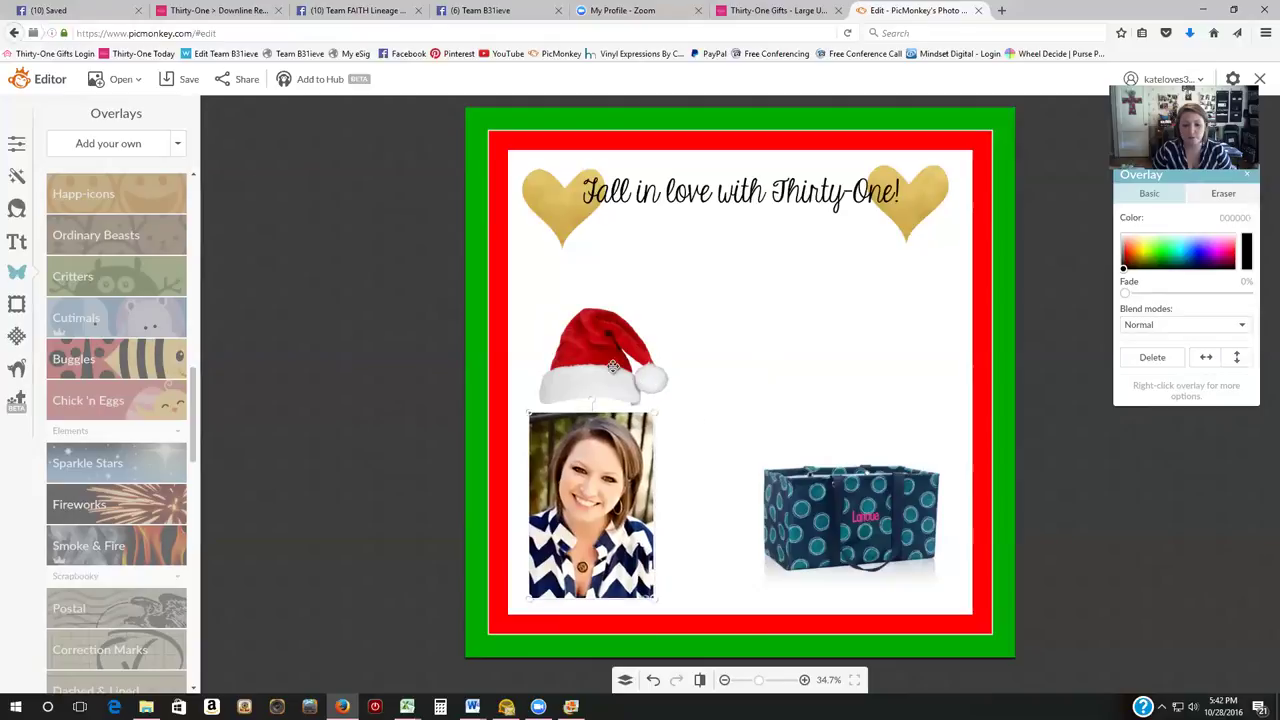
Bring the Santa hat to the front and position it on the head in the portrait
{"action": "left_click", "coordinate": [601, 352]}
{"action": "left_click_drag", "start_coordinate": [601, 352], "coordinate": [604, 375]}
{"action": "right_click", "coordinate": [604, 375]}
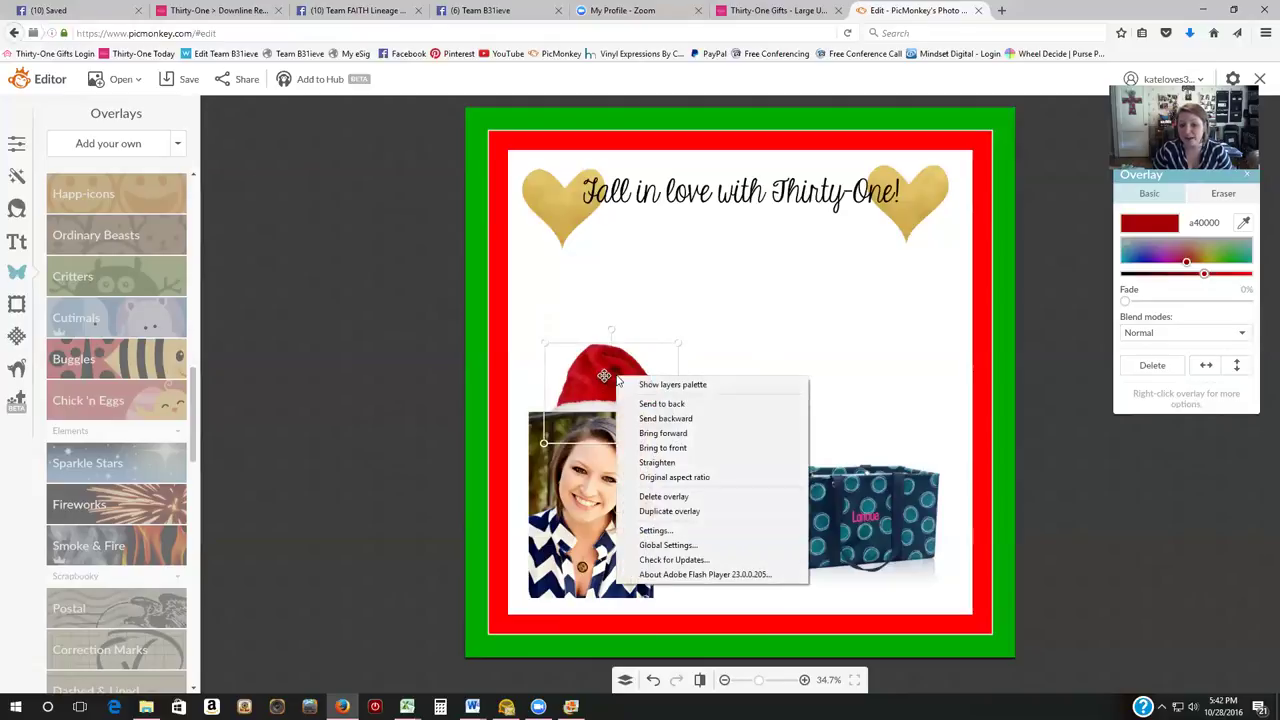
{"action": "left_click", "coordinate": [645, 448]}
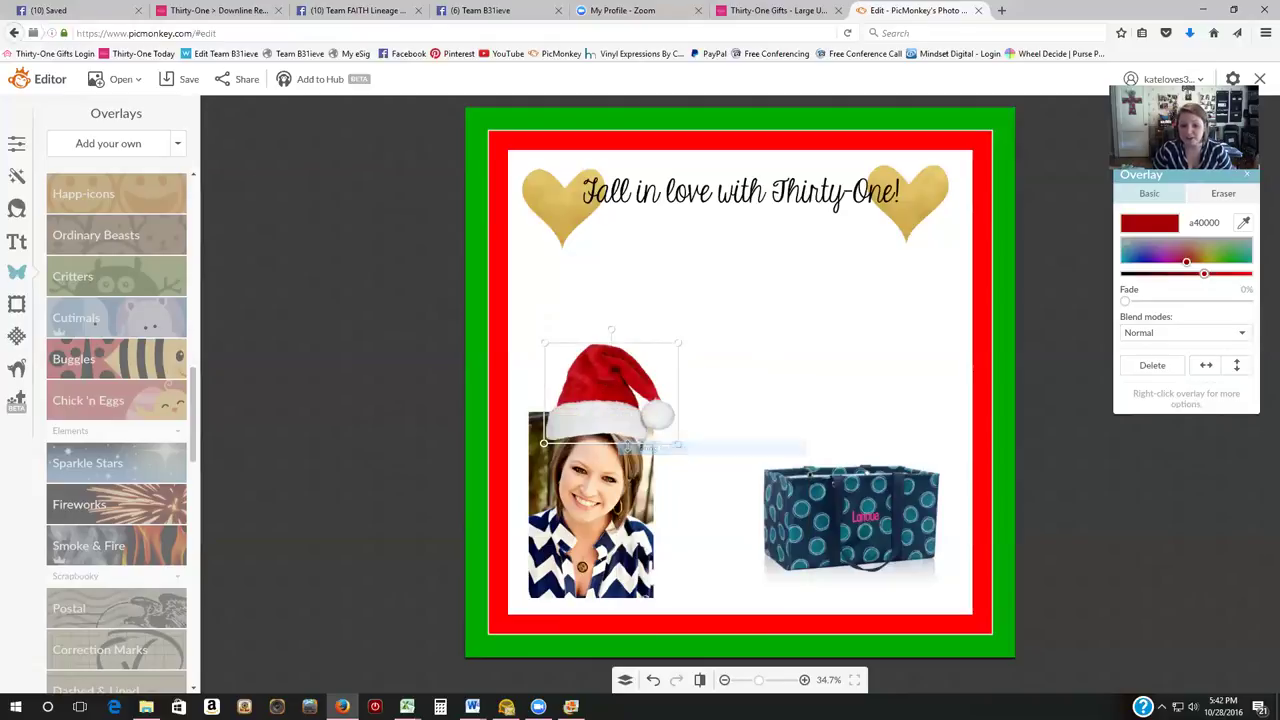
{"action": "left_click_drag", "start_coordinate": [596, 396], "coordinate": [596, 415]}
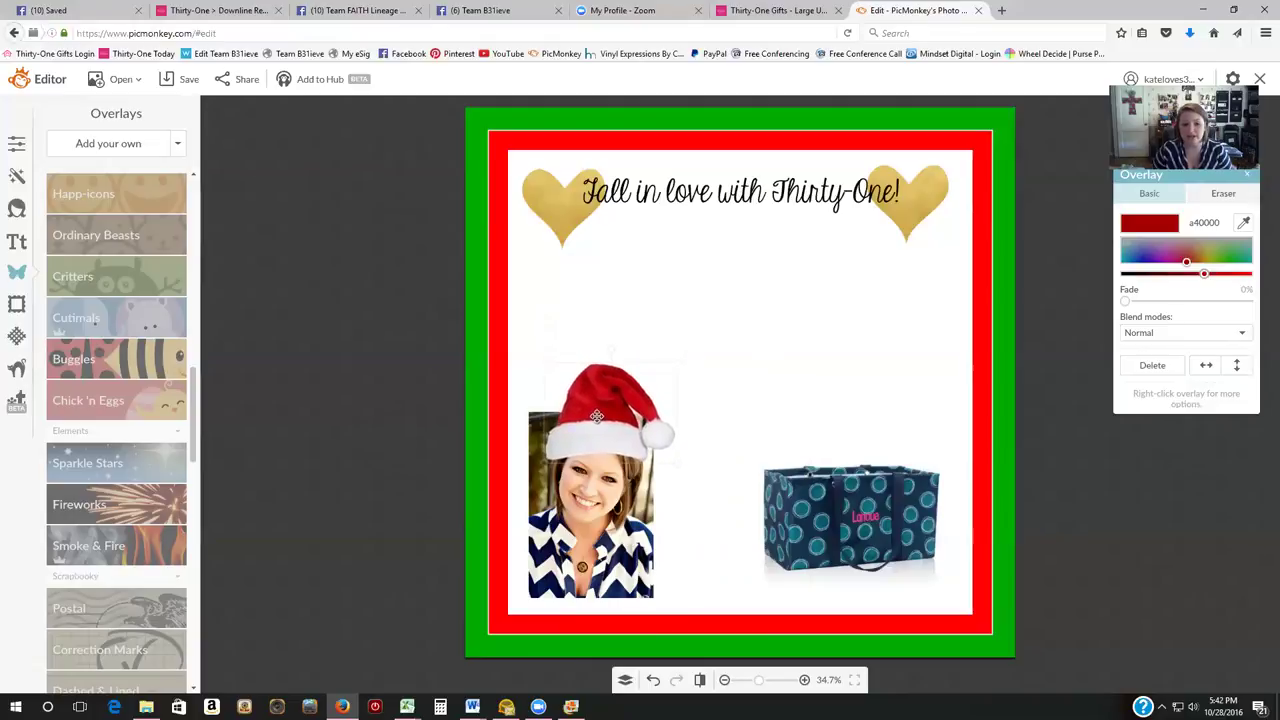
Shrink the Santa hat slightly, tilt it clockwise and seat it on the head in the portrait
{"action": "left_click_drag", "start_coordinate": [679, 362], "coordinate": [600, 412]}
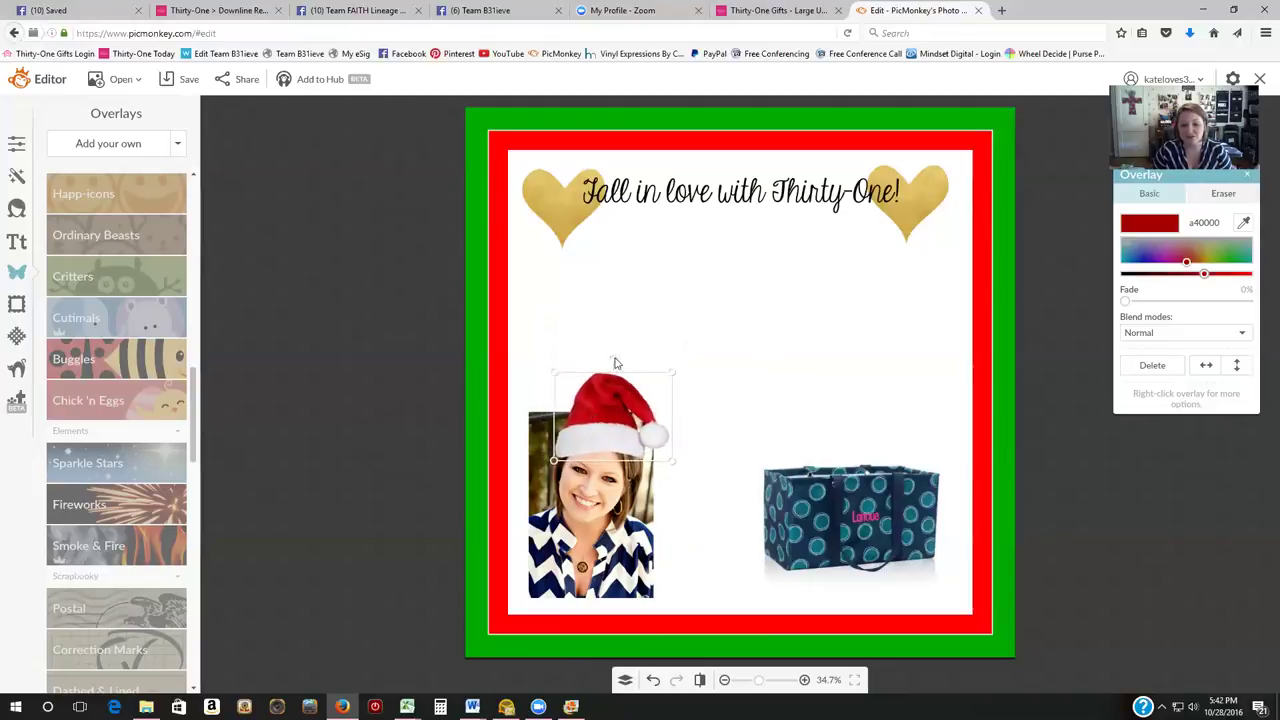
{"action": "left_click_drag", "start_coordinate": [617, 363], "coordinate": [622, 361]}
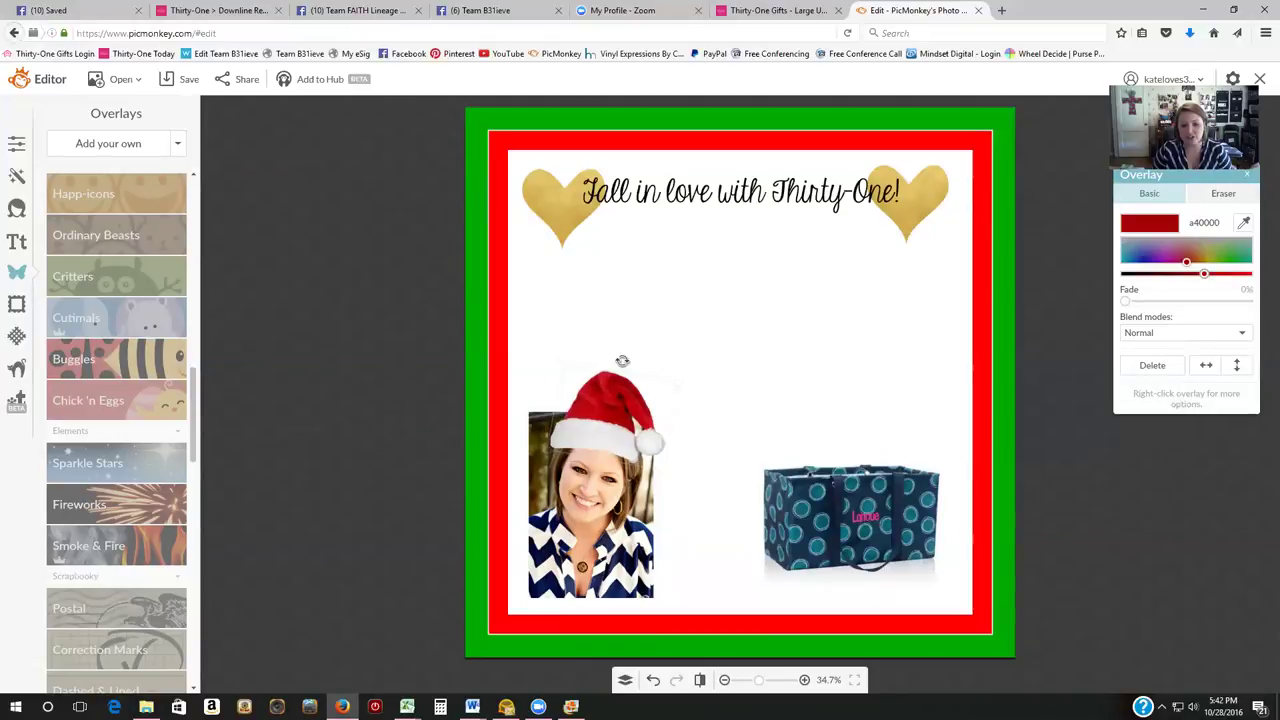
{"action": "left_click_drag", "start_coordinate": [607, 419], "coordinate": [609, 424]}
{"action": "left_click", "coordinate": [706, 503]}
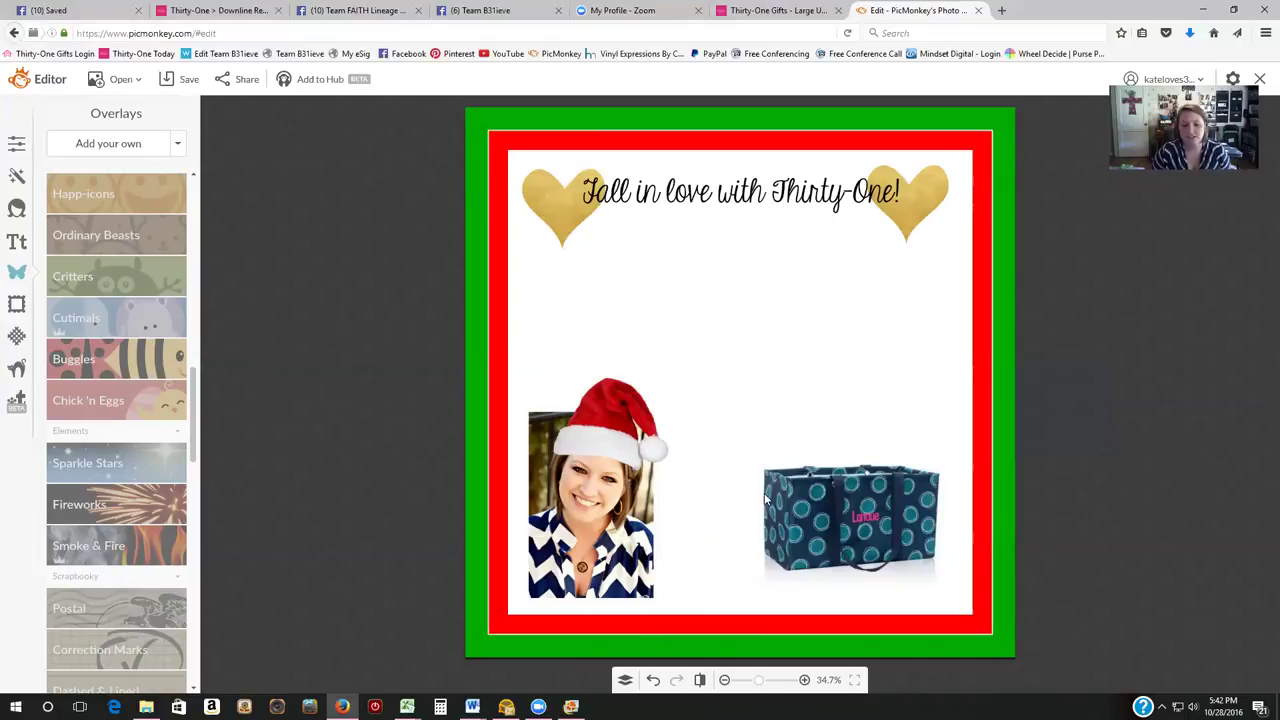
Open the SantaLand theme and look at the Gray Hair costume settings without applying them
{"action": "left_click", "coordinate": [16, 370]}
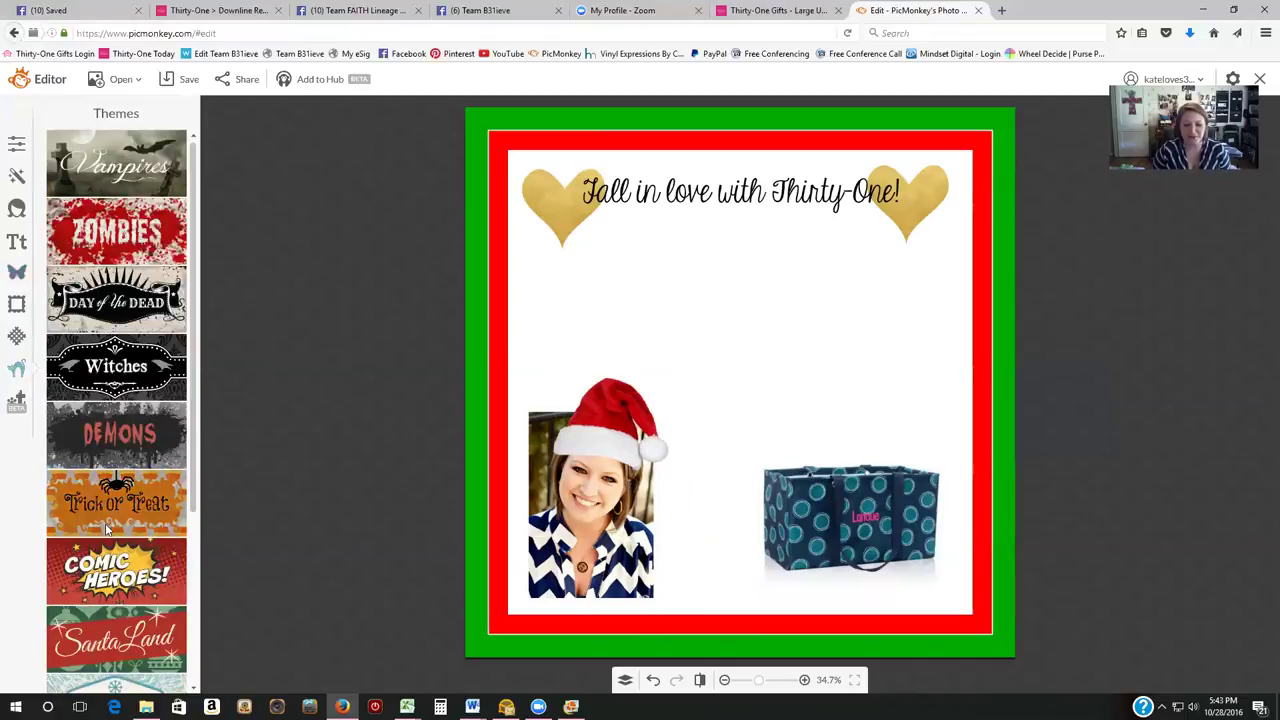
{"action": "left_click", "coordinate": [112, 622]}
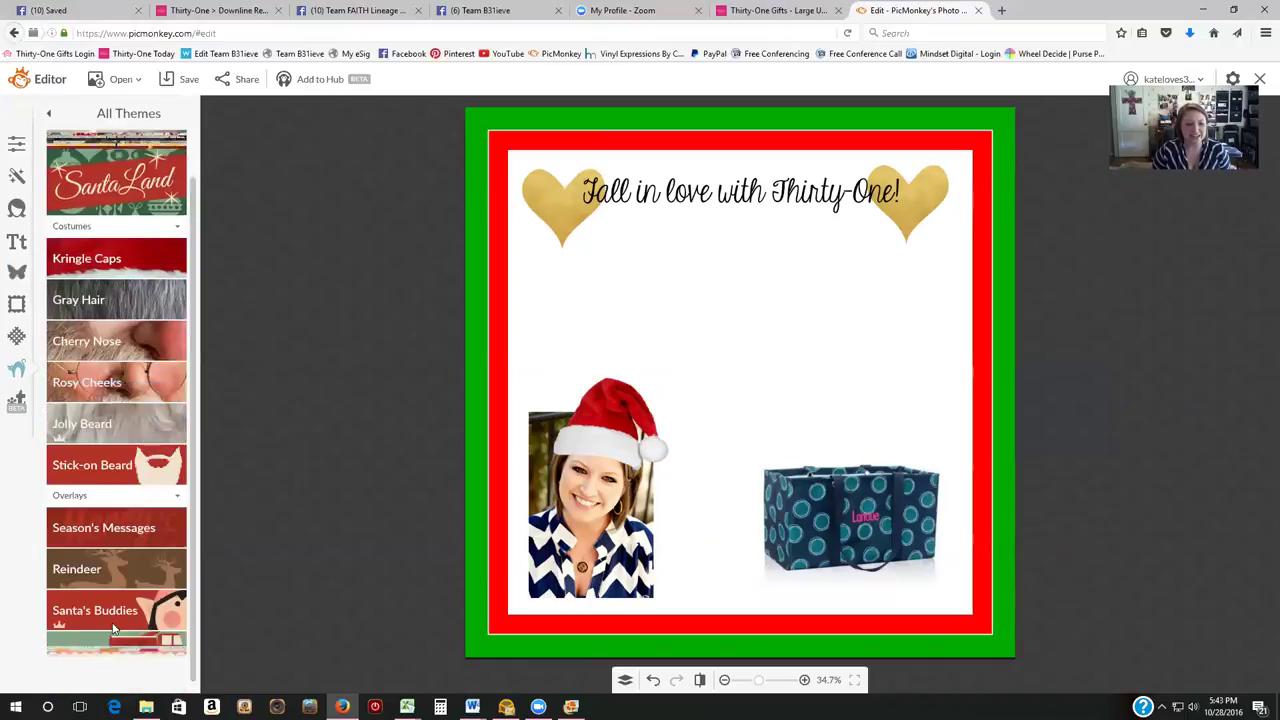
{"action": "left_click", "coordinate": [127, 287]}
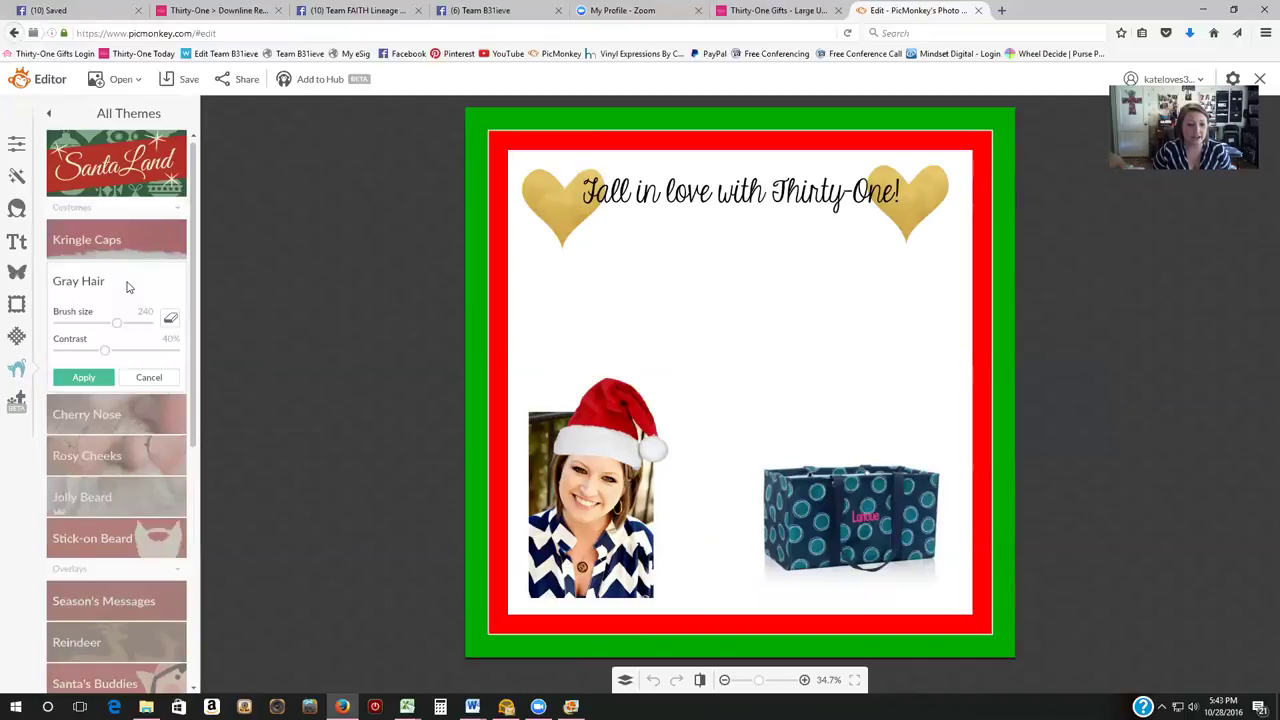
{"action": "left_click", "coordinate": [149, 377]}
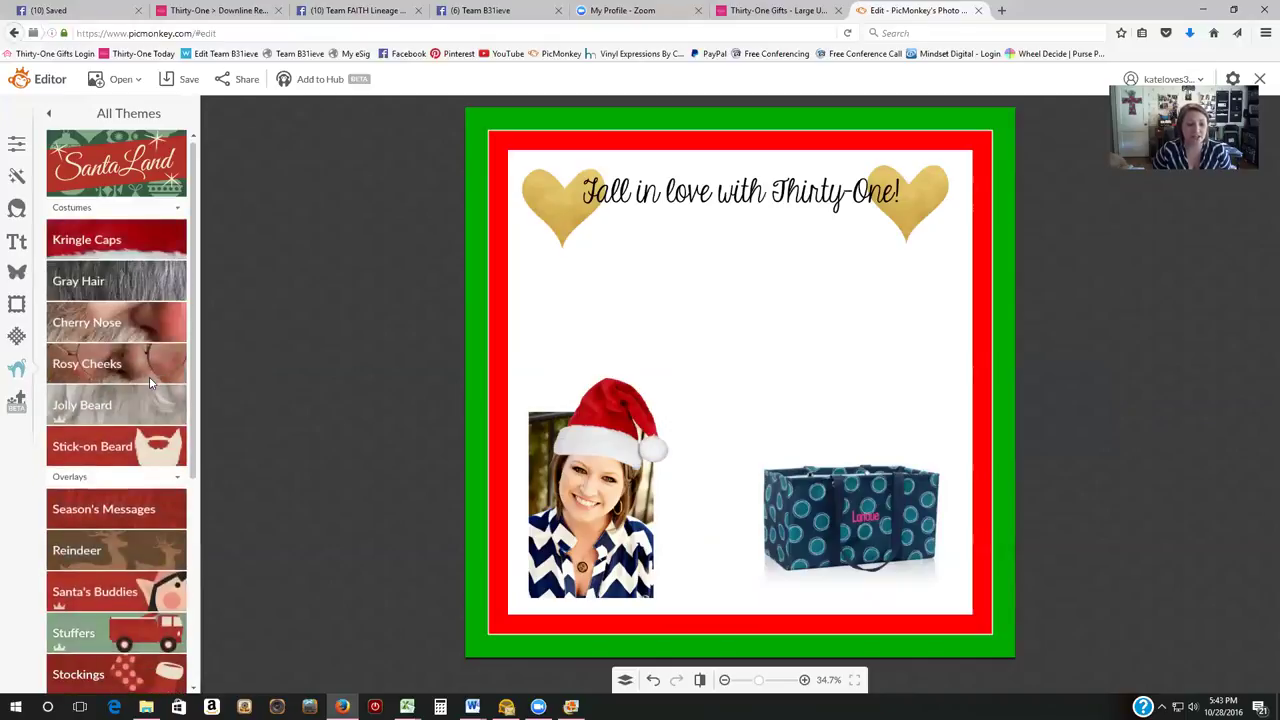
Try the Cherry Nose effect on the white area beside the portrait and cancel it
{"action": "left_click", "coordinate": [121, 322]}
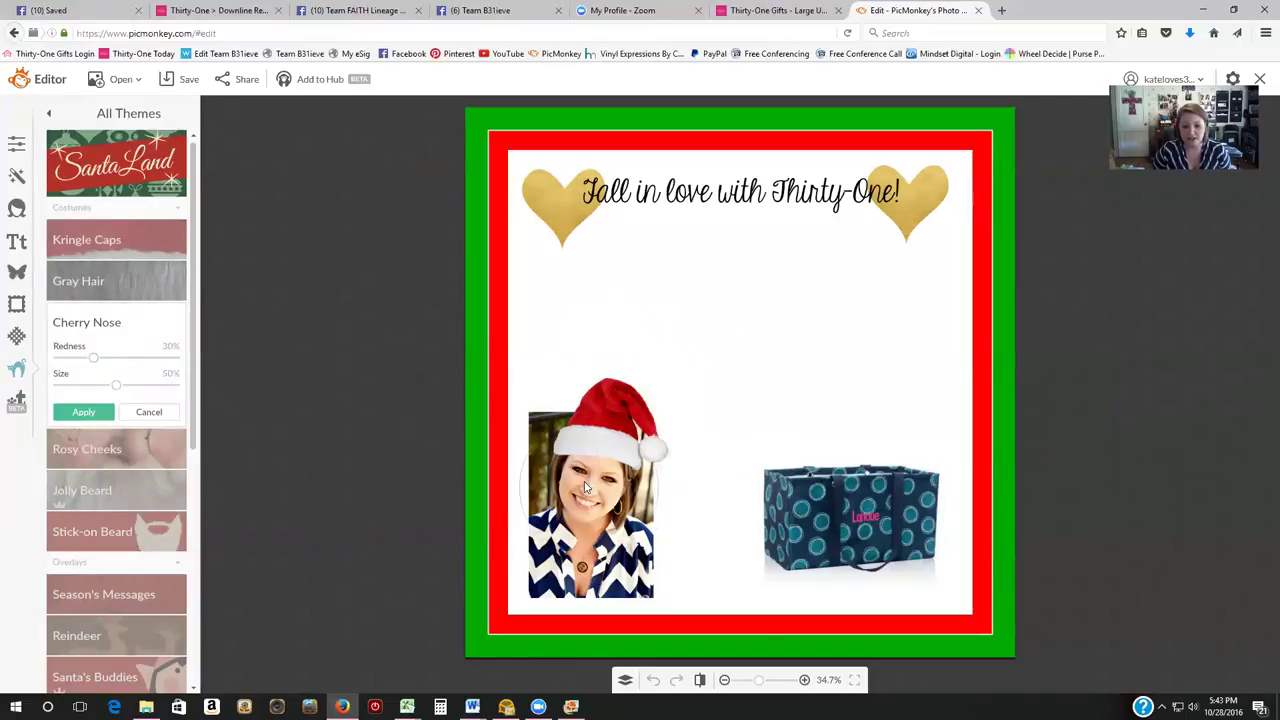
{"action": "right_click", "coordinate": [674, 487]}
{"action": "left_click", "coordinate": [690, 451]}
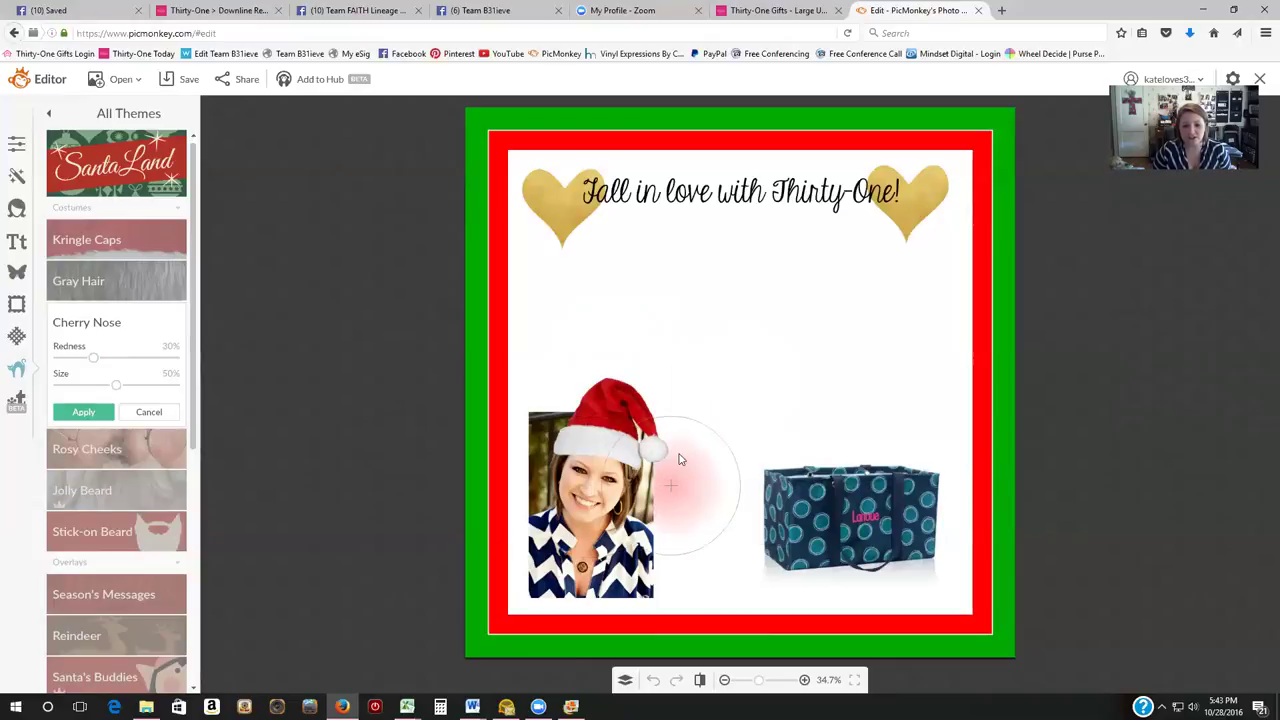
{"action": "left_click", "coordinate": [150, 412]}
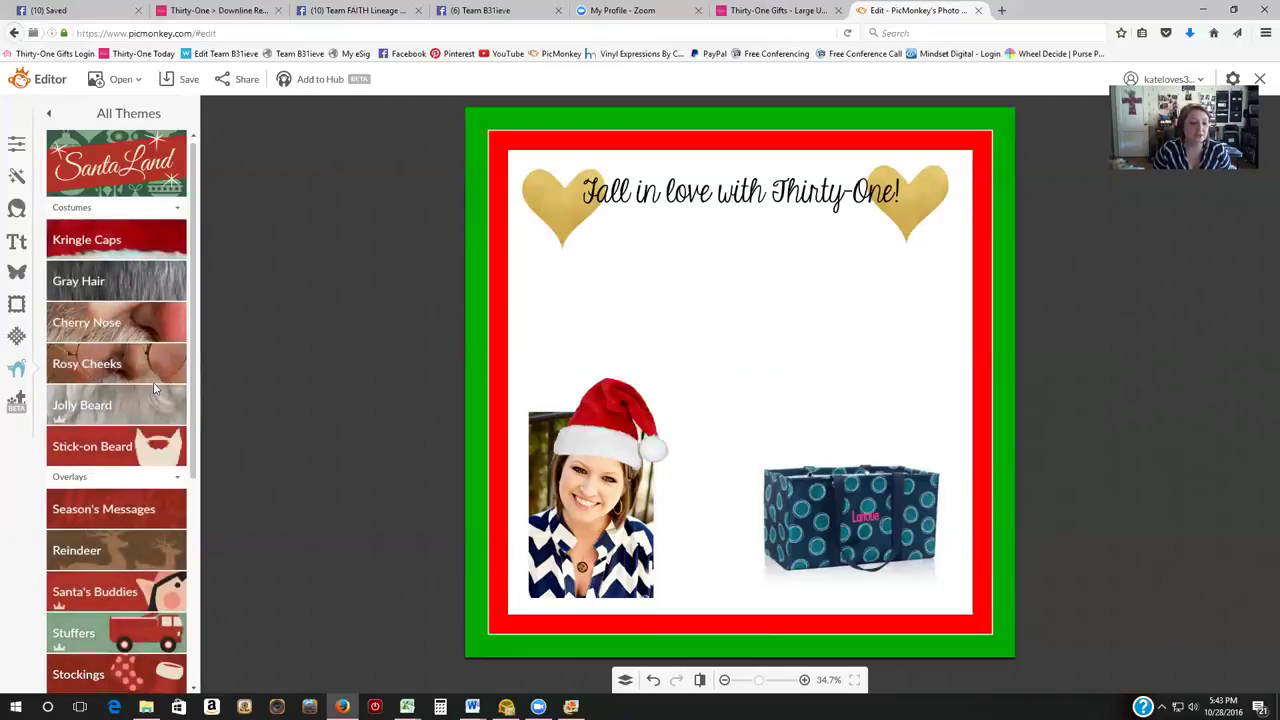
Look at the Stick-on Beard and Jolly Beard options among the SantaLand costumes
{"action": "left_click", "coordinate": [141, 444]}
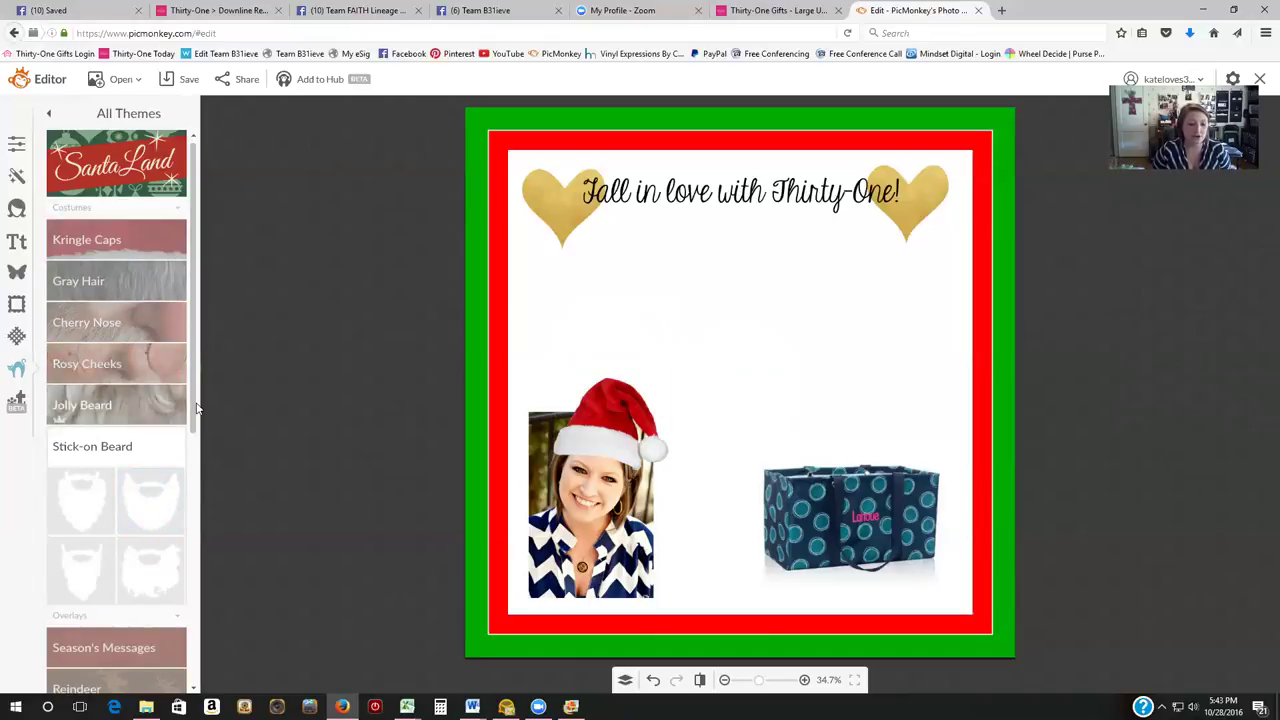
{"action": "left_click", "coordinate": [195, 429]}
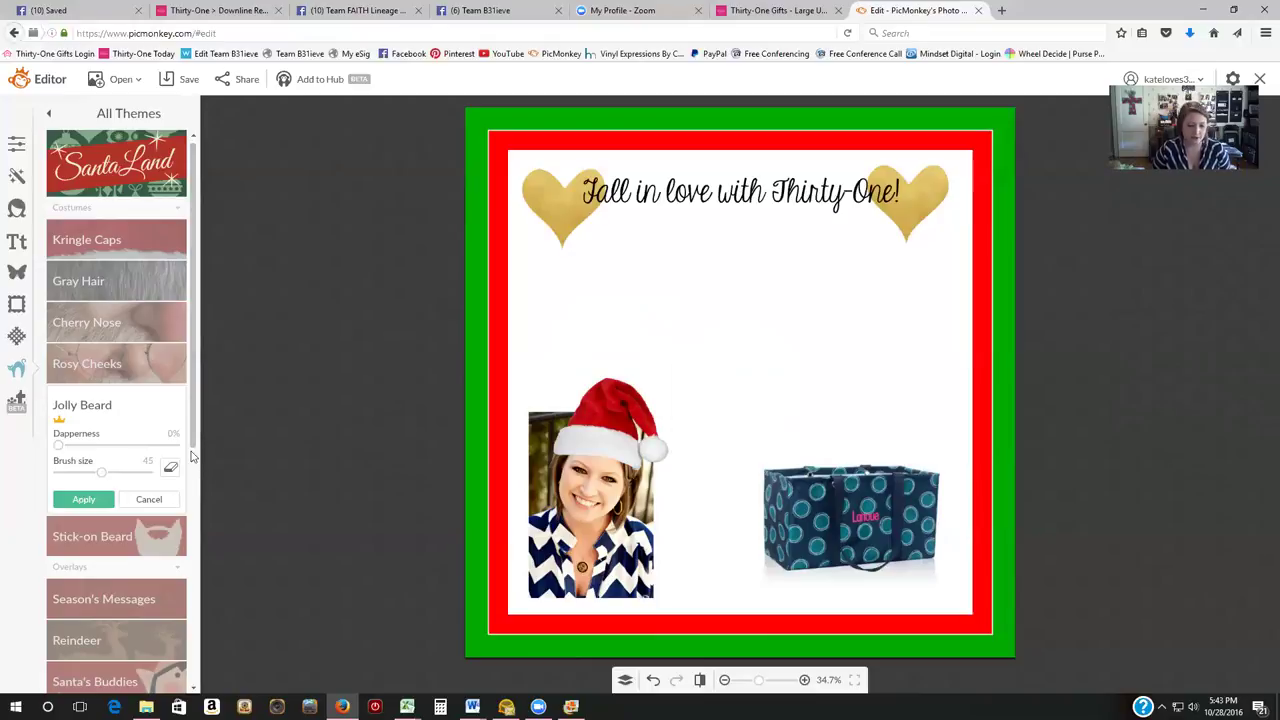
{"action": "scroll", "coordinate": [195, 415], "scroll_direction": "down", "scroll_amount": 3}
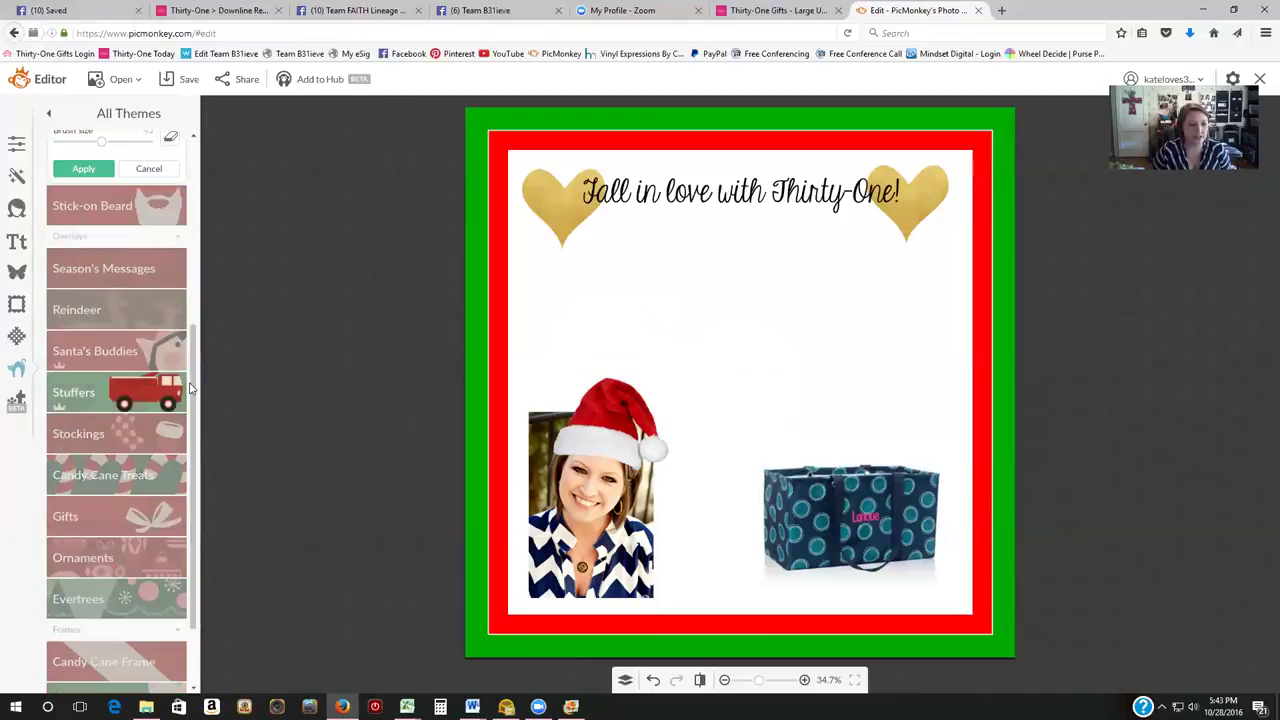
Discard Jolly Beard and add the Merry Christmas overlay from the SantaLand theme's Season's Messages
{"action": "left_click", "coordinate": [140, 284]}
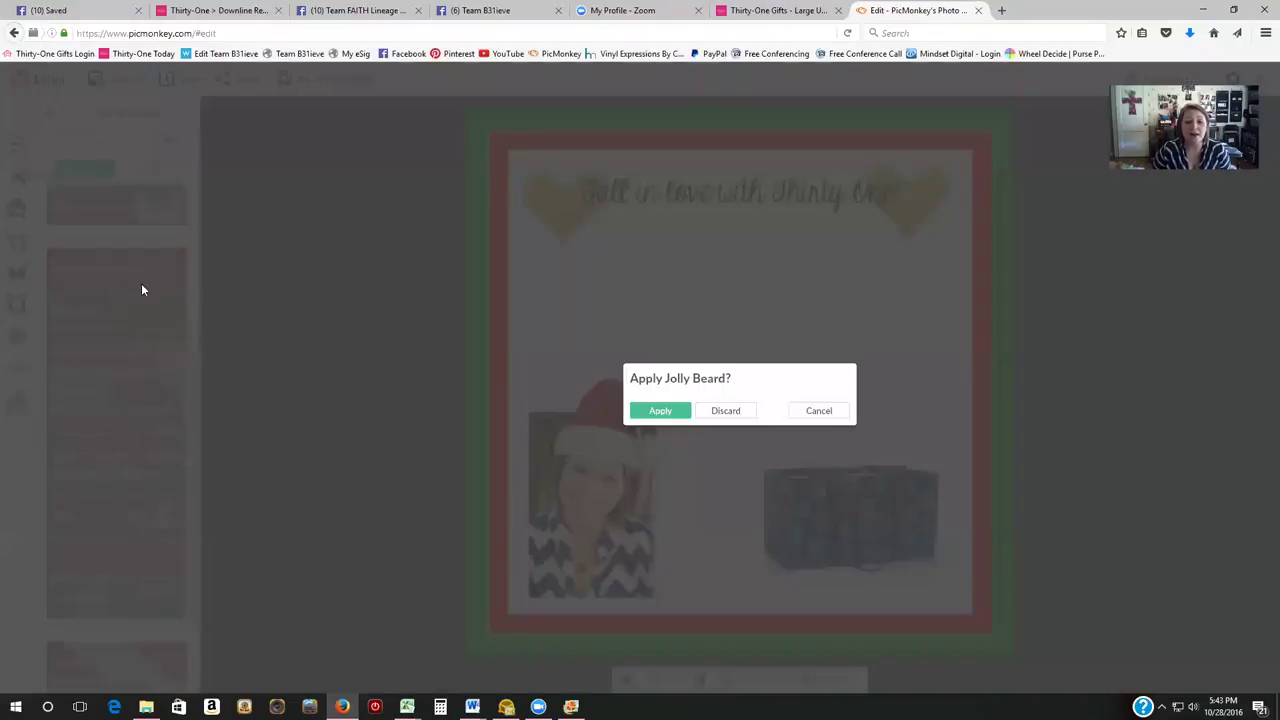
{"action": "left_click", "coordinate": [716, 414]}
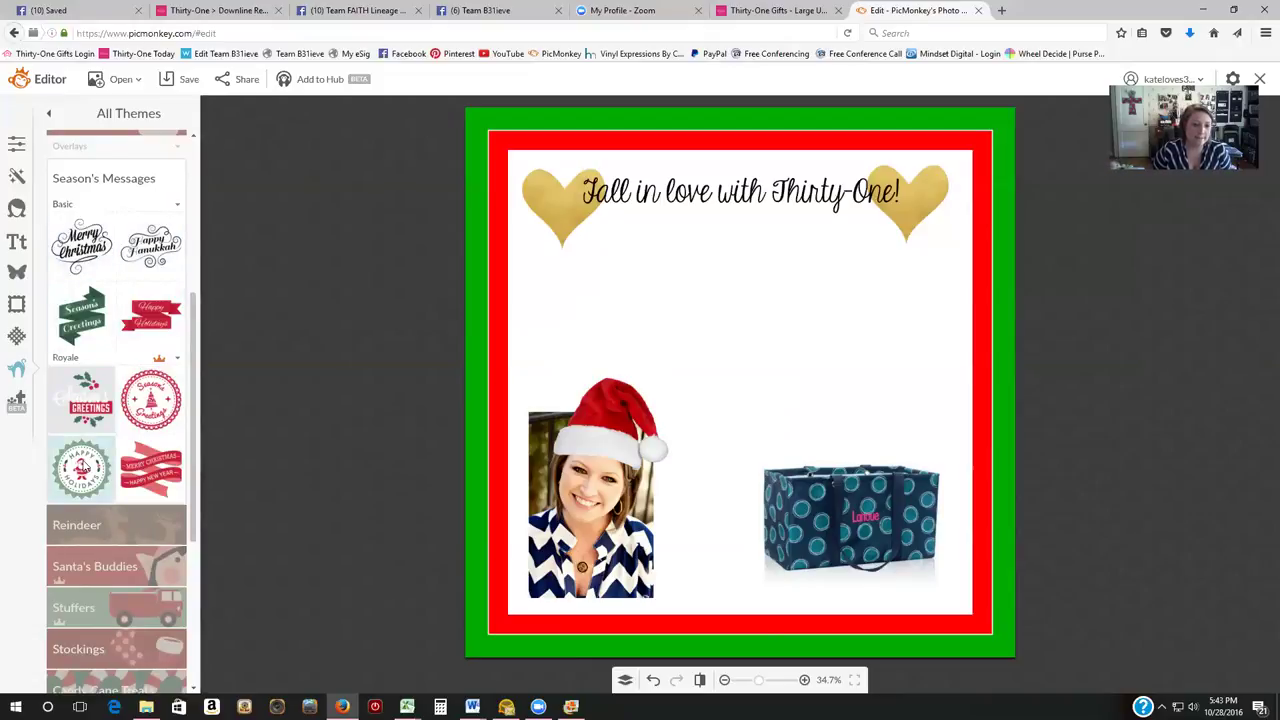
{"action": "left_click", "coordinate": [84, 266]}
{"action": "left_click_drag", "start_coordinate": [728, 358], "coordinate": [675, 323]}
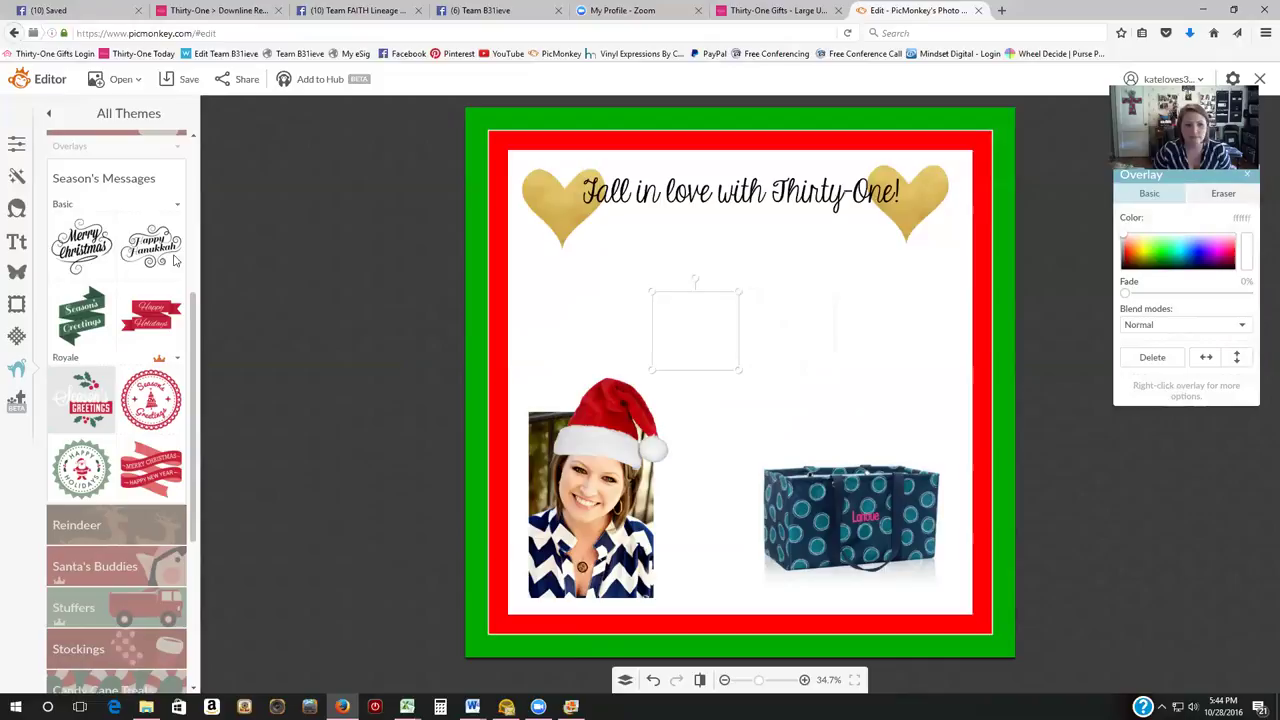
{"action": "left_click", "coordinate": [92, 258]}
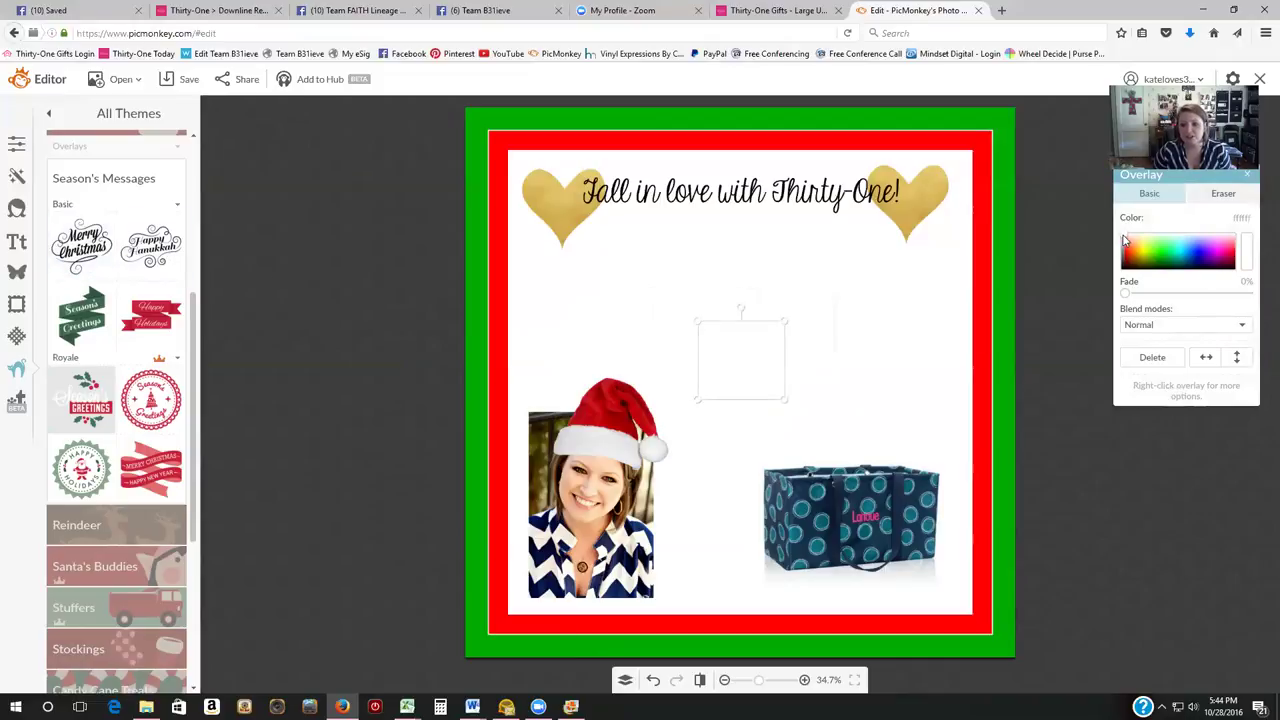
Recolor the Merry Christmas overlay dark red (a10005) and place it, enlarged, above the tote bag
{"action": "left_click", "coordinate": [1124, 240]}
{"action": "left_click", "coordinate": [732, 346]}
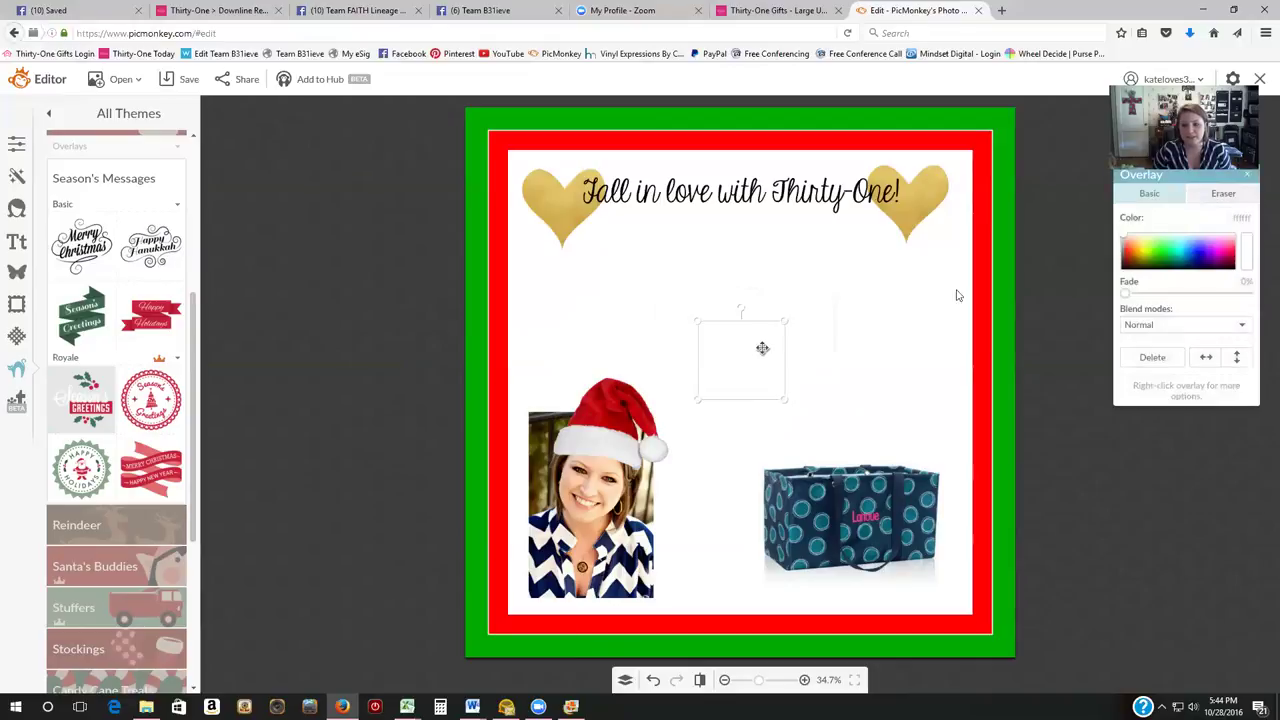
{"action": "left_click", "coordinate": [1146, 256]}
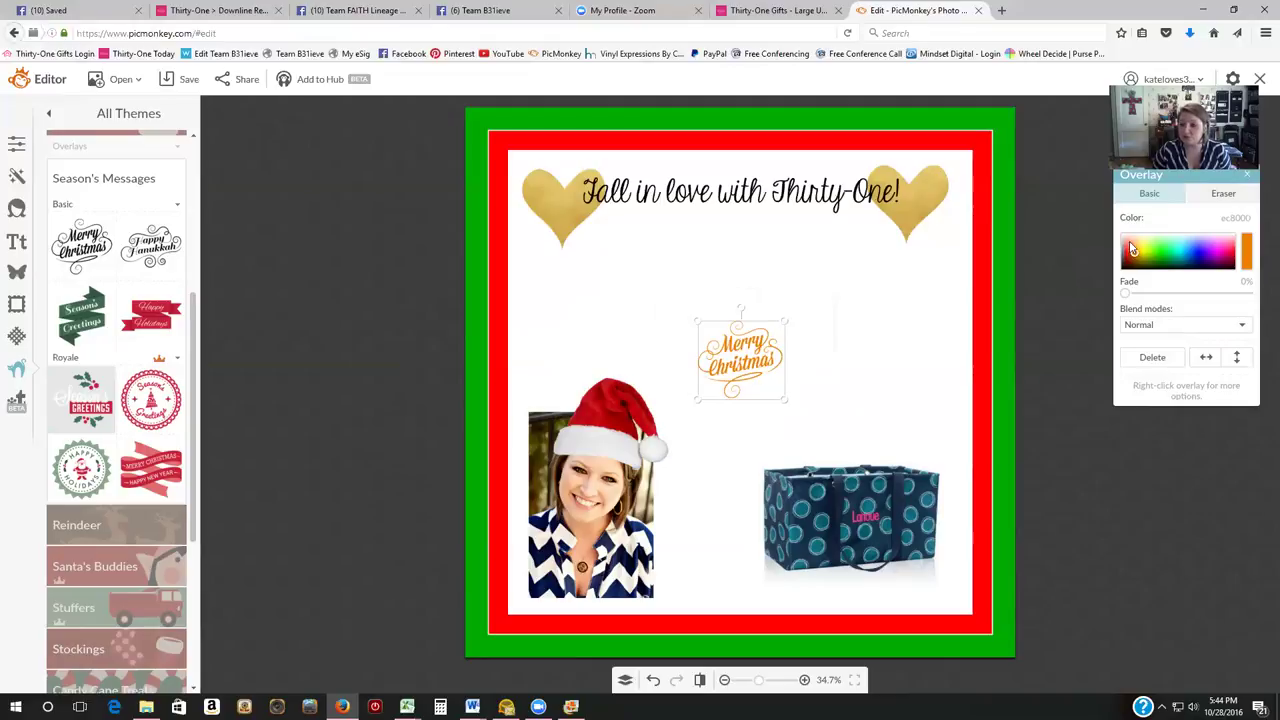
{"action": "left_click_drag", "start_coordinate": [1170, 257], "coordinate": [1237, 272]}
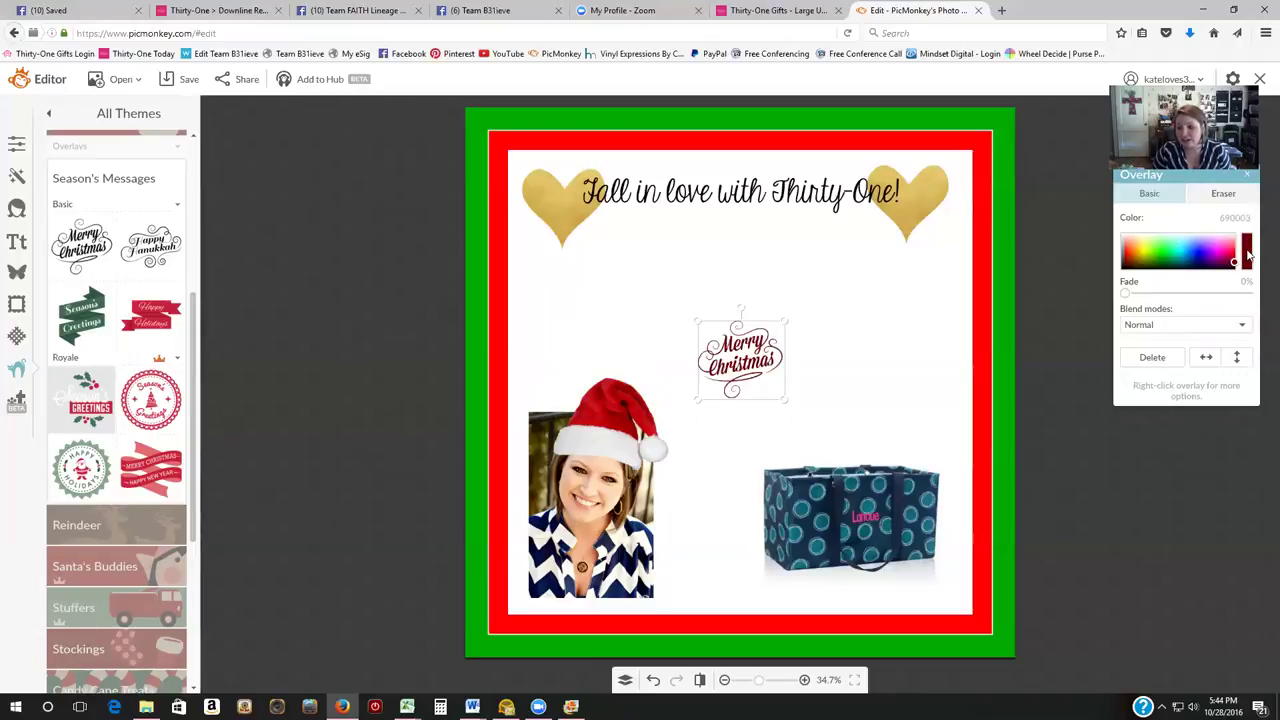
{"action": "left_click", "coordinate": [1248, 253]}
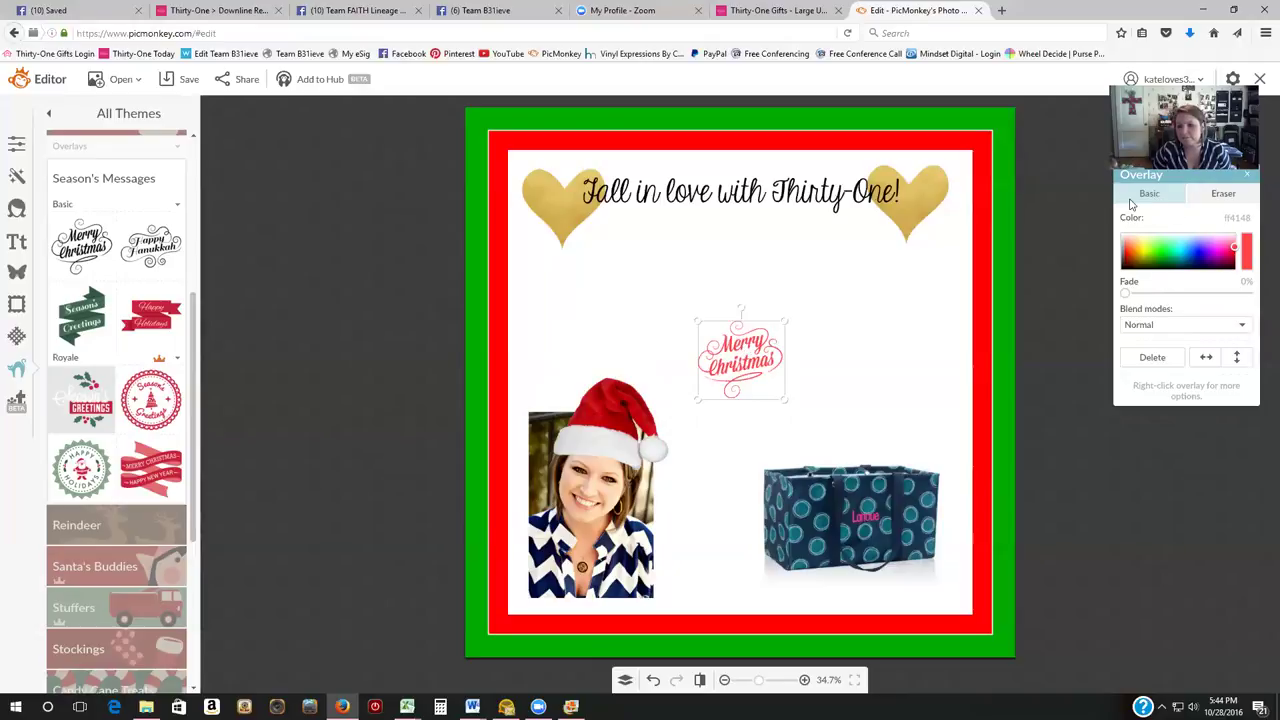
{"action": "left_click_drag", "start_coordinate": [1207, 246], "coordinate": [1183, 263]}
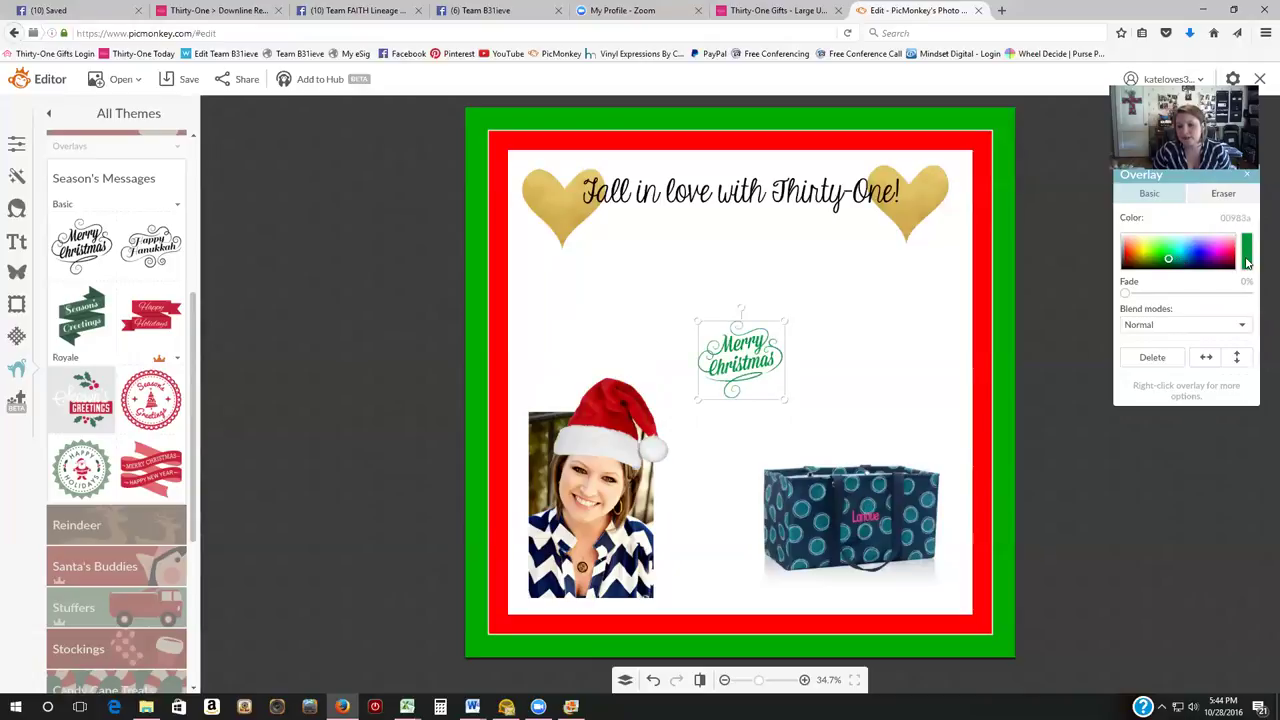
{"action": "left_click", "coordinate": [1246, 262]}
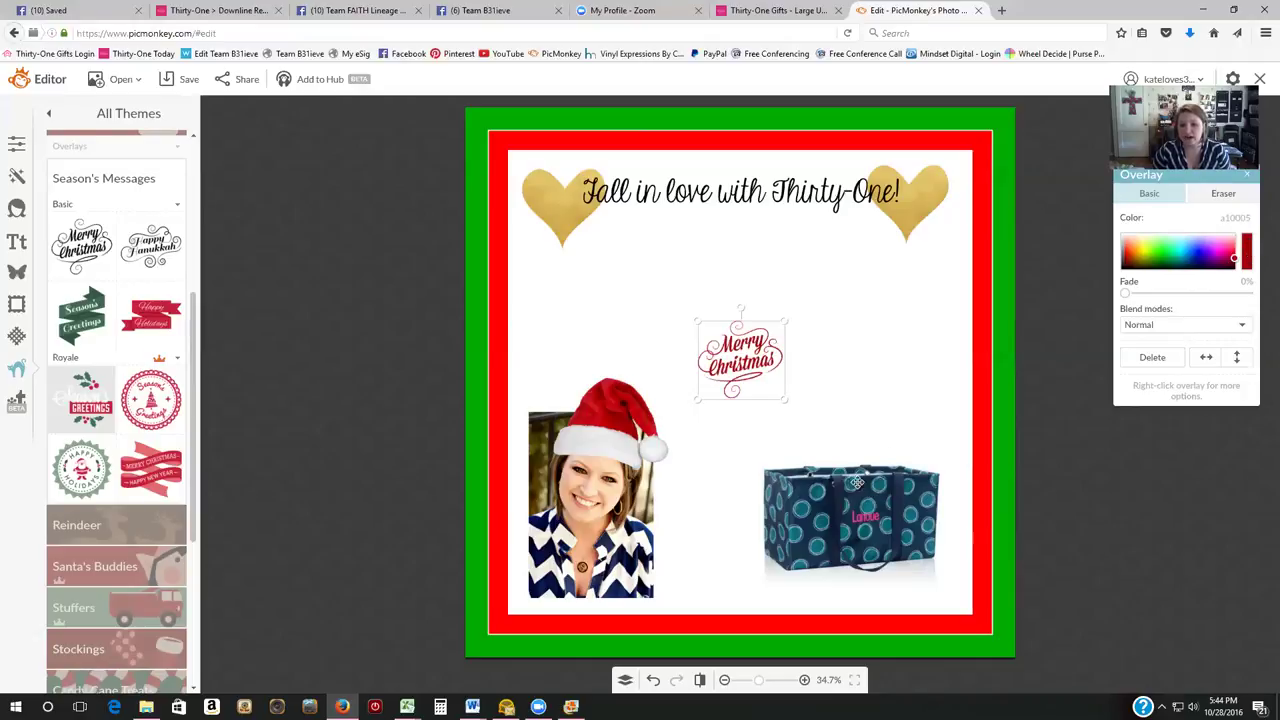
{"action": "left_click_drag", "start_coordinate": [740, 344], "coordinate": [798, 260]}
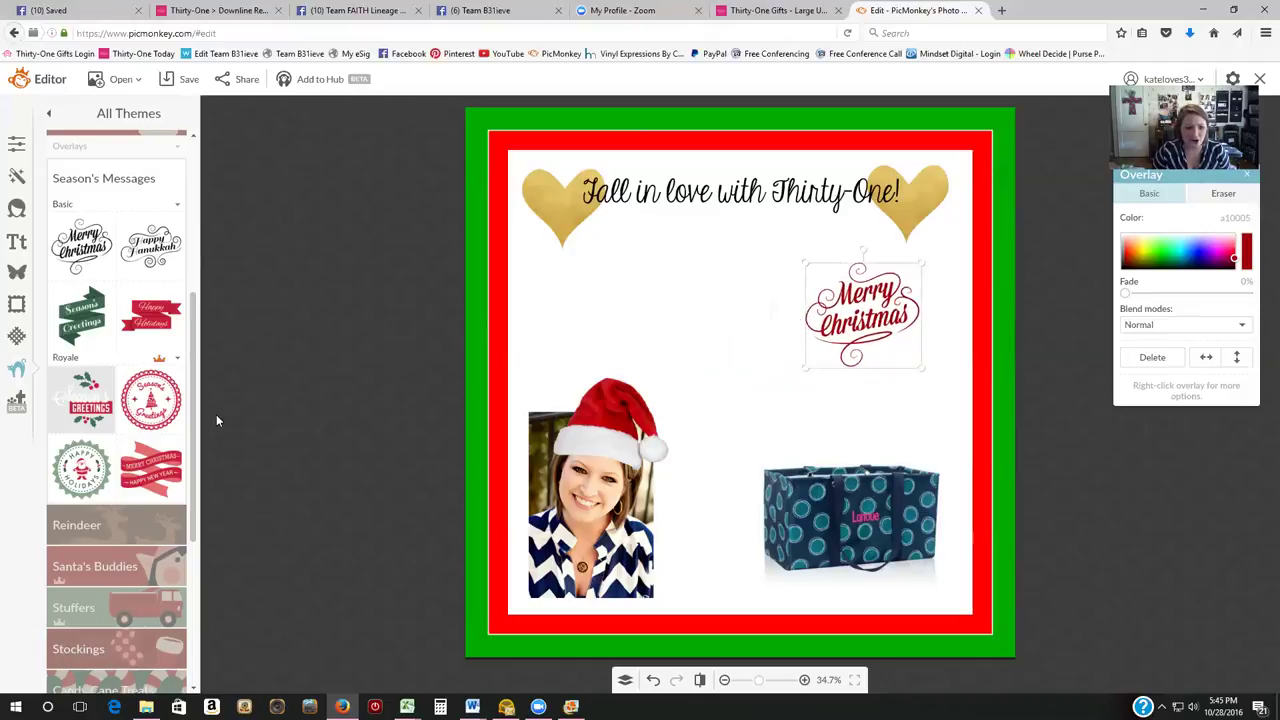
Look at the Reindeer overlays and add the full-figure Santa from Santa's Buddies
{"action": "left_click", "coordinate": [118, 182]}
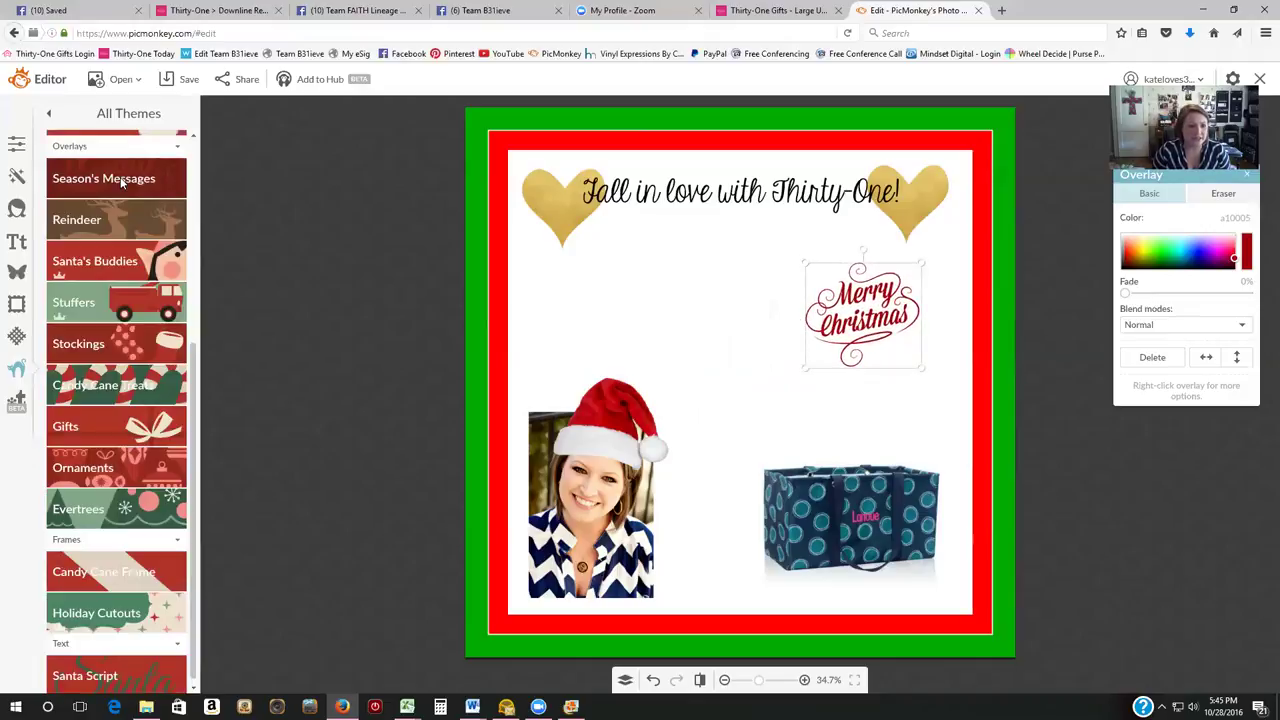
{"action": "left_click", "coordinate": [108, 217]}
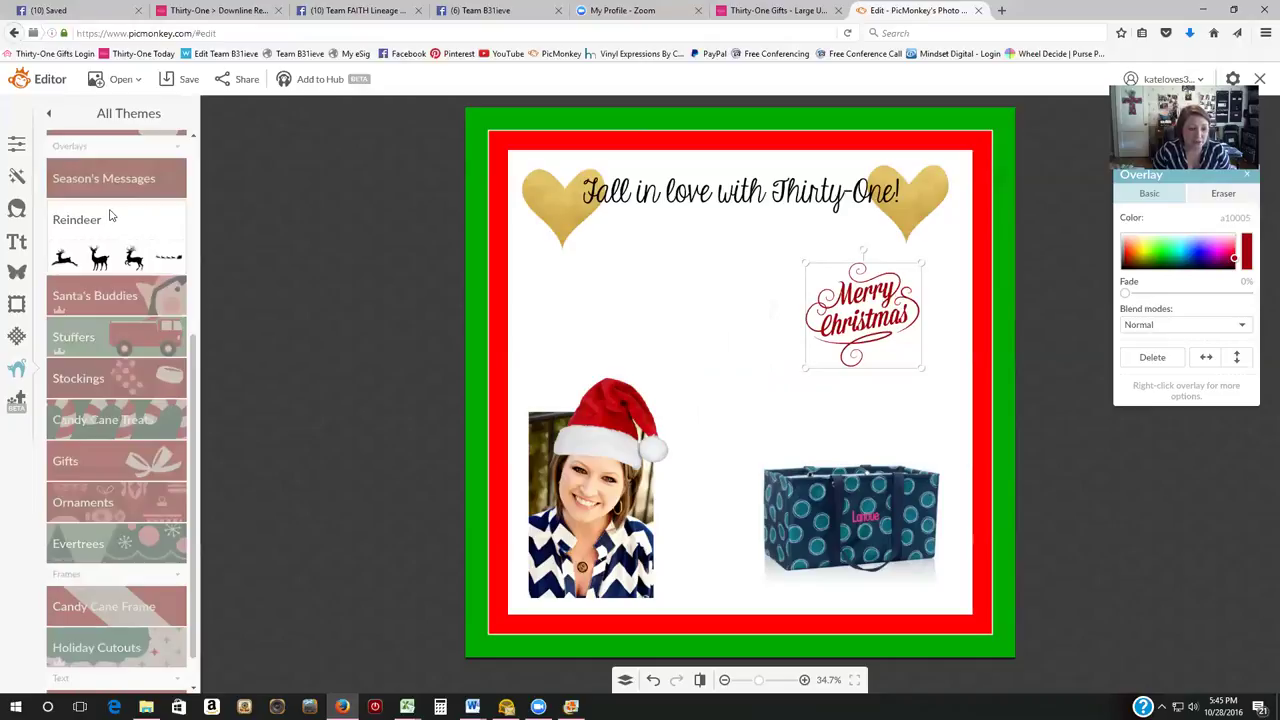
{"action": "left_click", "coordinate": [100, 288]}
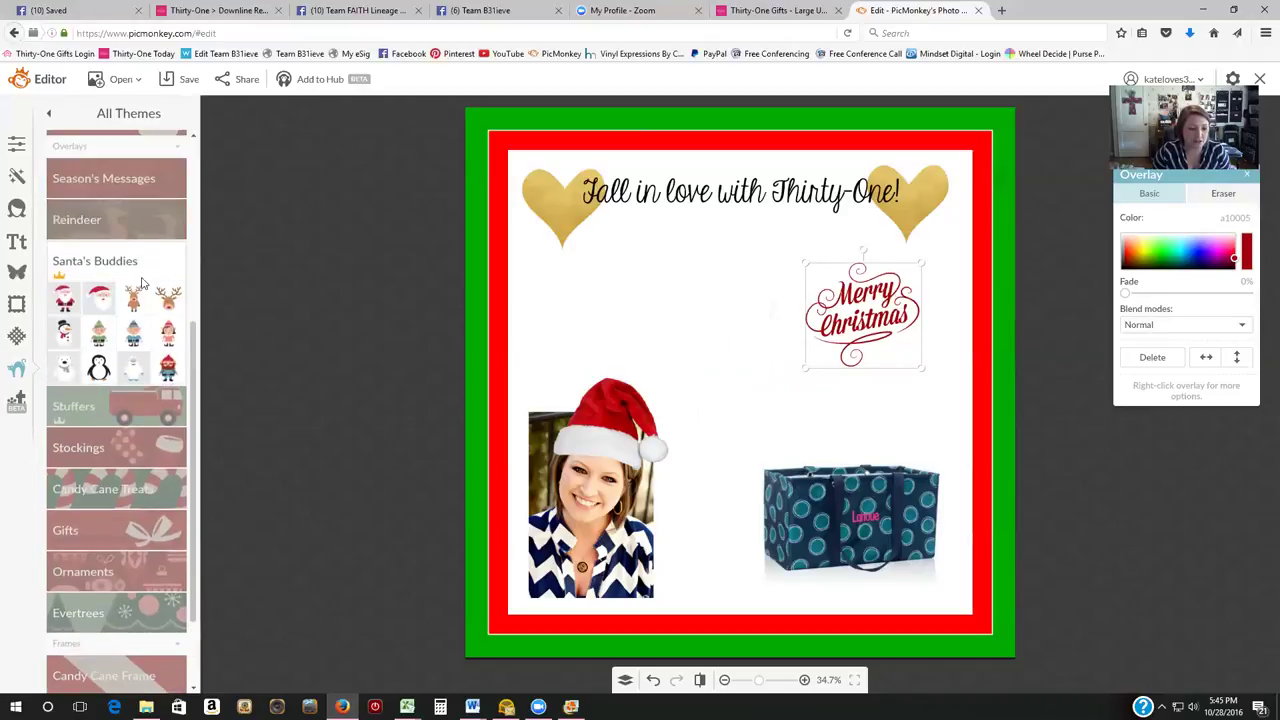
{"action": "left_click", "coordinate": [63, 298]}
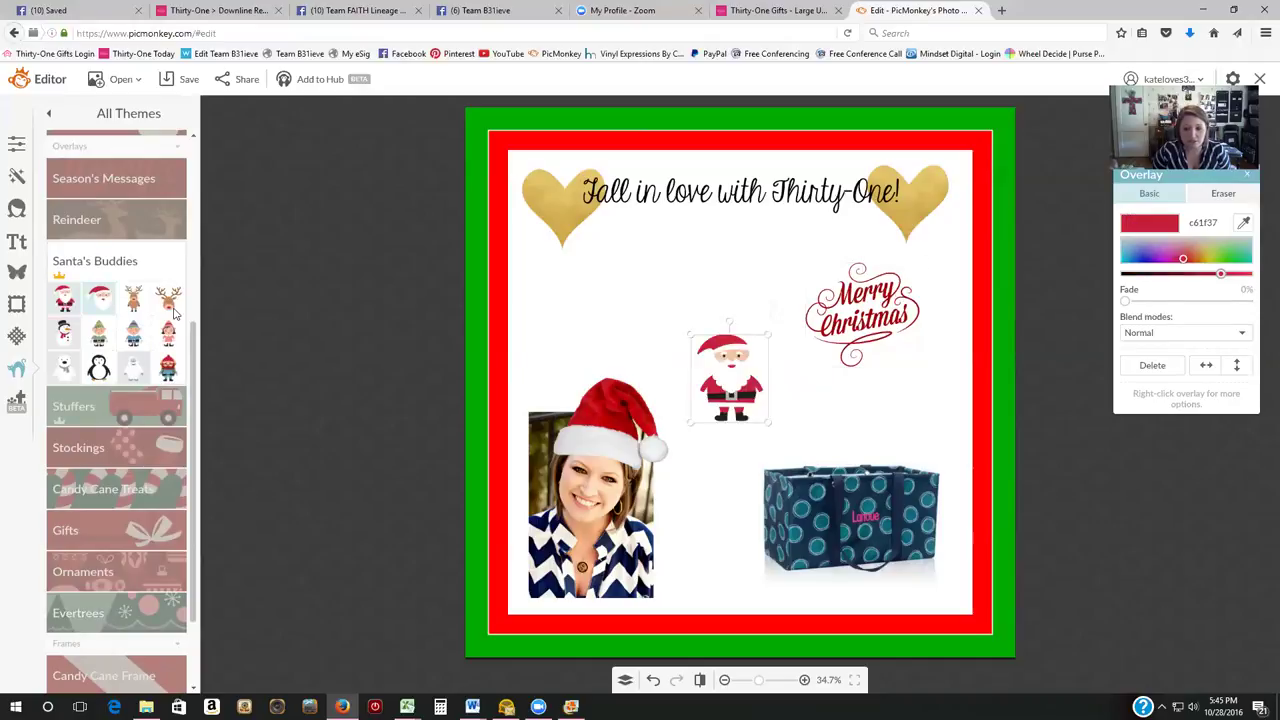
Browse Stuffers and Stockings, and add the round peppermint and the first gingerbread man from Candy Cane Treats
{"action": "left_click", "coordinate": [148, 410]}
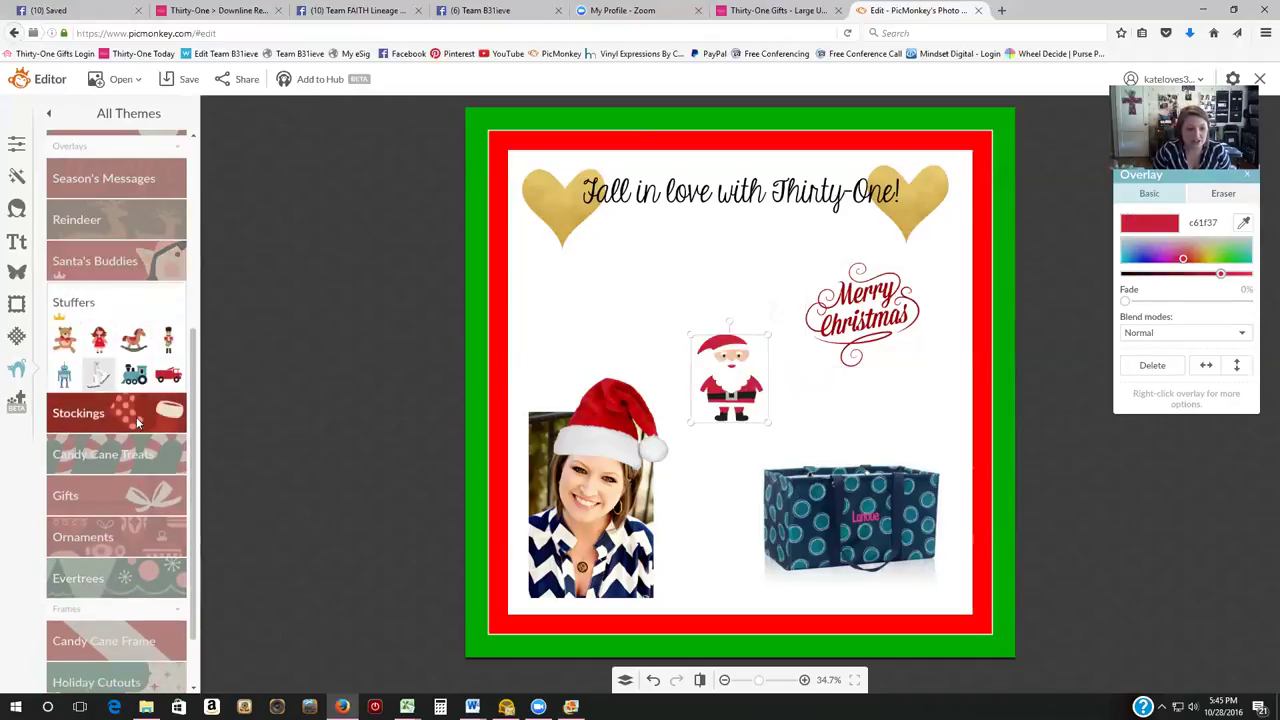
{"action": "left_click", "coordinate": [119, 416]}
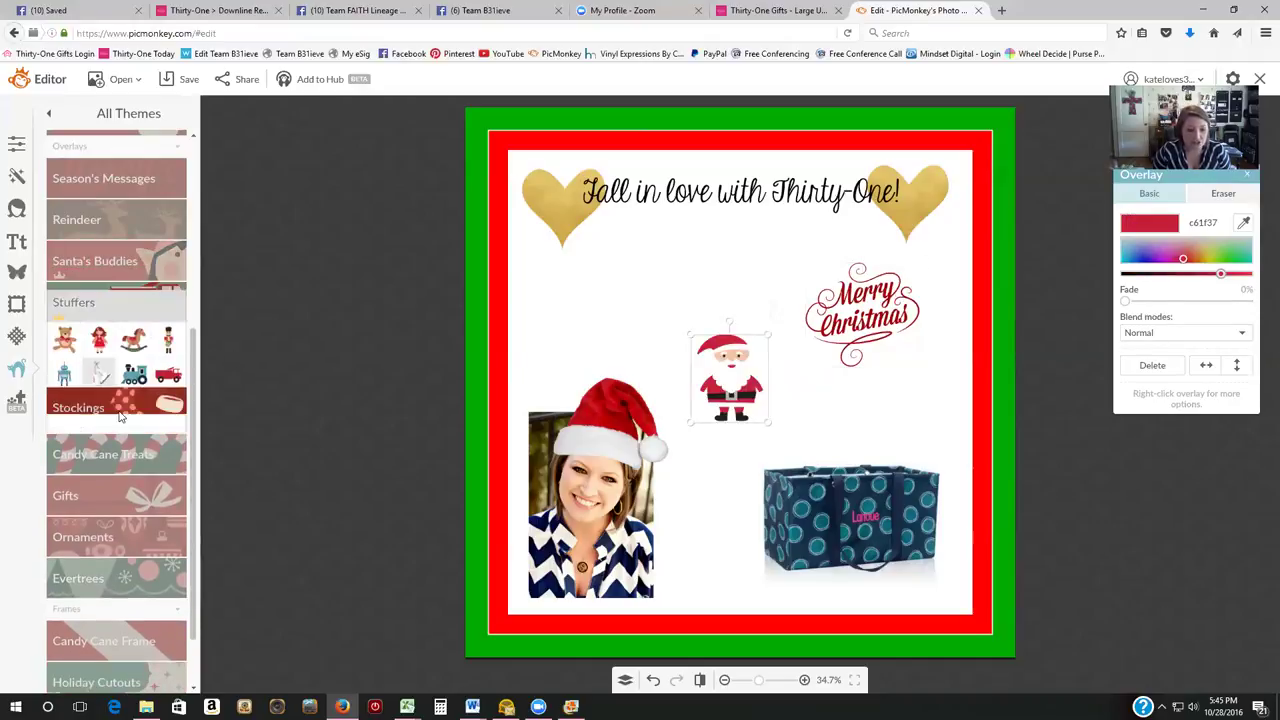
{"action": "left_click", "coordinate": [145, 456]}
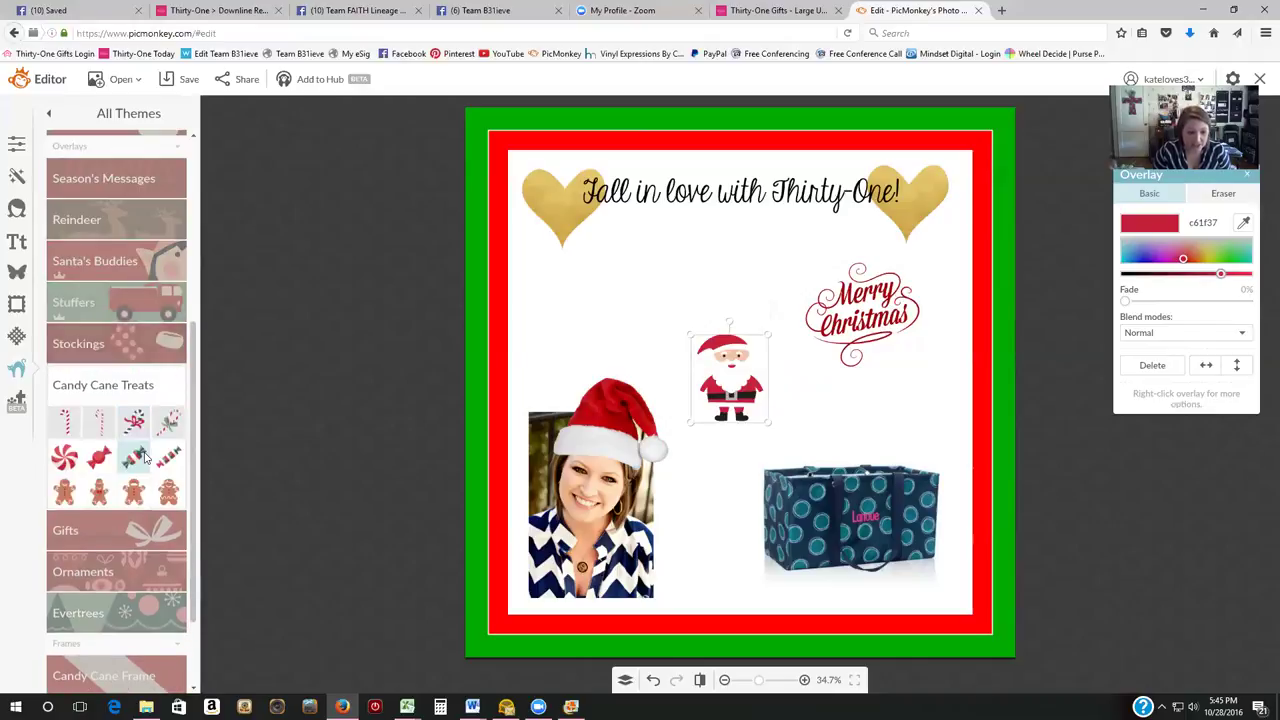
{"action": "left_click", "coordinate": [63, 458]}
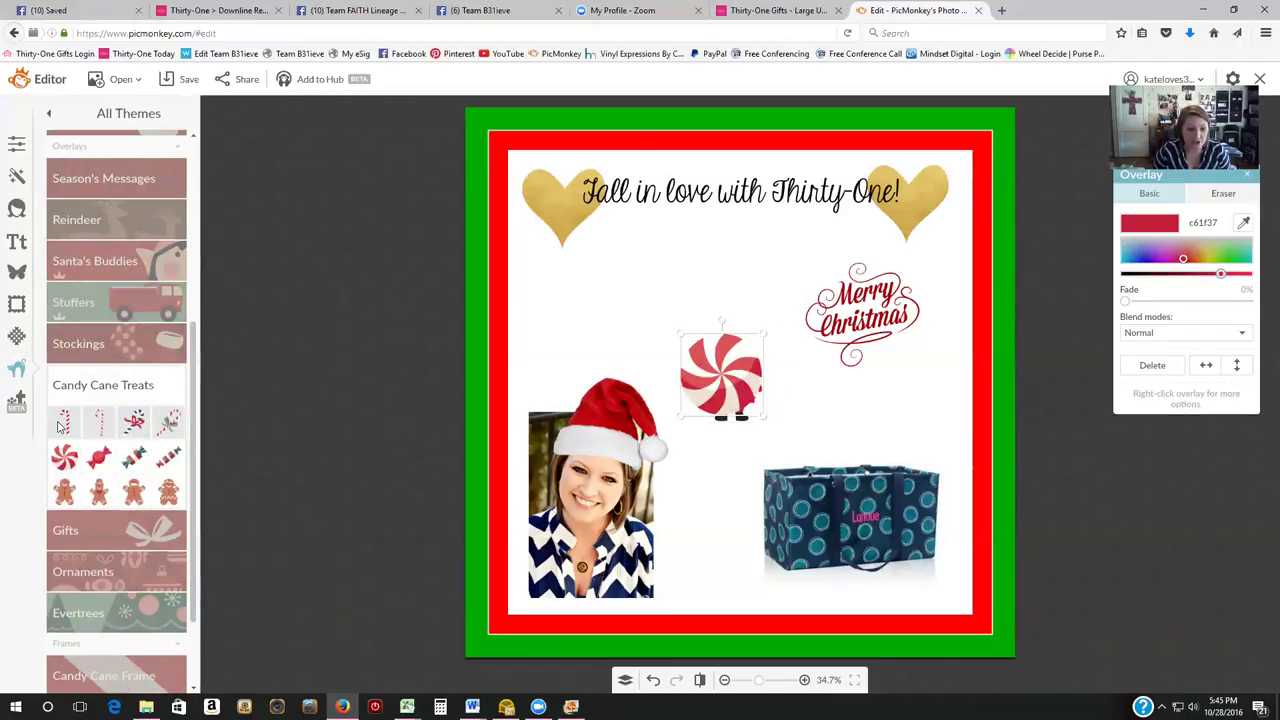
{"action": "left_click", "coordinate": [66, 503]}
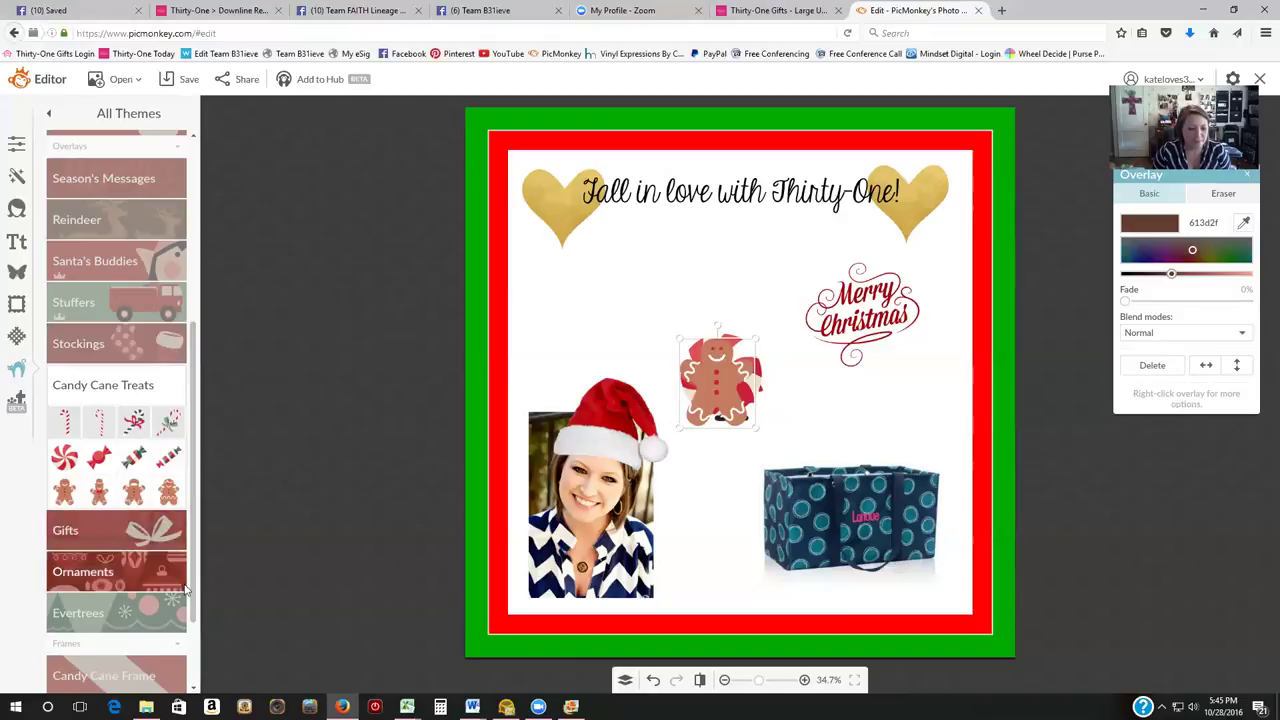
Add the dark green decorated Christmas tree at the end of the first row of Evertrees' Royale set
{"action": "left_click", "coordinate": [184, 624]}
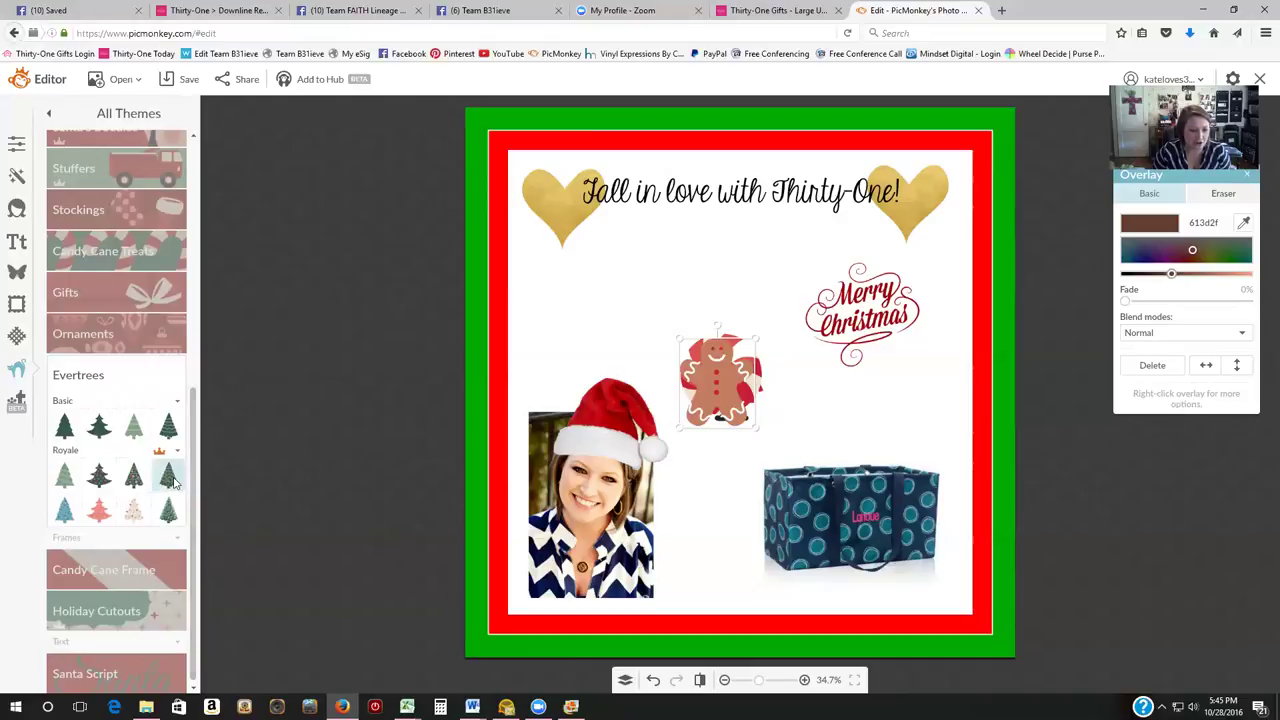
{"action": "left_click", "coordinate": [172, 482]}
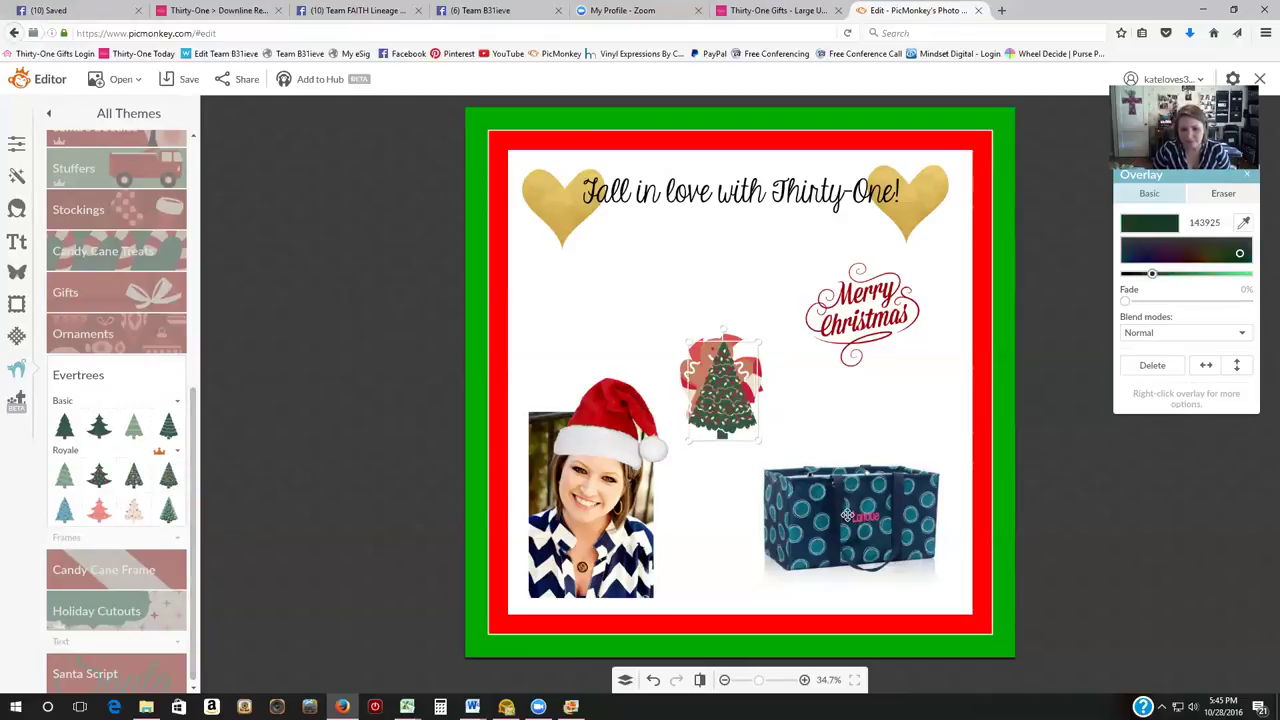
Delete the tote bag image and place the decorated Christmas tree, enlarged to about twice its size, in the flyer's lower-right corner
{"action": "left_click", "coordinate": [847, 515]}
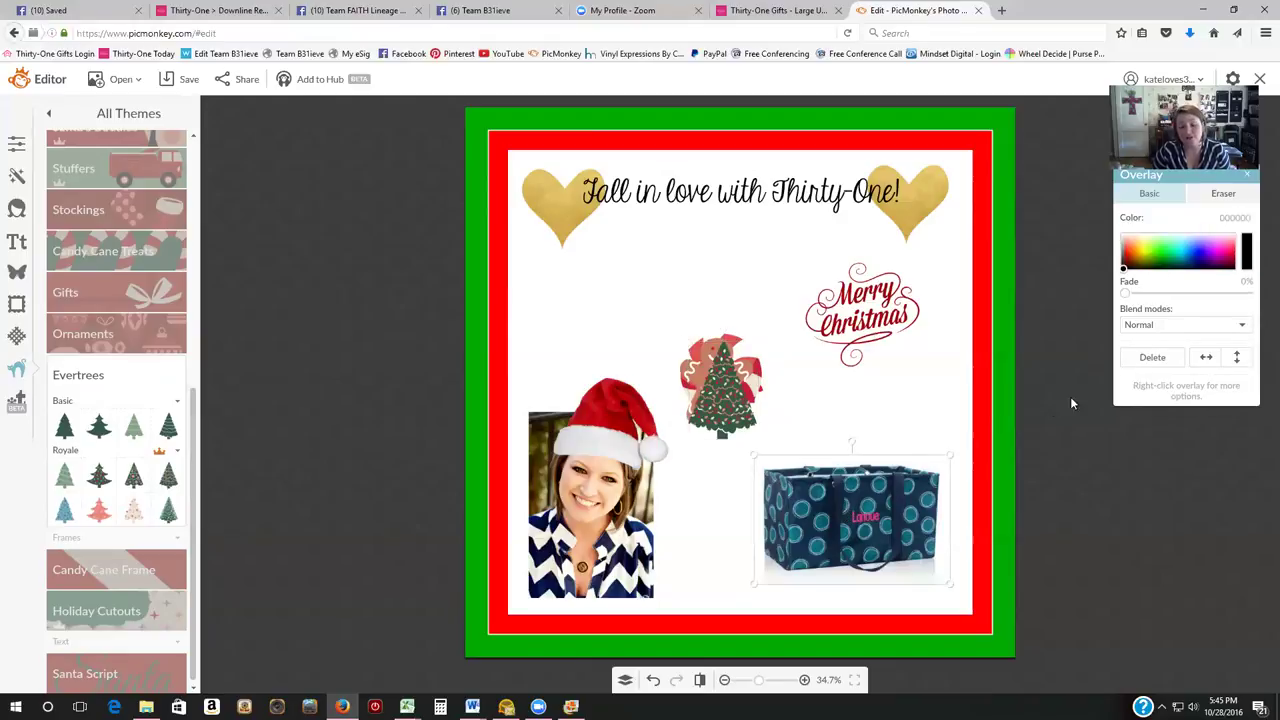
{"action": "left_click", "coordinate": [1150, 358]}
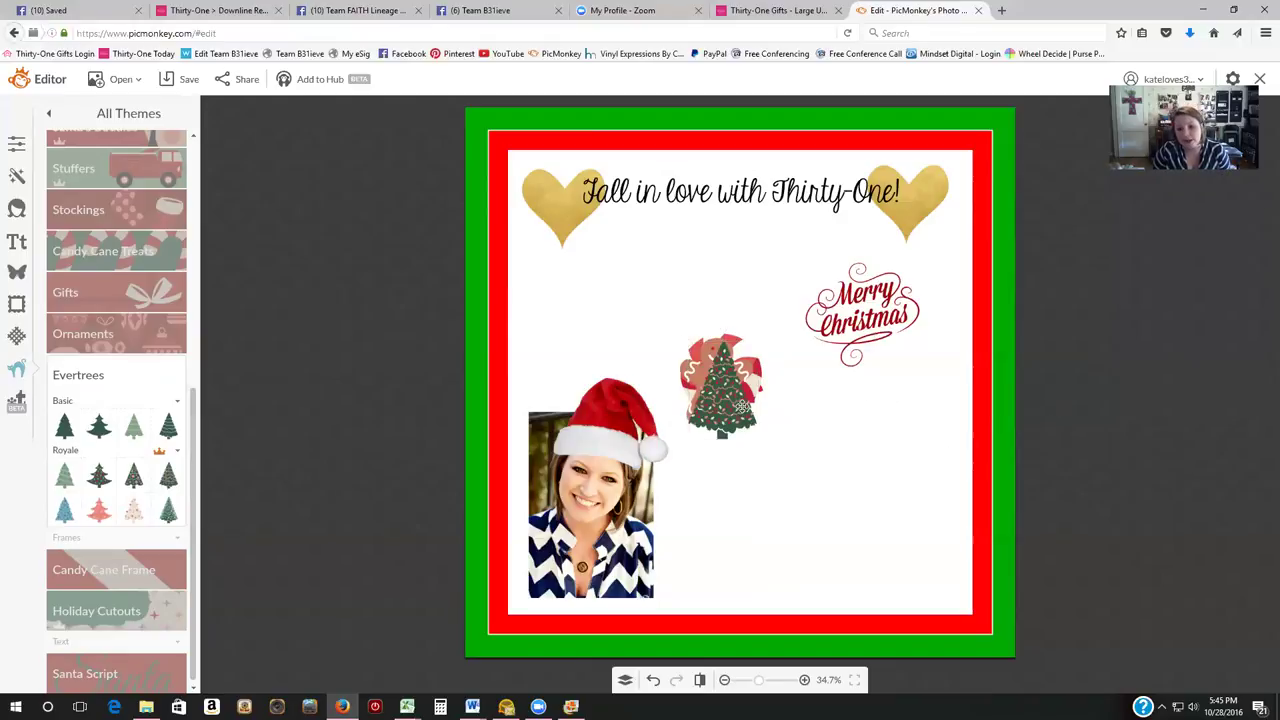
{"action": "left_click_drag", "start_coordinate": [725, 400], "coordinate": [894, 549]}
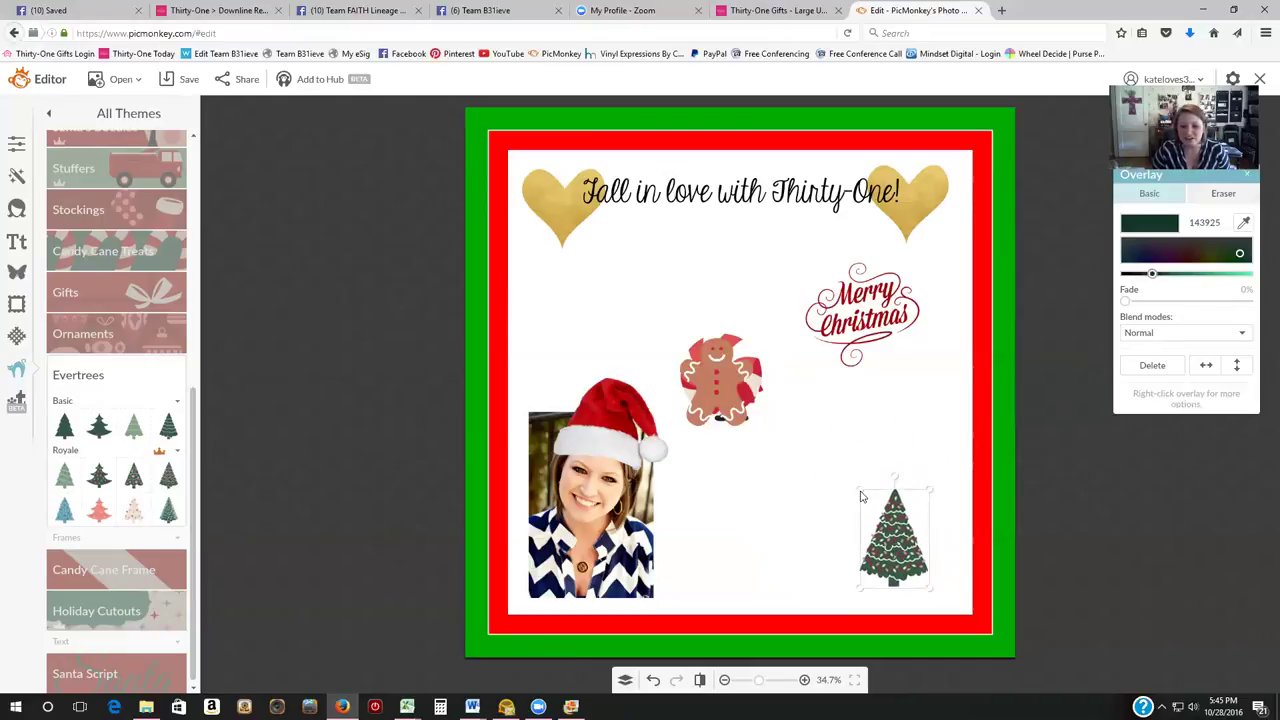
{"action": "left_click", "coordinate": [845, 480]}
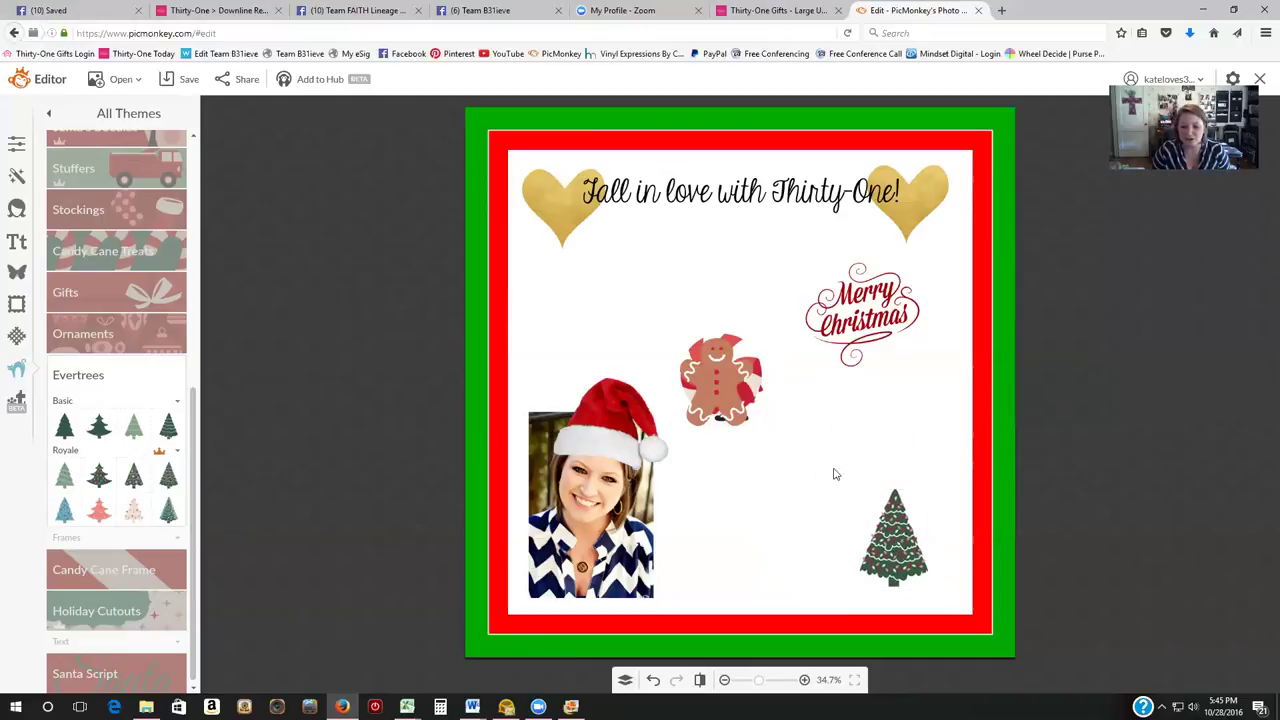
{"action": "left_click", "coordinate": [866, 515]}
{"action": "left_click_drag", "start_coordinate": [857, 487], "coordinate": [771, 399]}
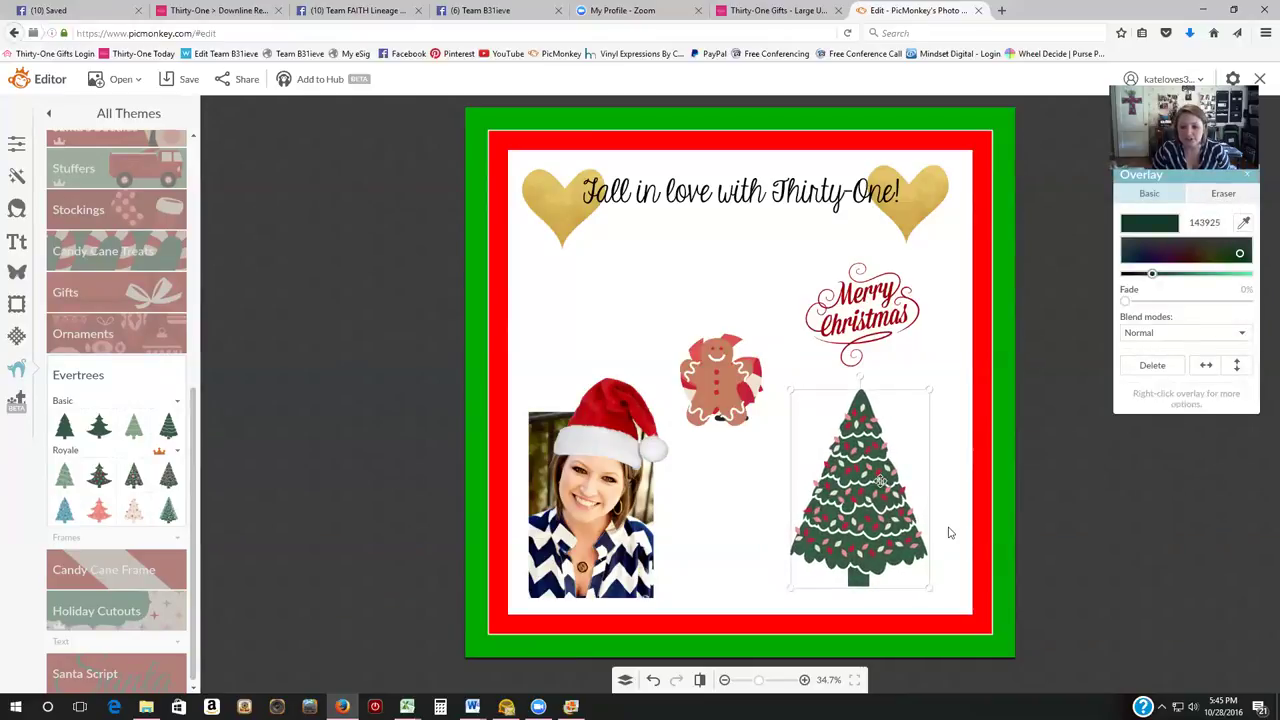
{"action": "left_click_drag", "start_coordinate": [878, 510], "coordinate": [916, 522]}
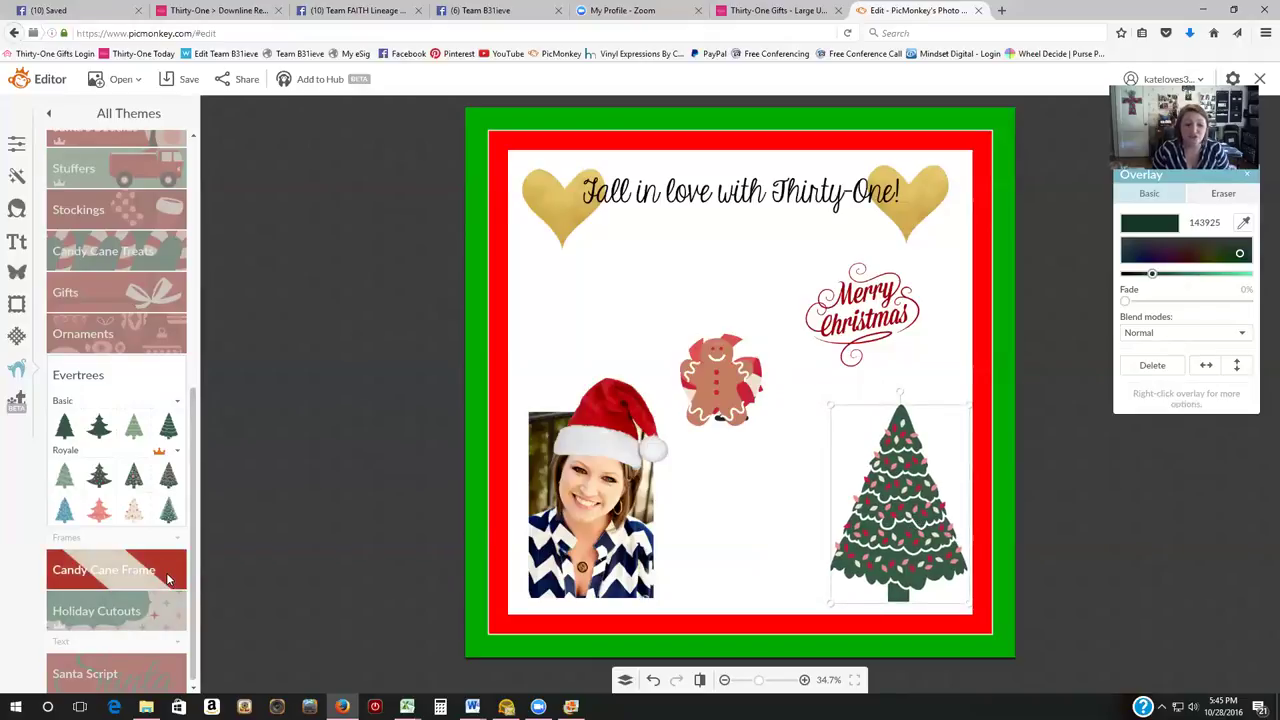
Apply a flat red-and-cream Candy Cane Frame at 41% size around the whole flyer
{"action": "left_click", "coordinate": [168, 579]}
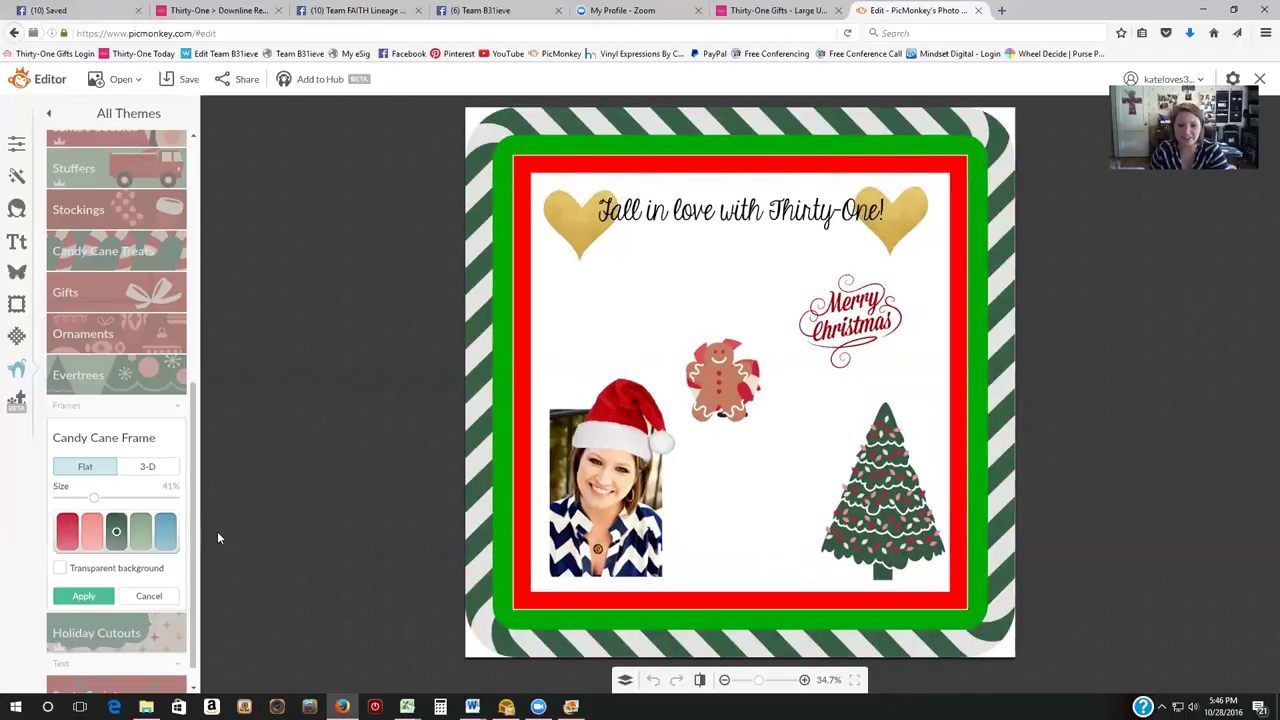
{"action": "left_click", "coordinate": [137, 536]}
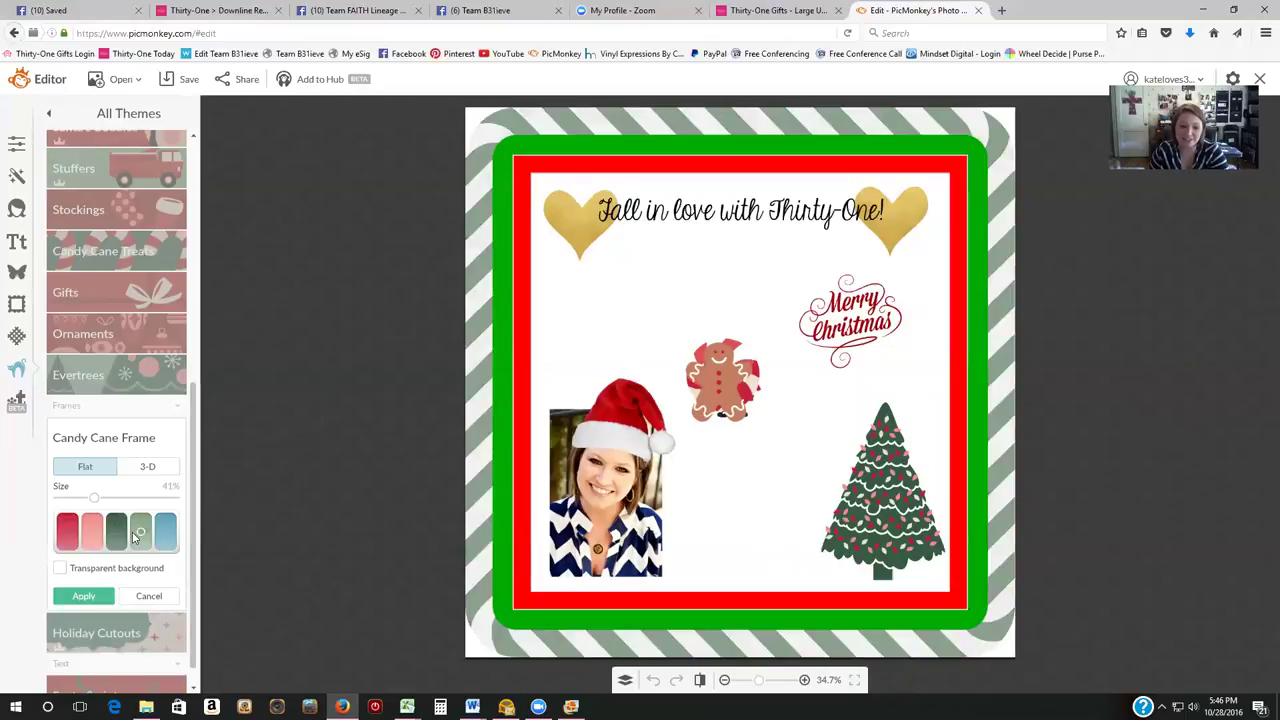
{"action": "left_click", "coordinate": [70, 540]}
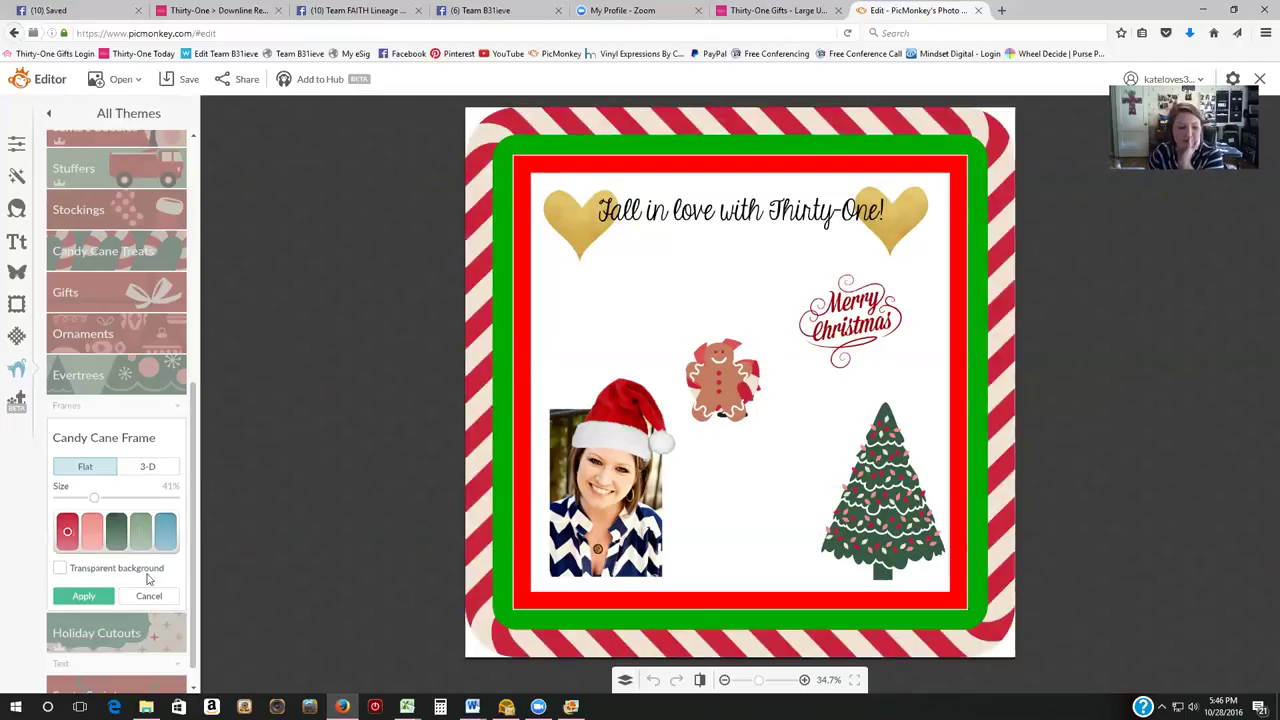
{"action": "left_click", "coordinate": [83, 597]}
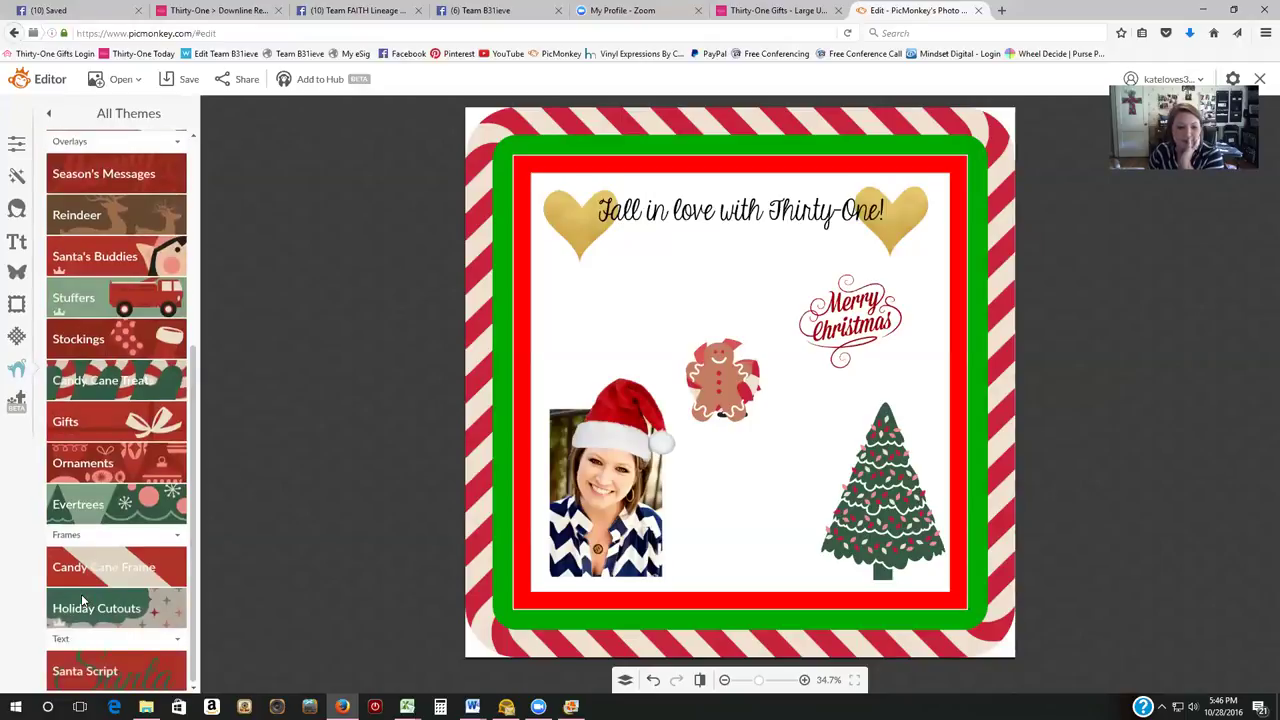
{"action": "left_click", "coordinate": [135, 610]}
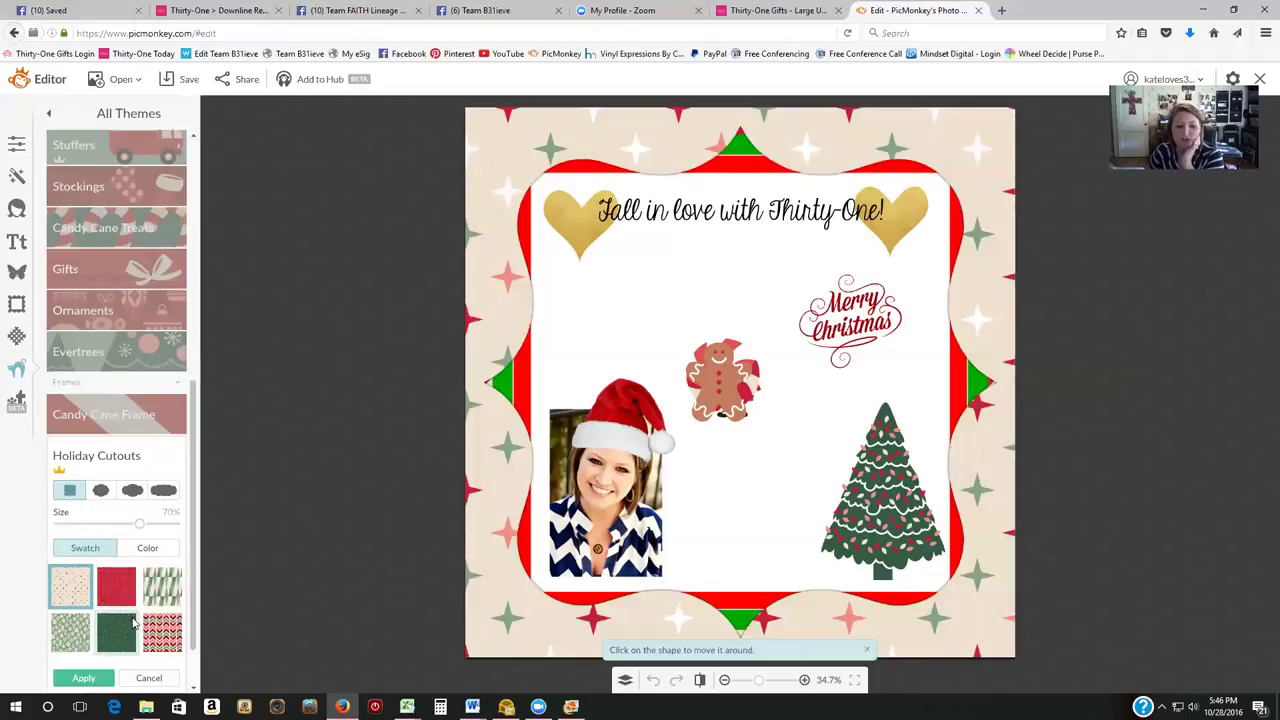
{"action": "left_click", "coordinate": [172, 645]}
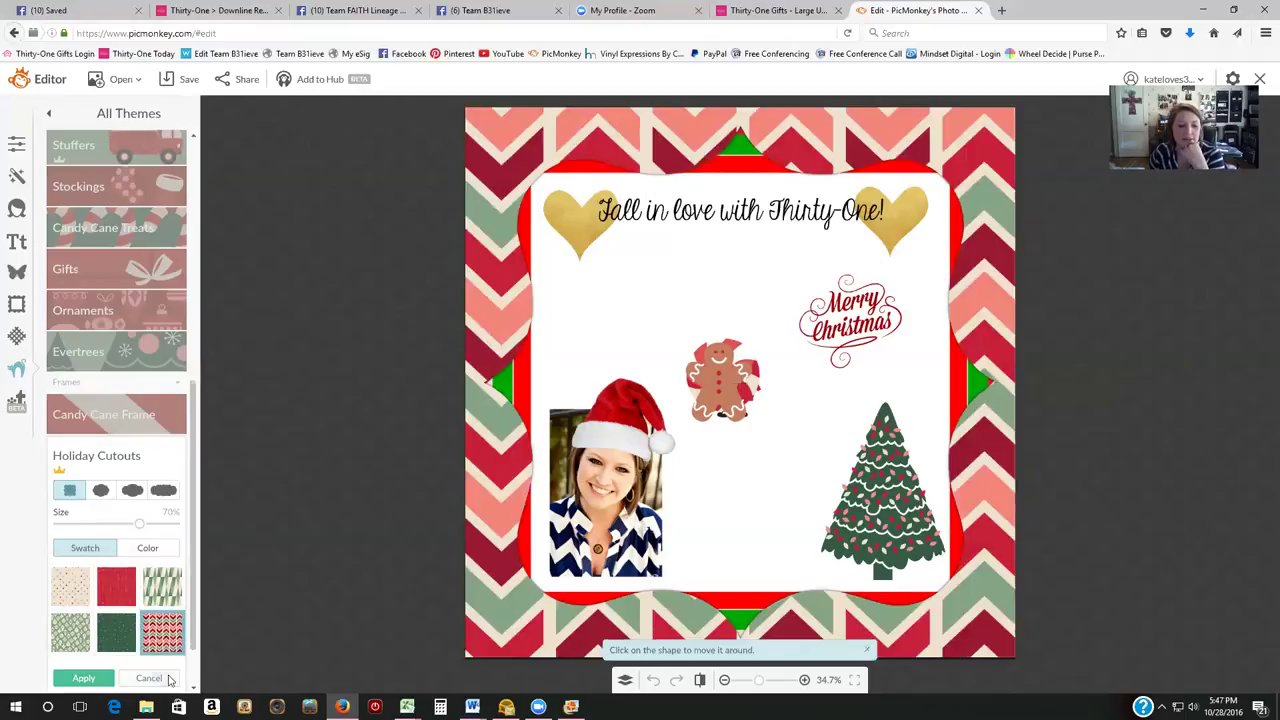
{"action": "left_click", "coordinate": [168, 679]}
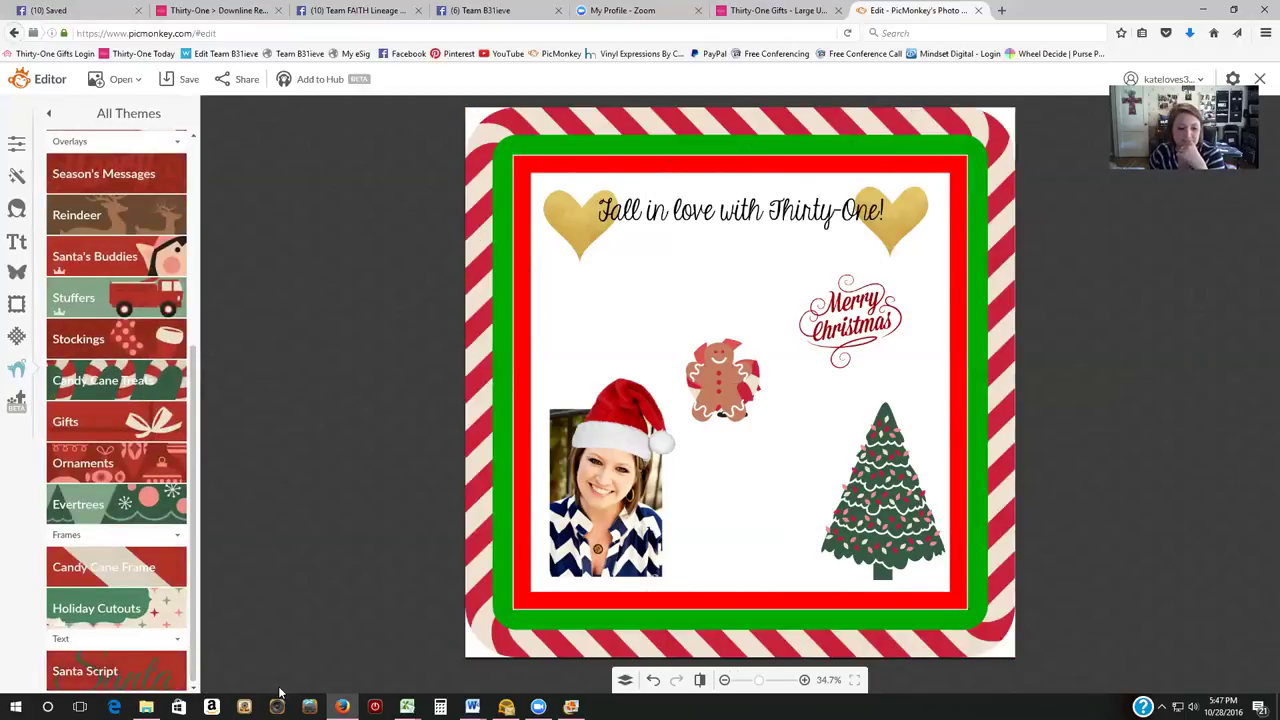
Look at the Santa Script fonts and browse your own installed text fonts down to CurlyShirley
{"action": "left_click", "coordinate": [115, 673]}
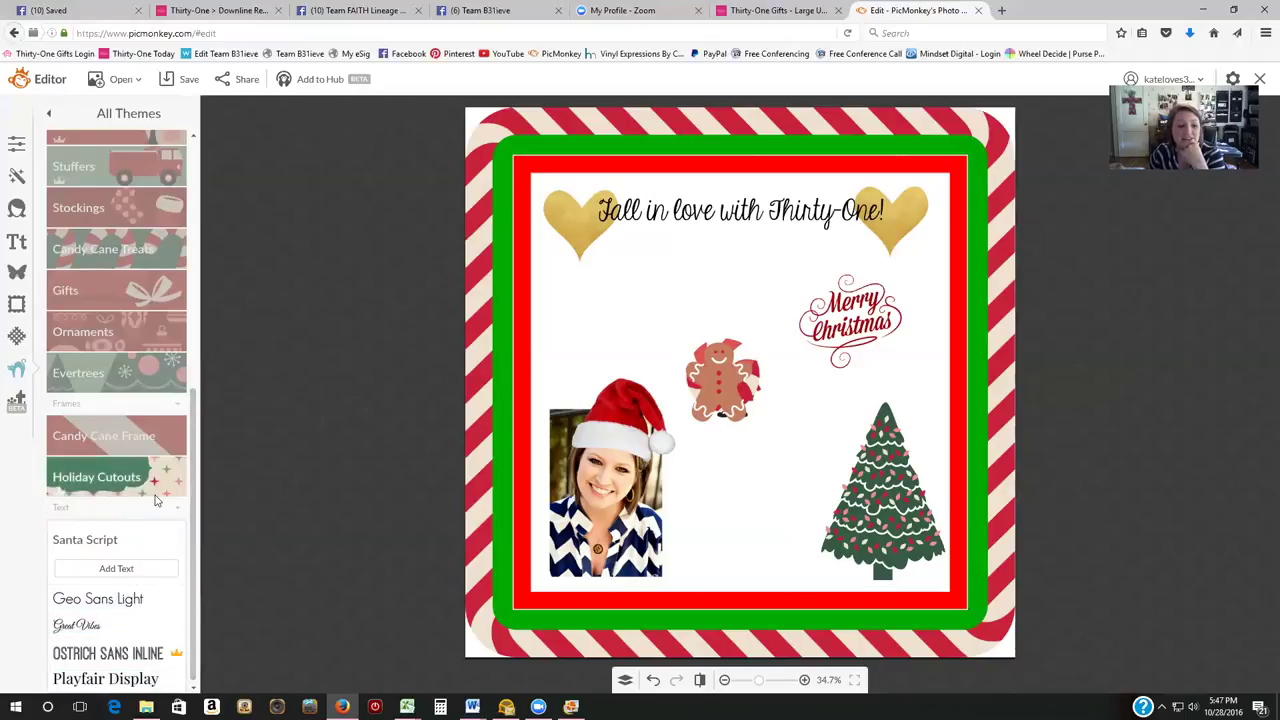
{"action": "left_click", "coordinate": [18, 245]}
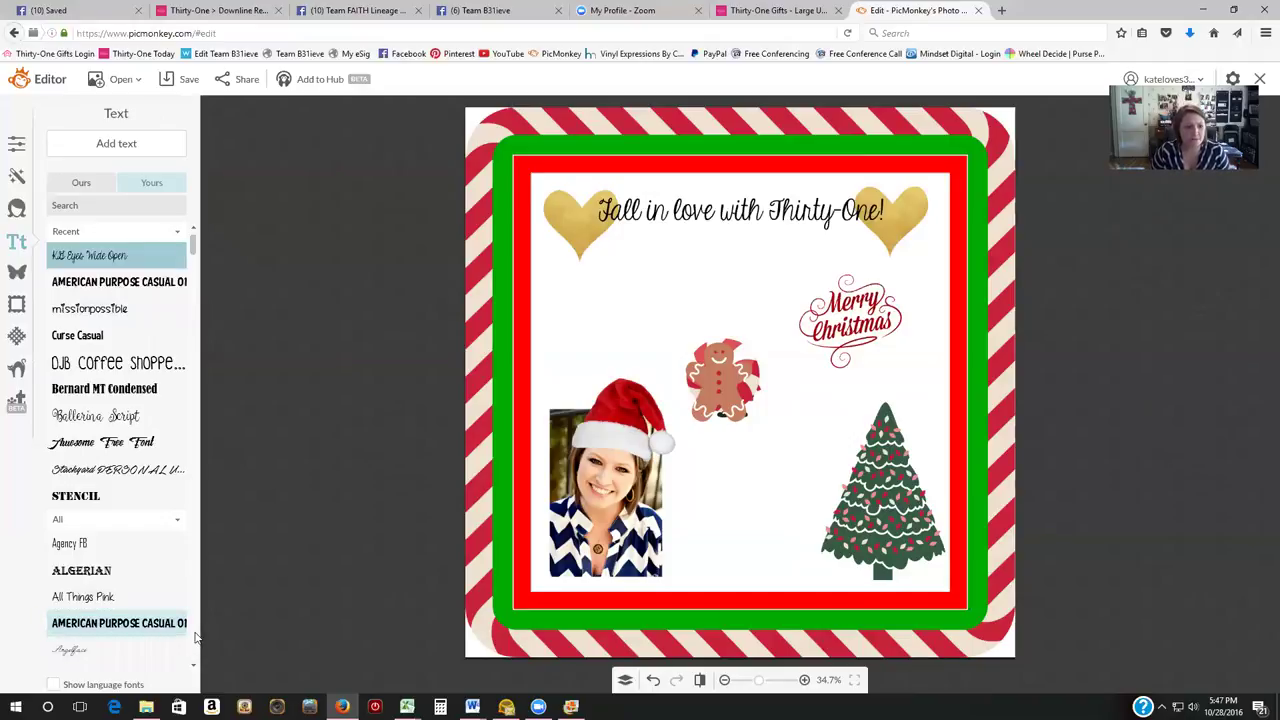
{"action": "left_click", "coordinate": [196, 285]}
{"action": "left_click", "coordinate": [198, 308]}
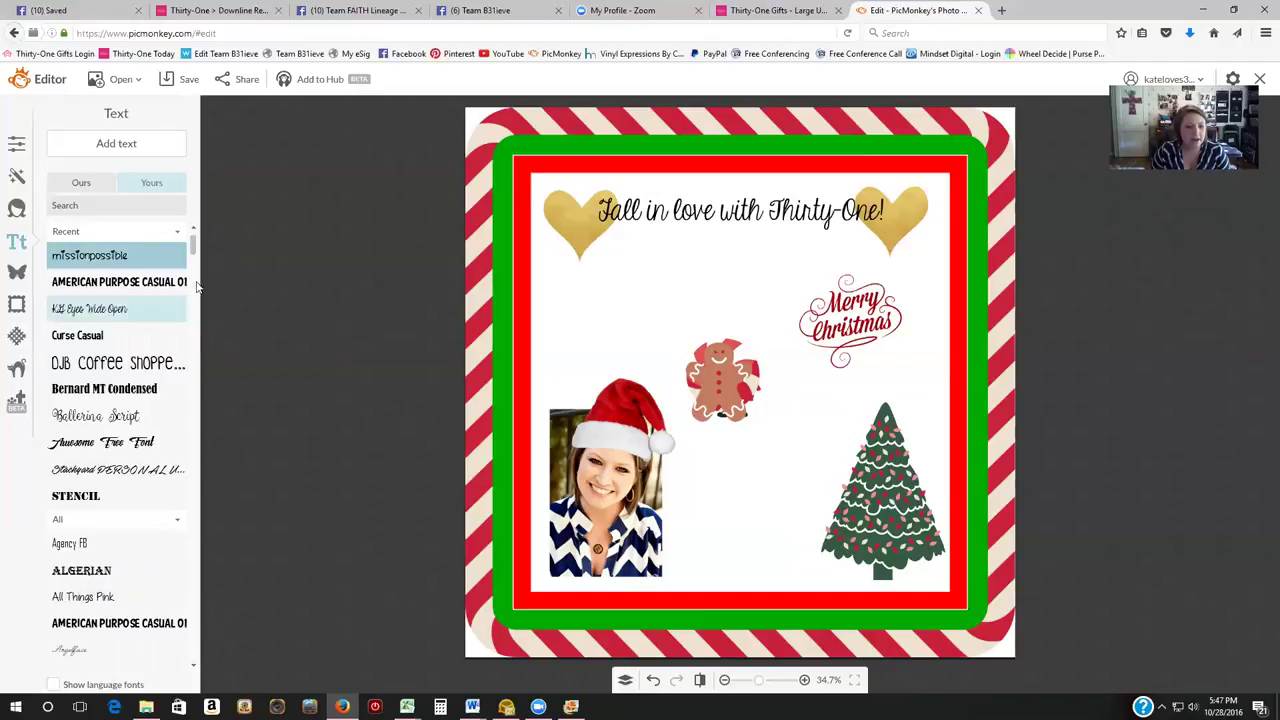
{"action": "left_click", "coordinate": [195, 416]}
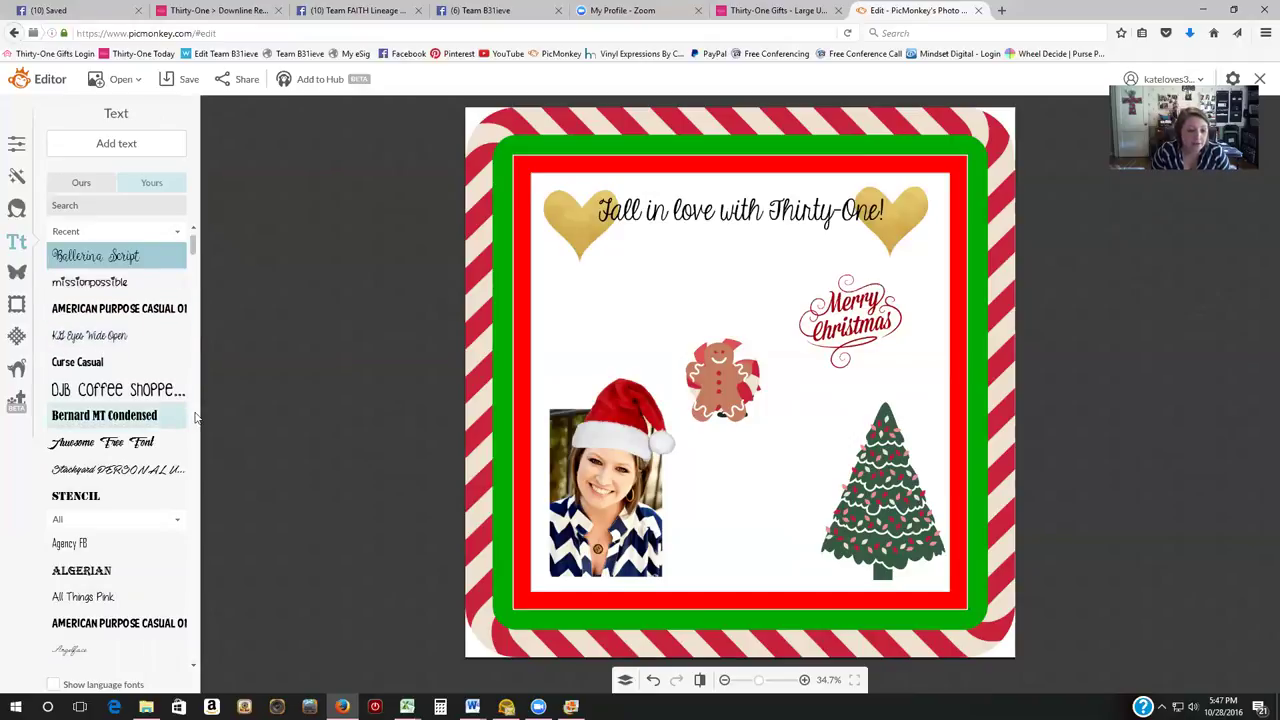
{"action": "left_click", "coordinate": [200, 597]}
{"action": "left_click", "coordinate": [200, 650]}
{"action": "key", "text": "Down"}
{"action": "key", "text": "Down"}
{"action": "key", "text": "Down"}
{"action": "key", "text": "Down"}
{"action": "key", "text": "Down"}
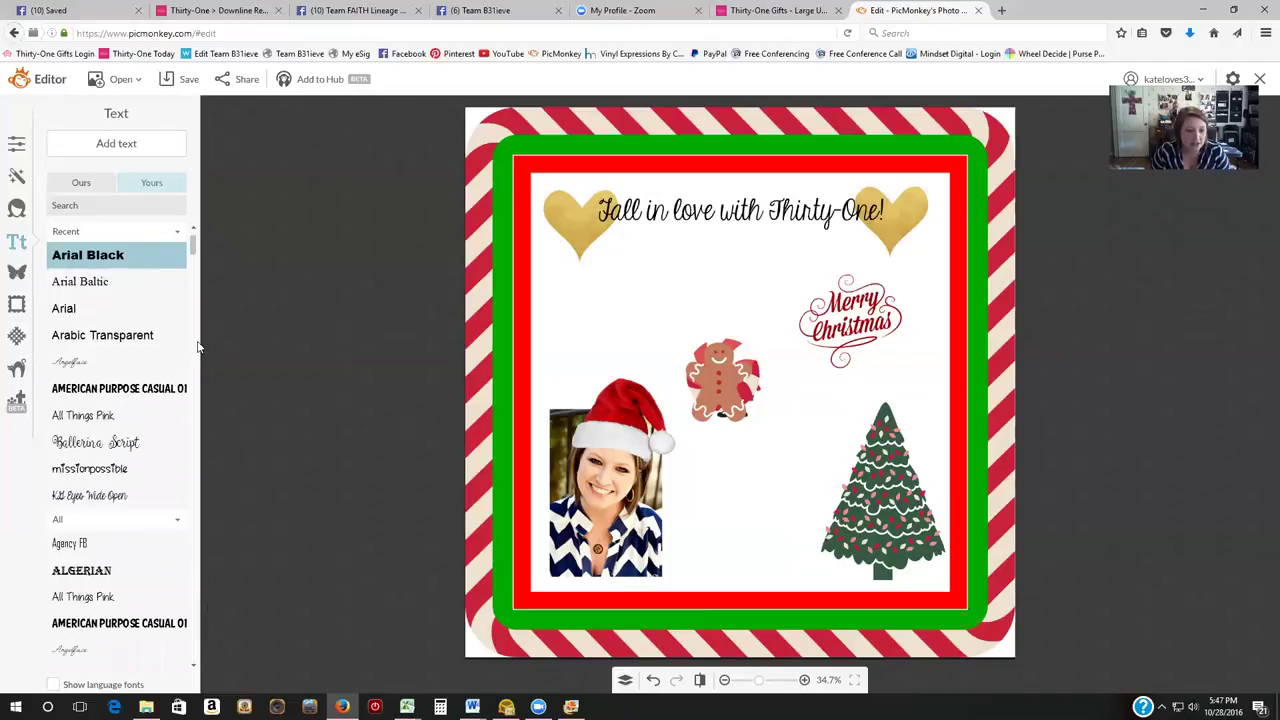
{"action": "key", "text": "Down"}
{"action": "key", "text": "Down"}
{"action": "key", "text": "Down"}
{"action": "key", "text": "Down"}
{"action": "key", "text": "Down"}
{"action": "key", "text": "Down"}
{"action": "key", "text": "Down"}
{"action": "key", "text": "Down"}
{"action": "key", "text": "Down"}
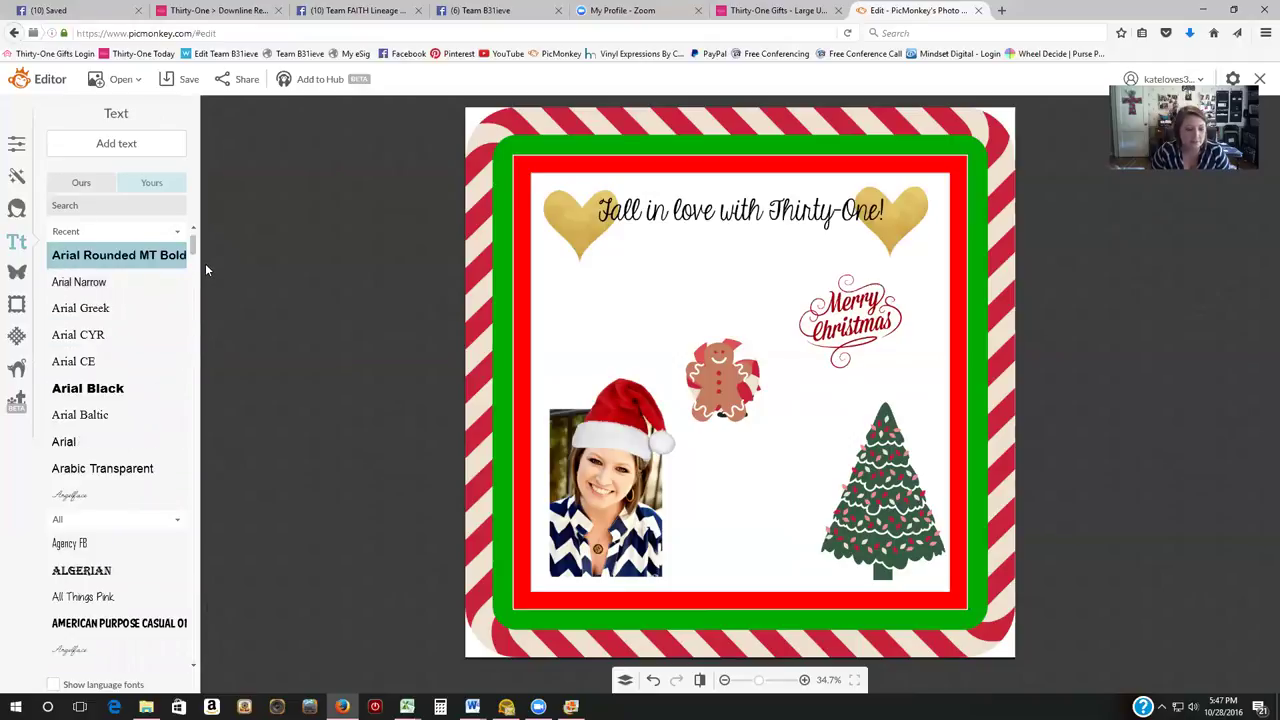
{"action": "key", "text": "Down"}
{"action": "key", "text": "Down"}
{"action": "key", "text": "Down"}
{"action": "key", "text": "Down"}
{"action": "key", "text": "Down"}
{"action": "key", "text": "Down"}
{"action": "key", "text": "Down"}
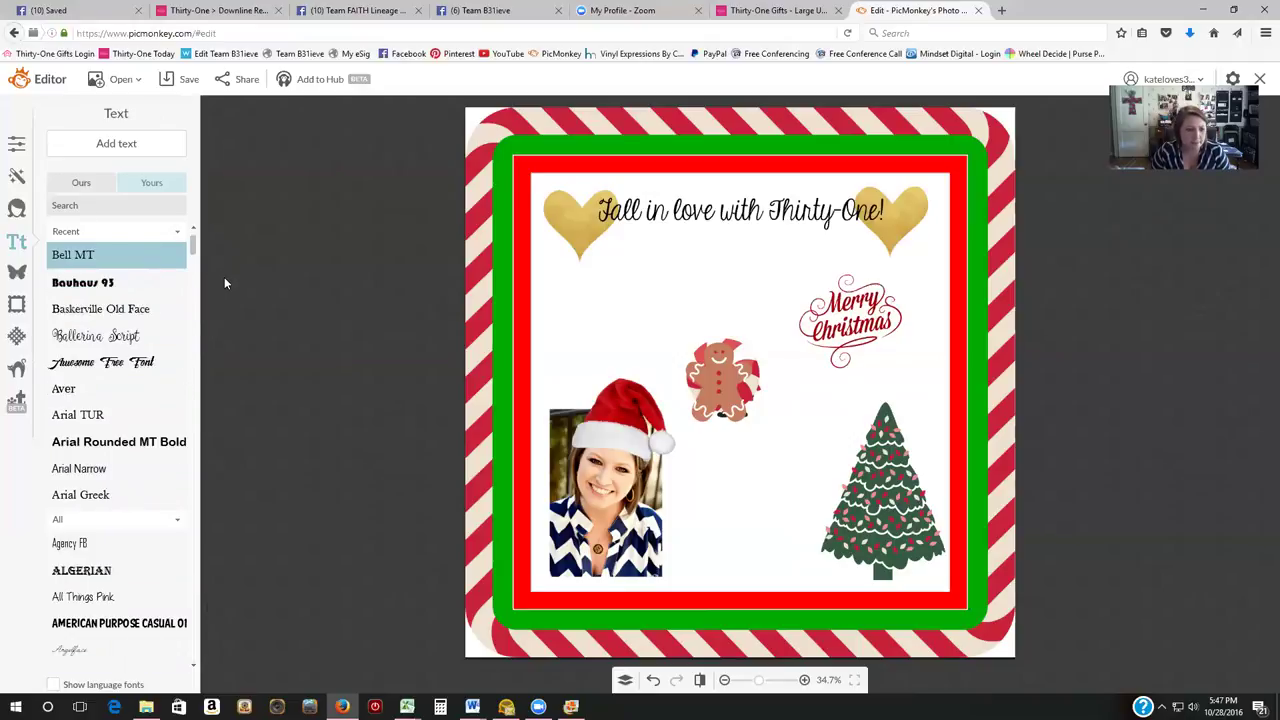
{"action": "key", "text": "Down"}
{"action": "key", "text": "Down"}
{"action": "key", "text": "Down"}
{"action": "key", "text": "Down"}
{"action": "key", "text": "Down"}
{"action": "key", "text": "Down"}
{"action": "key", "text": "Down"}
{"action": "key", "text": "Down"}
{"action": "key", "text": "Down"}
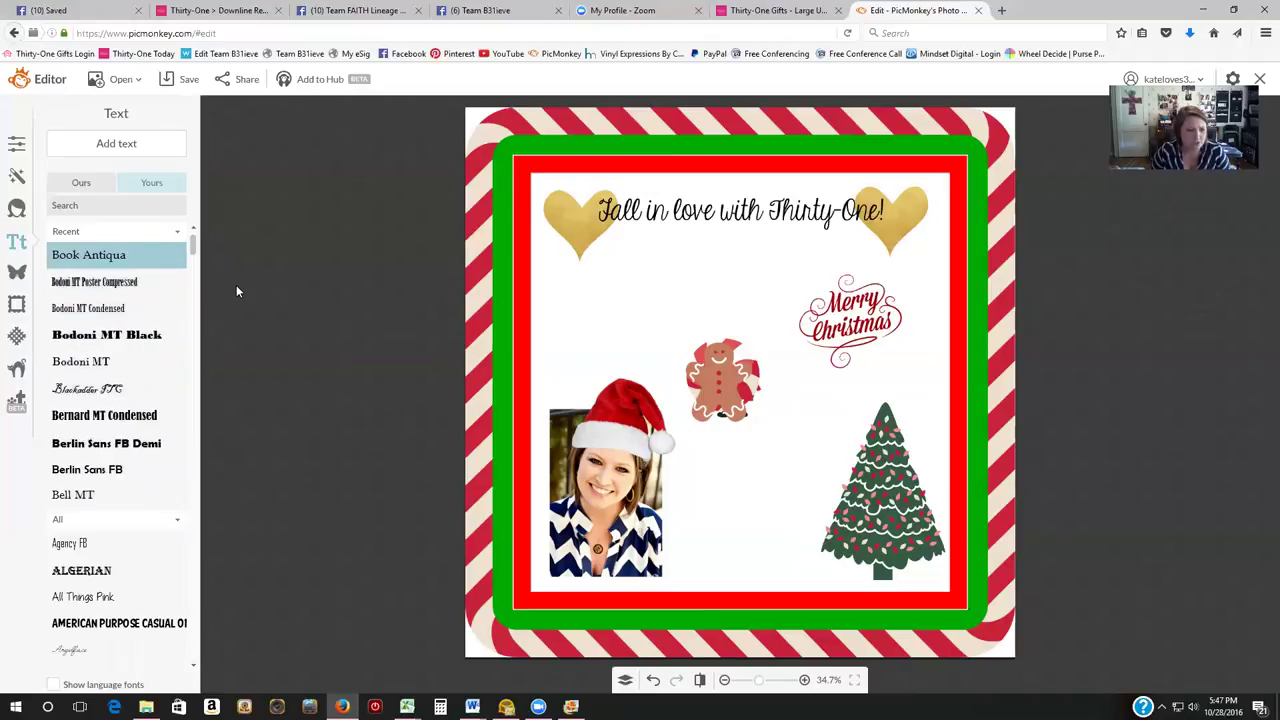
{"action": "key", "text": "Down"}
{"action": "key", "text": "Down"}
{"action": "key", "text": "Down"}
{"action": "key", "text": "Down"}
{"action": "key", "text": "Down"}
{"action": "key", "text": "Down"}
{"action": "key", "text": "Down"}
{"action": "key", "text": "Down"}
{"action": "key", "text": "Down"}
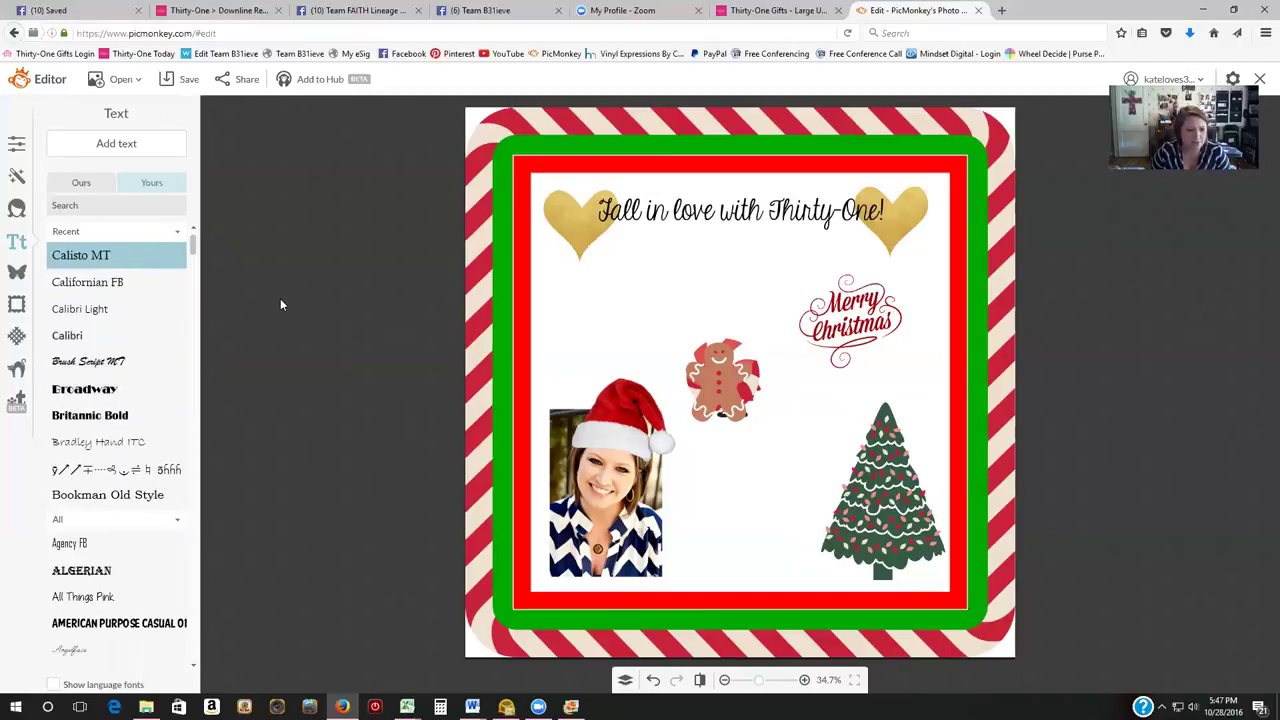
{"action": "key", "text": "Down"}
{"action": "key", "text": "Down"}
{"action": "key", "text": "Down"}
{"action": "key", "text": "Down"}
{"action": "key", "text": "Down"}
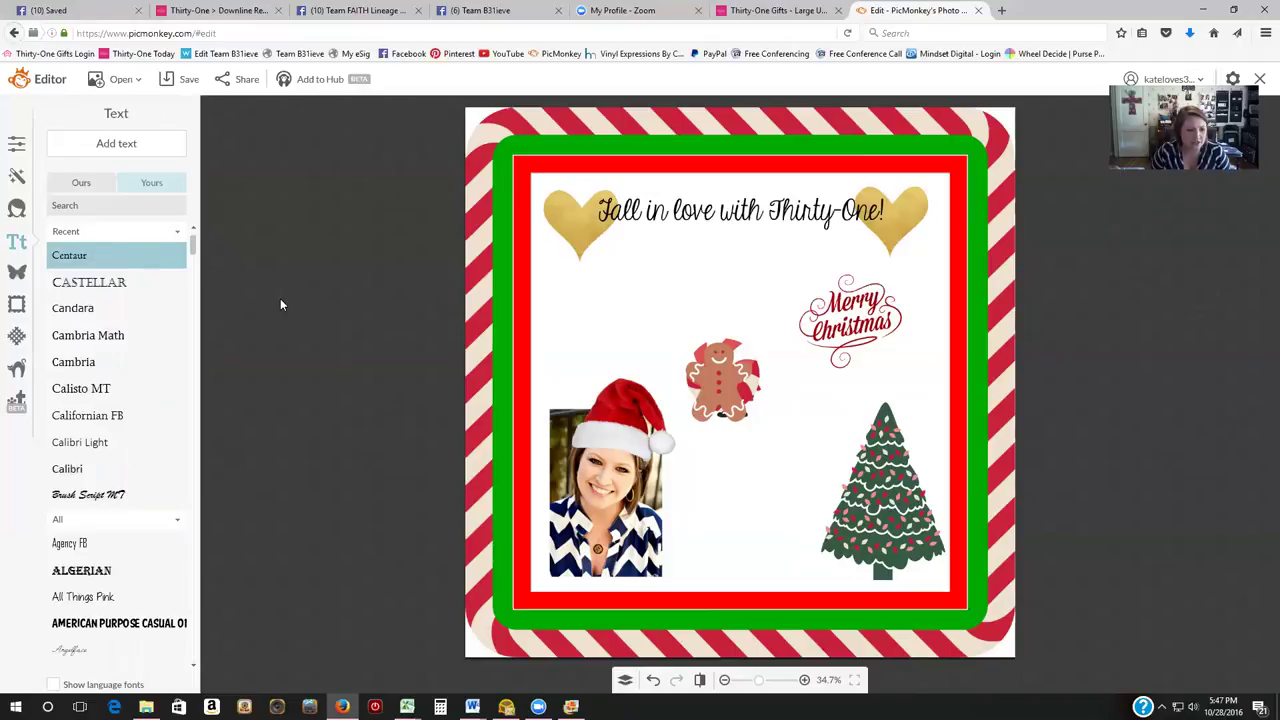
{"action": "key", "text": "Down"}
{"action": "key", "text": "Down"}
{"action": "key", "text": "Down"}
{"action": "key", "text": "Down"}
{"action": "key", "text": "Down"}
{"action": "key", "text": "Down"}
{"action": "key", "text": "Down"}
{"action": "key", "text": "Down"}
{"action": "key", "text": "Down"}
{"action": "key", "text": "Down"}
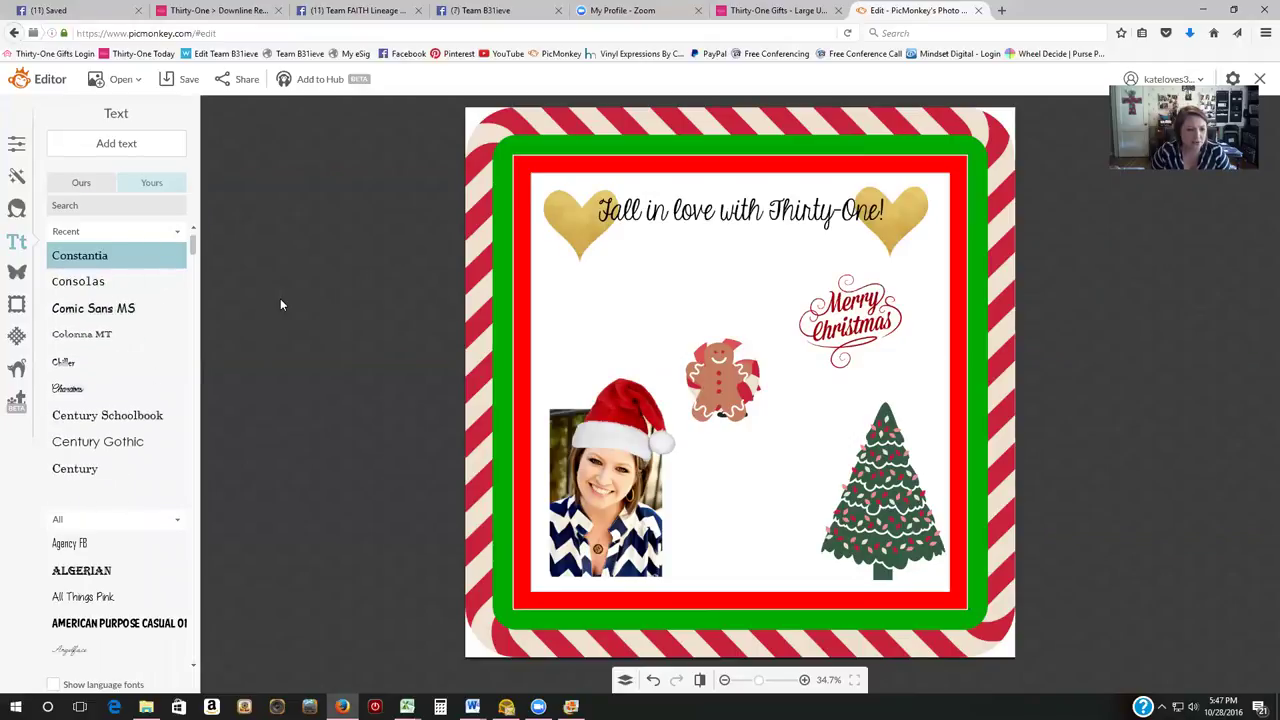
{"action": "key", "text": "Down"}
{"action": "key", "text": "Down"}
{"action": "key", "text": "Down"}
{"action": "key", "text": "Down"}
{"action": "key", "text": "Down"}
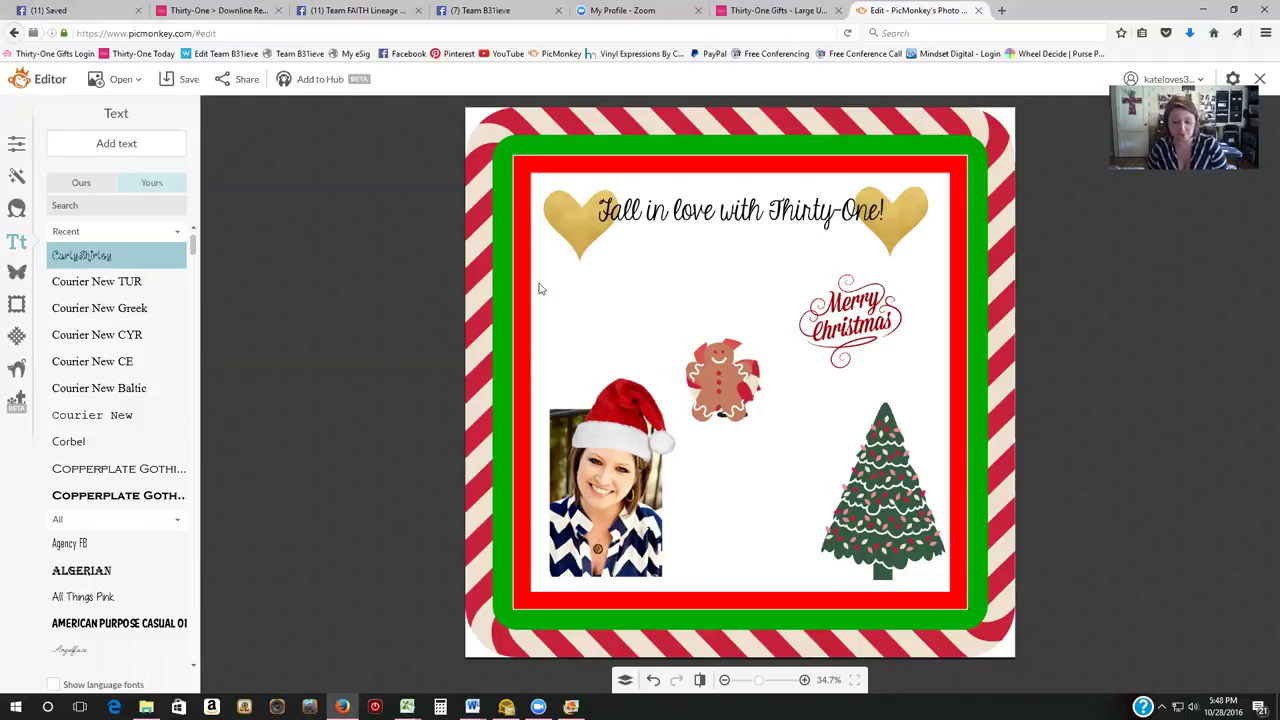
Move the gingerbread man and peppermint off the stacked Santa, and delete the Santa and Merry Christmas overlays
{"action": "left_click_drag", "start_coordinate": [727, 378], "coordinate": [570, 305]}
{"action": "left_click", "coordinate": [733, 397]}
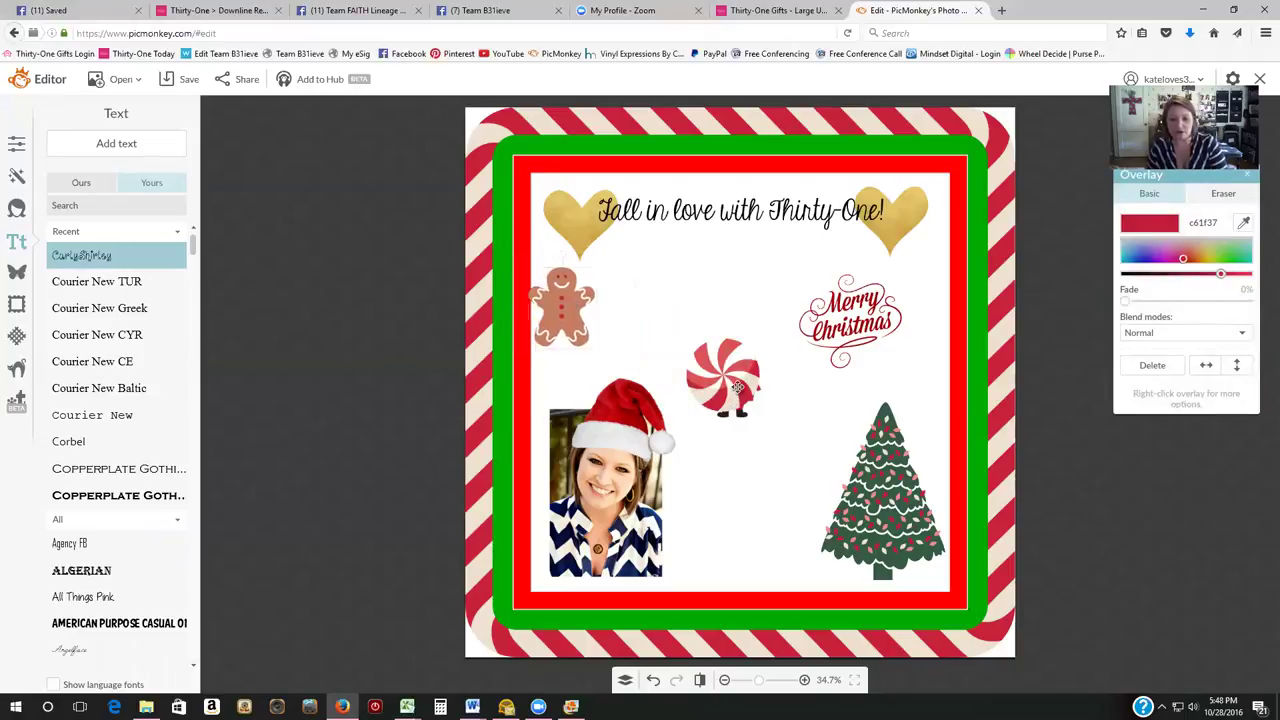
{"action": "left_click_drag", "start_coordinate": [733, 390], "coordinate": [790, 436]}
{"action": "left_click", "coordinate": [726, 362]}
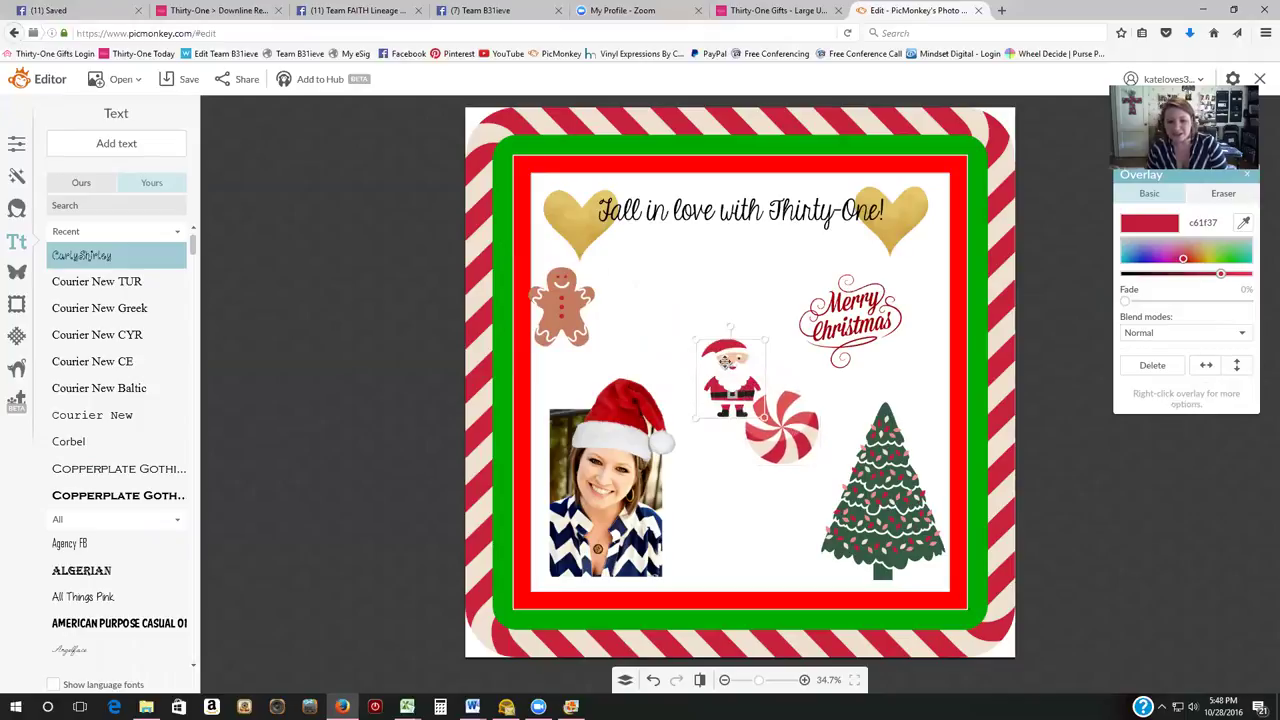
{"action": "left_click", "coordinate": [1148, 367]}
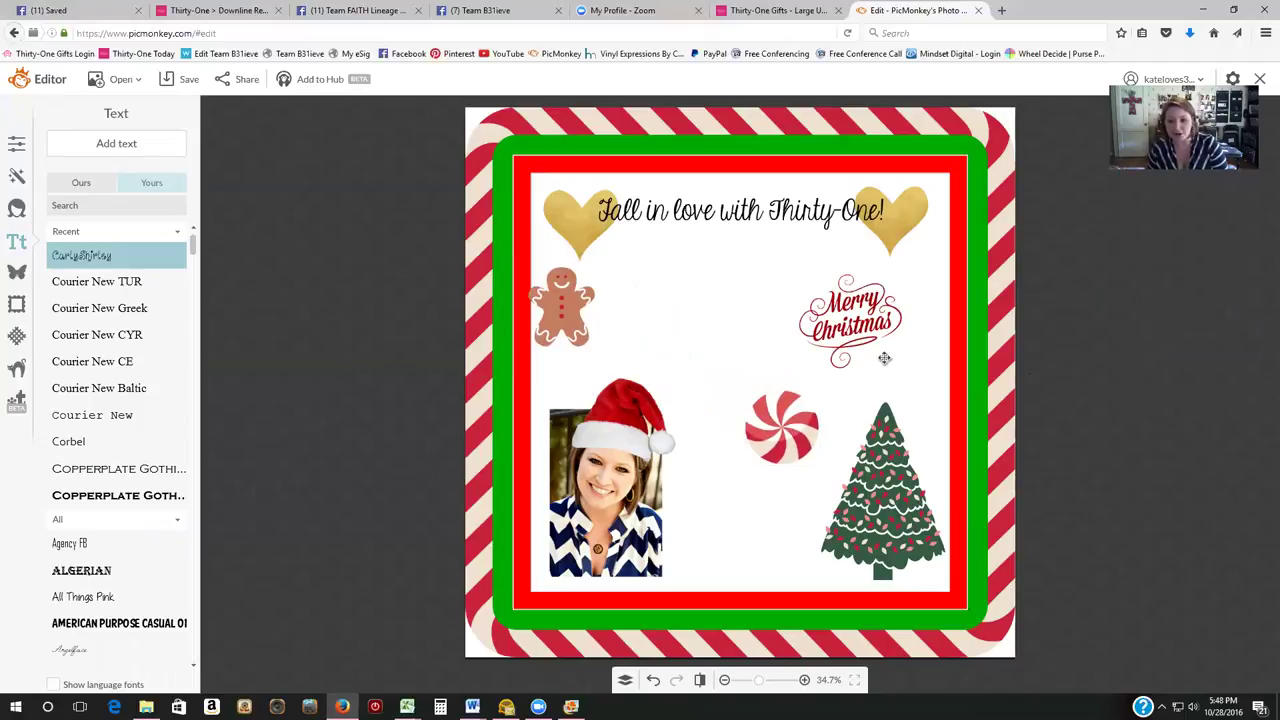
{"action": "left_click", "coordinate": [873, 325]}
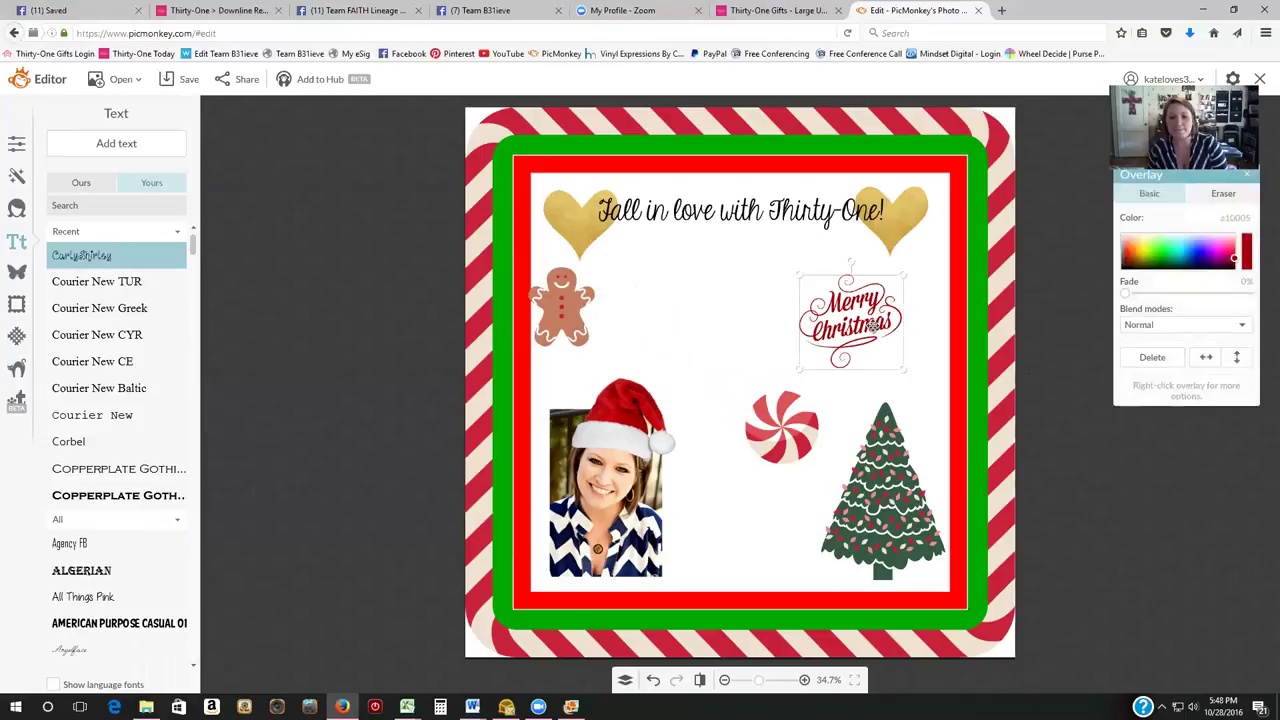
{"action": "left_click", "coordinate": [1152, 358]}
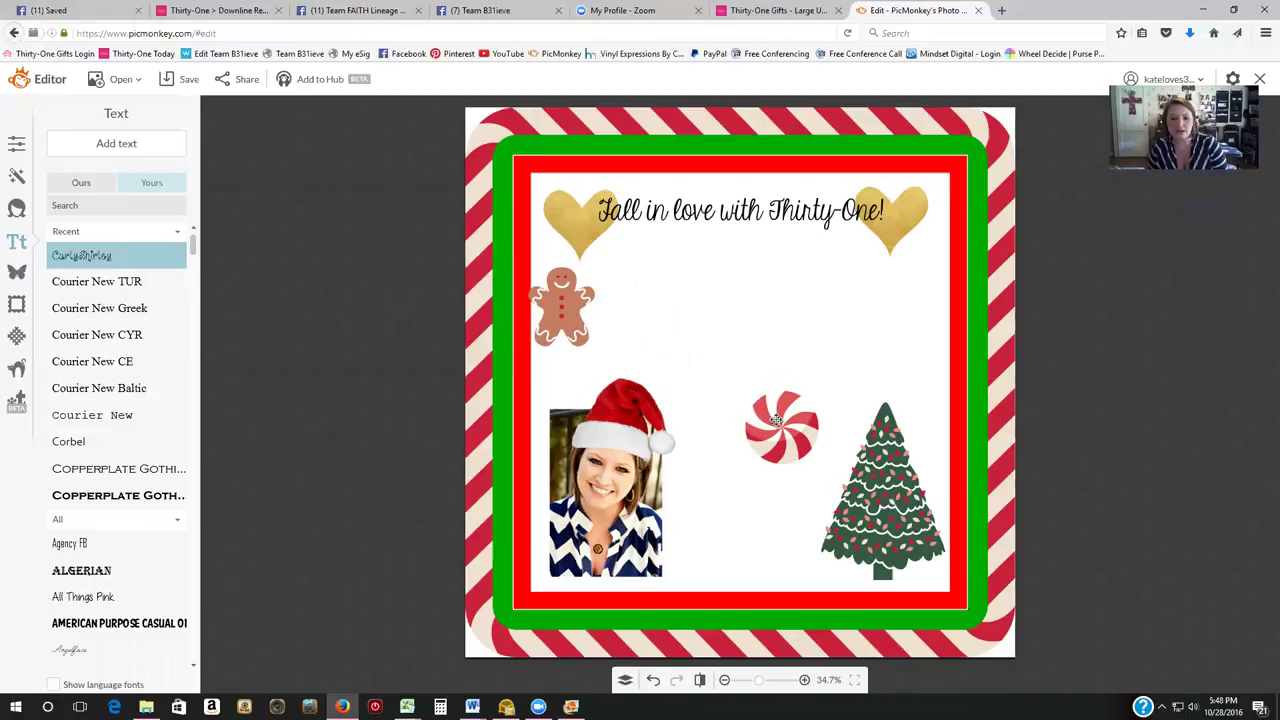
Delete the gold heart at the headline's right end and put the peppermint there, scaled down to fit beside the text
{"action": "left_click_drag", "start_coordinate": [777, 420], "coordinate": [842, 292]}
{"action": "left_click", "coordinate": [915, 222]}
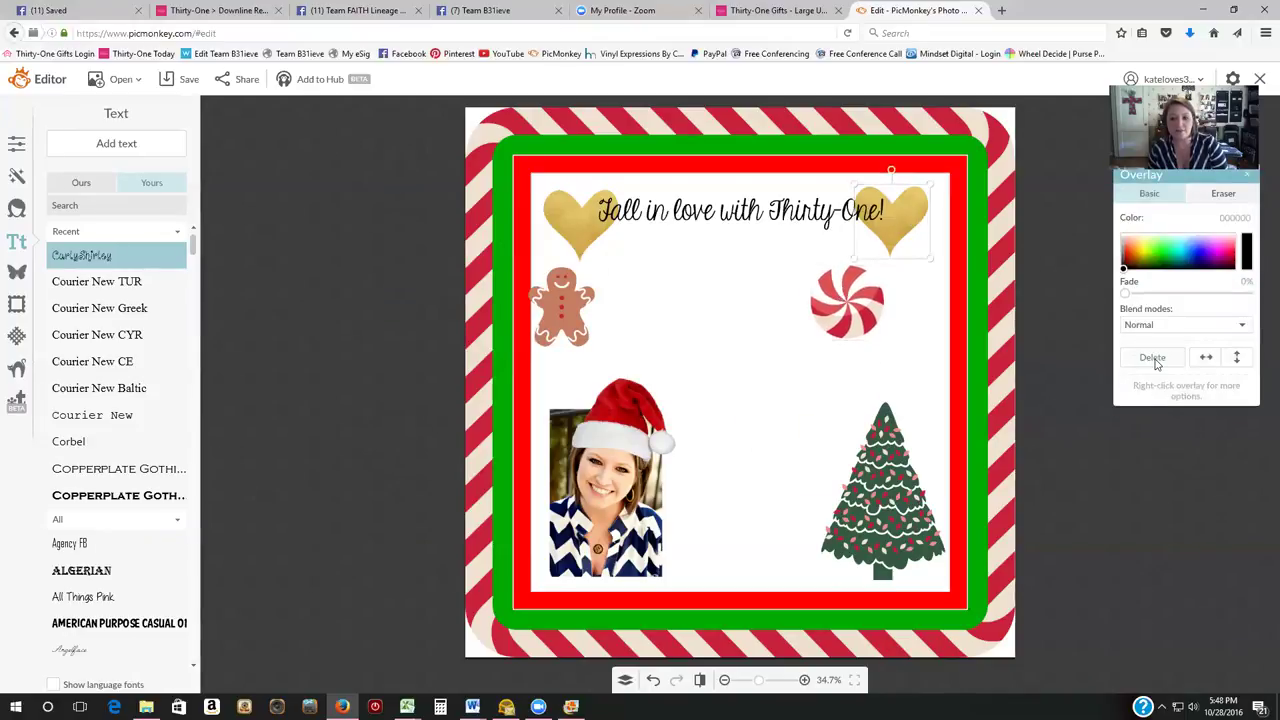
{"action": "left_click", "coordinate": [1152, 358]}
{"action": "left_click", "coordinate": [882, 280]}
{"action": "left_click_drag", "start_coordinate": [884, 267], "coordinate": [912, 208]}
Delete the remaining gold heart and fit the gingerbread man, scaled down, in front of the headline
{"action": "left_click", "coordinate": [605, 228]}
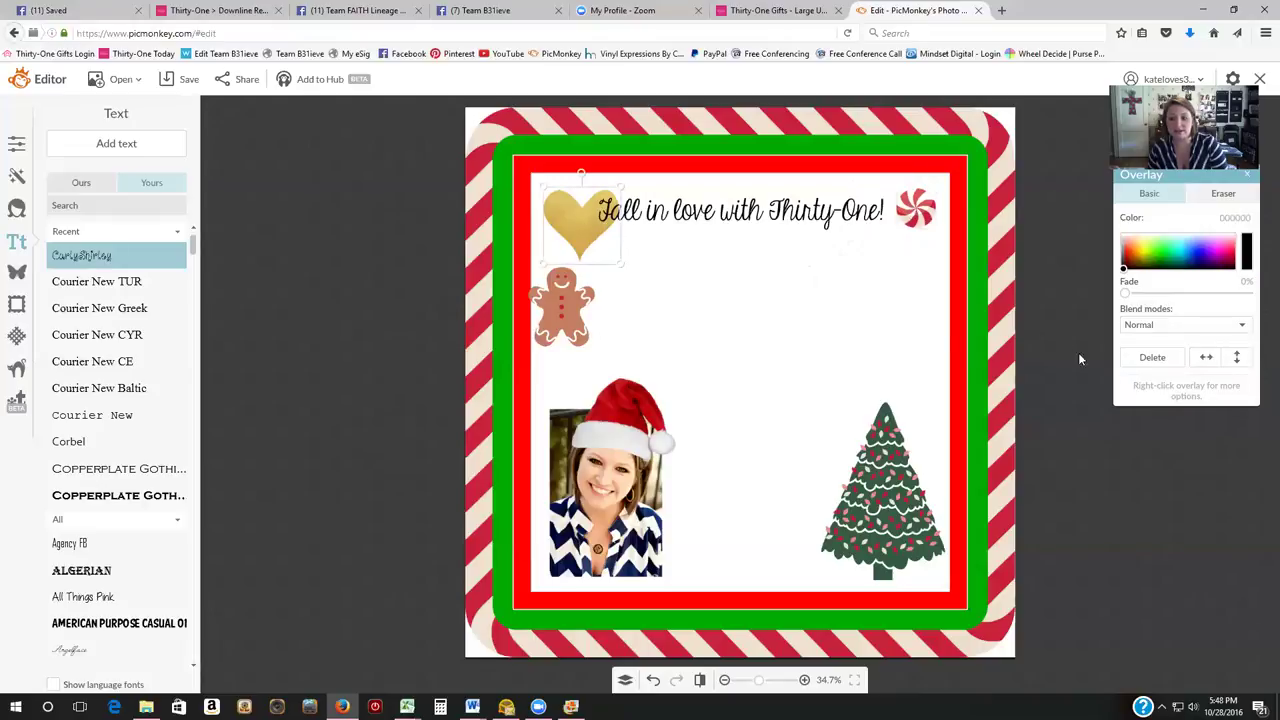
{"action": "left_click", "coordinate": [1135, 357]}
{"action": "left_click", "coordinate": [561, 307]}
{"action": "left_click_drag", "start_coordinate": [561, 307], "coordinate": [592, 190]}
{"action": "left_click_drag", "start_coordinate": [565, 240], "coordinate": [565, 222]}
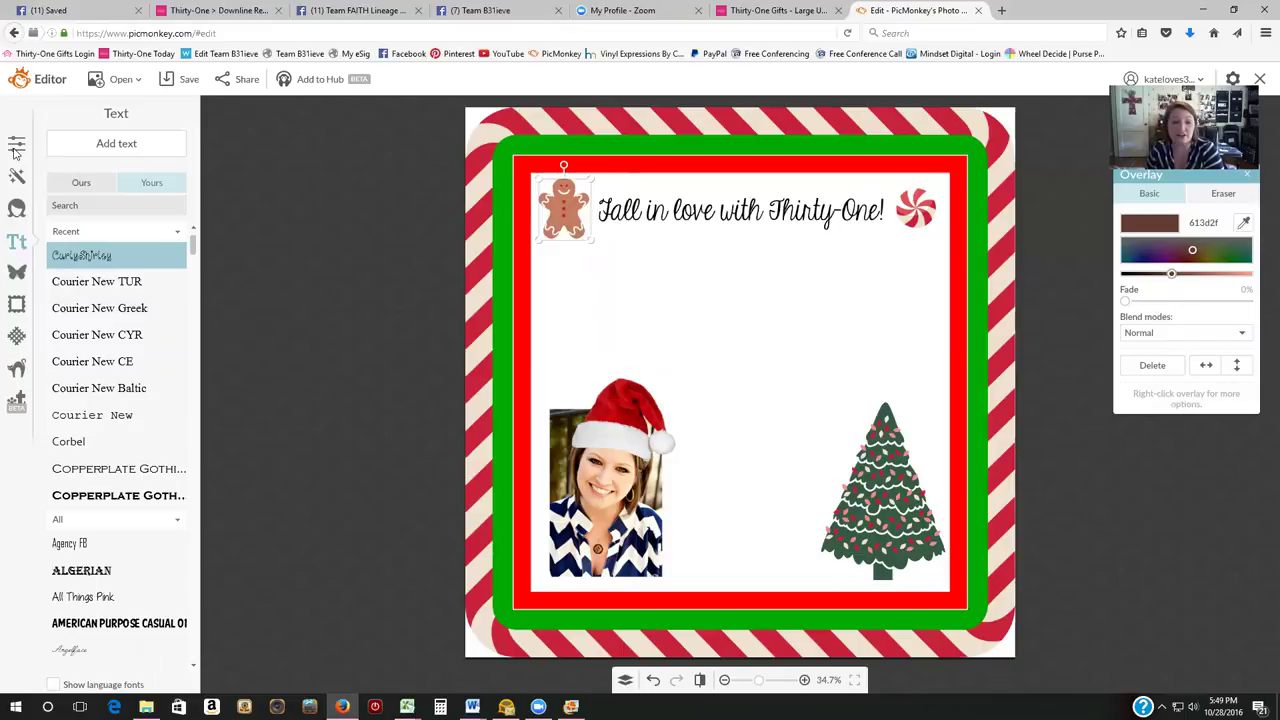
Deselect the gingerbread man and look over the Basic Edits and Touch Up tools
{"action": "left_click", "coordinate": [628, 334]}
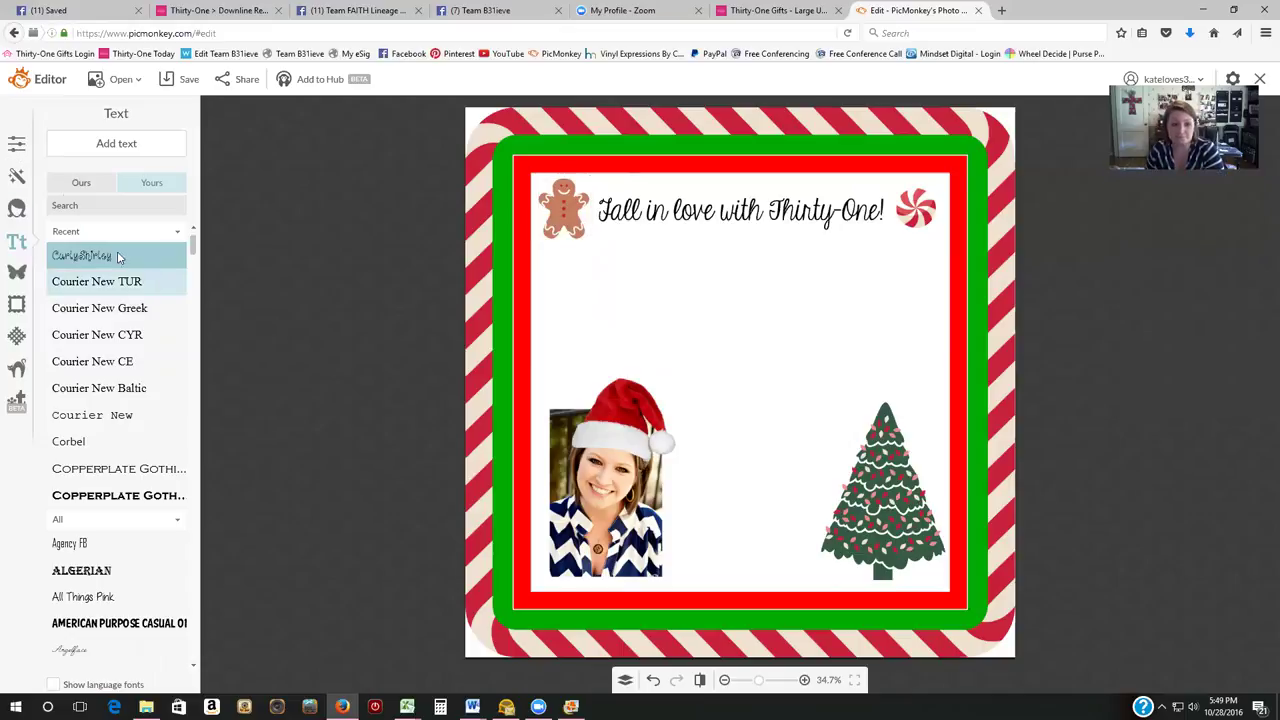
{"action": "left_click", "coordinate": [33, 152]}
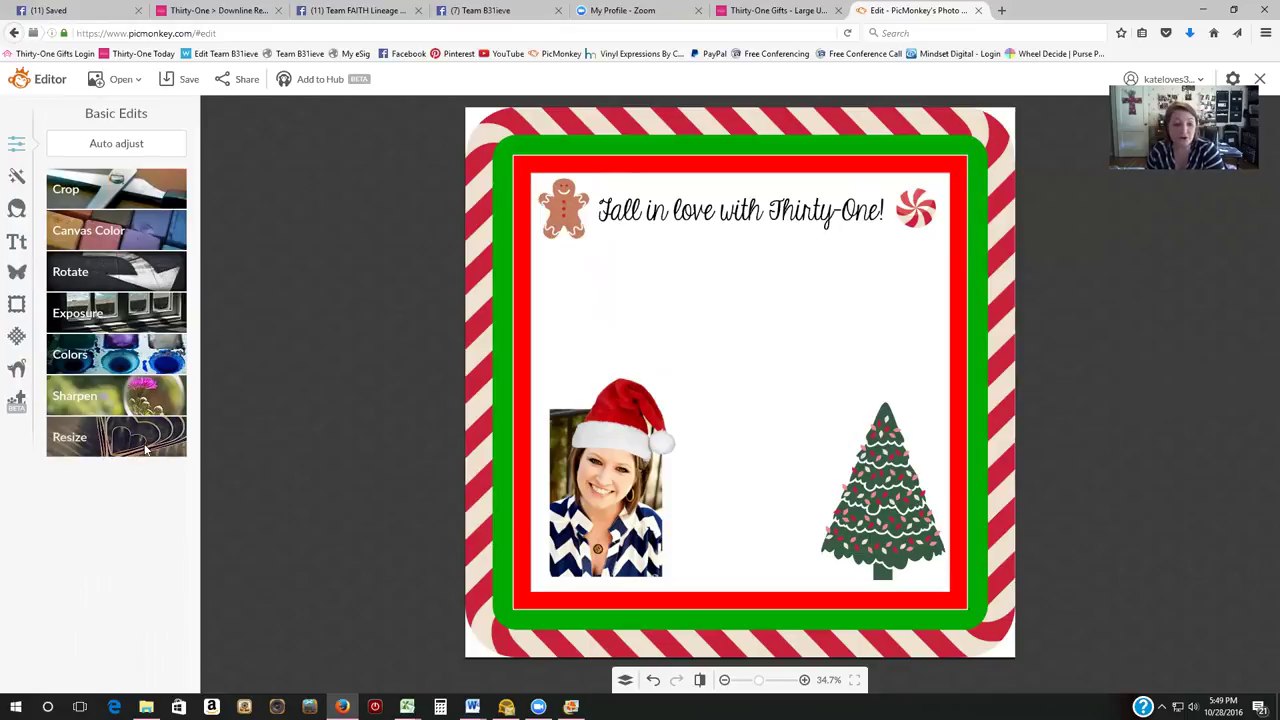
{"action": "left_click", "coordinate": [17, 209]}
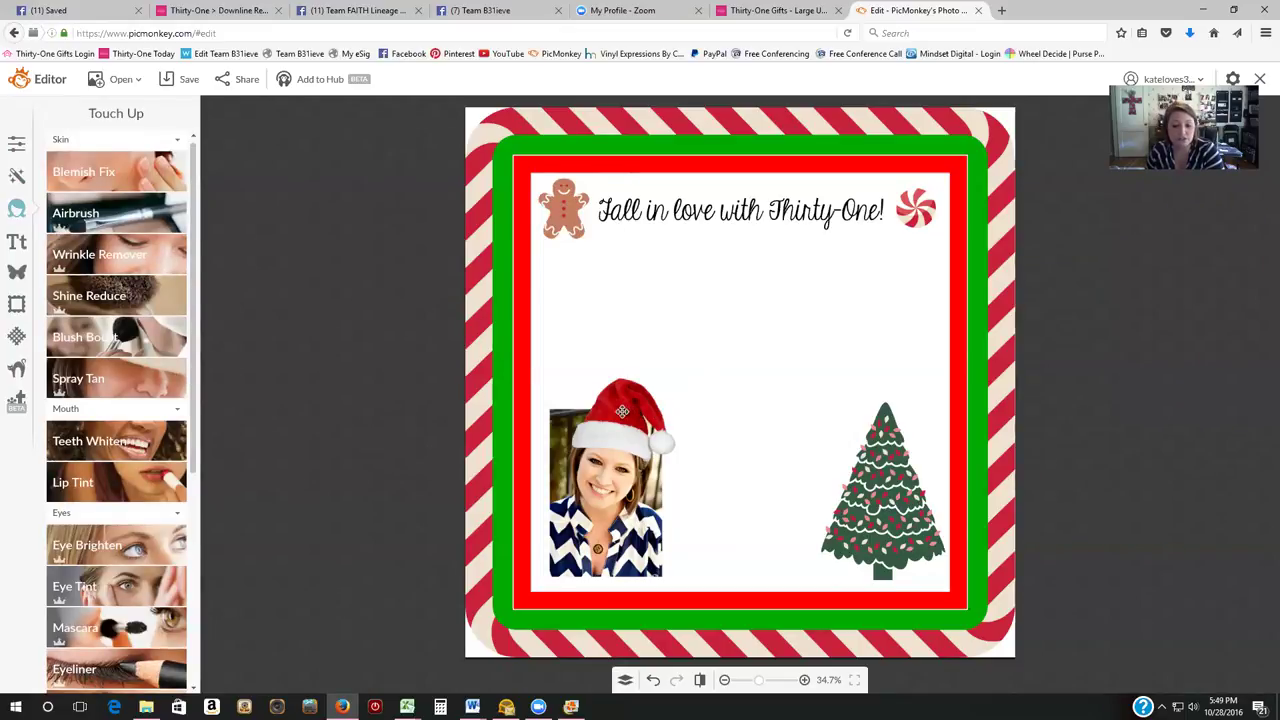
Enlarge the flyer's headshot up to the headline, clearing the Santa hat and the white Merry Christmas overlay off the face
{"action": "left_click", "coordinate": [610, 477]}
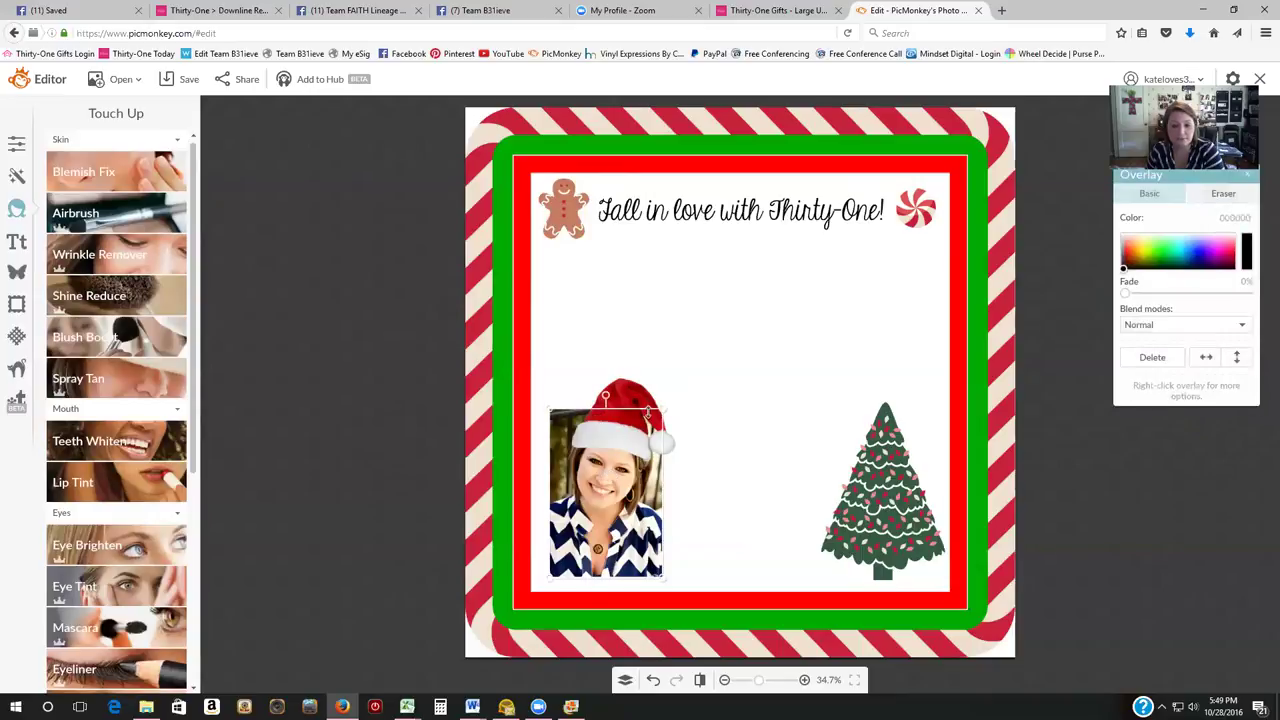
{"action": "left_click_drag", "start_coordinate": [667, 405], "coordinate": [926, 230]}
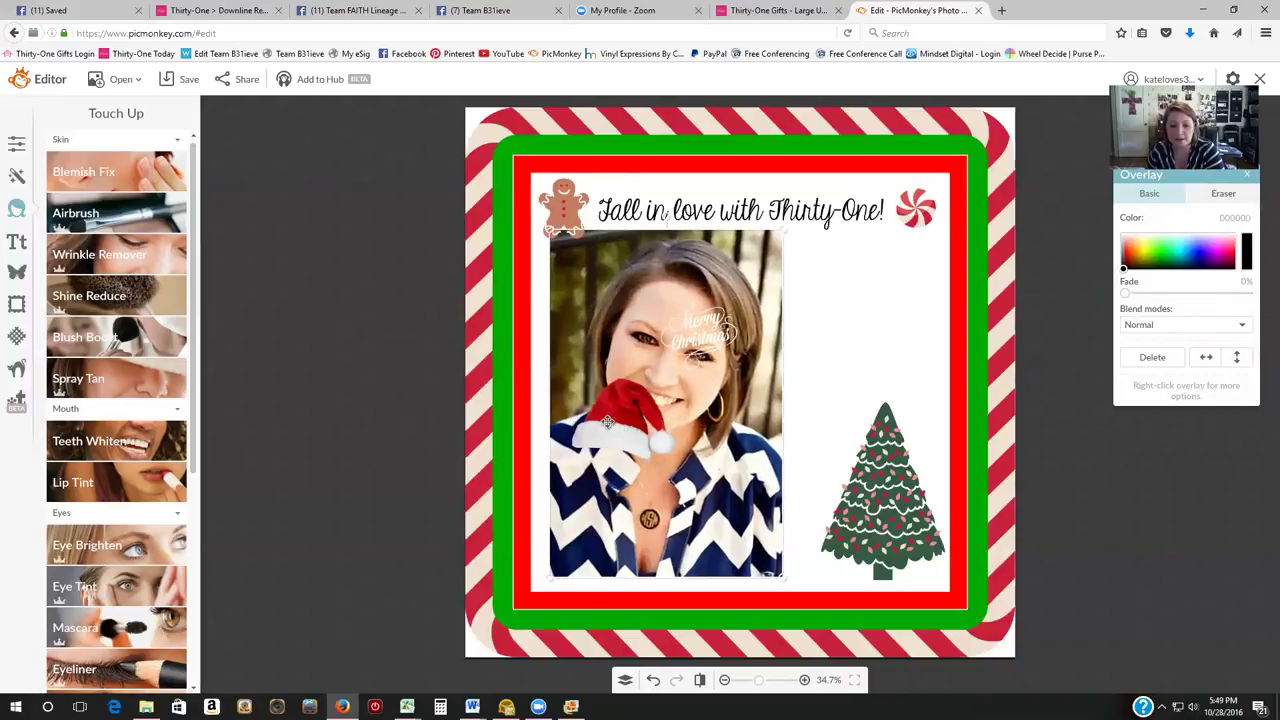
{"action": "left_click", "coordinate": [860, 388]}
{"action": "left_click_drag", "start_coordinate": [615, 420], "coordinate": [817, 302]}
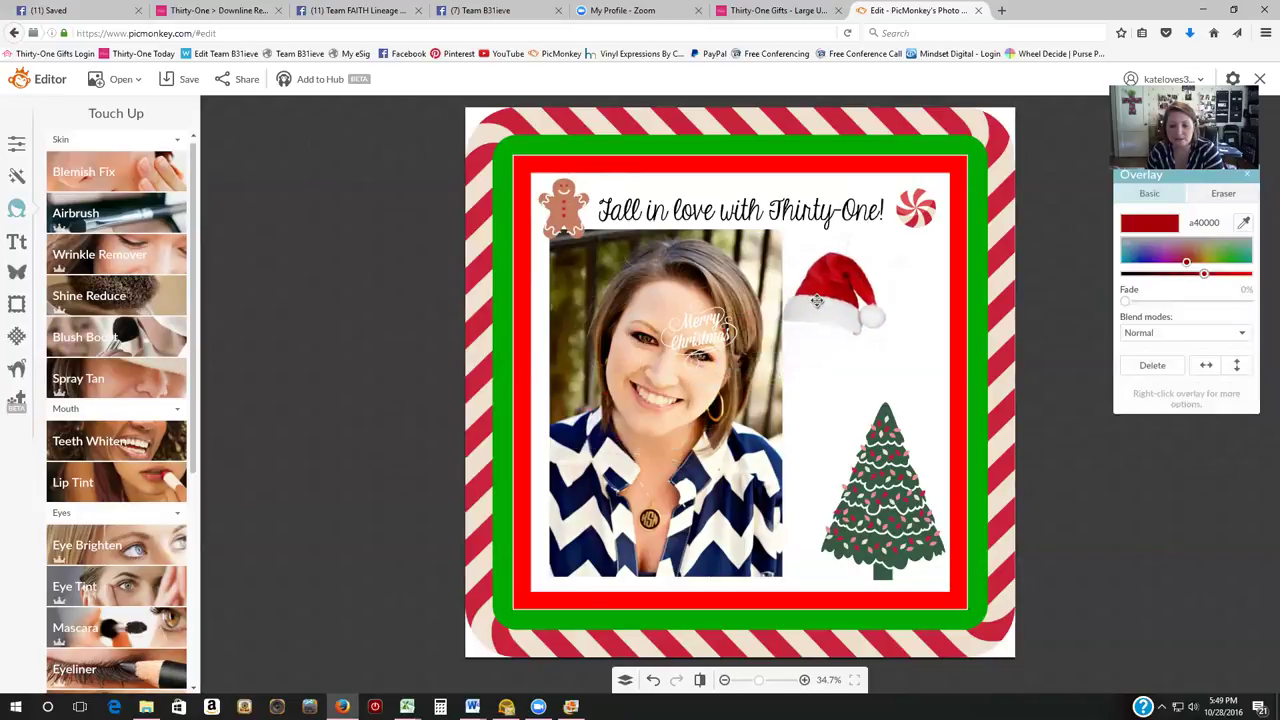
{"action": "left_click", "coordinate": [697, 332]}
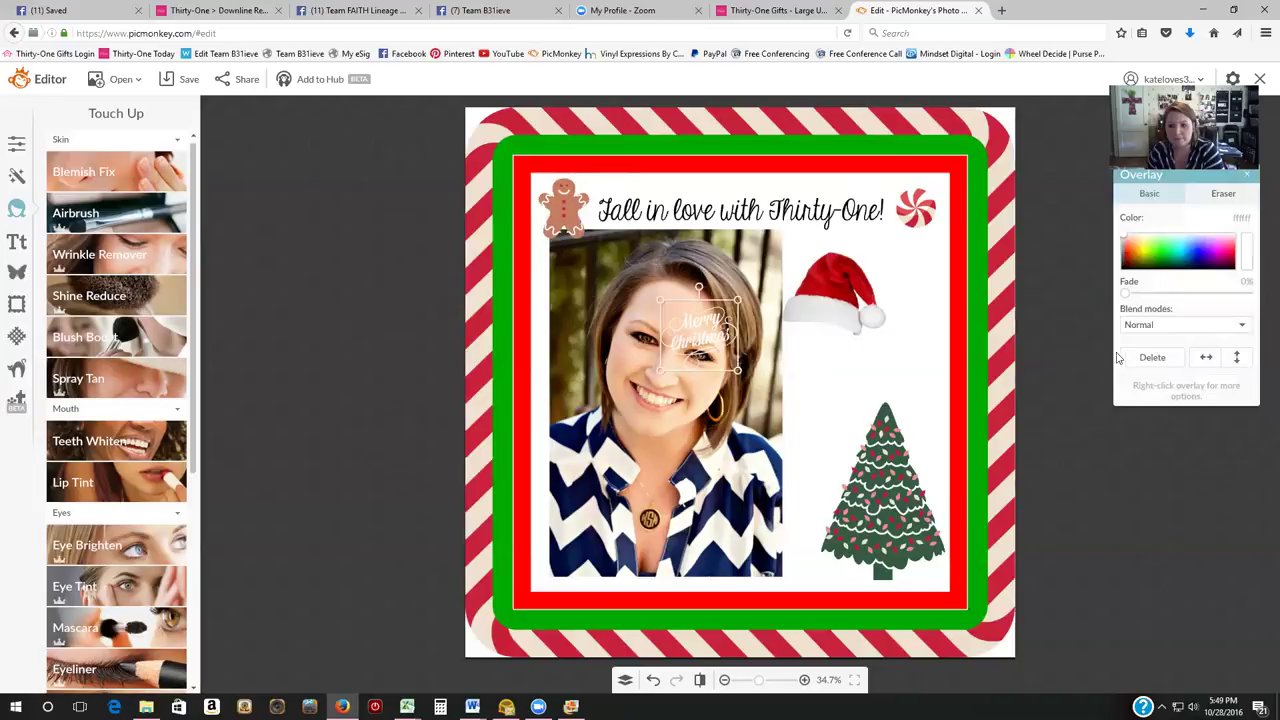
{"action": "left_click", "coordinate": [1152, 357]}
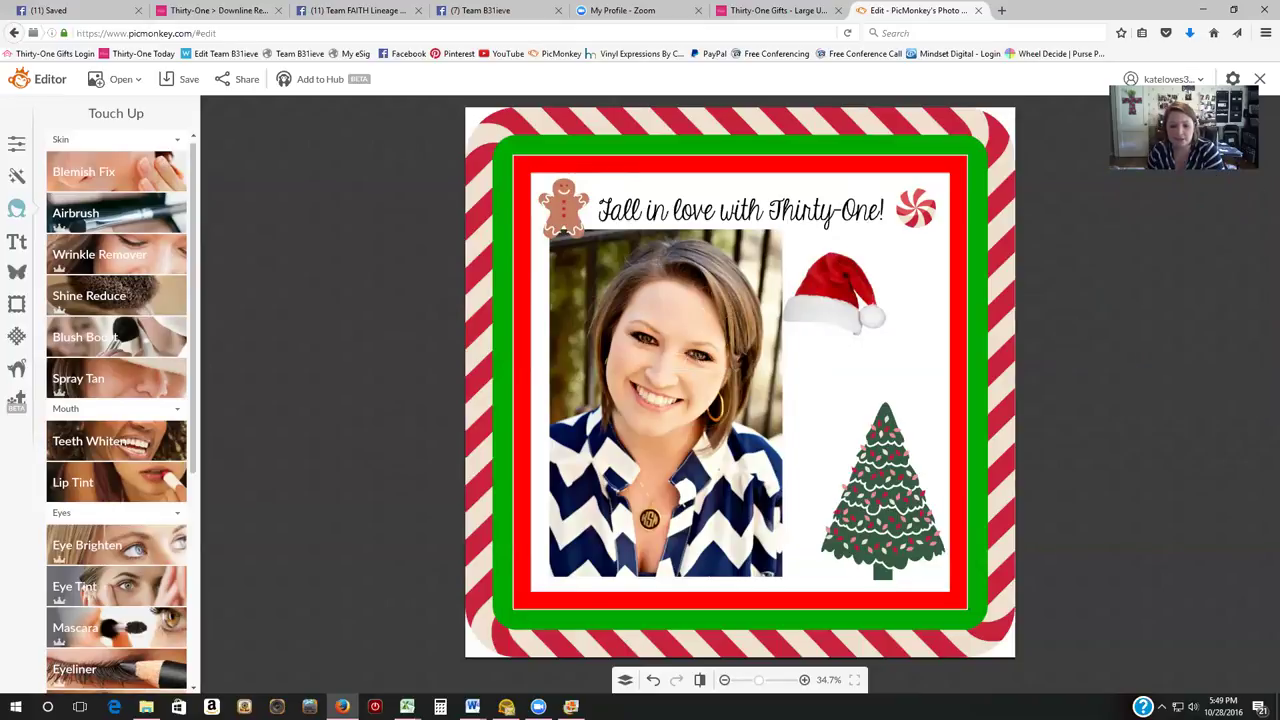
Enlarge the headshot further over the headline and set up Teeth Whiten with a brush size of 21
{"action": "left_click", "coordinate": [778, 243]}
{"action": "left_click_drag", "start_coordinate": [780, 233], "coordinate": [838, 175]}
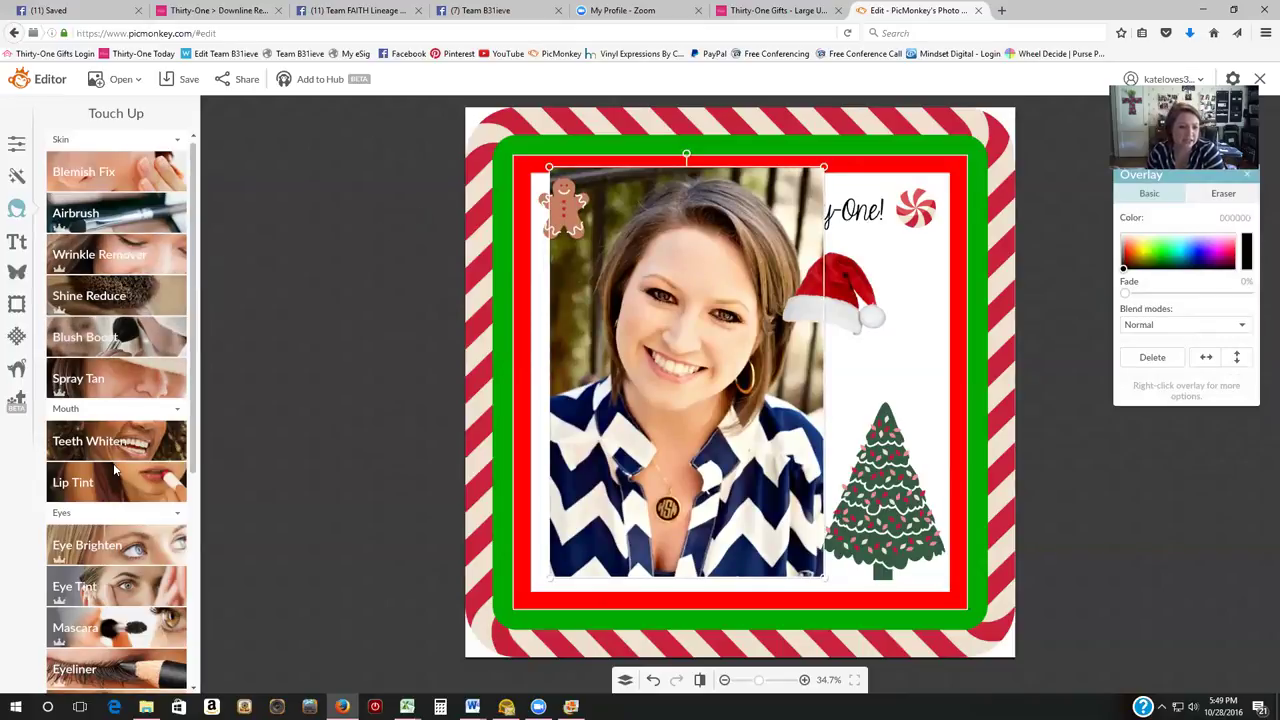
{"action": "left_click", "coordinate": [141, 443]}
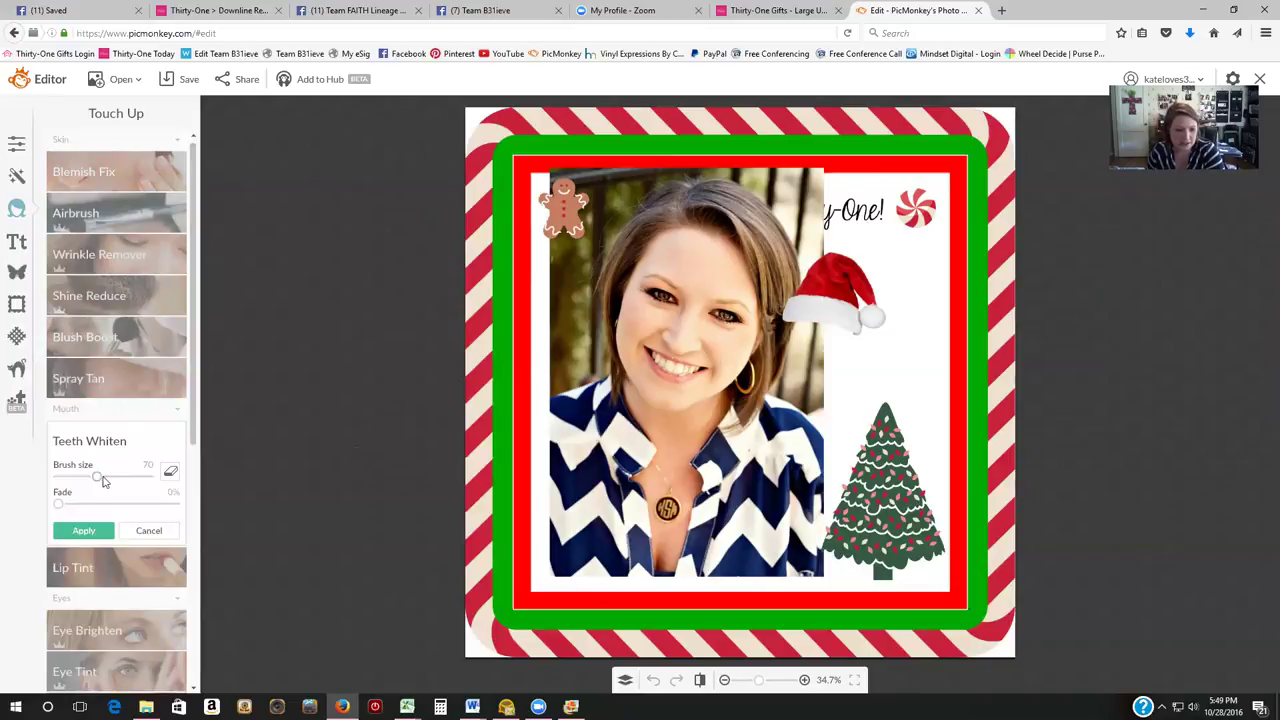
{"action": "left_click_drag", "start_coordinate": [97, 481], "coordinate": [83, 481]}
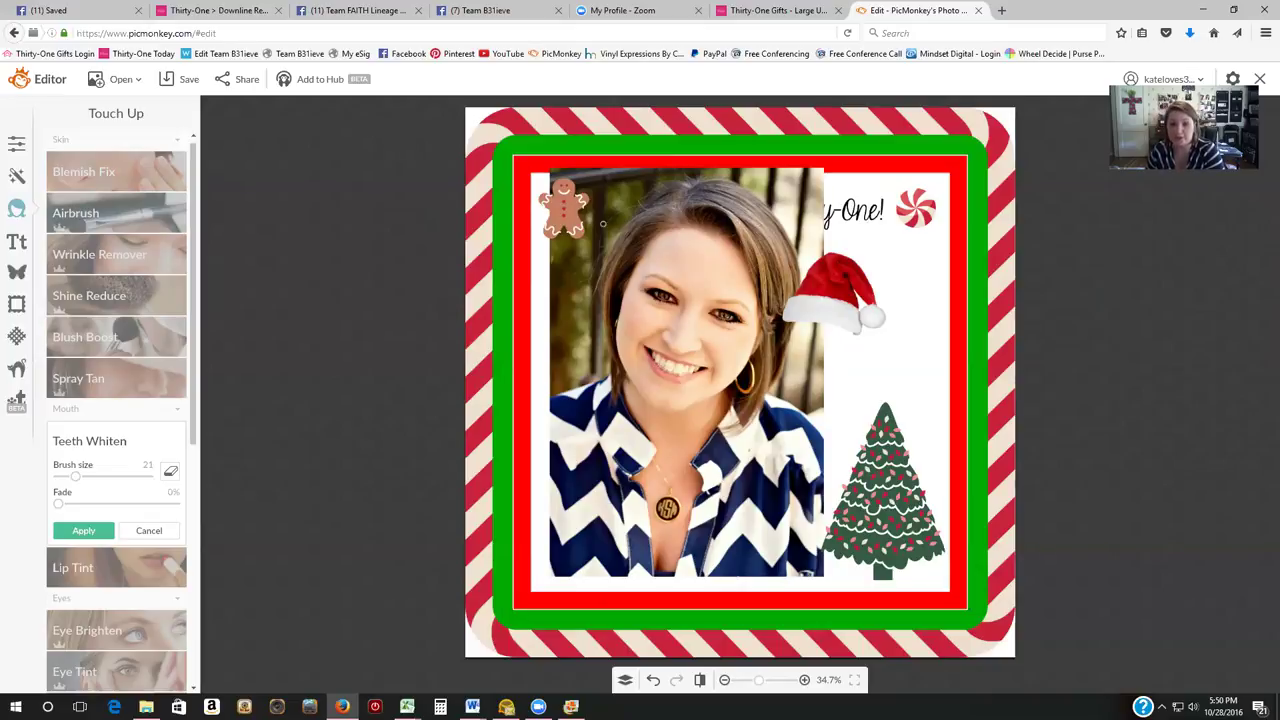
Load the PicMonkey home page in a new browser tab and close the flyer's tab without saving
{"action": "left_click", "coordinate": [759, 33]}
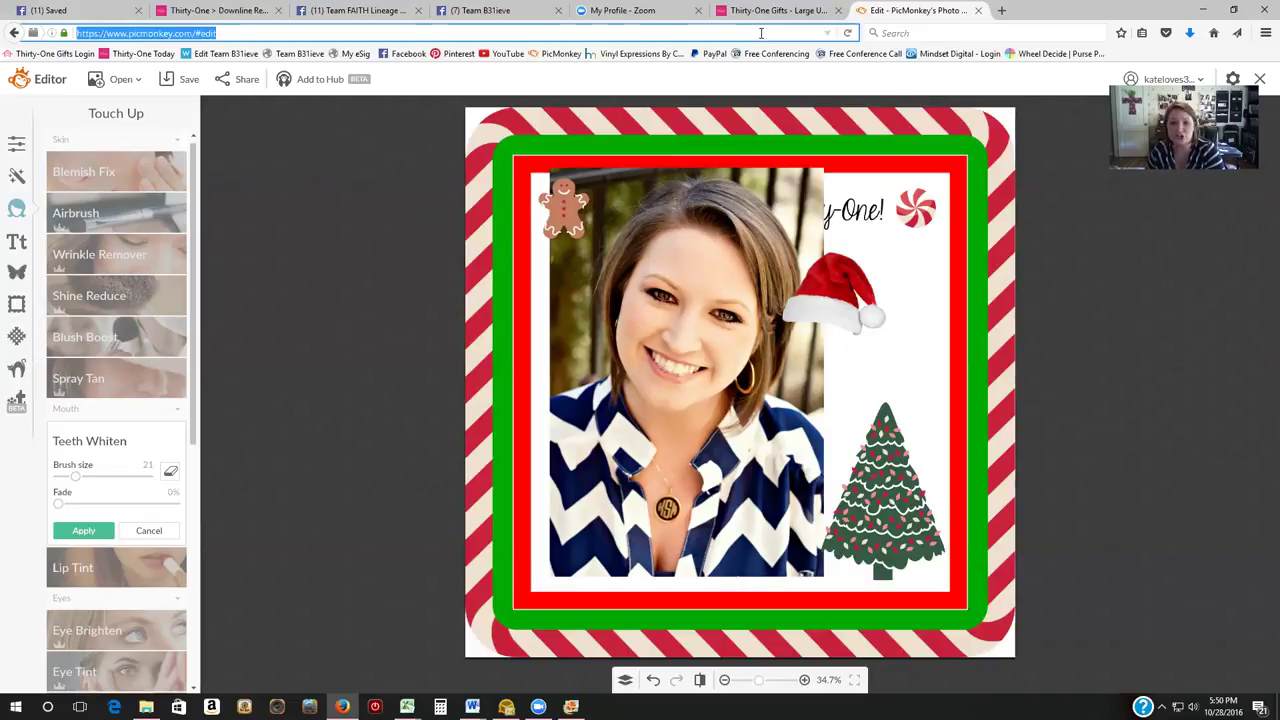
{"action": "left_click", "coordinate": [1001, 10]}
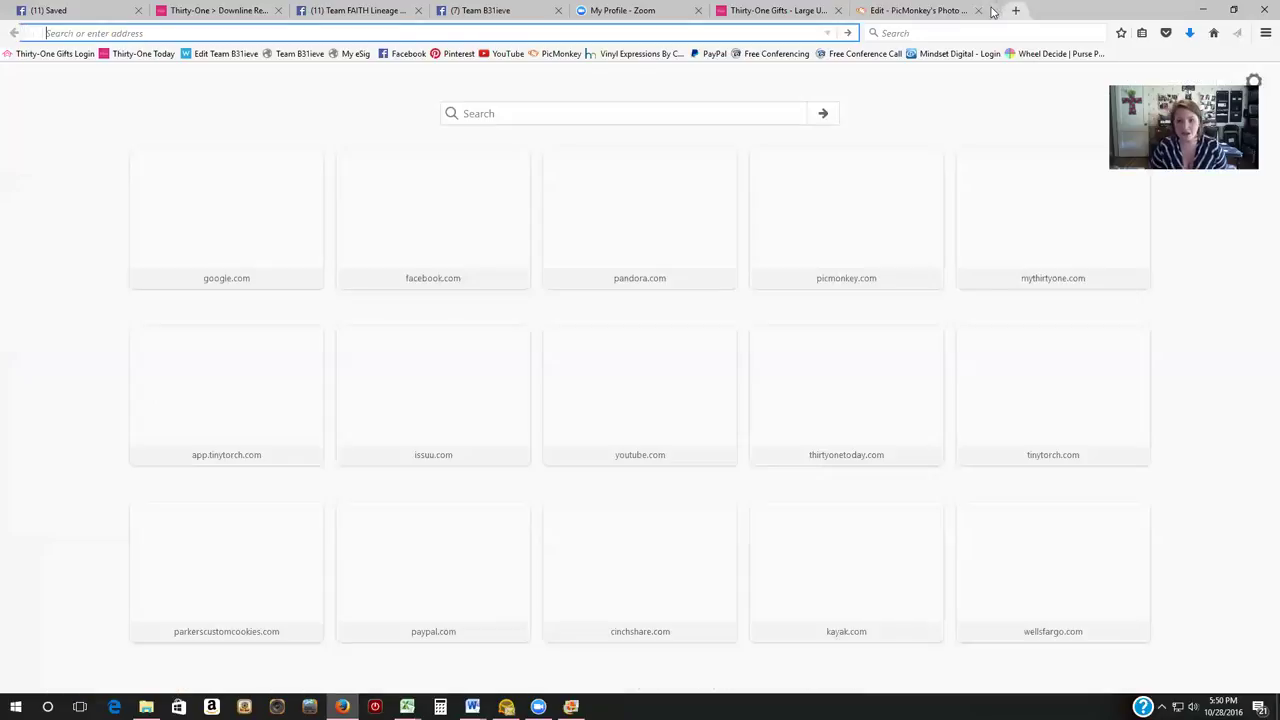
{"action": "type", "text": "pic"}
{"action": "key", "text": "Return"}
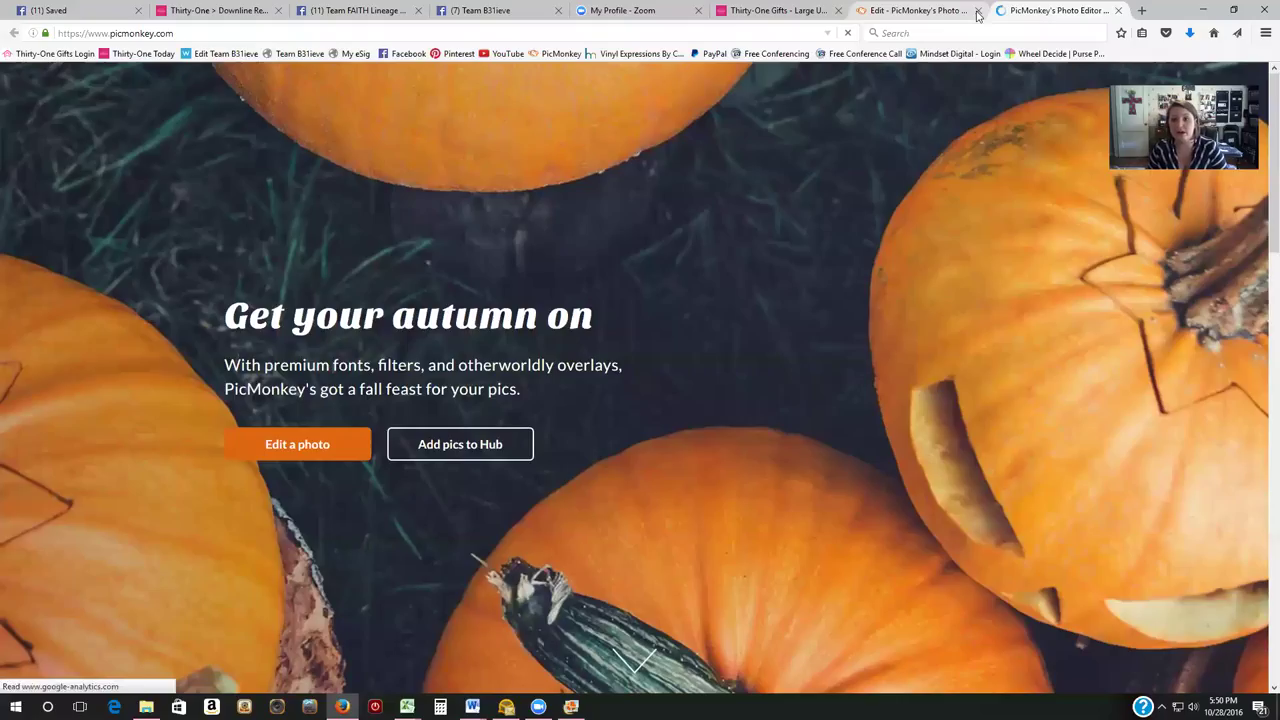
{"action": "left_click", "coordinate": [977, 11]}
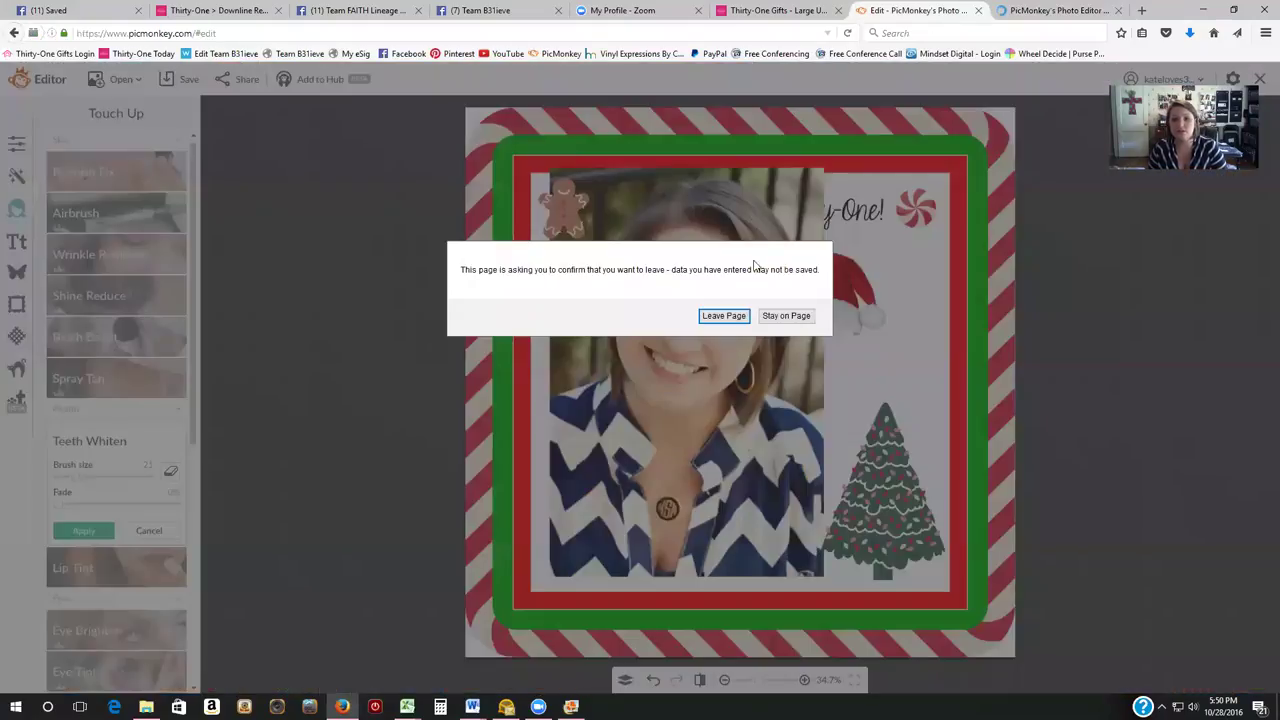
{"action": "left_click", "coordinate": [734, 318]}
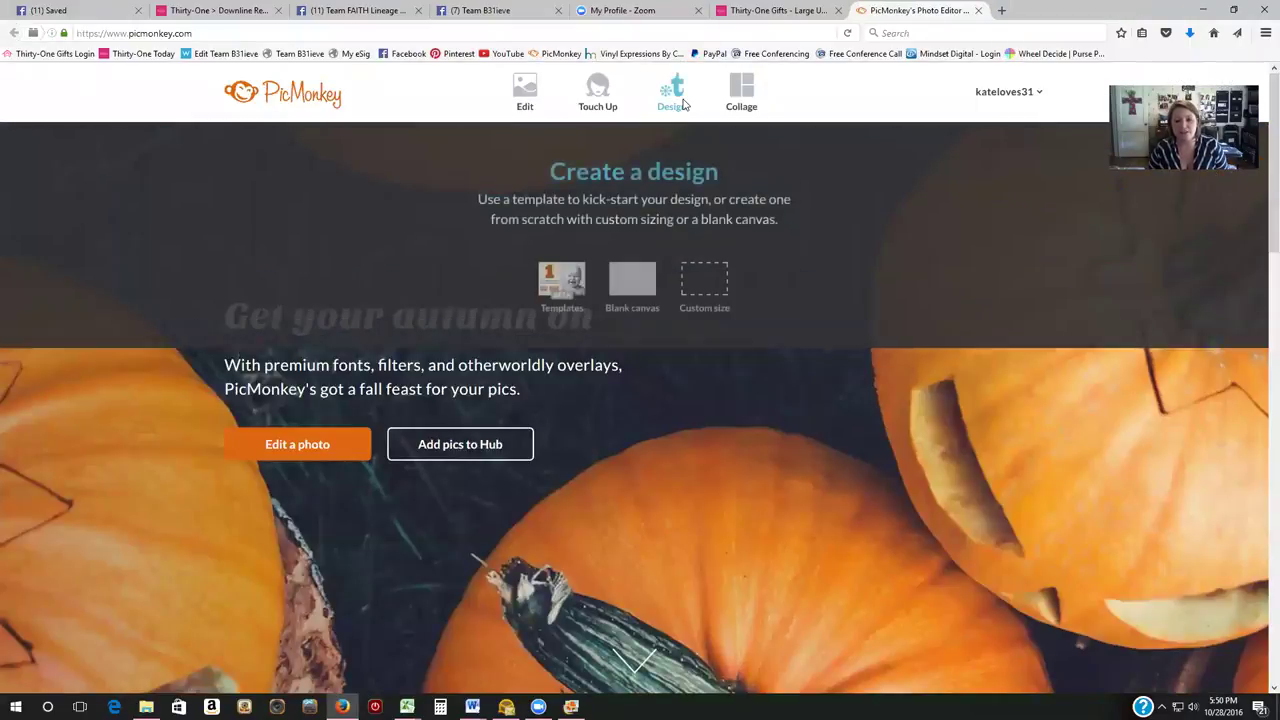
Open the first headshot from the Dropbox folder Thirty-One > Pictures > Headshots for editing, with the Bubbles image setting
{"action": "mouse_move", "coordinate": [535, 95]}
{"action": "left_click", "coordinate": [440, 284]}
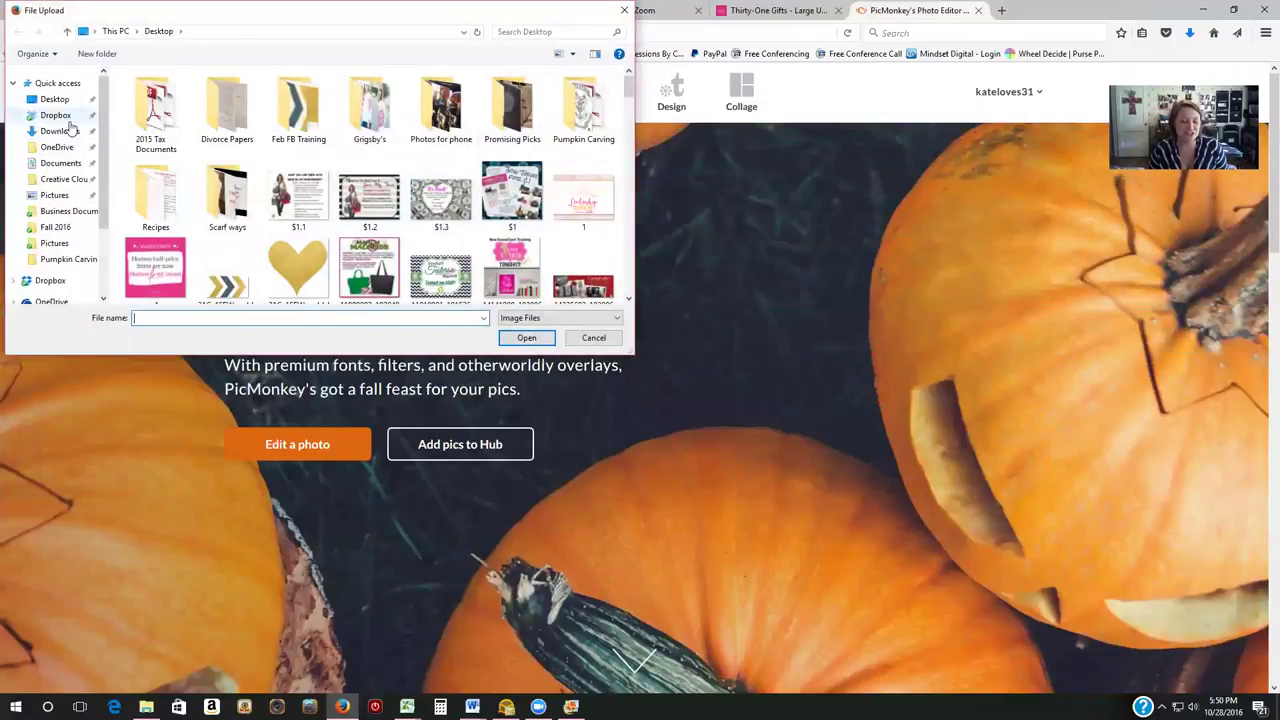
{"action": "left_click", "coordinate": [68, 116]}
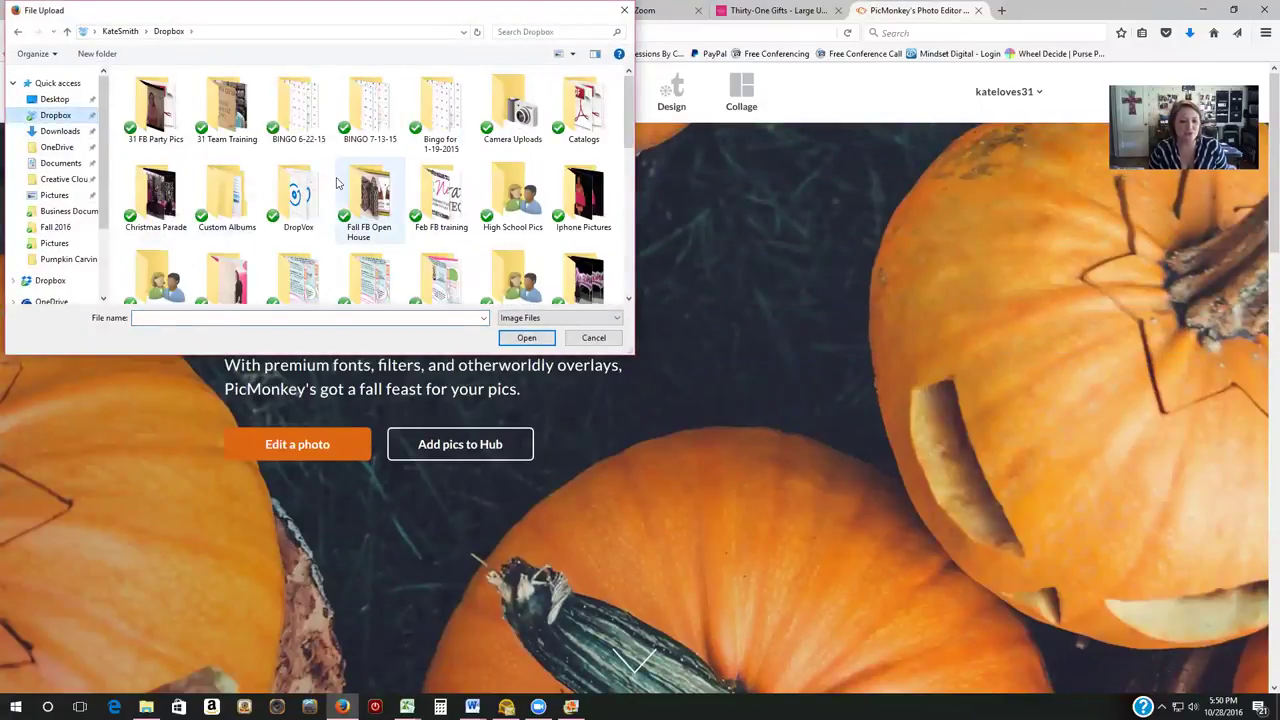
{"action": "scroll", "coordinate": [336, 183], "scroll_direction": "down", "scroll_amount": 3}
{"action": "double_click", "coordinate": [299, 235]}
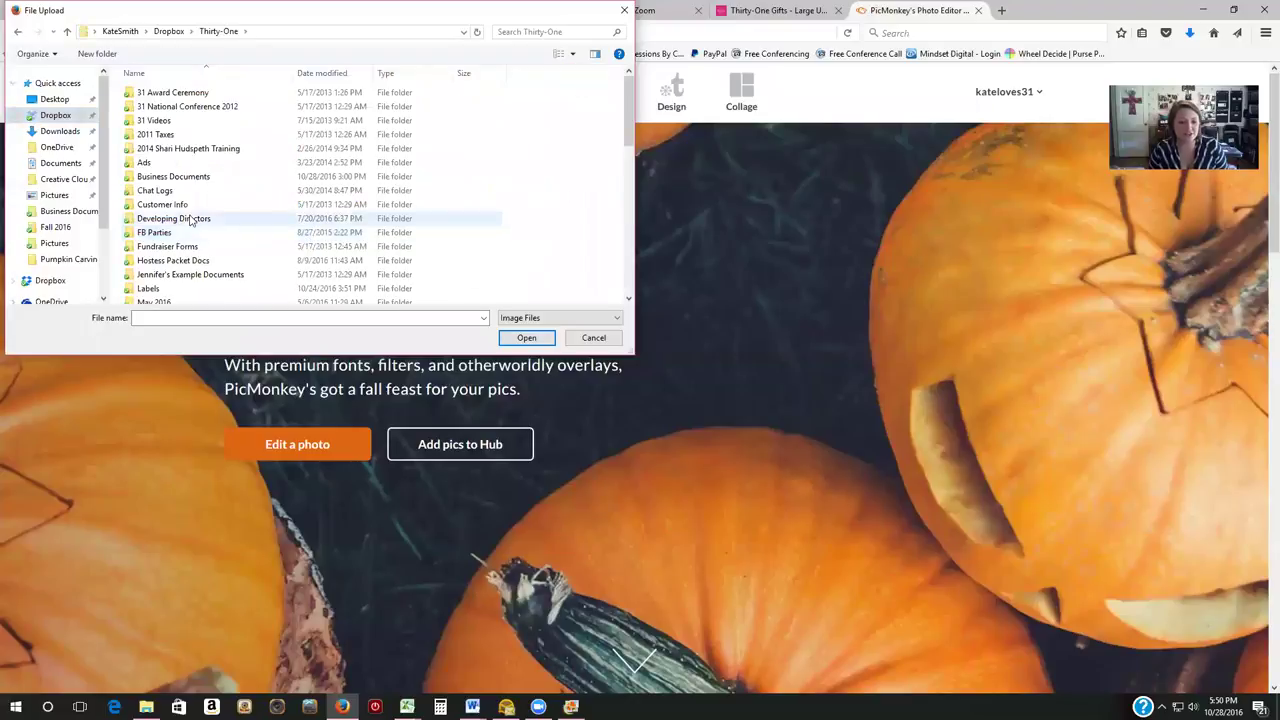
{"action": "scroll", "coordinate": [220, 184], "scroll_direction": "down", "scroll_amount": 5}
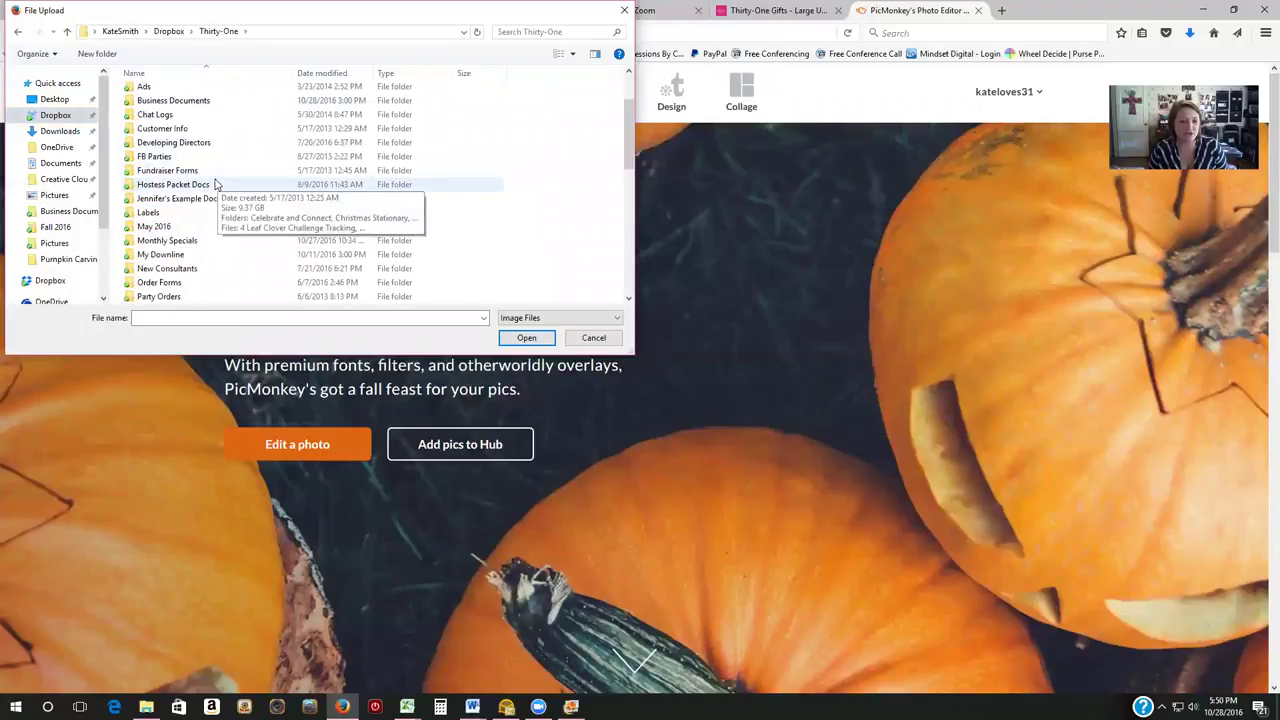
{"action": "double_click", "coordinate": [210, 198]}
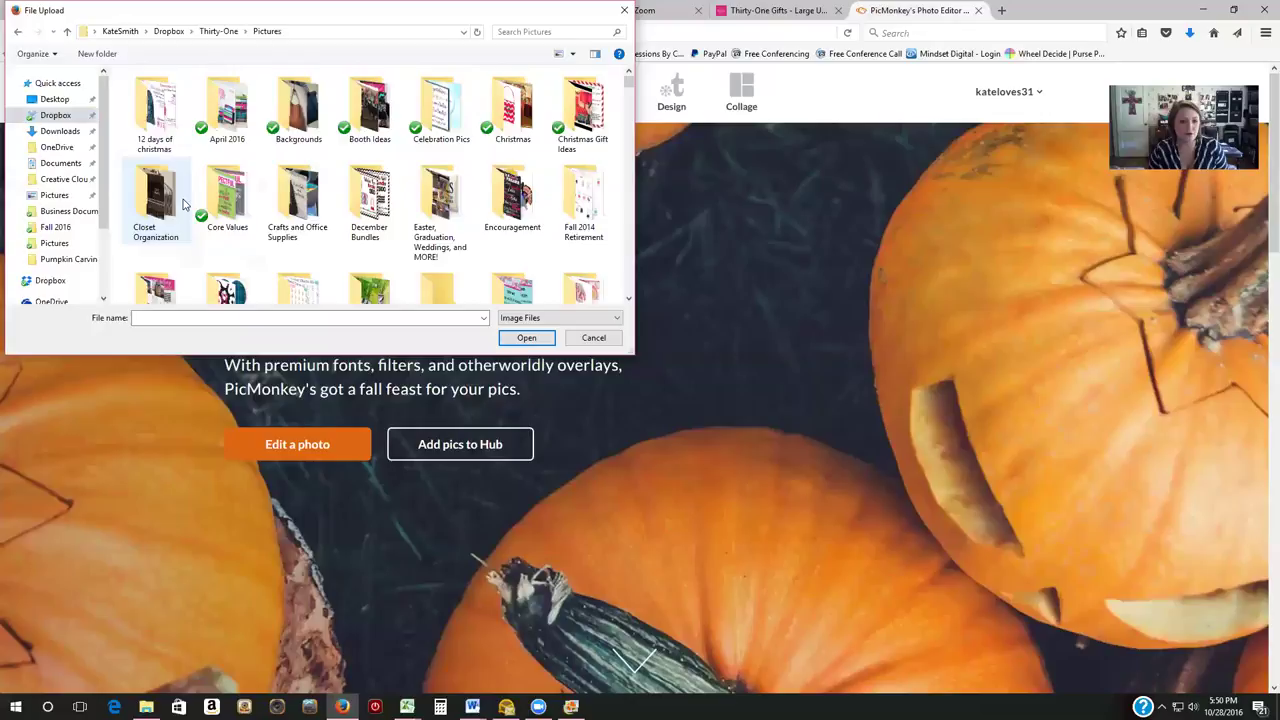
{"action": "scroll", "coordinate": [313, 194], "scroll_direction": "down", "scroll_amount": 1}
{"action": "scroll", "coordinate": [313, 194], "scroll_direction": "down", "scroll_amount": 3}
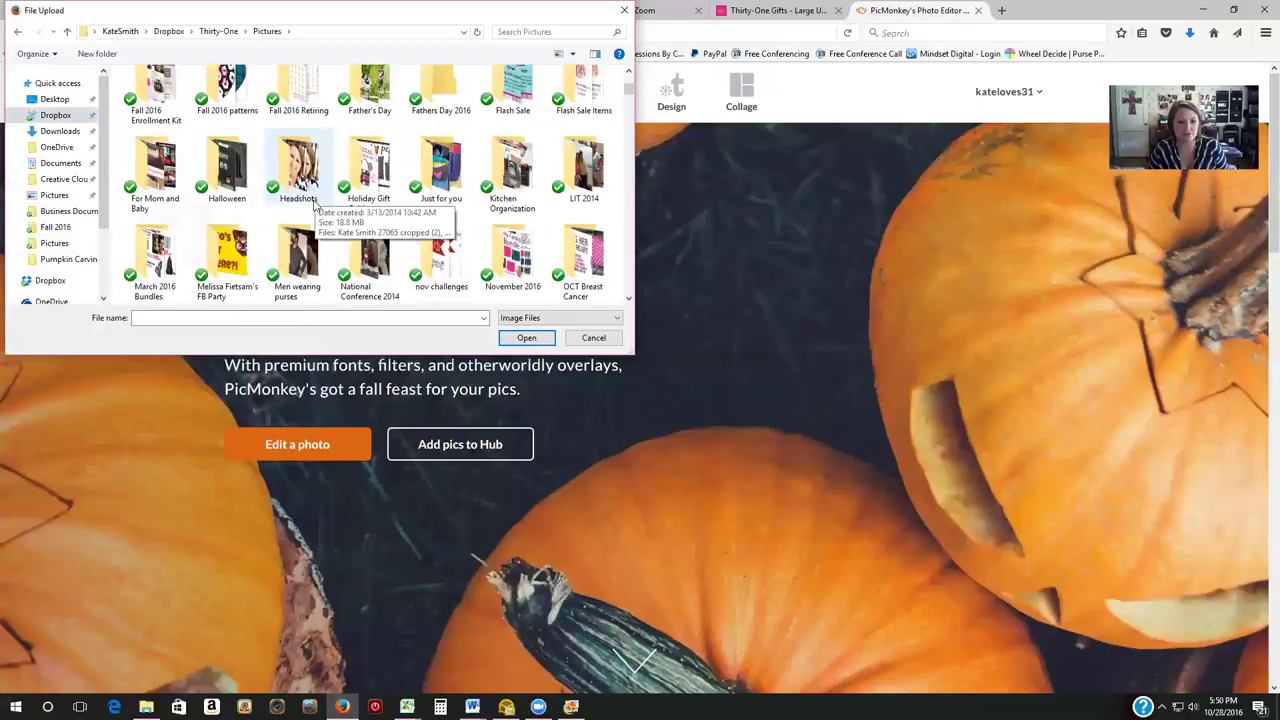
{"action": "double_click", "coordinate": [308, 192]}
{"action": "double_click", "coordinate": [155, 105]}
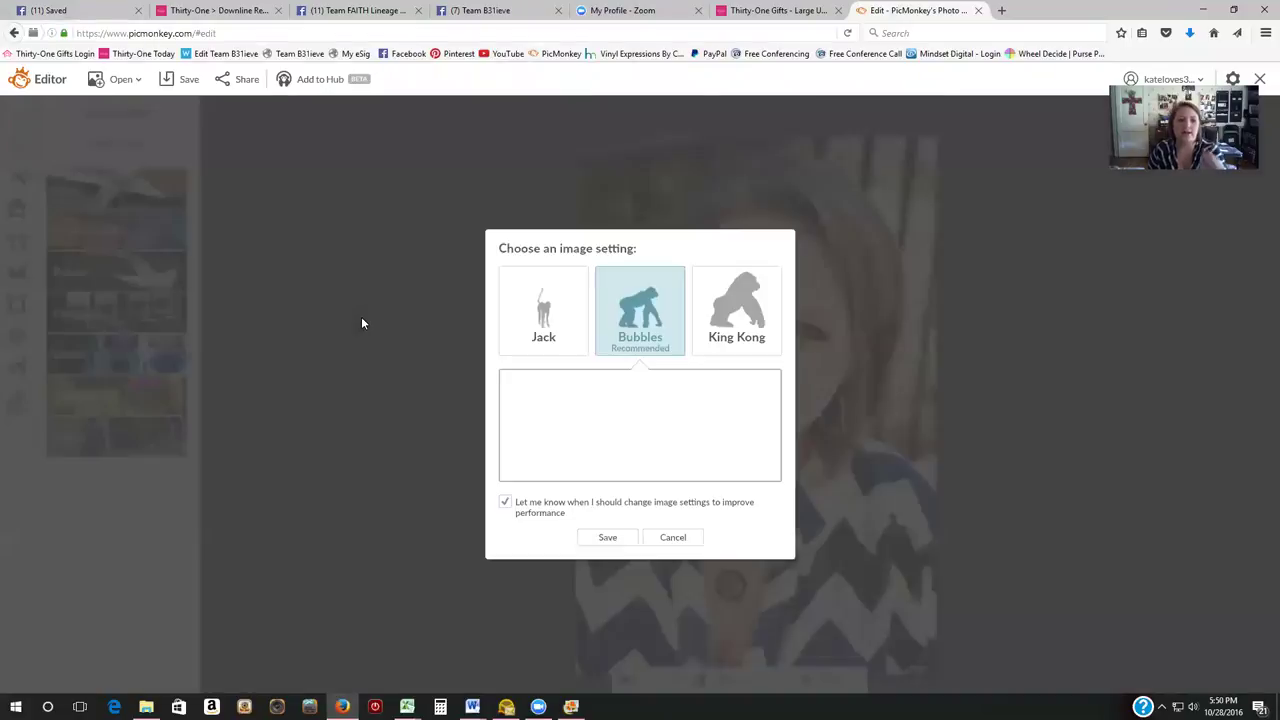
{"action": "left_click", "coordinate": [610, 538]}
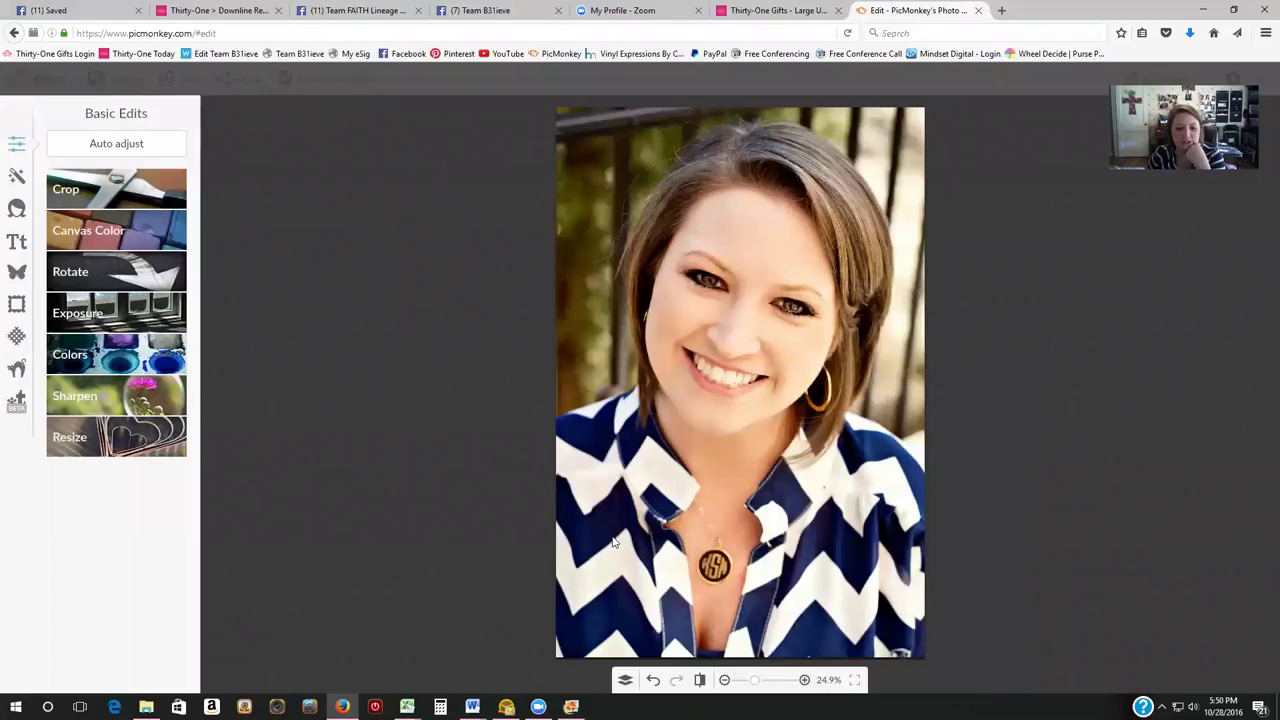
Whiten the teeth in the portrait using Teeth Whiten with a brush size of 28
{"action": "left_click", "coordinate": [16, 212]}
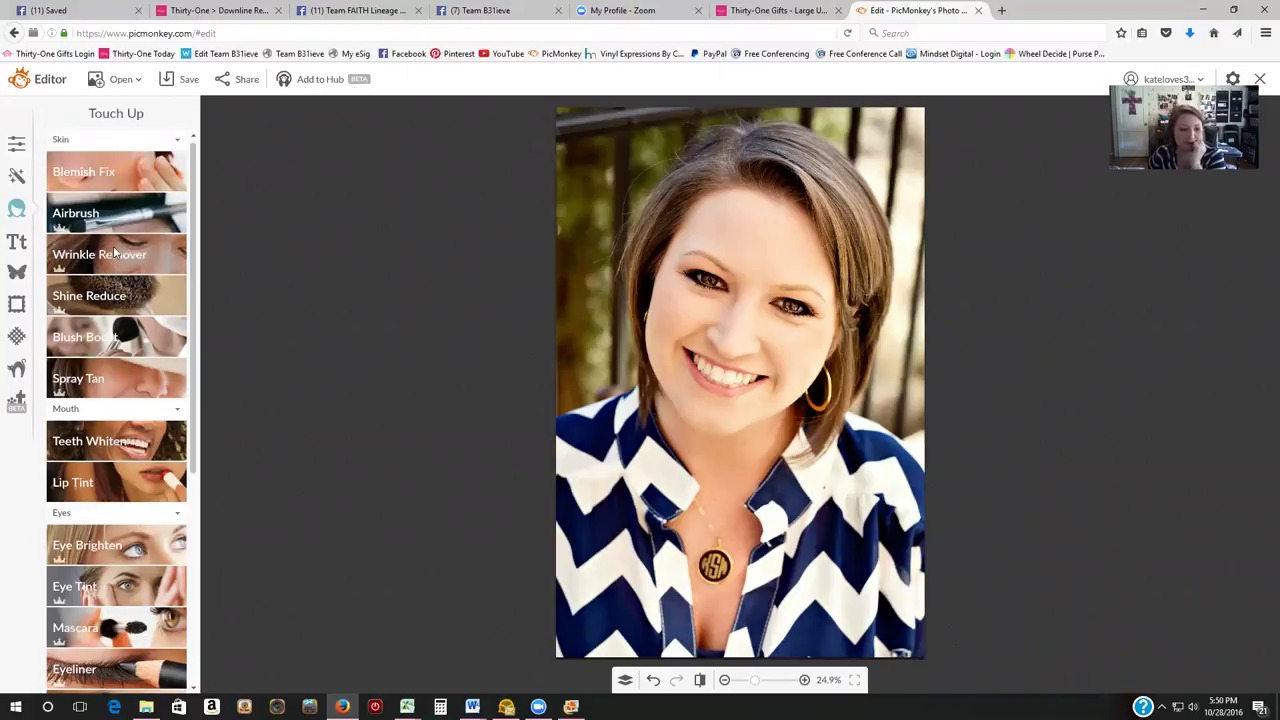
{"action": "left_click", "coordinate": [104, 440]}
{"action": "left_click_drag", "start_coordinate": [97, 479], "coordinate": [76, 479]}
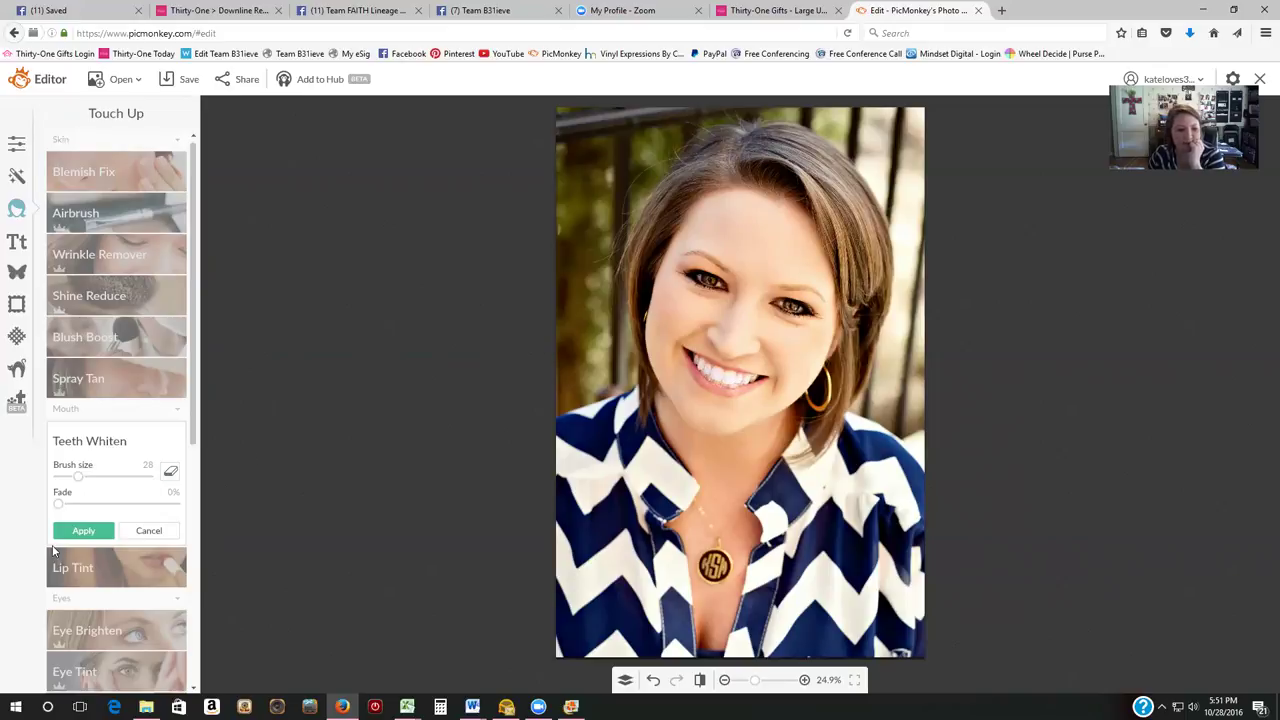
{"action": "left_click", "coordinate": [97, 531]}
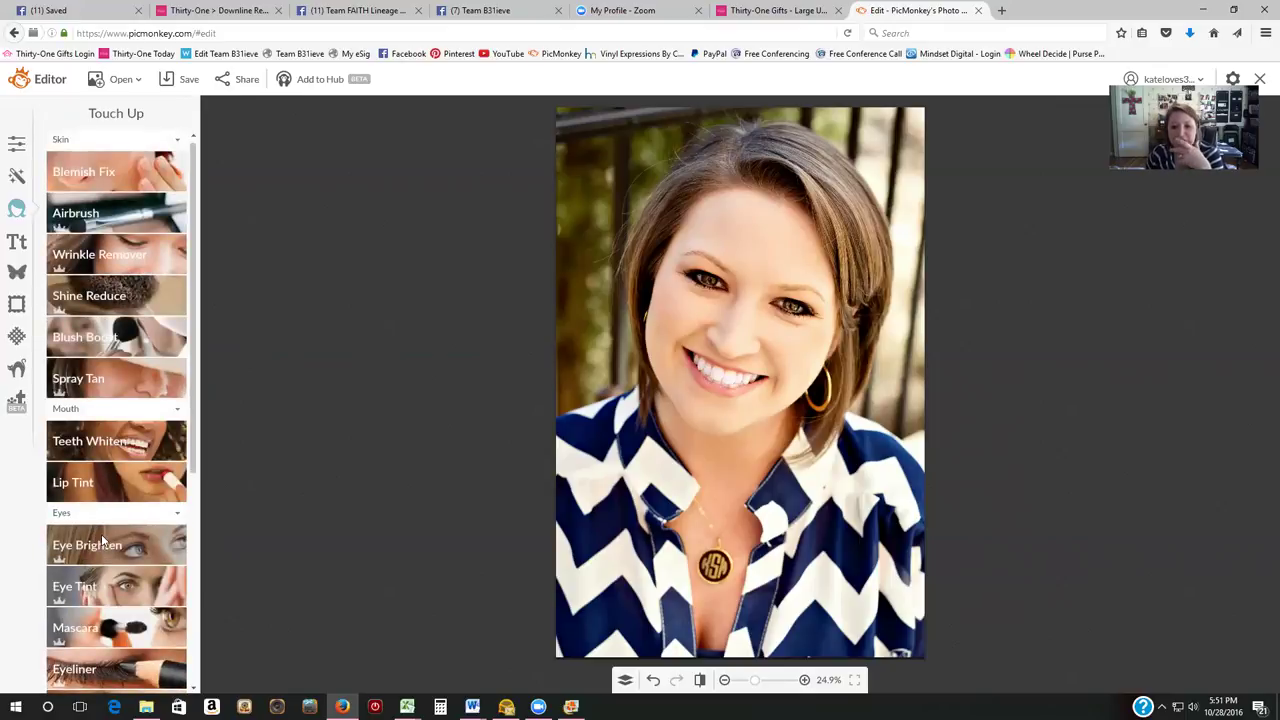
Try a pink Lip Tint on the portrait's lips with a brush size of 49, without keeping it
{"action": "left_click", "coordinate": [132, 490]}
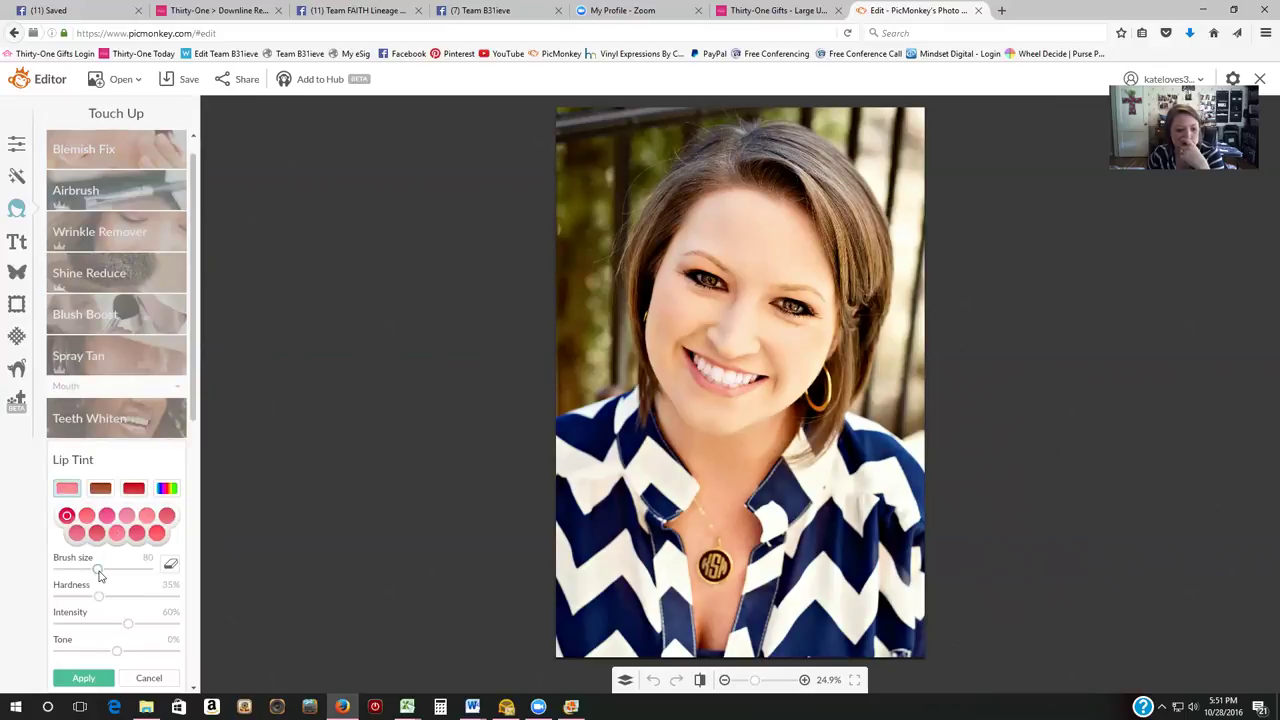
{"action": "left_click_drag", "start_coordinate": [98, 575], "coordinate": [86, 572]}
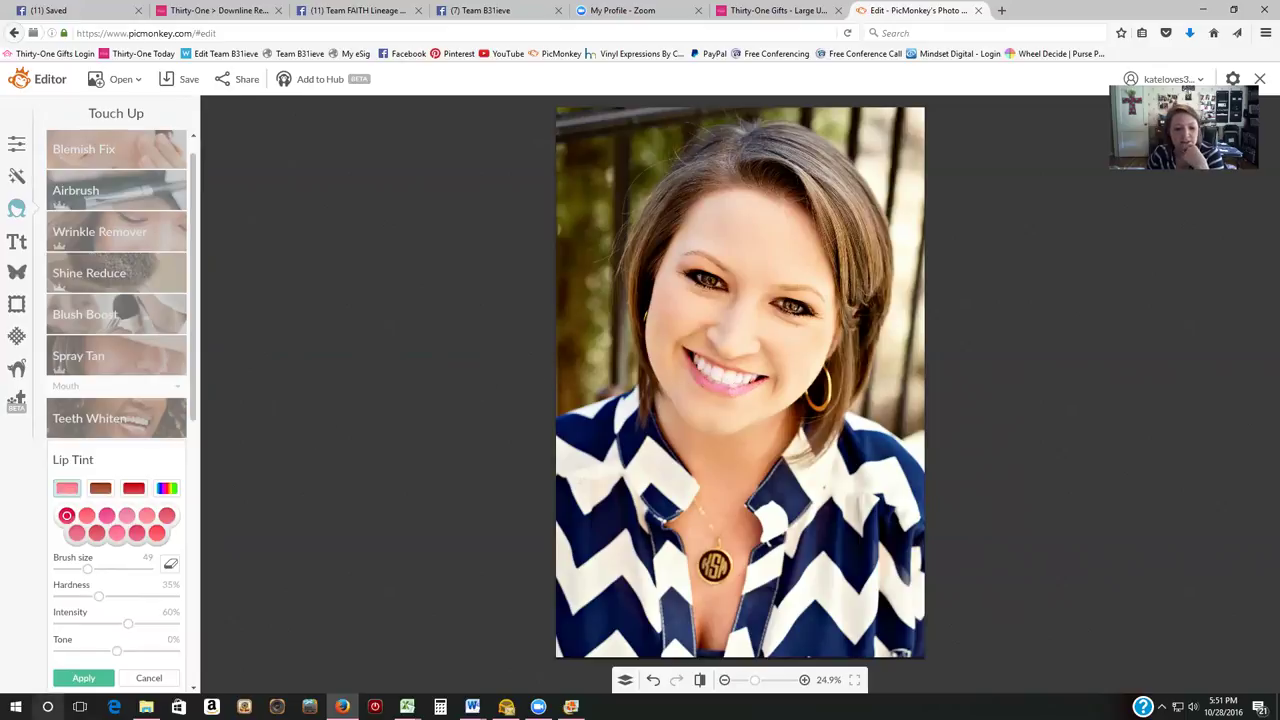
{"action": "left_click", "coordinate": [147, 680]}
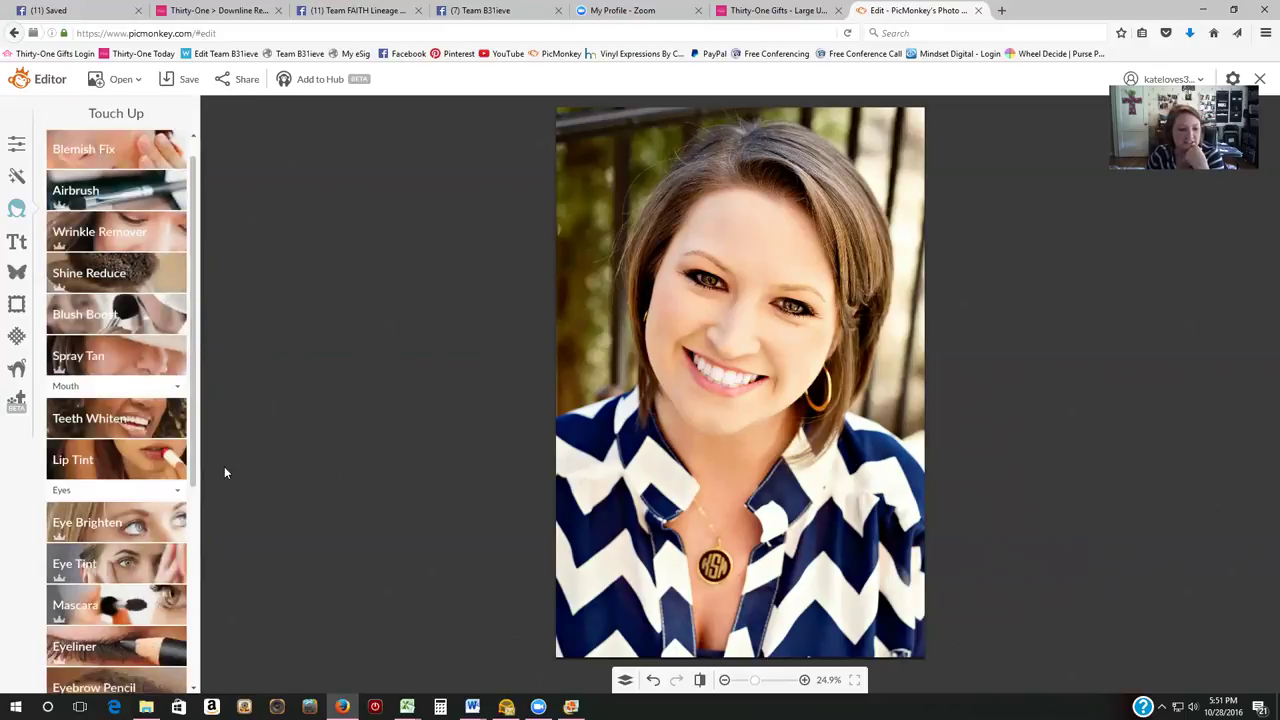
{"action": "scroll", "coordinate": [196, 467], "scroll_direction": "down", "scroll_amount": 1}
{"action": "scroll", "coordinate": [196, 467], "scroll_direction": "down", "scroll_amount": 1}
{"action": "left_click", "coordinate": [137, 410]}
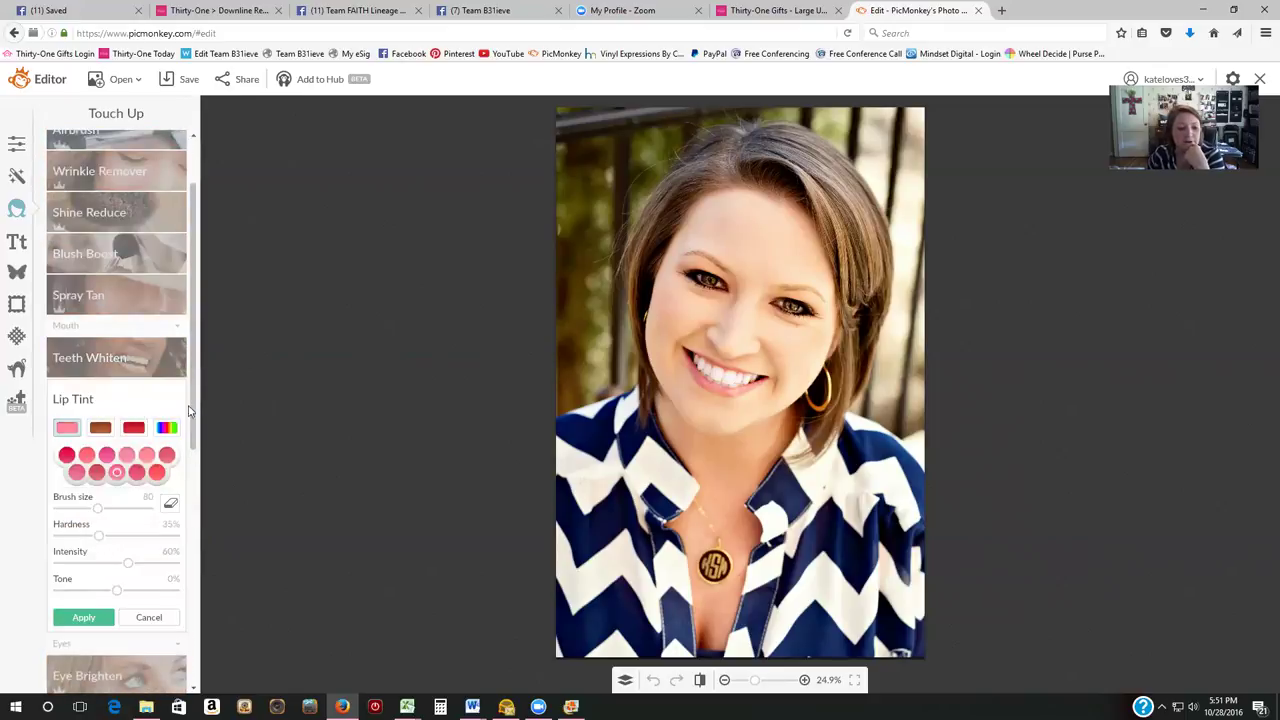
{"action": "left_click", "coordinate": [145, 617]}
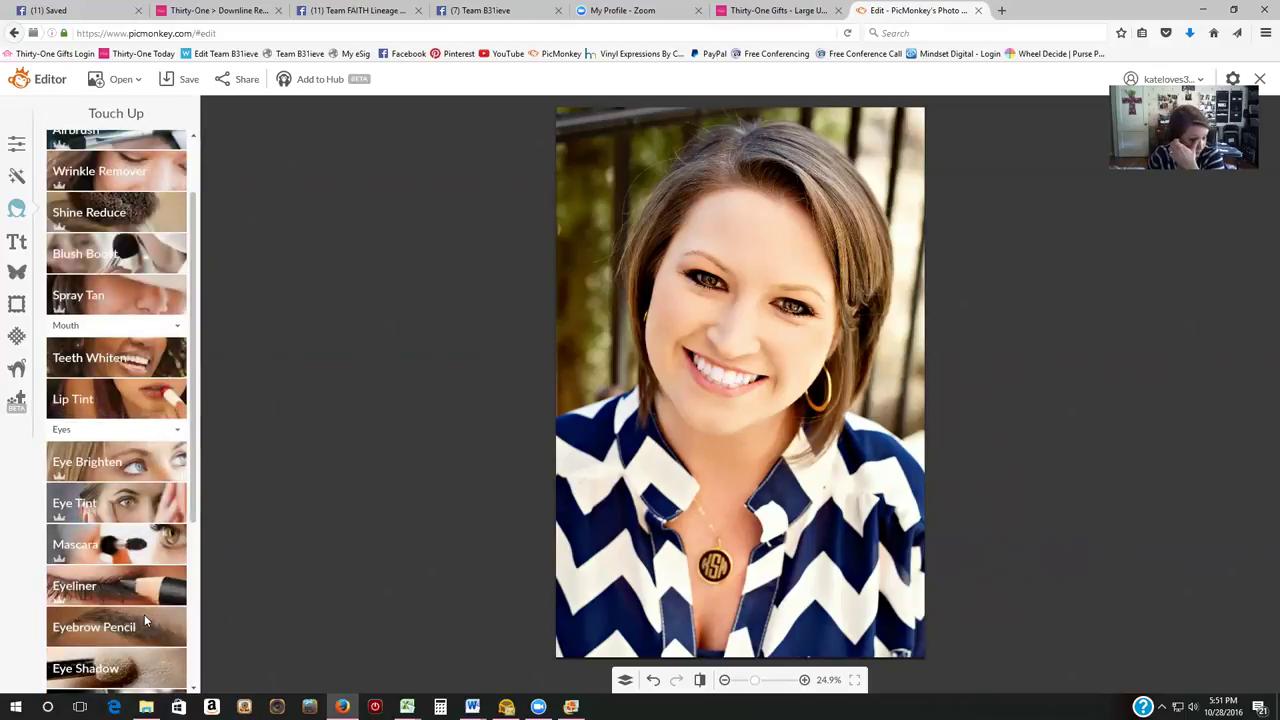
Apply Mascara with brush size 80 and 60% strength, and look through the remaining eye and The Rest touch-up tools
{"action": "left_click", "coordinate": [121, 553]}
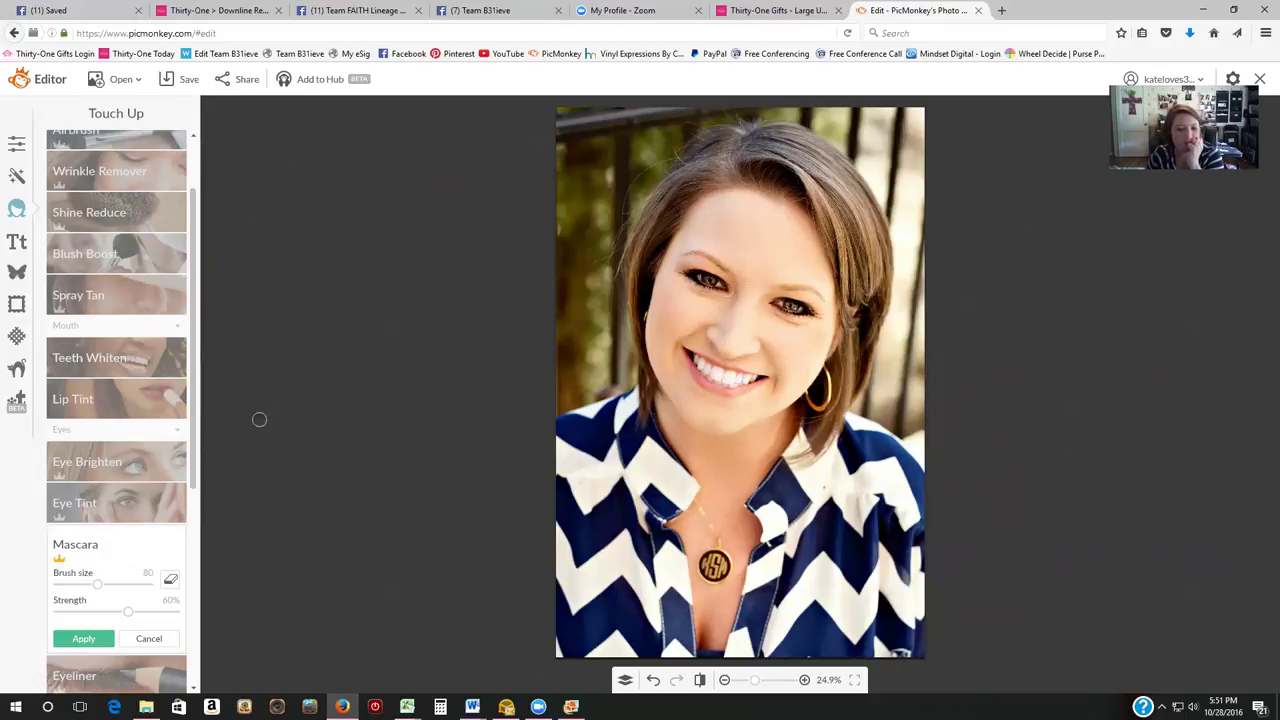
{"action": "left_click", "coordinate": [82, 640]}
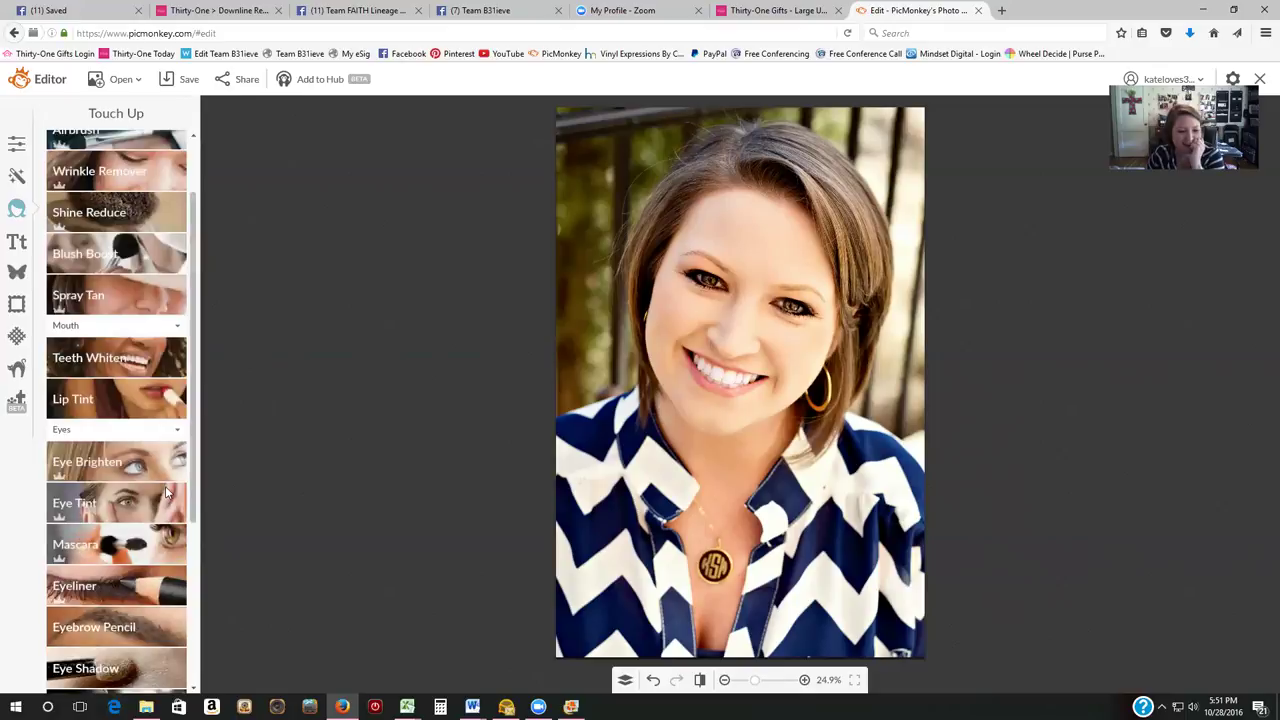
{"action": "scroll", "coordinate": [165, 486], "scroll_direction": "down", "scroll_amount": 3}
{"action": "scroll", "coordinate": [149, 486], "scroll_direction": "down", "scroll_amount": 2}
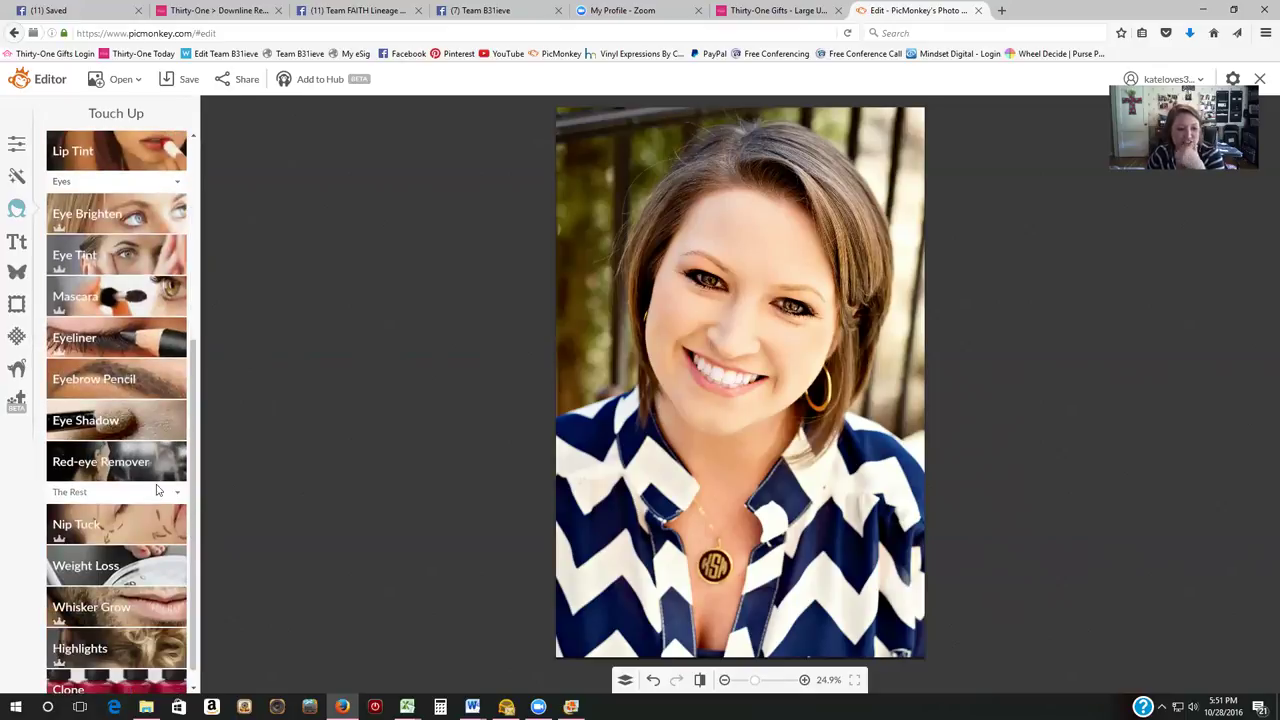
Look through the Touch Up tools, the Basic Edits and the full list of Effects down to the Advanced group
{"action": "scroll", "coordinate": [161, 600], "scroll_direction": "down", "scroll_amount": 1}
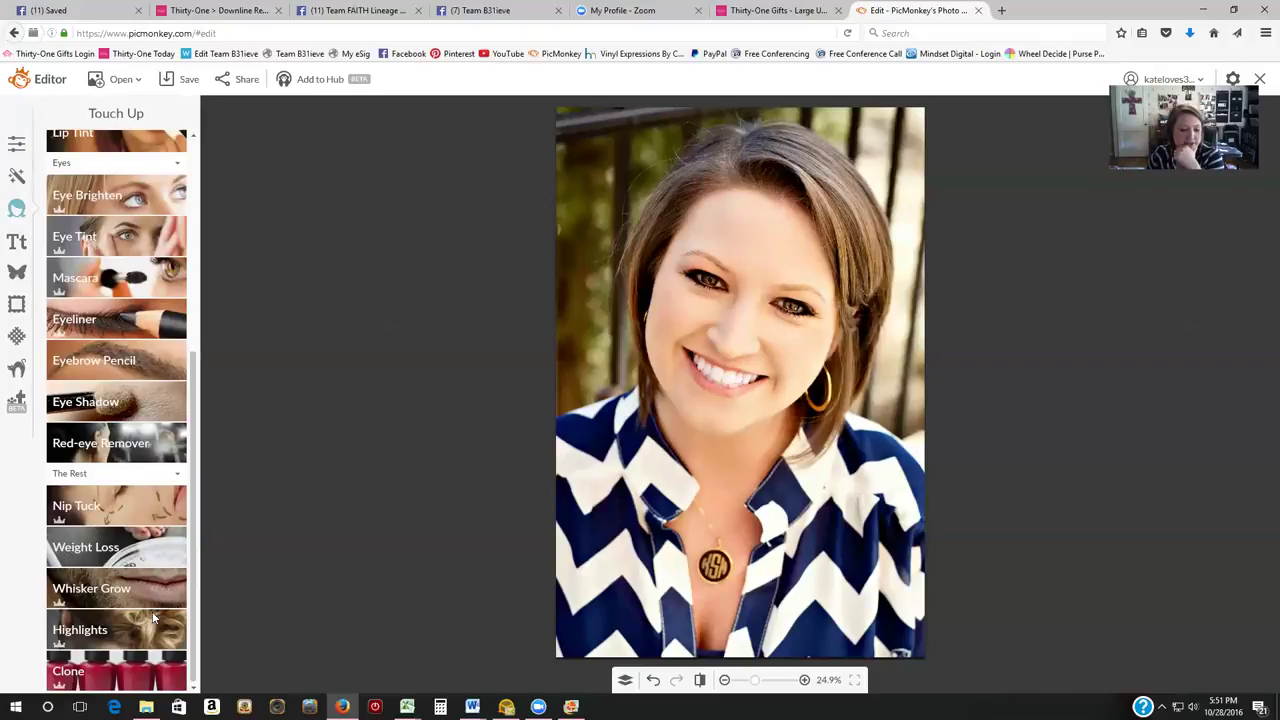
{"action": "scroll", "coordinate": [144, 630], "scroll_direction": "up", "scroll_amount": 2}
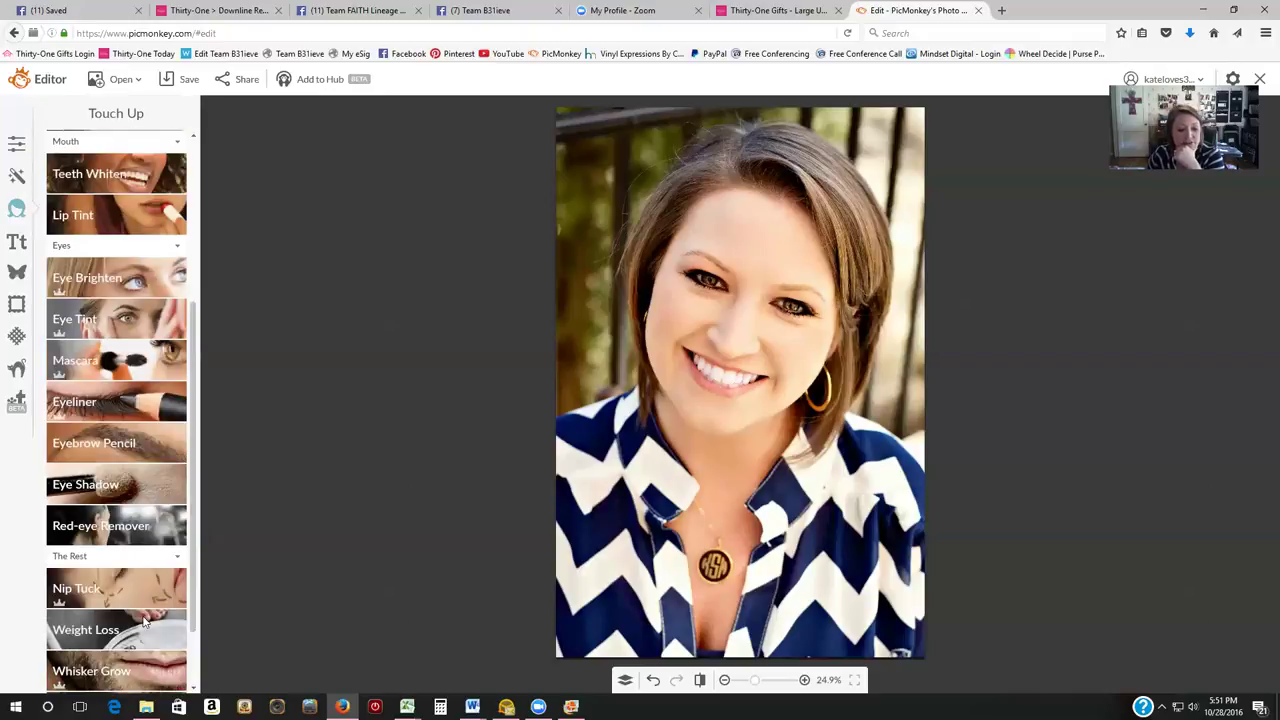
{"action": "scroll", "coordinate": [140, 625], "scroll_direction": "up", "scroll_amount": 2}
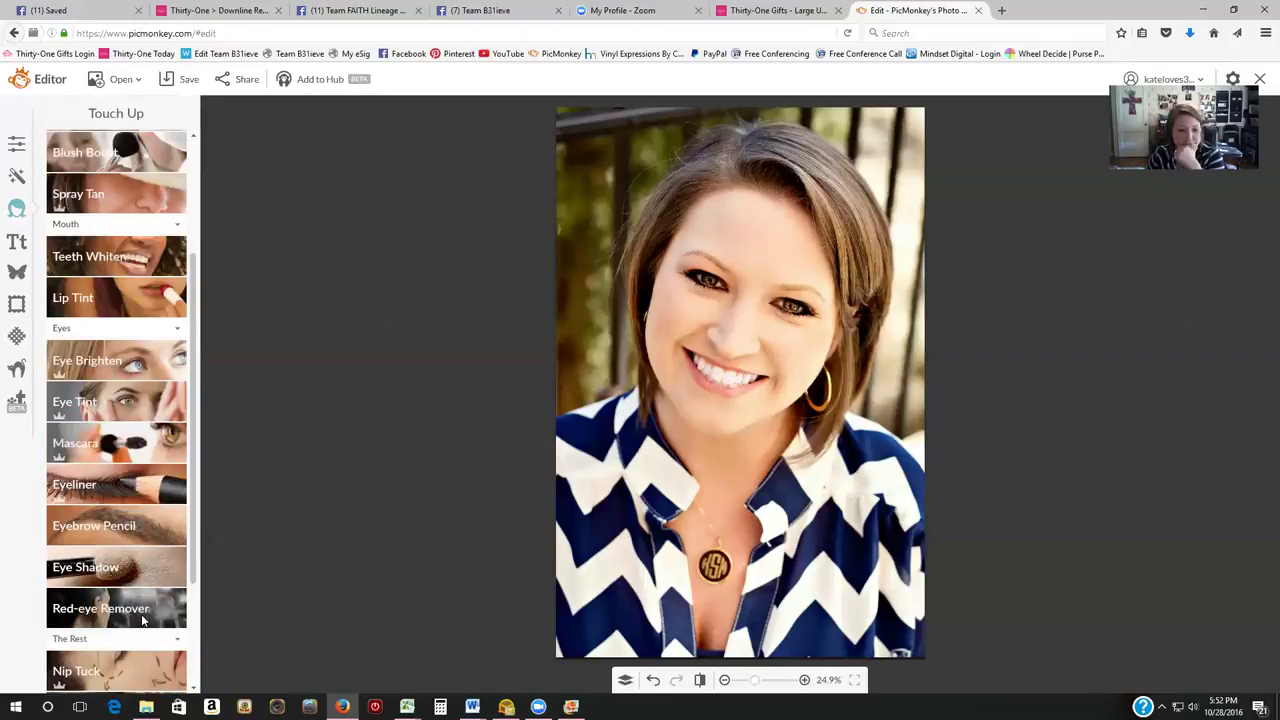
{"action": "scroll", "coordinate": [140, 615], "scroll_direction": "up", "scroll_amount": 5}
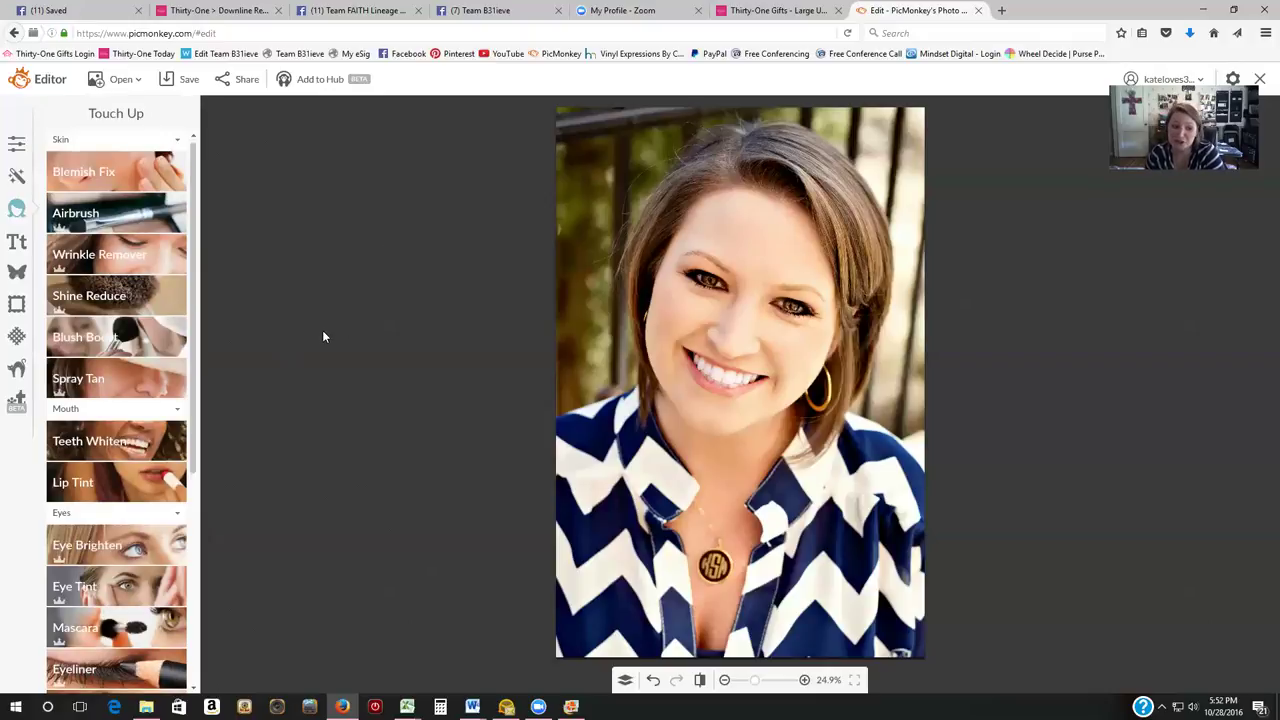
{"action": "left_click", "coordinate": [16, 146]}
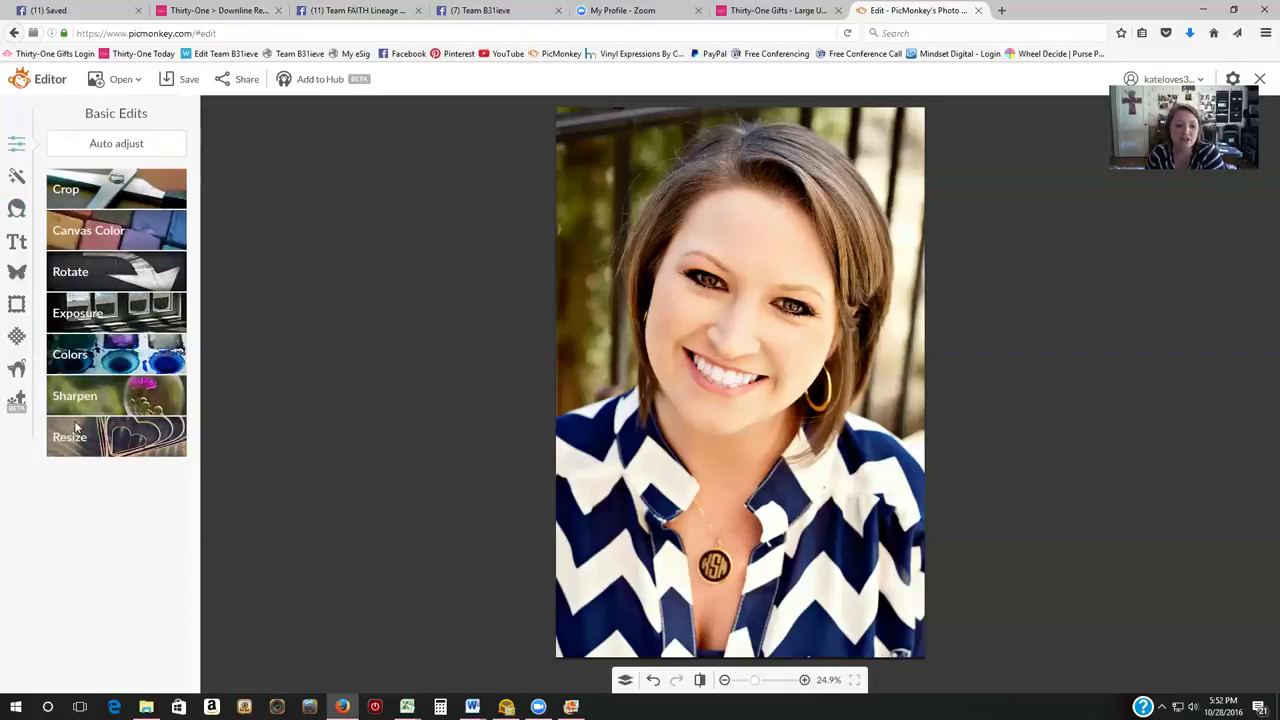
{"action": "left_click", "coordinate": [18, 178]}
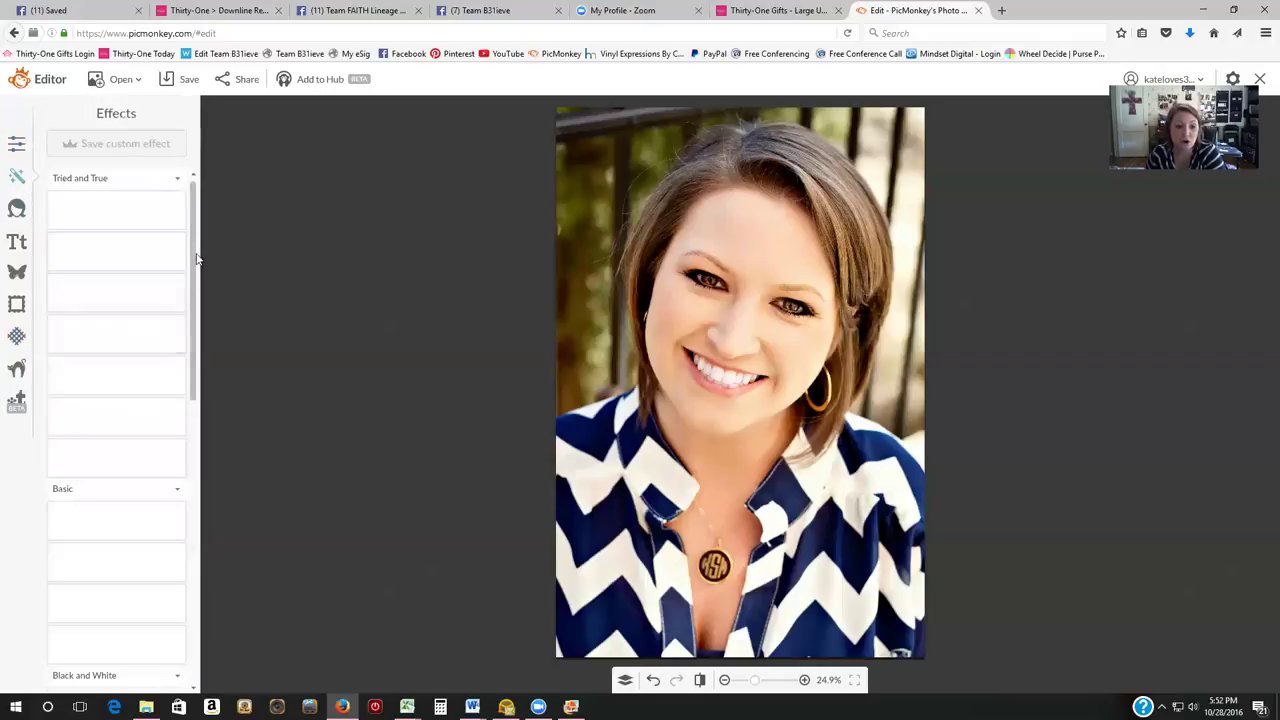
{"action": "scroll", "coordinate": [190, 484], "scroll_direction": "down", "scroll_amount": 5}
{"action": "scroll", "coordinate": [190, 484], "scroll_direction": "down", "scroll_amount": 10}
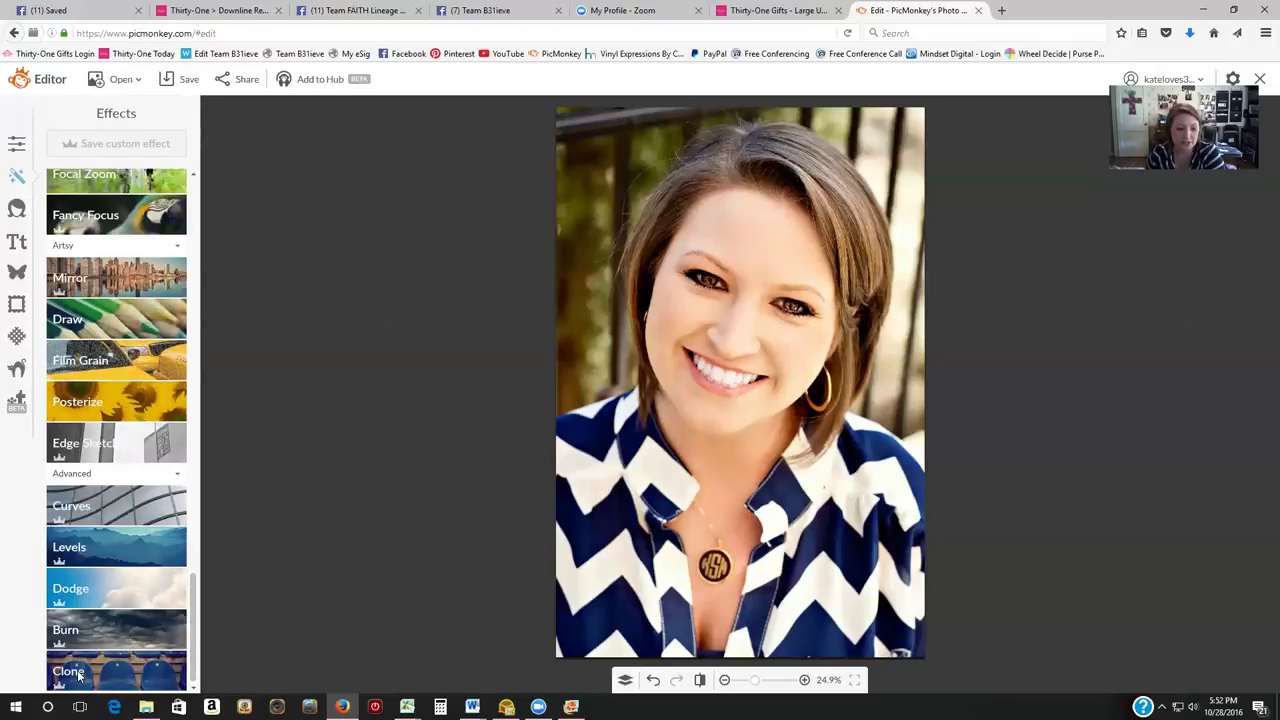
Browse the available Text fonts, Overlays categories, Textures and Themes without applying any to the portrait
{"action": "left_click", "coordinate": [16, 243]}
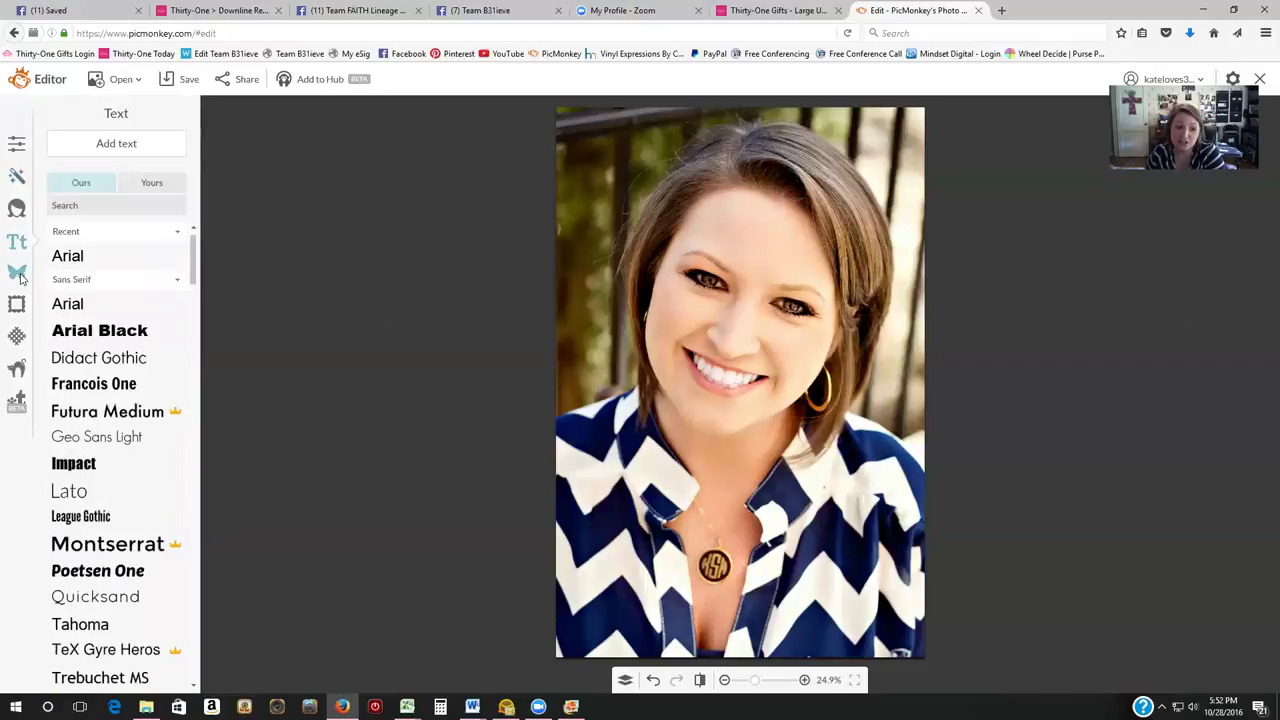
{"action": "left_click", "coordinate": [18, 275]}
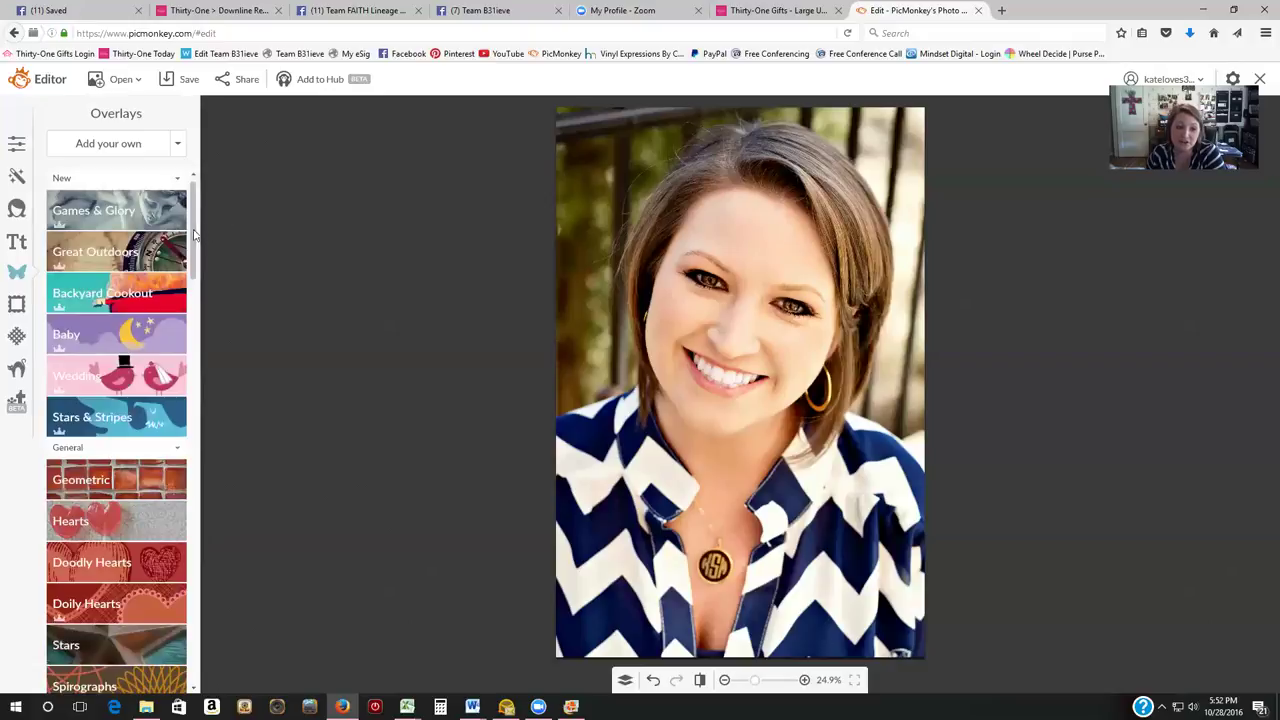
{"action": "scroll", "coordinate": [194, 262], "scroll_direction": "down", "scroll_amount": 2}
{"action": "left_click_drag", "start_coordinate": [194, 262], "coordinate": [210, 376]}
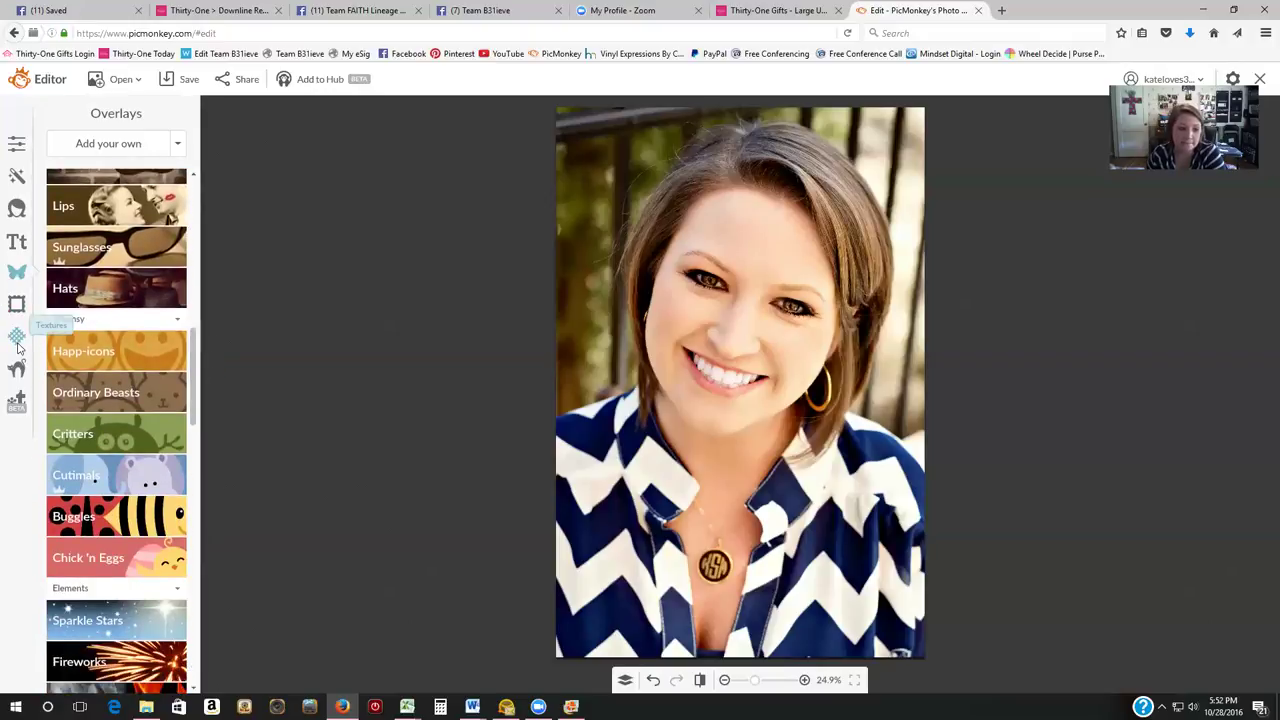
{"action": "left_click", "coordinate": [17, 345]}
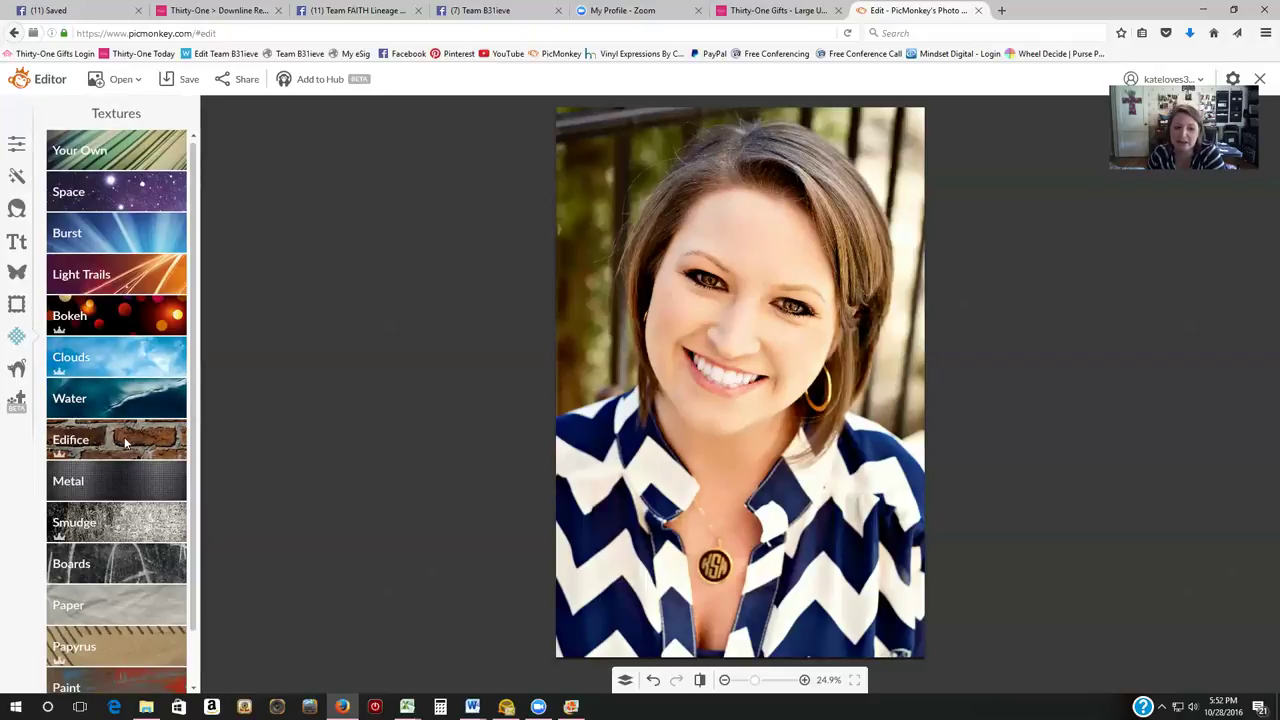
{"action": "left_click", "coordinate": [19, 368]}
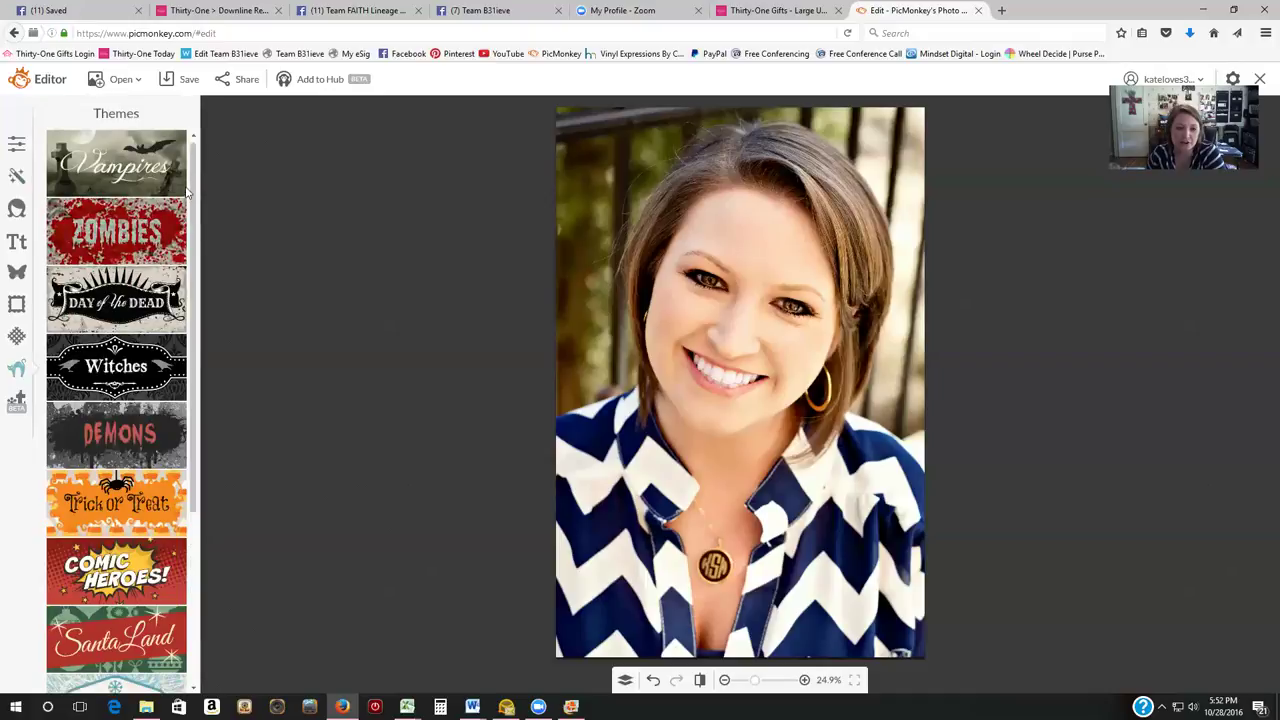
{"action": "left_click_drag", "start_coordinate": [194, 180], "coordinate": [177, 152]}
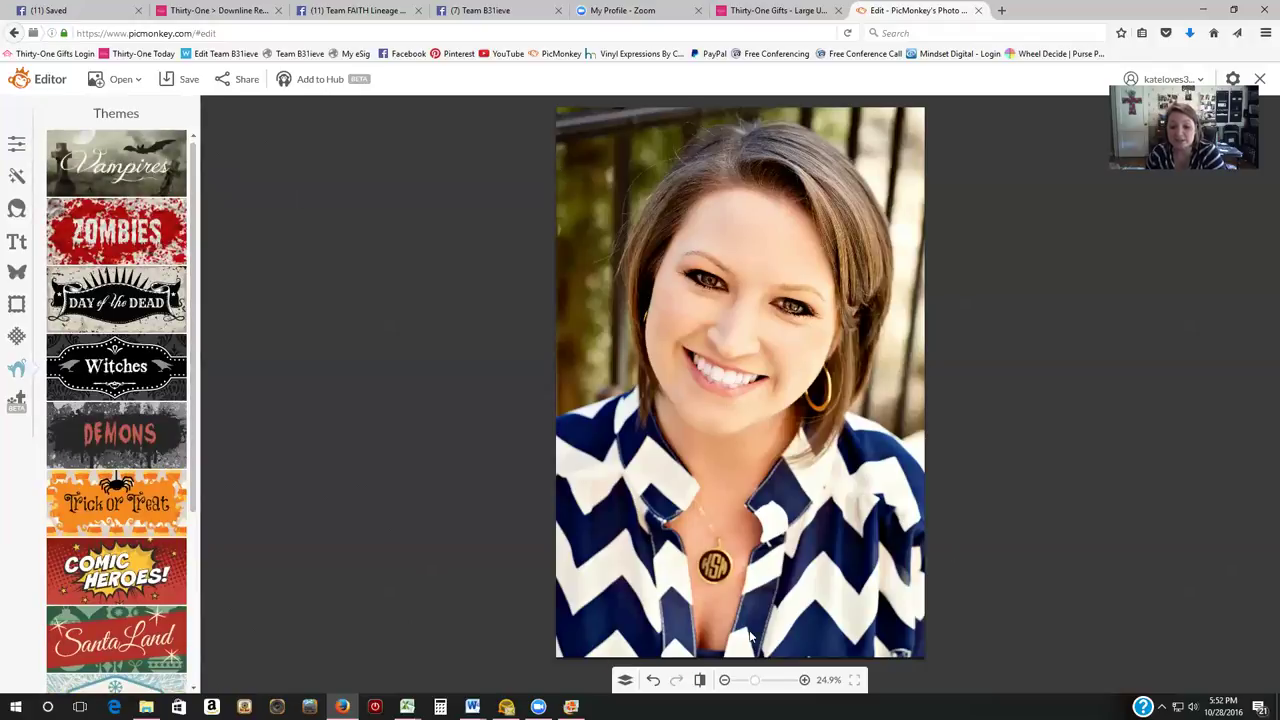
Switch to the Zoom application's home window
{"action": "left_click", "coordinate": [538, 706]}
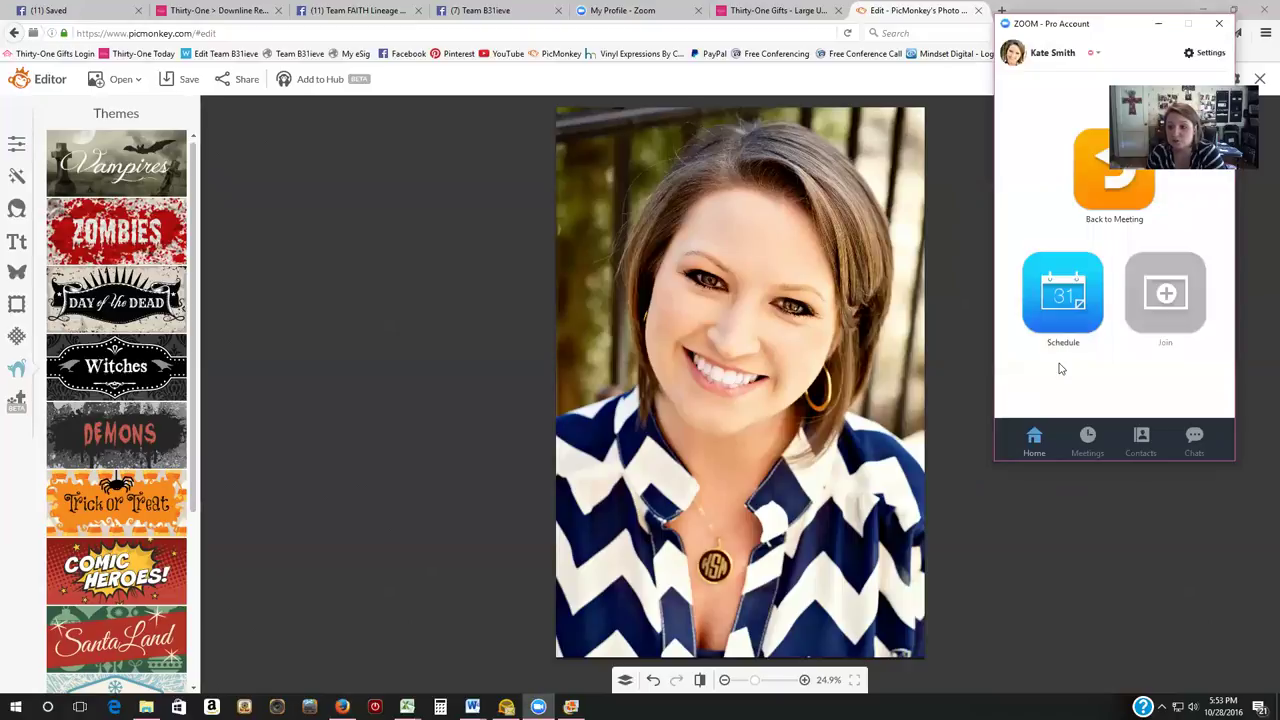
{"action": "left_click", "coordinate": [703, 8]}
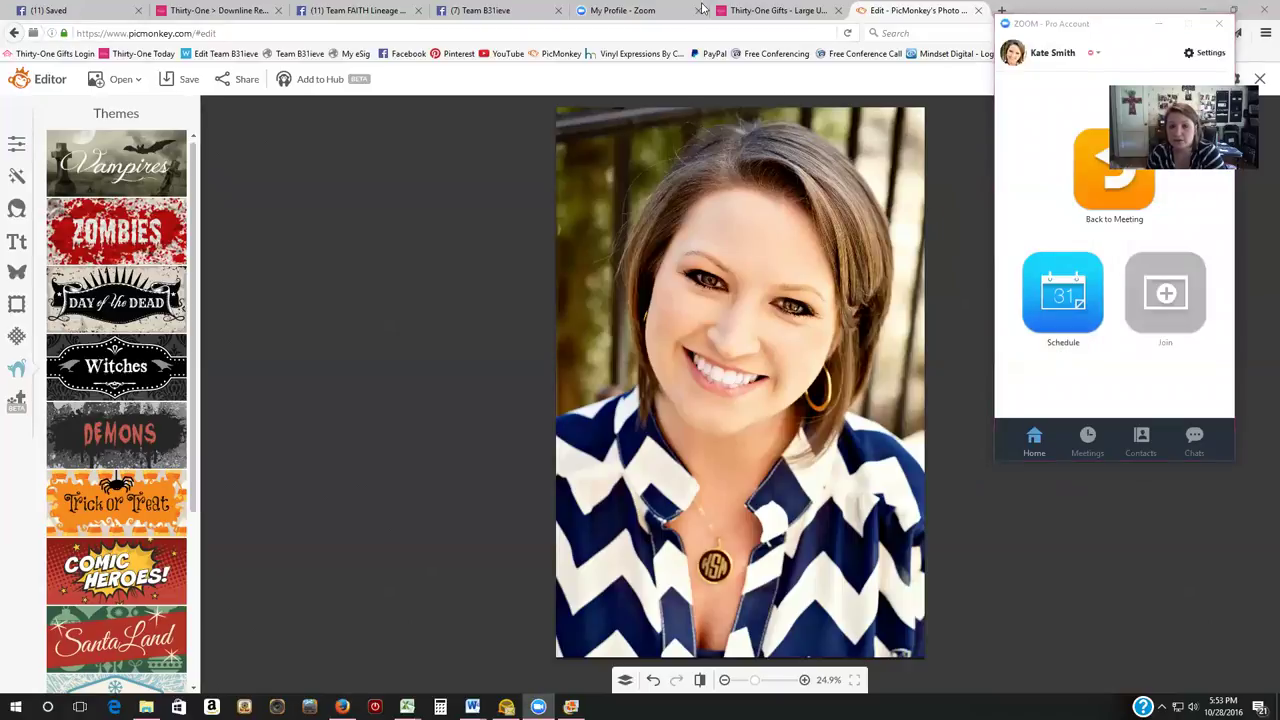